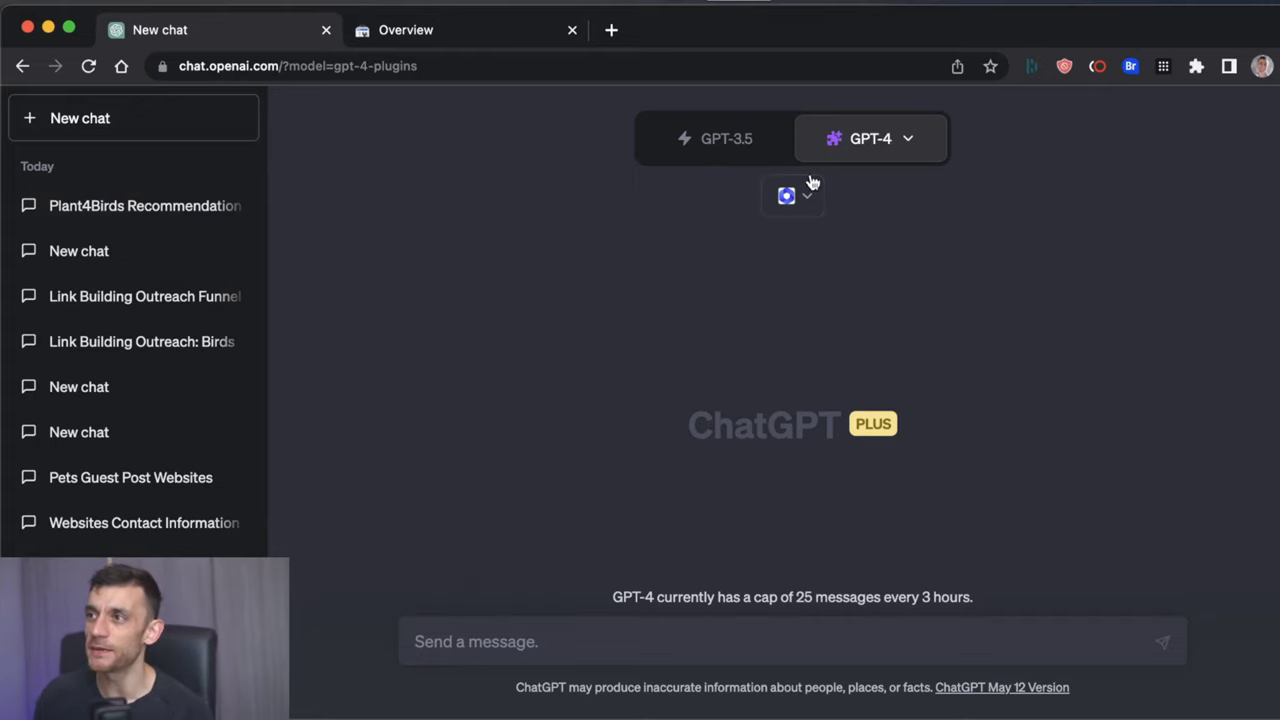
- Keep the new chat on GPT-4 with Plugins mode selected
{"action": "mouse_move", "coordinate": [834, 126]}
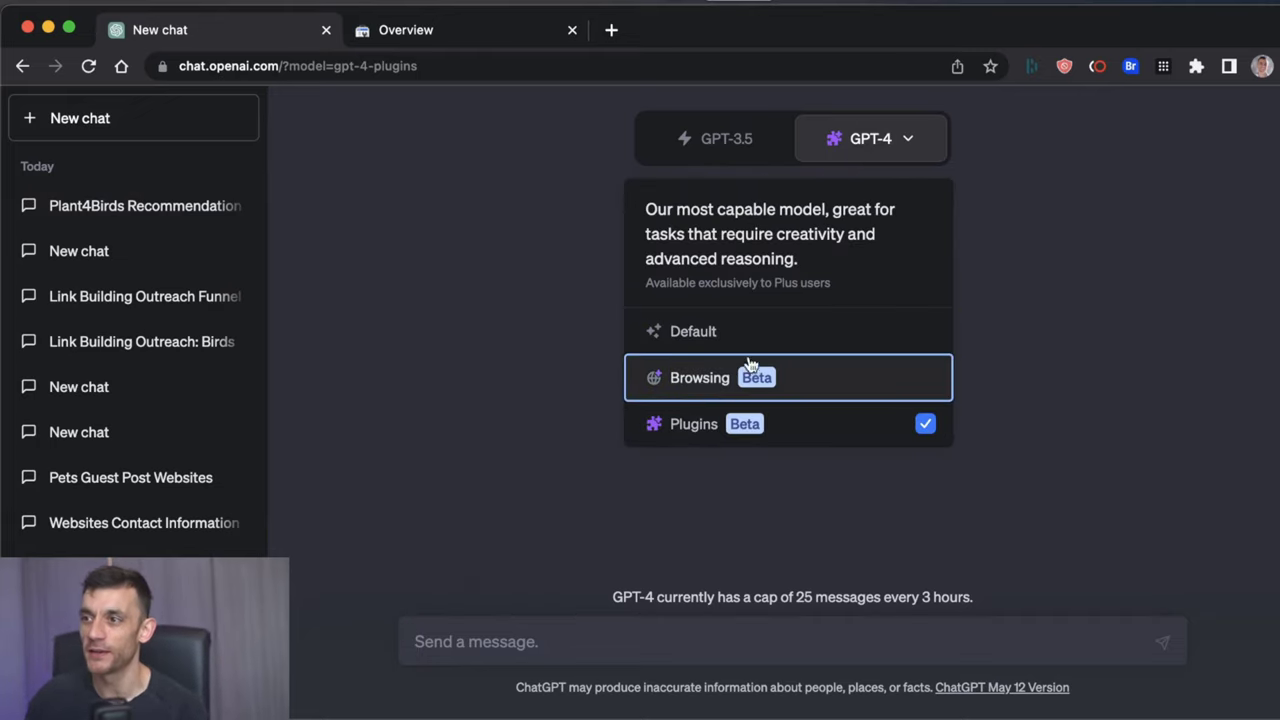
{"action": "left_click", "coordinate": [703, 420]}
{"action": "mouse_move", "coordinate": [871, 194]}
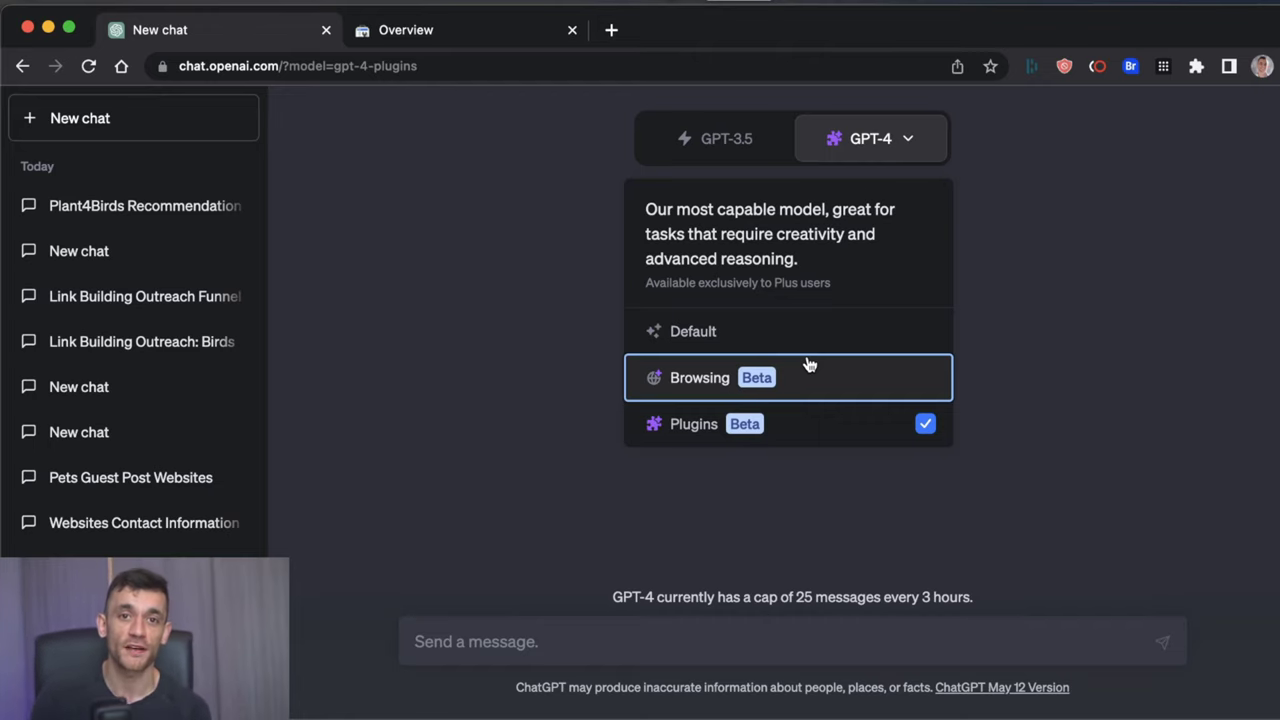
{"action": "left_click", "coordinate": [463, 40]}
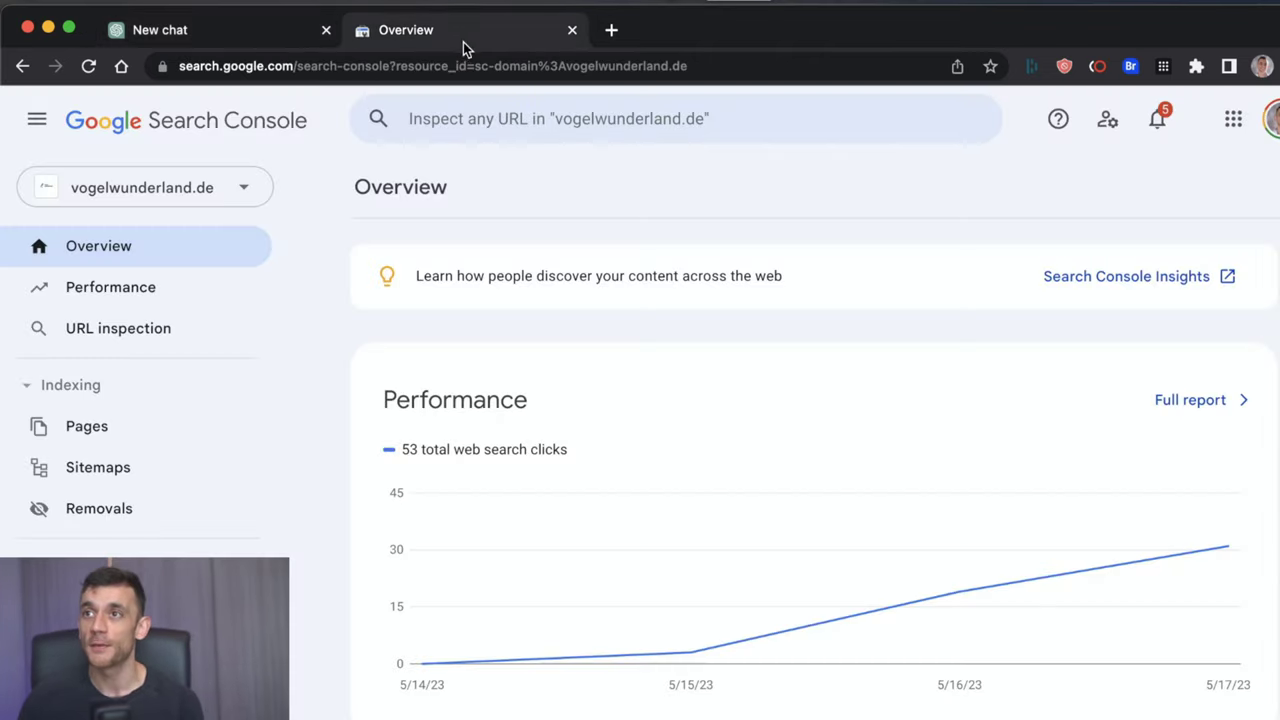
{"action": "scroll", "coordinate": [760, 320], "scroll_direction": "down", "scroll_amount": 1}
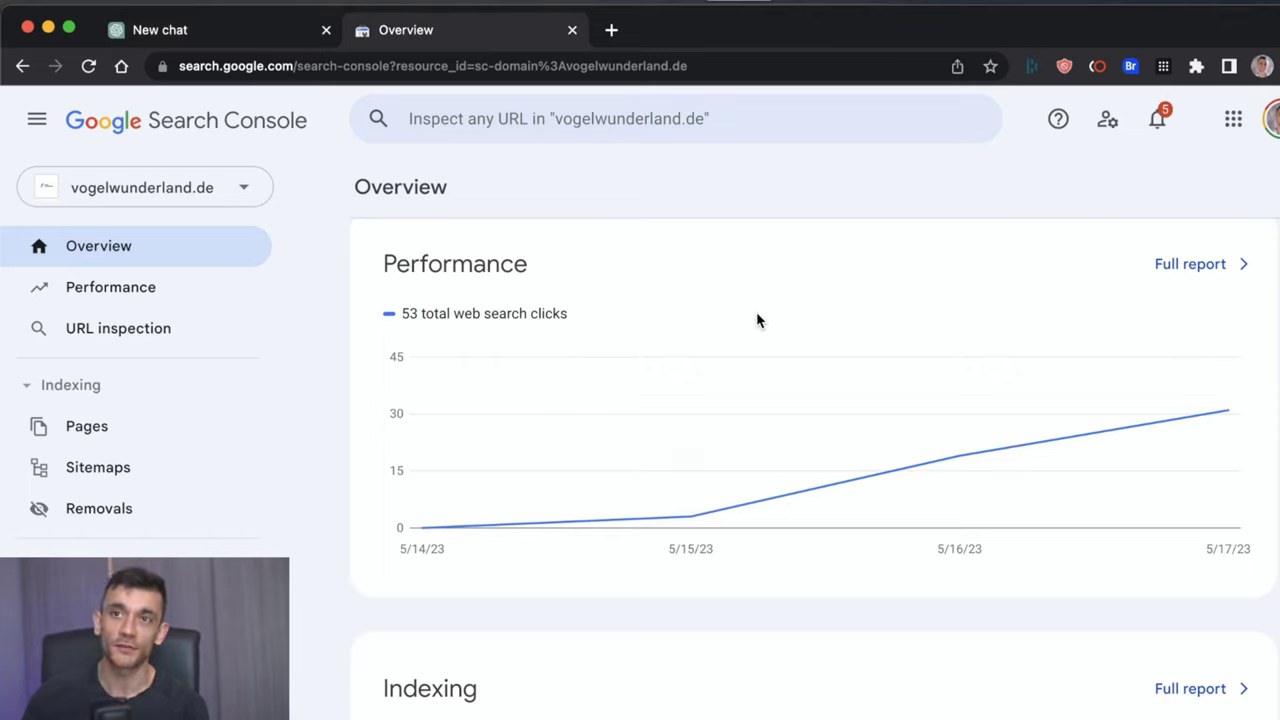
{"action": "mouse_move", "coordinate": [722, 460]}
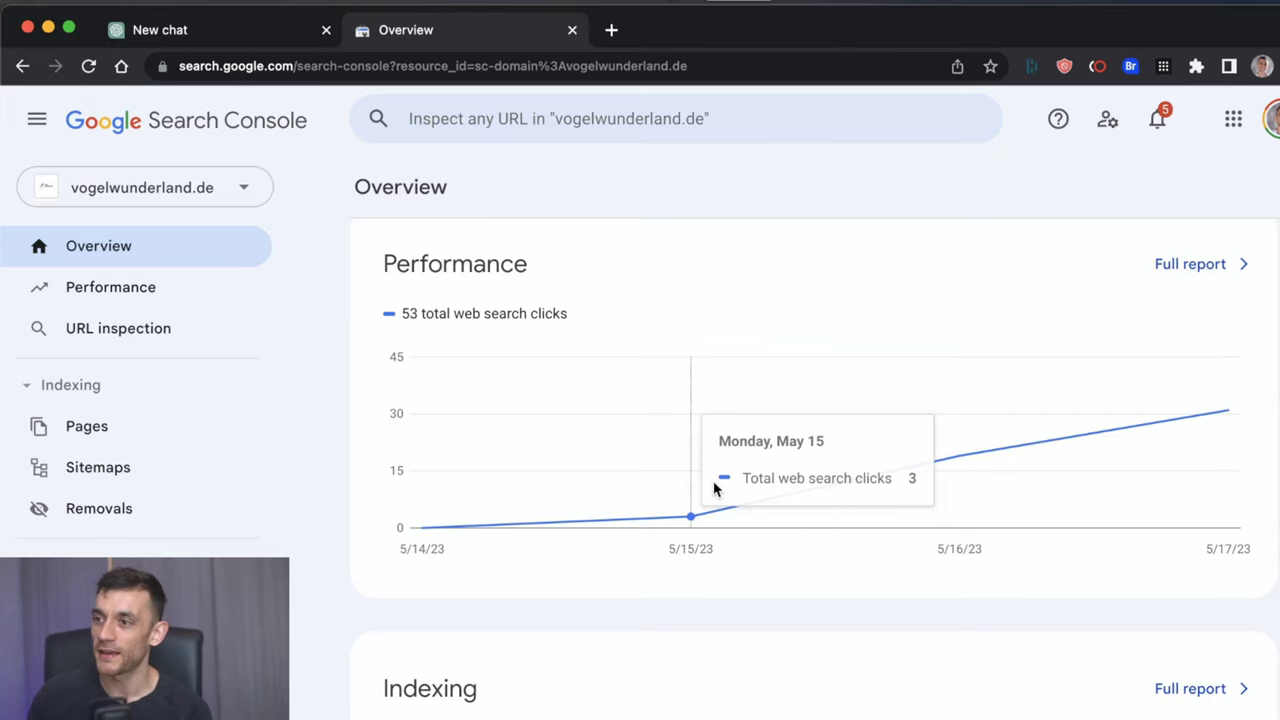
{"action": "mouse_move", "coordinate": [456, 520]}
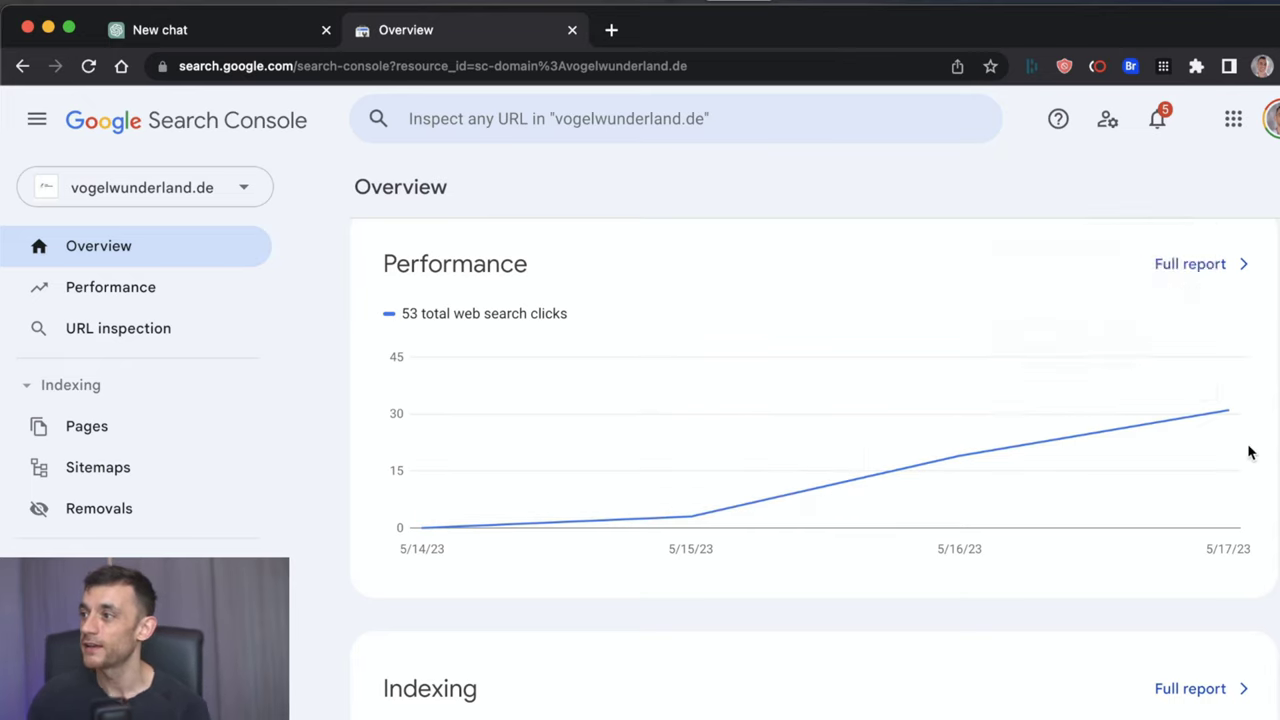
{"action": "scroll", "coordinate": [1248, 453], "scroll_direction": "up", "scroll_amount": 2}
{"action": "mouse_move", "coordinate": [1182, 505]}
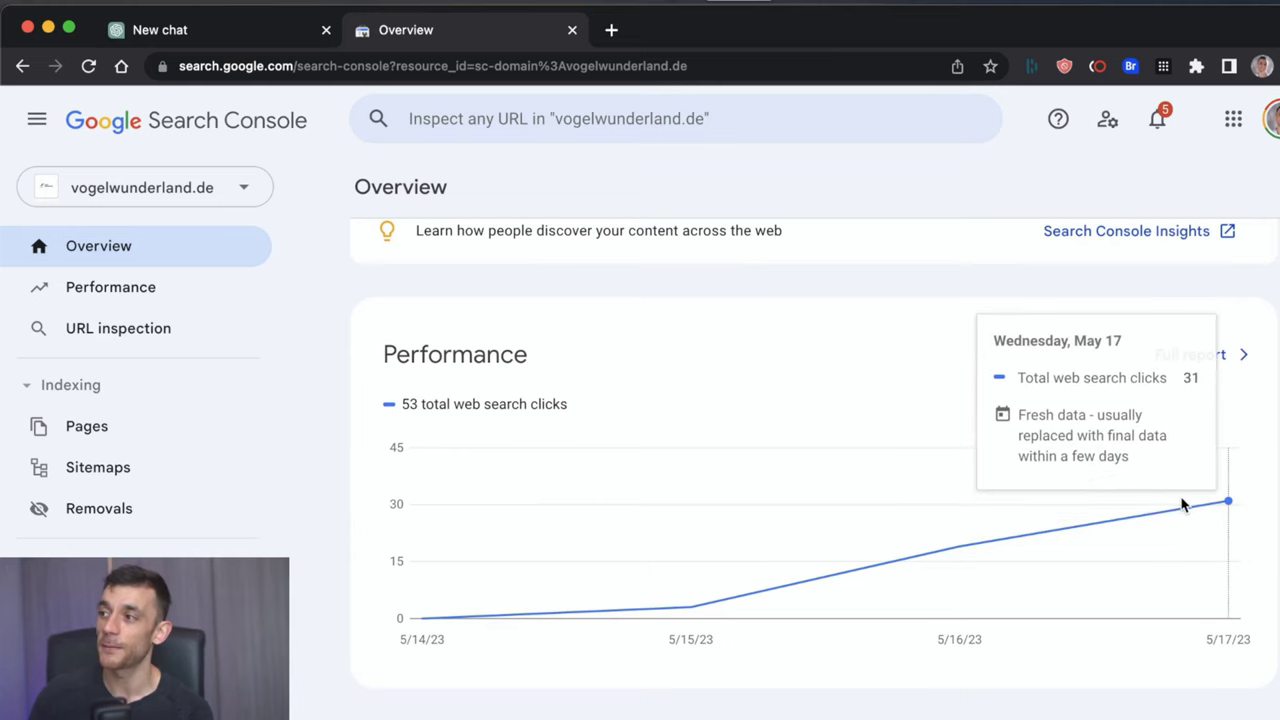
- Return to the ChatGPT tab and set the fresh chat's model to GPT-4
{"action": "left_click", "coordinate": [116, 33]}
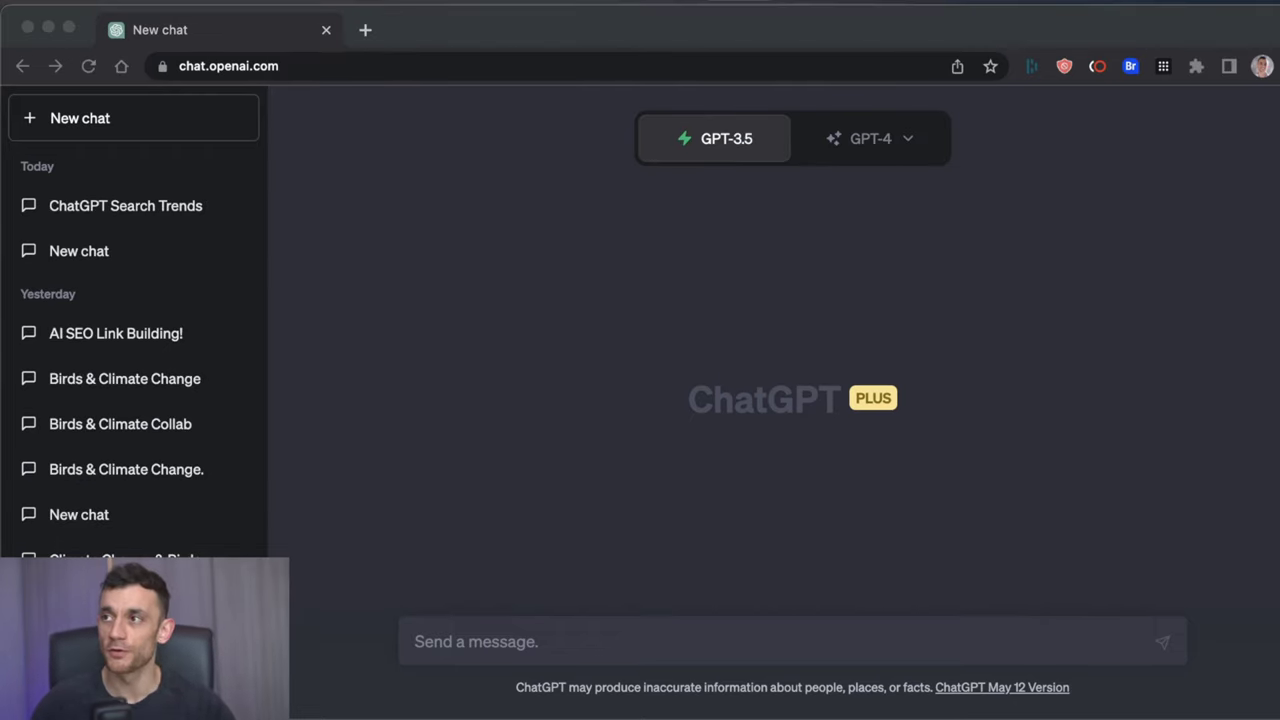
{"action": "left_click", "coordinate": [1058, 328]}
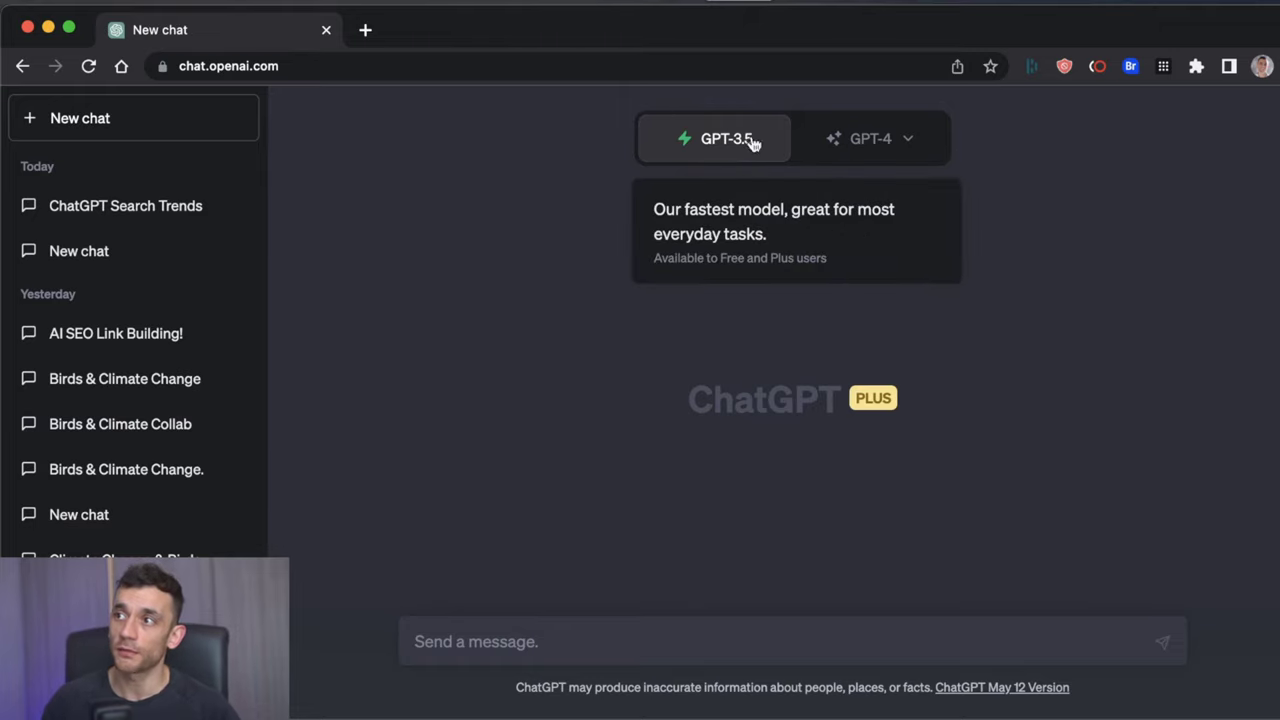
{"action": "left_click", "coordinate": [853, 148]}
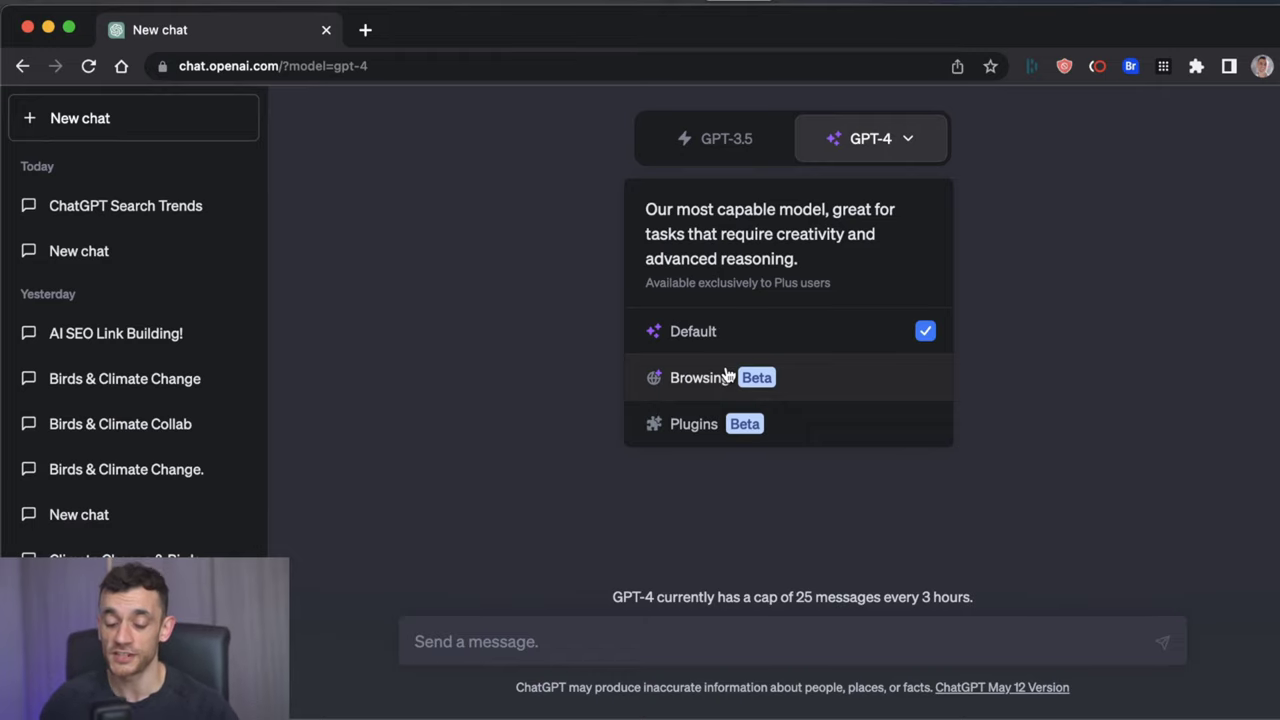
{"action": "left_click", "coordinate": [130, 690]}
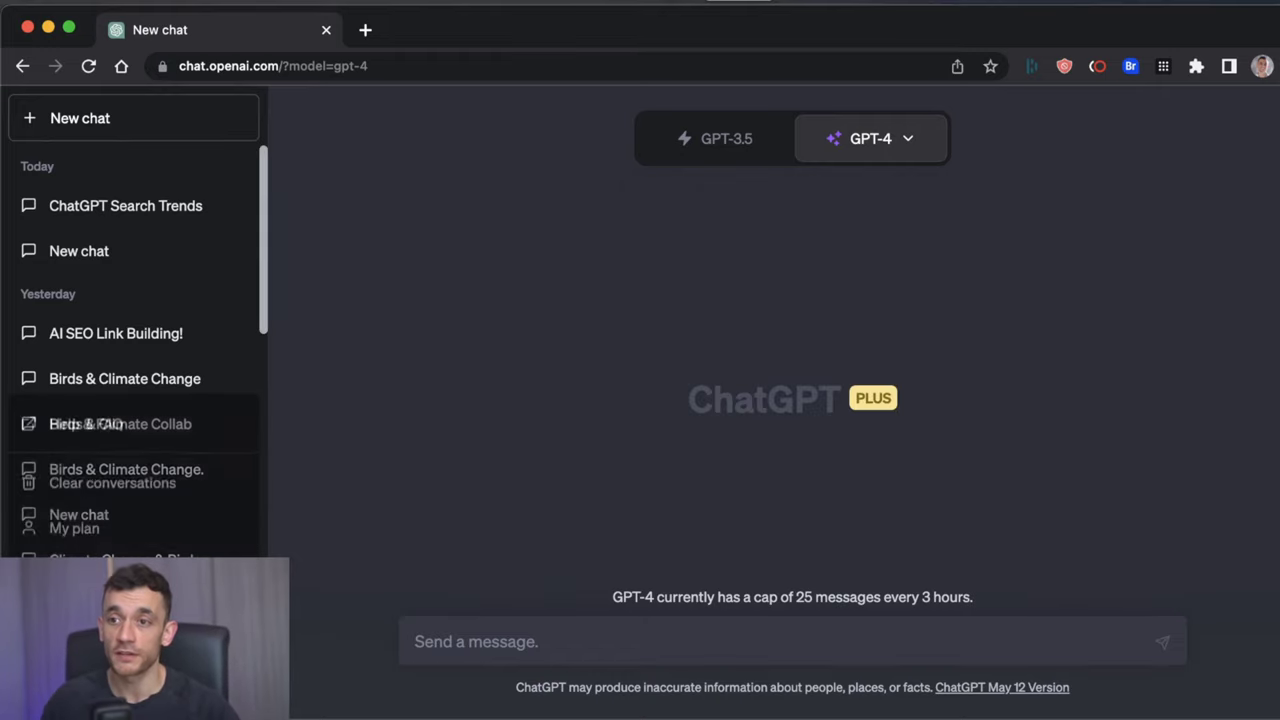
{"action": "left_click", "coordinate": [60, 568]}
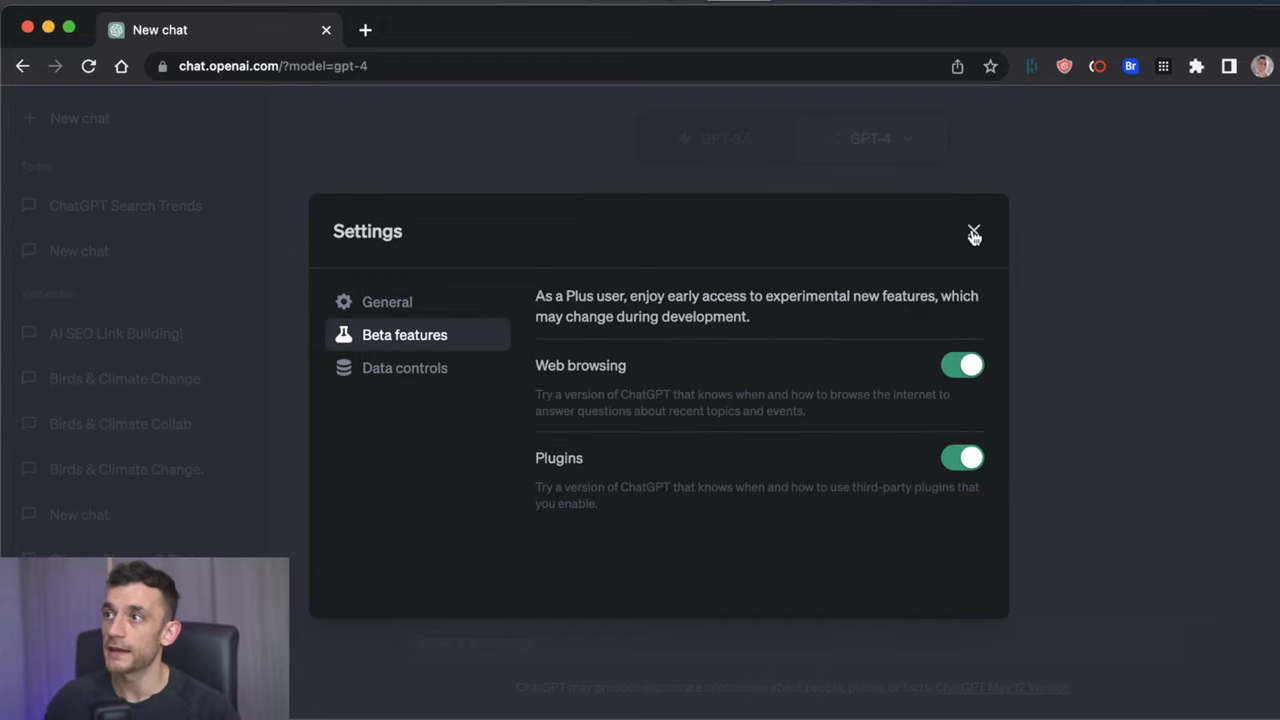
{"action": "left_click", "coordinate": [974, 230]}
{"action": "mouse_move", "coordinate": [846, 134]}
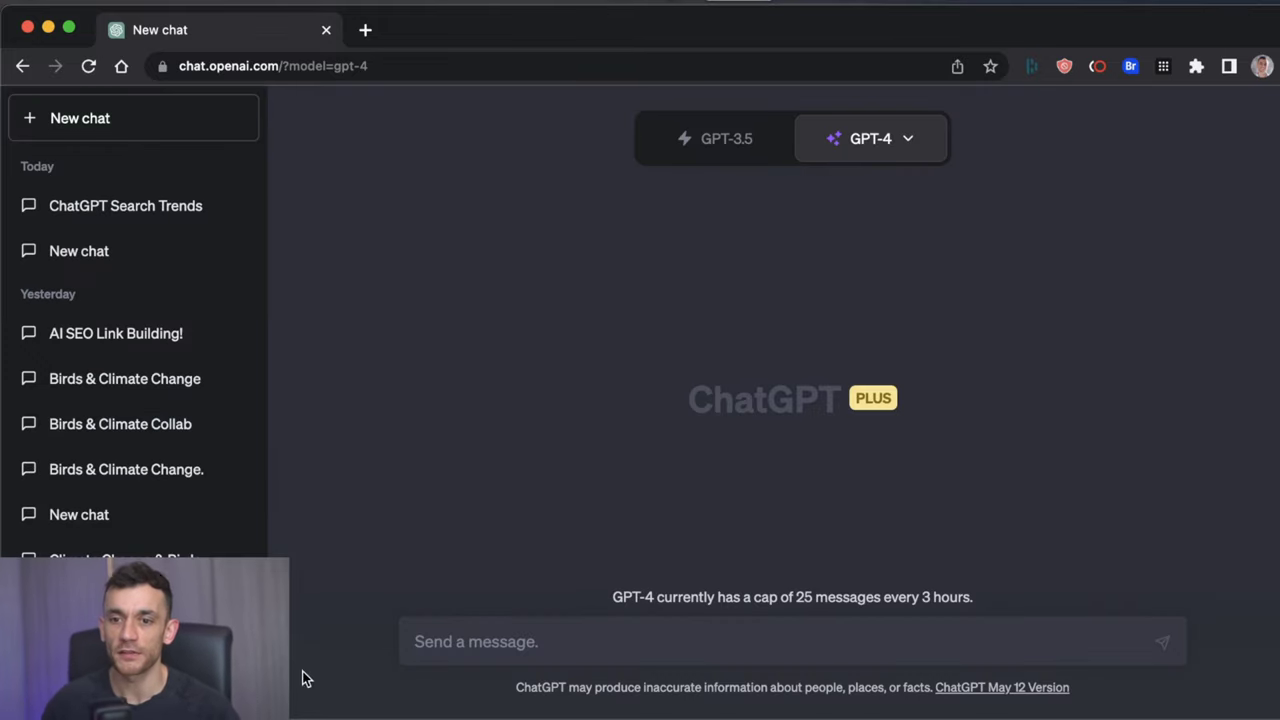
{"action": "left_click", "coordinate": [130, 690]}
{"action": "left_click", "coordinate": [60, 568]}
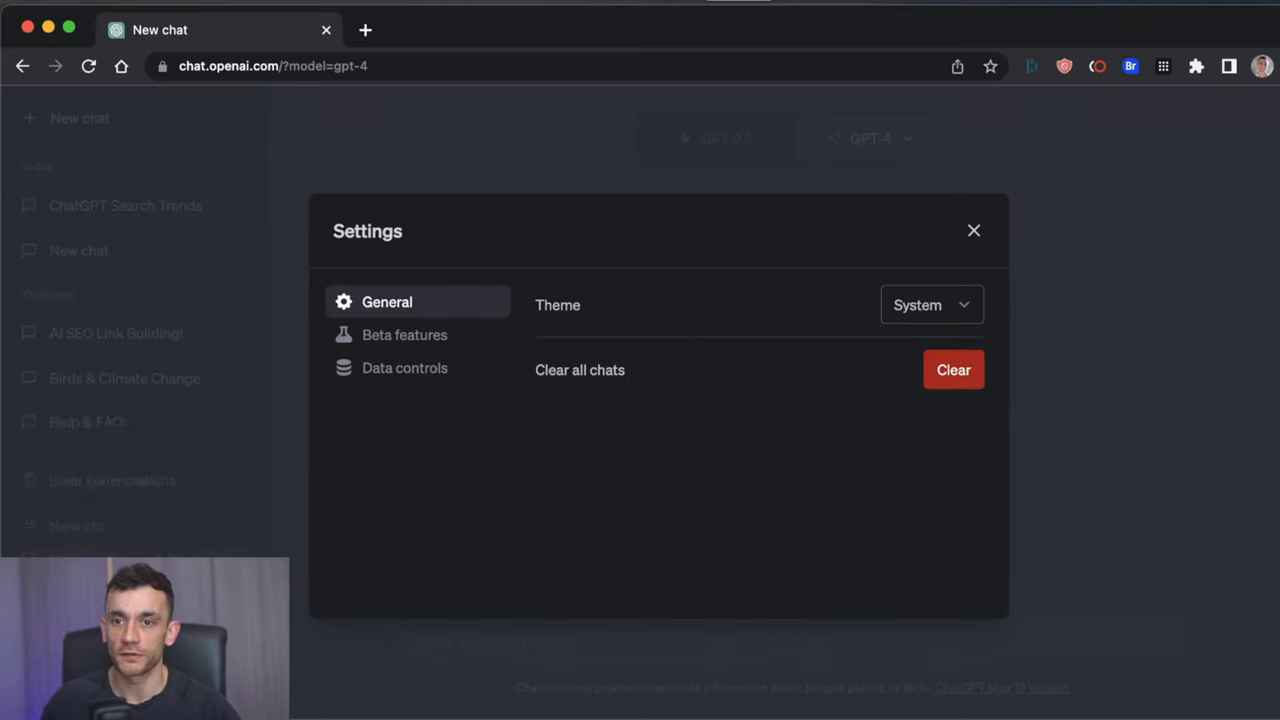
{"action": "left_click", "coordinate": [441, 334]}
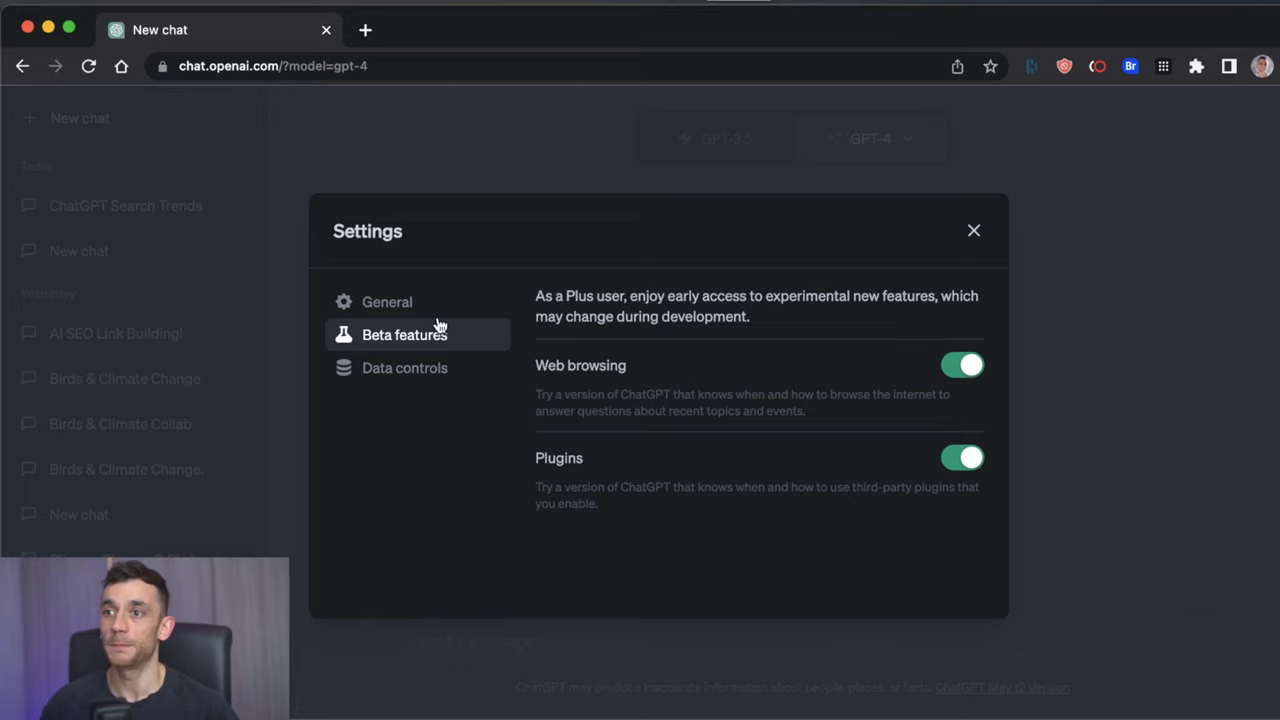
{"action": "left_click_drag", "start_coordinate": [535, 292], "coordinate": [651, 528]}
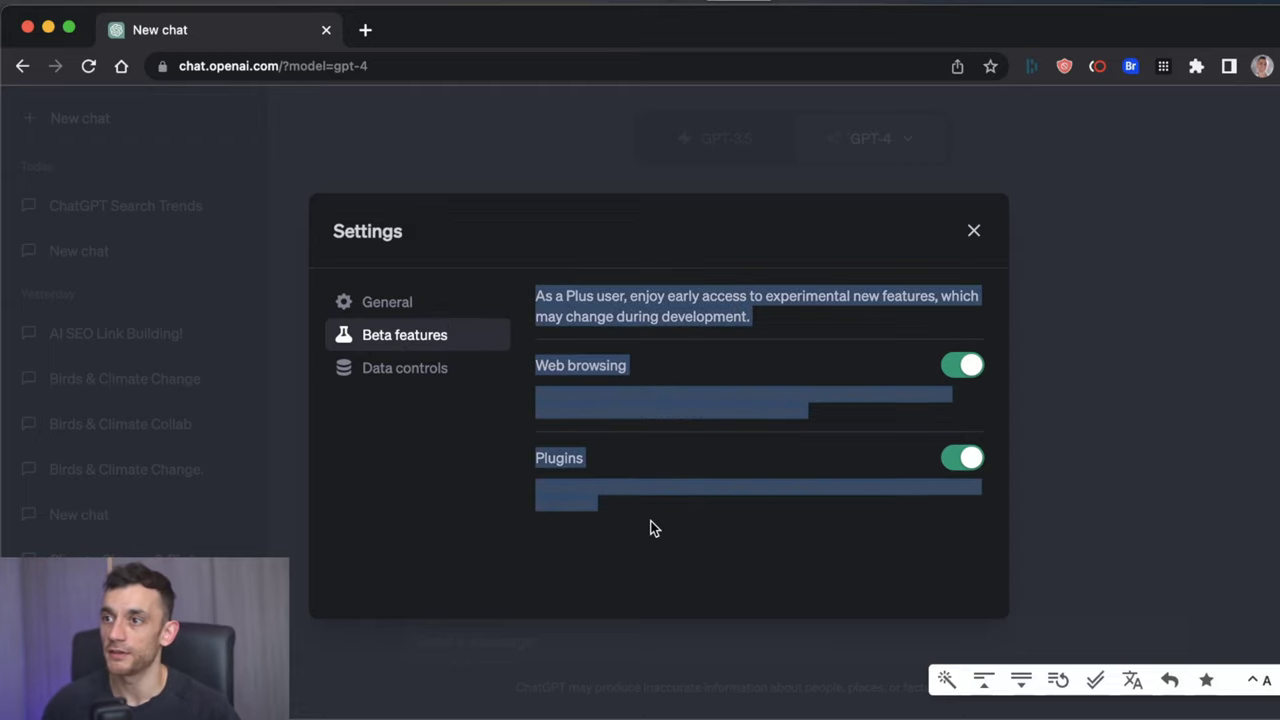
{"action": "left_click", "coordinate": [640, 510]}
{"action": "left_click_drag", "start_coordinate": [524, 342], "coordinate": [800, 415]}
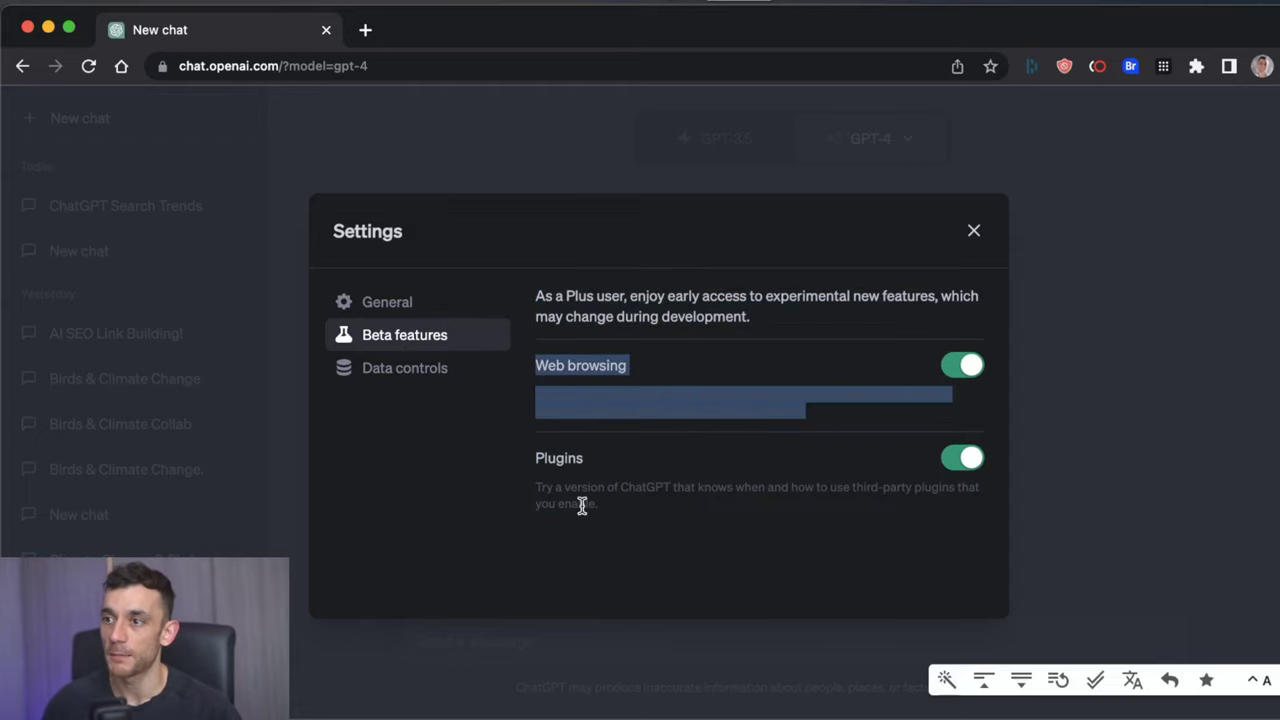
{"action": "left_click", "coordinate": [958, 462]}
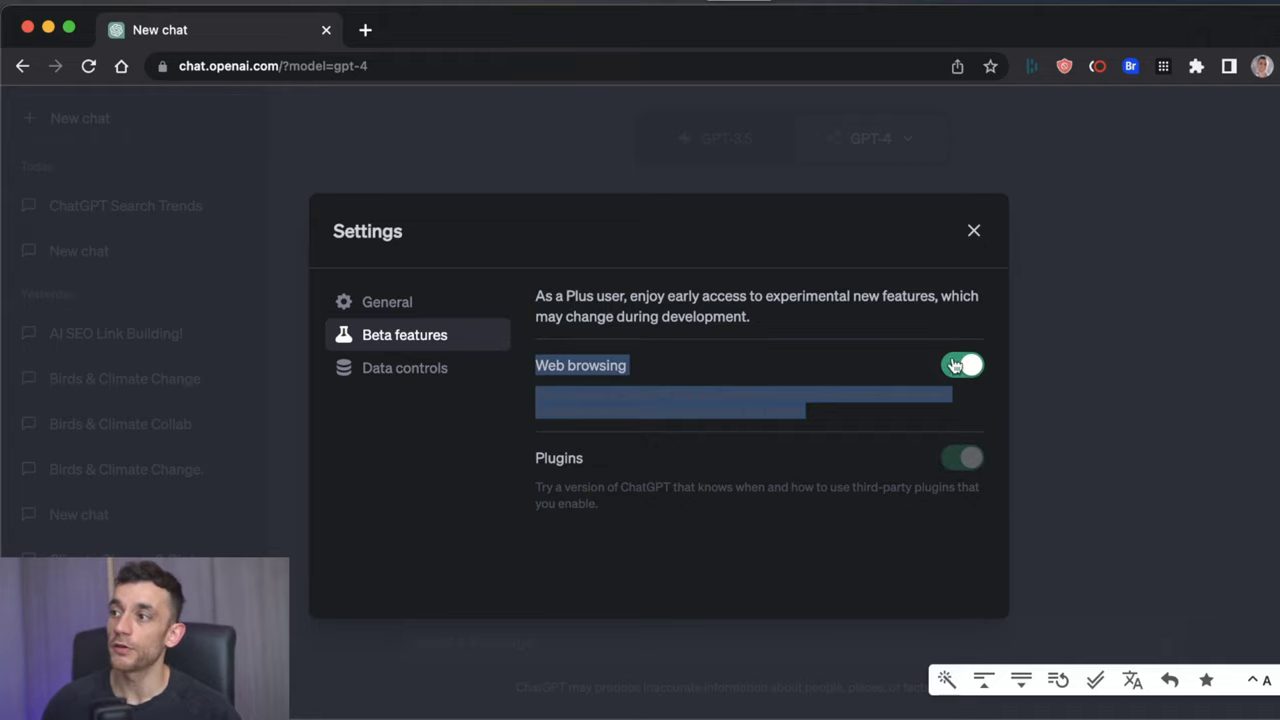
{"action": "left_click", "coordinate": [958, 462]}
{"action": "left_click", "coordinate": [814, 557]}
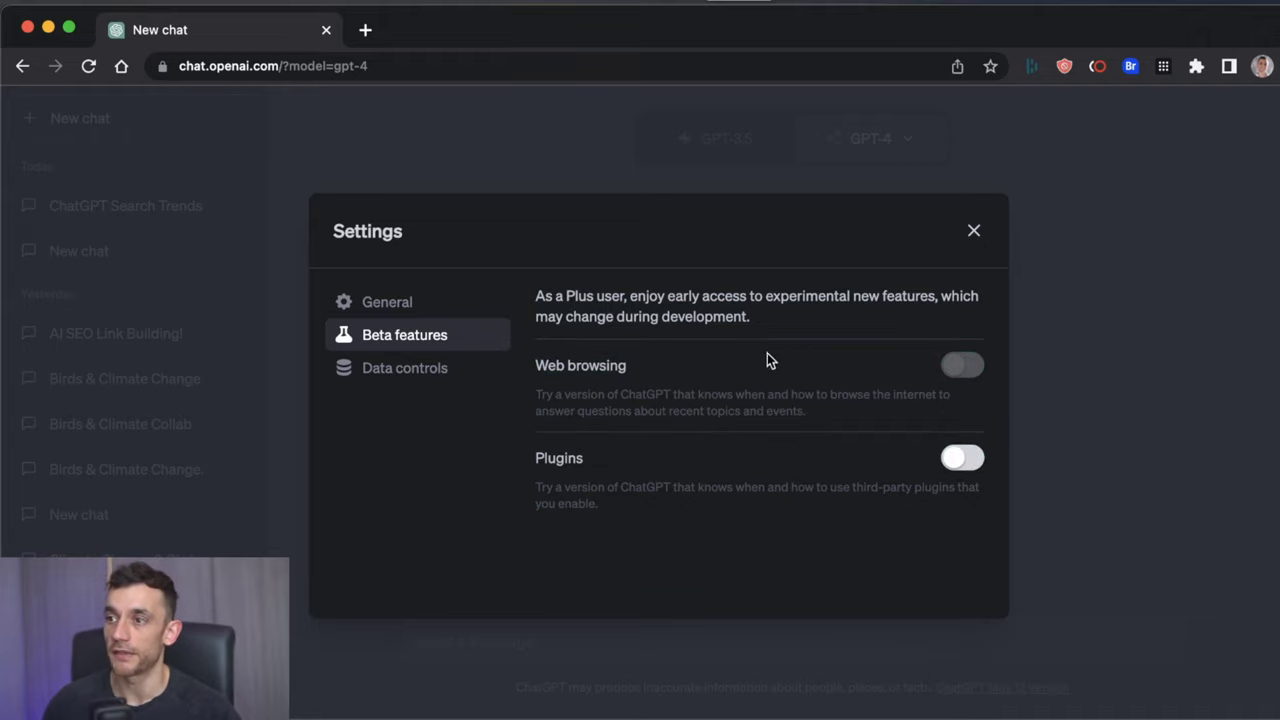
{"action": "left_click", "coordinate": [950, 368]}
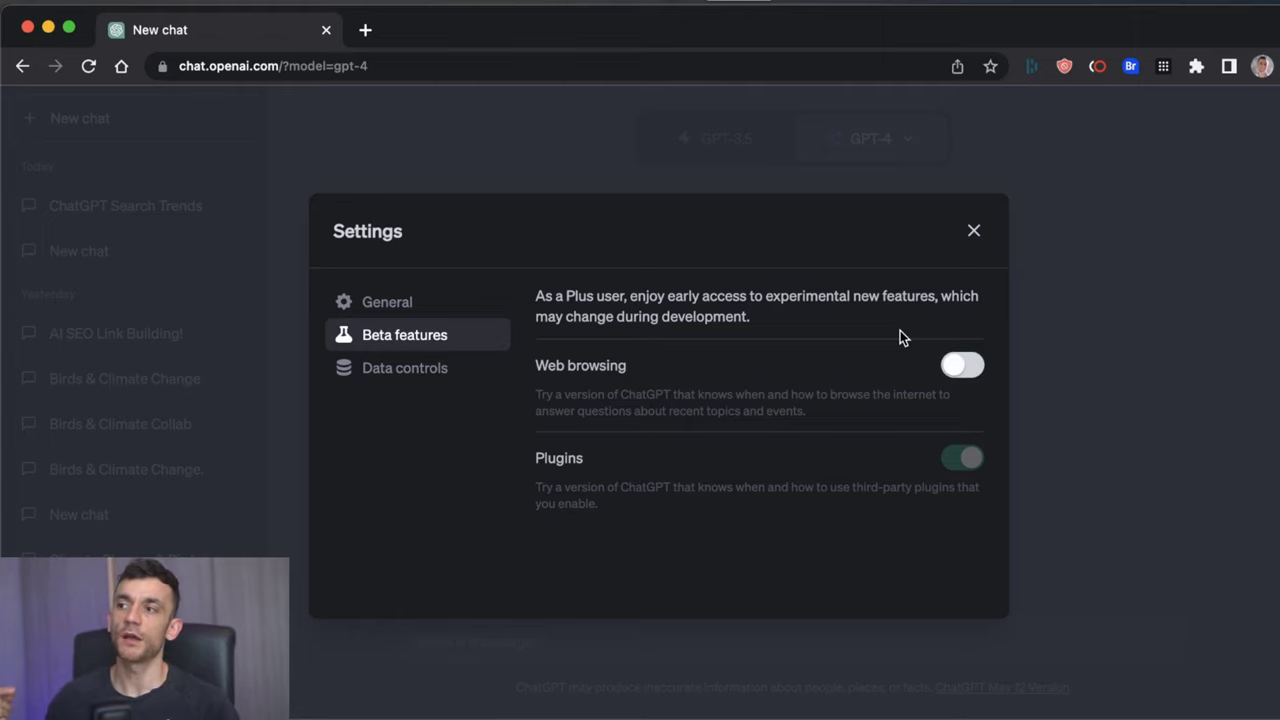
{"action": "left_click", "coordinate": [950, 370]}
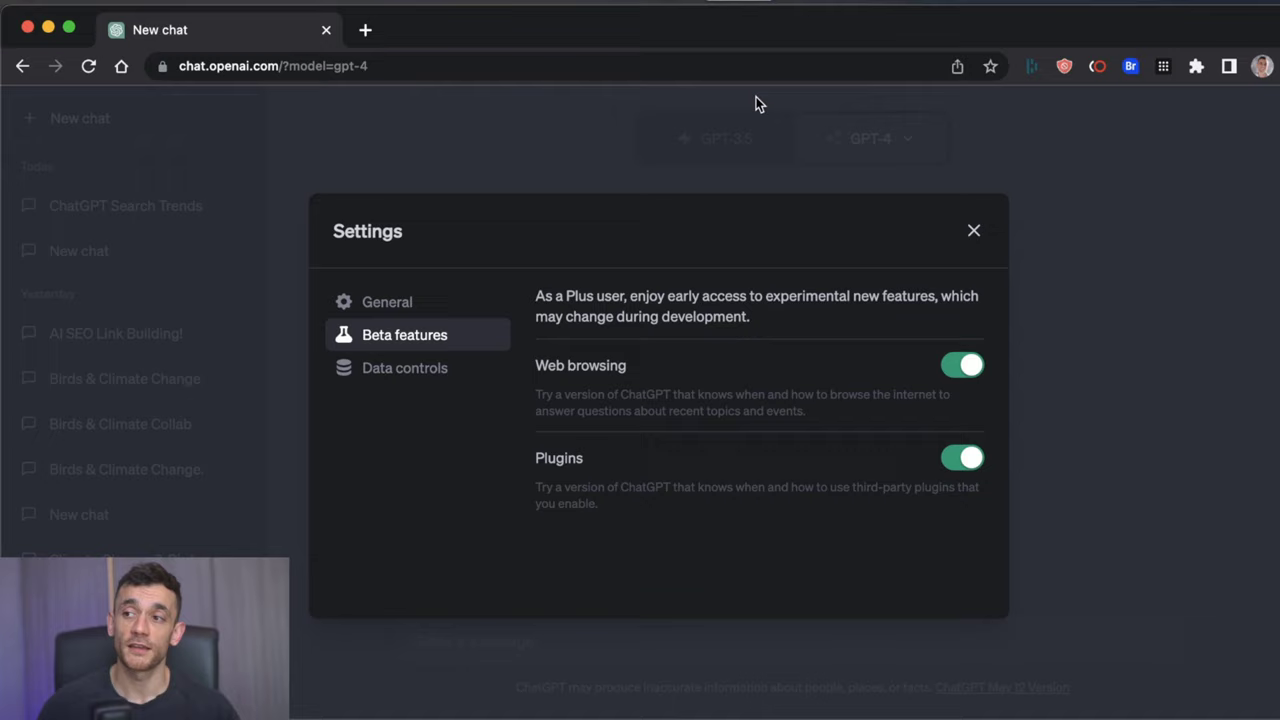
- Switch GPT-4 to Web Browsing and send 'Find me the latest keyword trends for ChatGPT'
{"action": "left_click", "coordinate": [972, 242]}
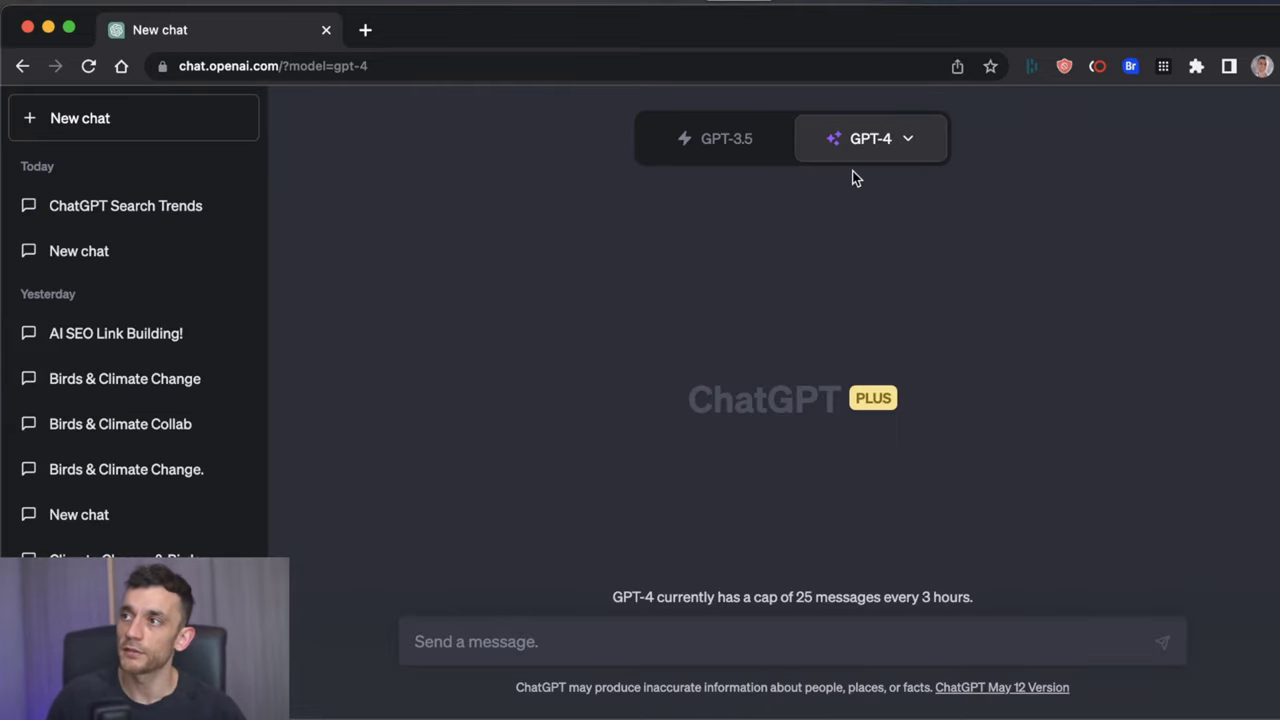
{"action": "mouse_move", "coordinate": [890, 135]}
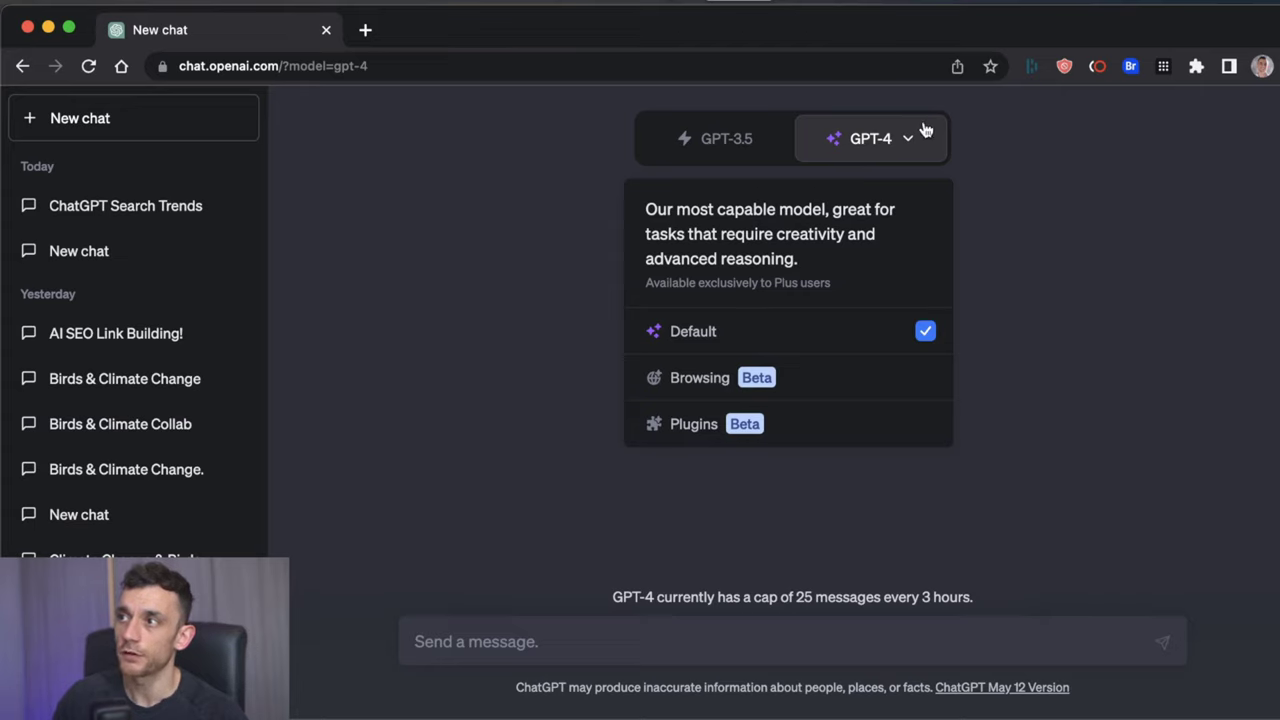
{"action": "left_click", "coordinate": [716, 385]}
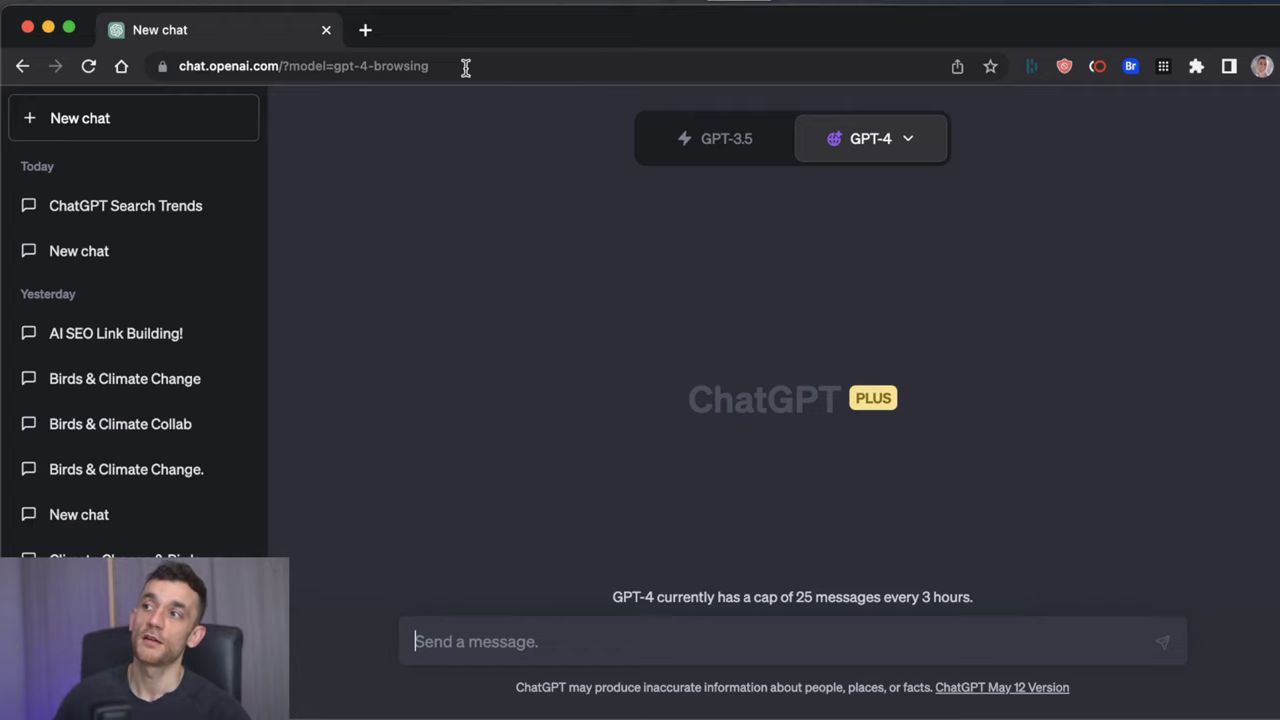
{"action": "type", "text": "Find me the latest keyword trends for ChatGPT"}
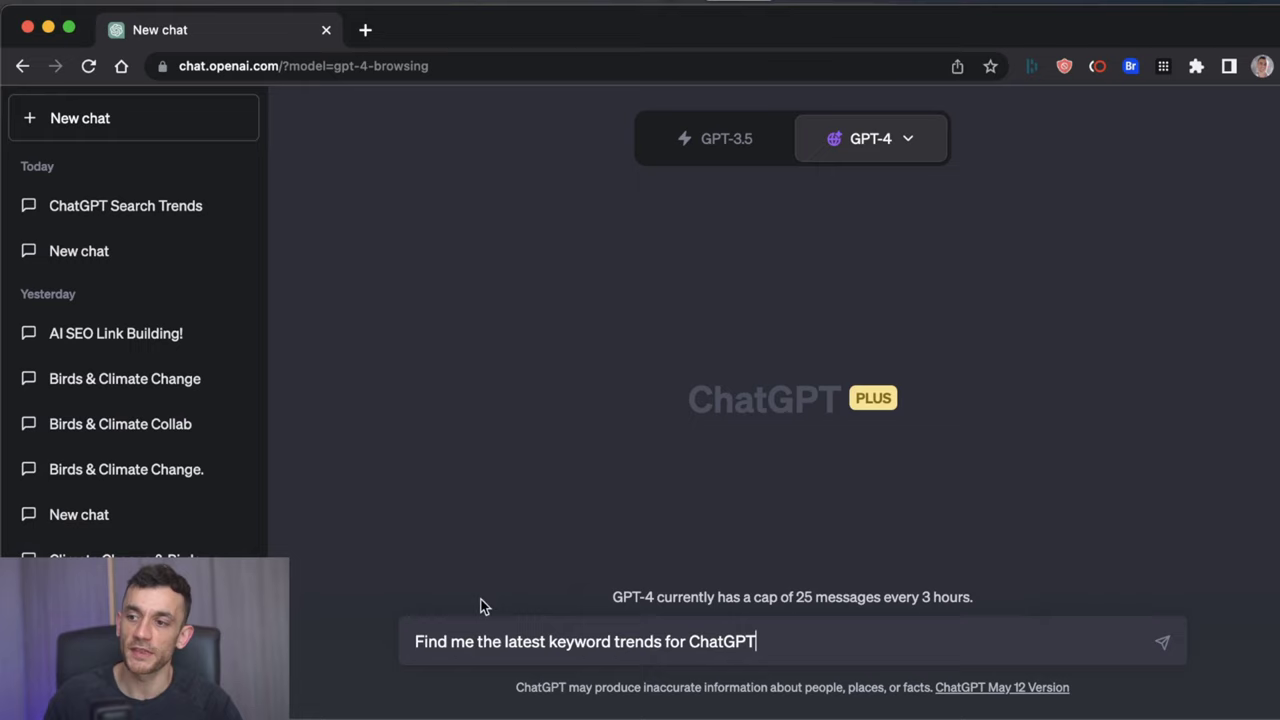
{"action": "key", "text": "Return"}
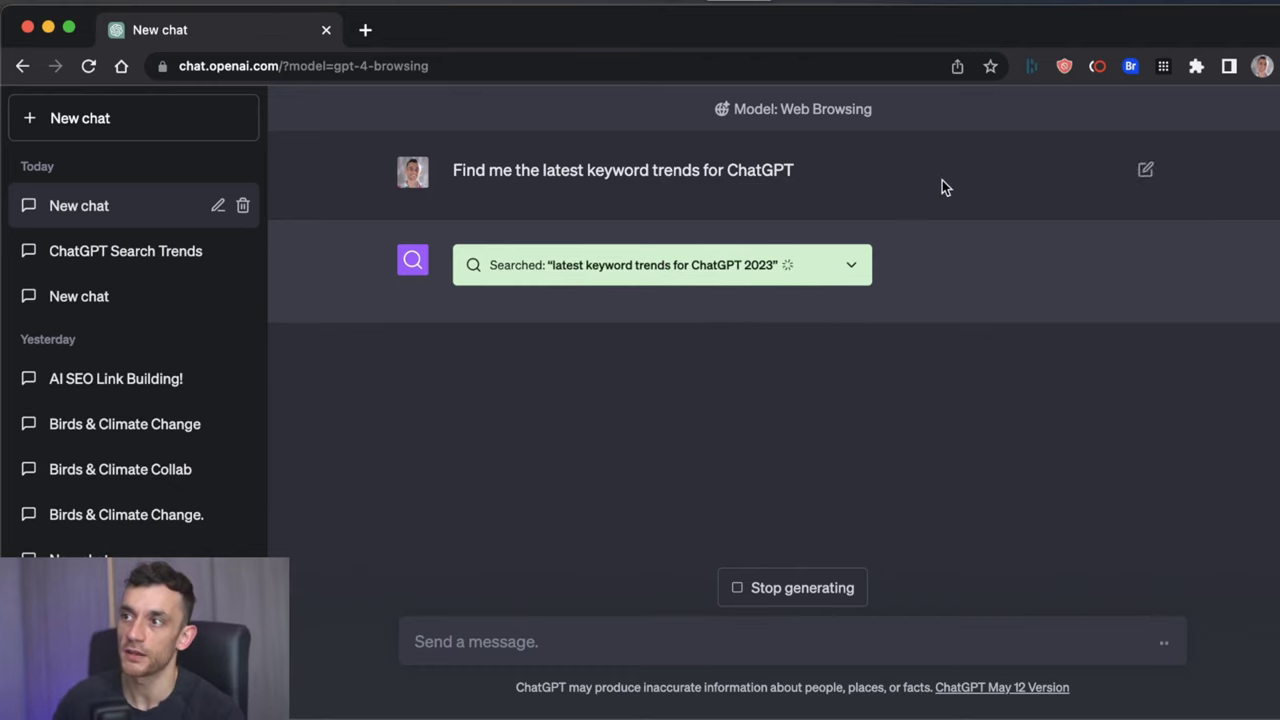
- Select the 'latest keyword trends for ChatGPT 2023' search query, then the original prompt
{"action": "left_click_drag", "start_coordinate": [751, 266], "coordinate": [791, 262]}
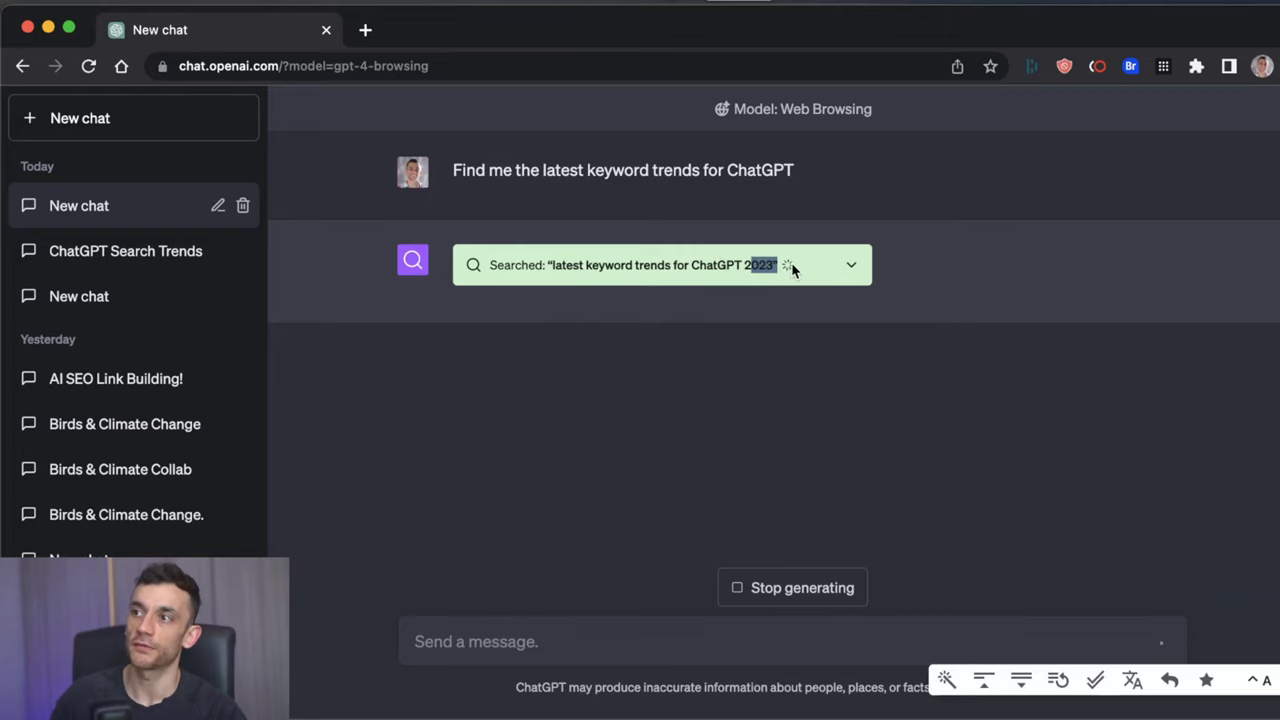
{"action": "triple_click", "coordinate": [760, 272]}
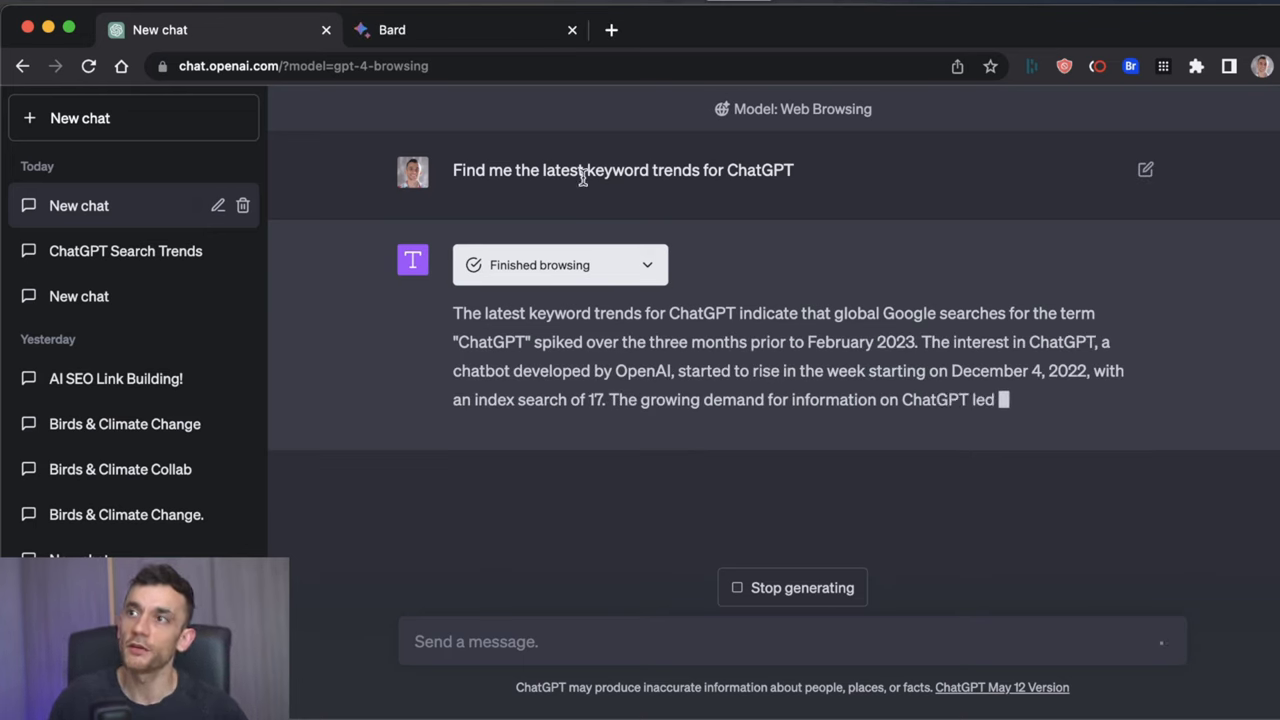
{"action": "triple_click", "coordinate": [583, 176]}
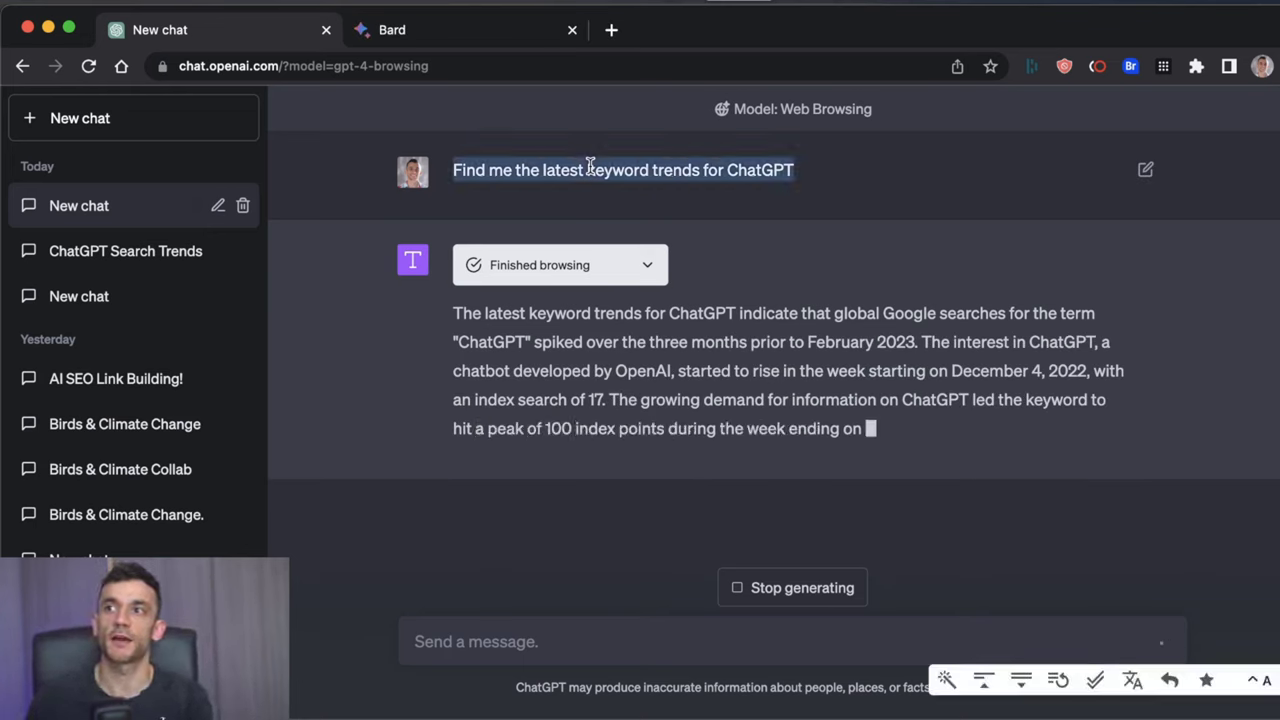
- Copy the keyword-trends prompt into Bard and submit it
{"action": "key", "text": "super+c"}
{"action": "key", "text": "ctrl+Tab"}
{"action": "key", "text": "super+v"}
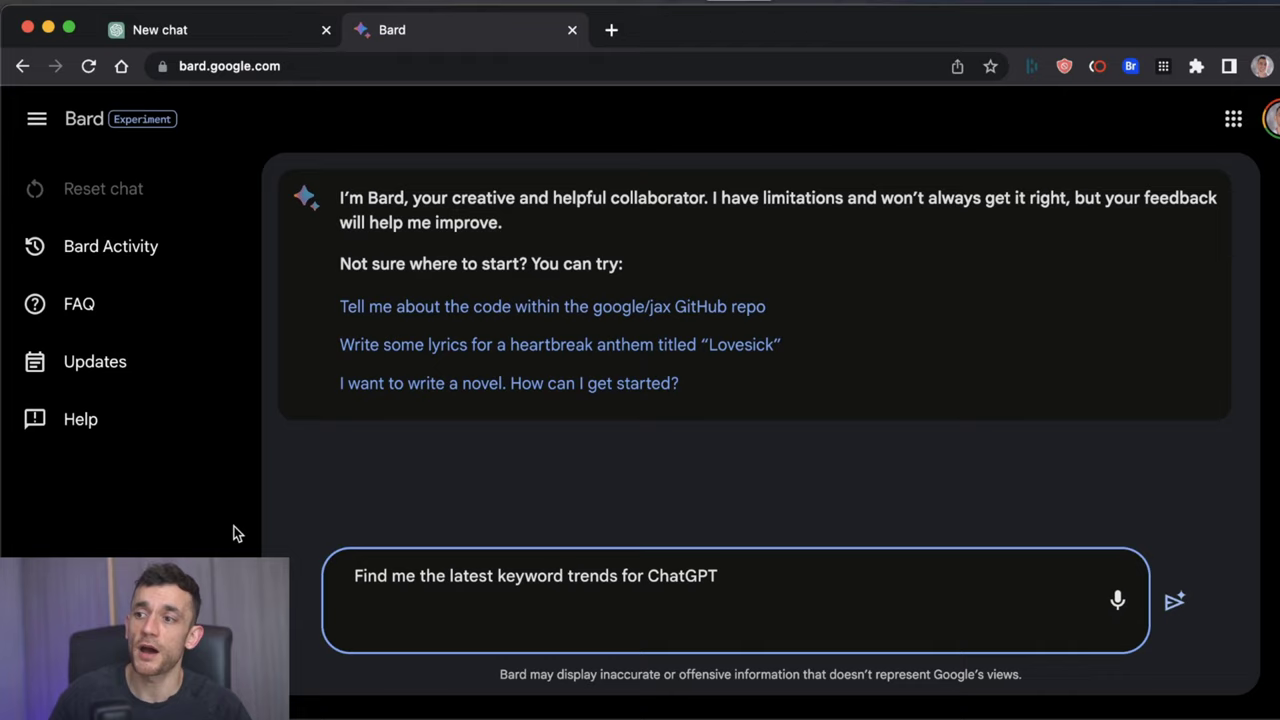
{"action": "key", "text": "BackSpace"}
{"action": "key", "text": "Return"}
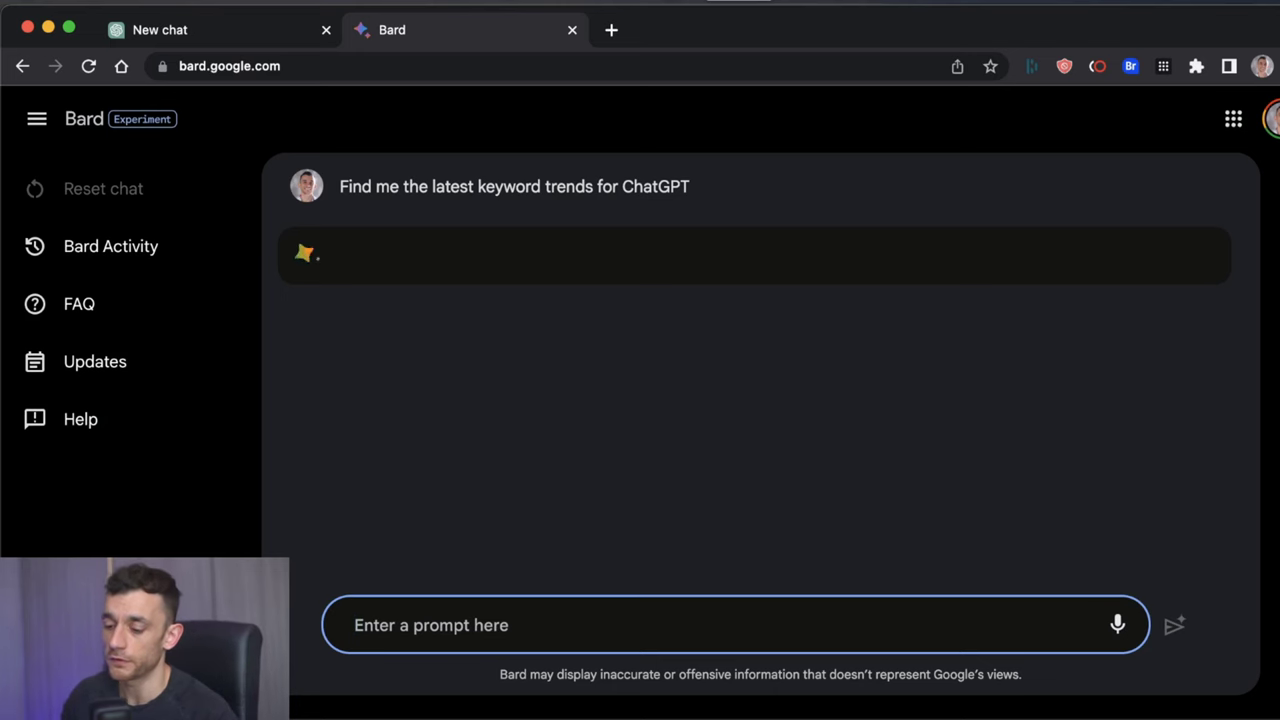
- Glance at ChatGPT's answer, scroll through Bard's keyword-trend list, then return to ChatGPT
{"action": "key", "text": "ctrl+shift+Tab"}
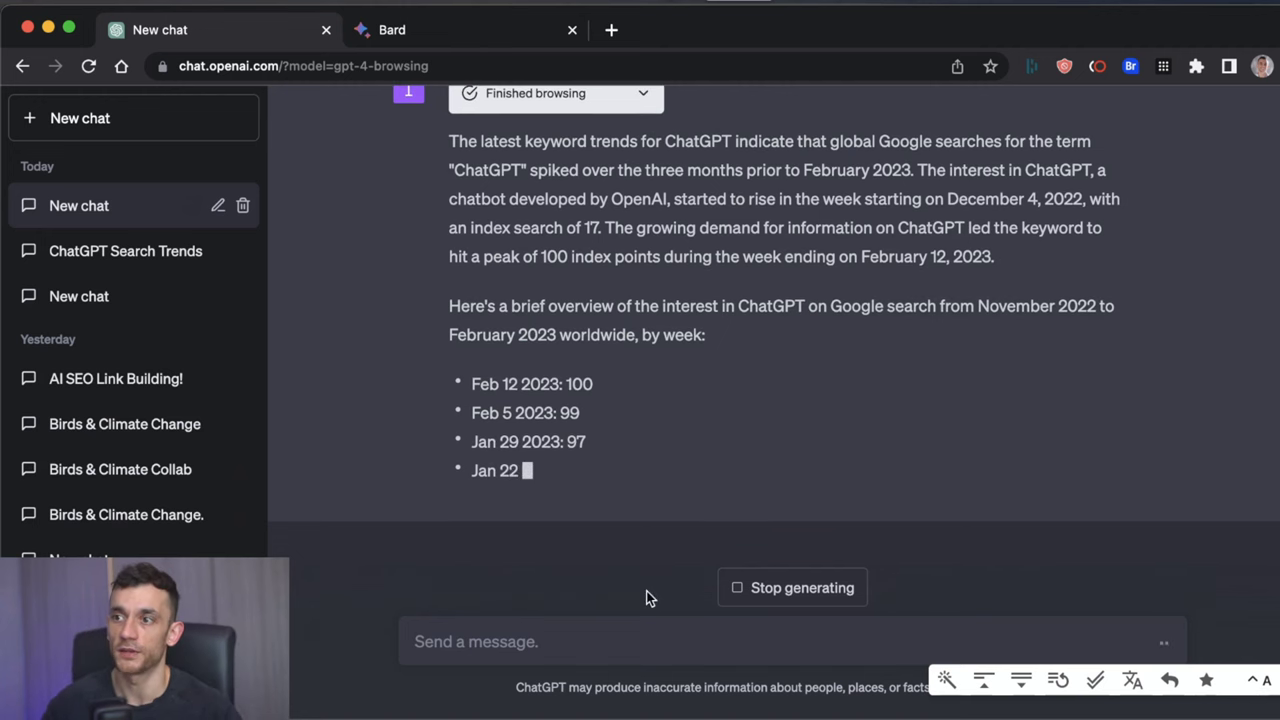
{"action": "key", "text": "ctrl+Tab"}
{"action": "scroll", "coordinate": [443, 277], "scroll_direction": "down", "scroll_amount": 2}
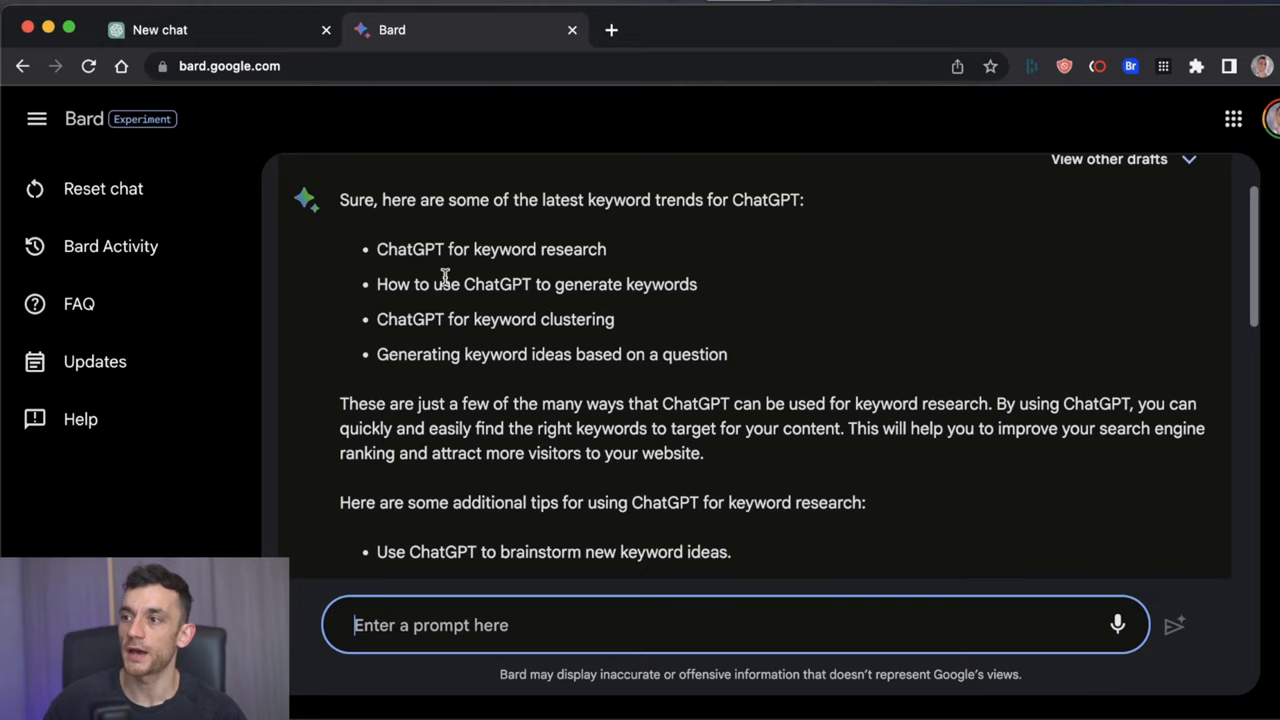
{"action": "scroll", "coordinate": [769, 526], "scroll_direction": "down", "scroll_amount": 8}
{"action": "scroll", "coordinate": [600, 460], "scroll_direction": "up", "scroll_amount": 3}
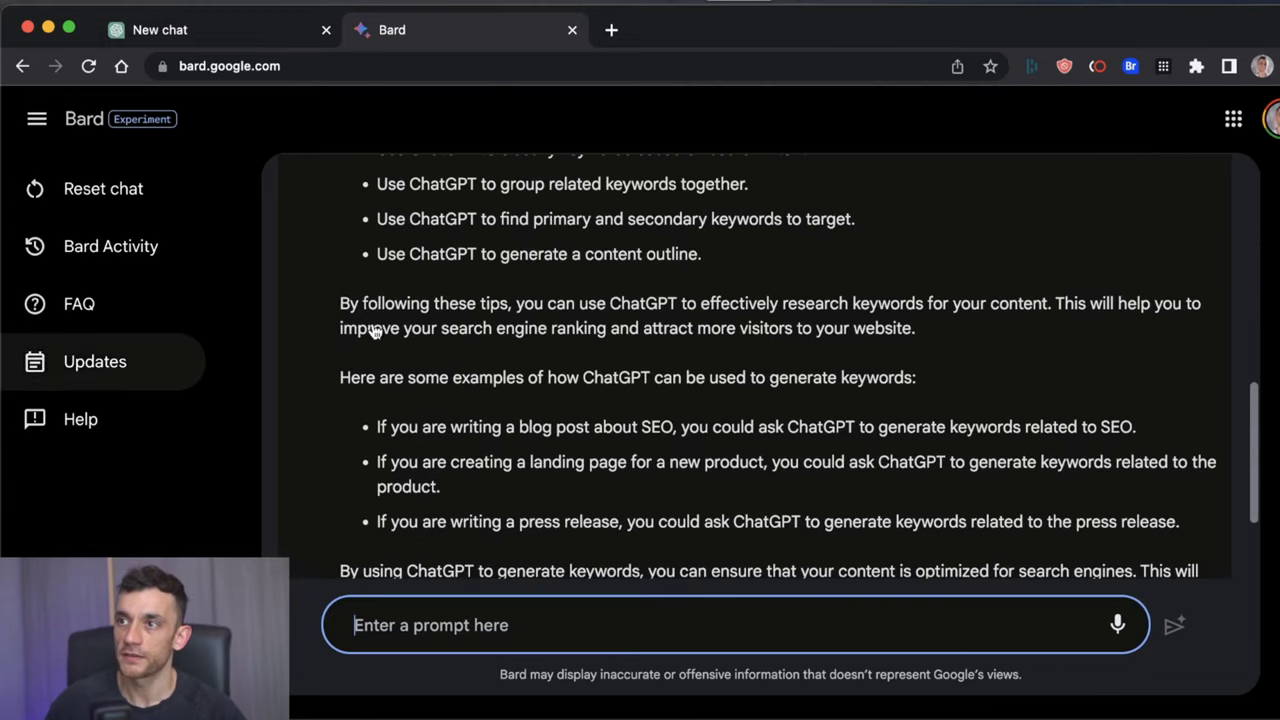
{"action": "left_click", "coordinate": [192, 37]}
- Highlight parts of ChatGPT's trends answer, including the Nov 6 2022 line and closing paragraph
{"action": "scroll", "coordinate": [622, 377], "scroll_direction": "up", "scroll_amount": 3}
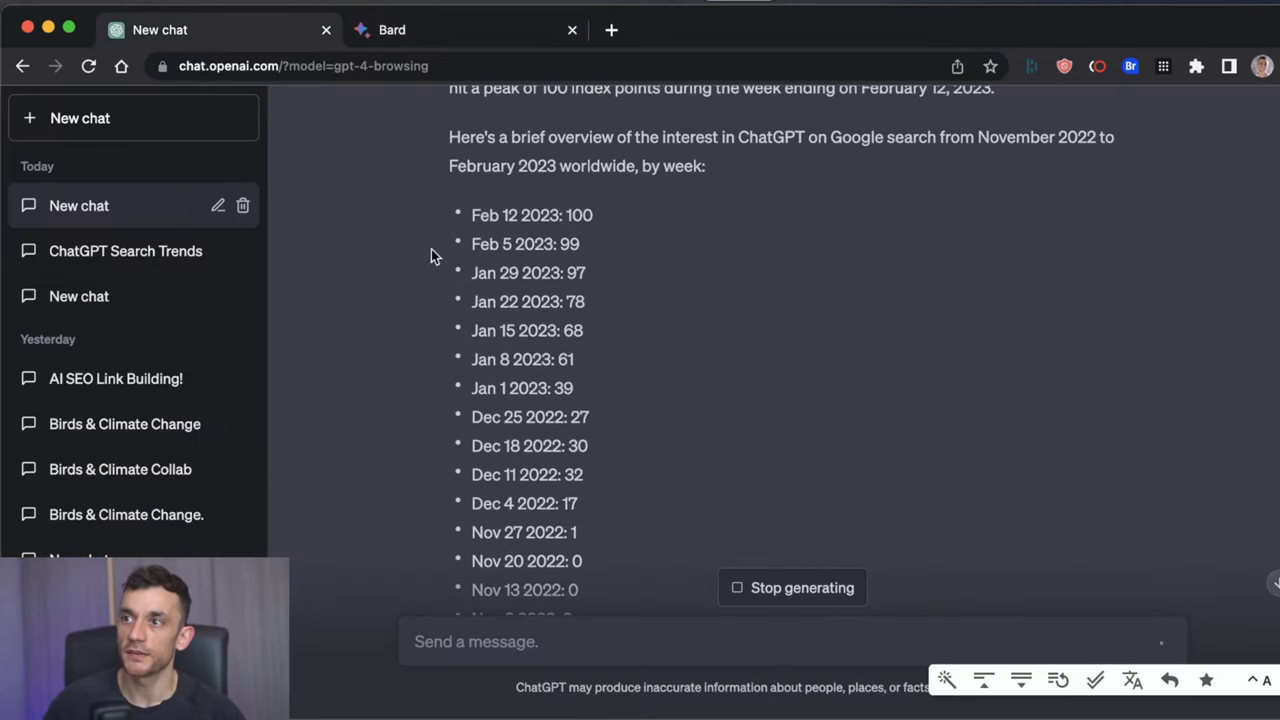
{"action": "left_click_drag", "start_coordinate": [479, 205], "coordinate": [637, 352]}
{"action": "scroll", "coordinate": [586, 309], "scroll_direction": "up", "scroll_amount": 3}
{"action": "scroll", "coordinate": [523, 448], "scroll_direction": "down", "scroll_amount": 5}
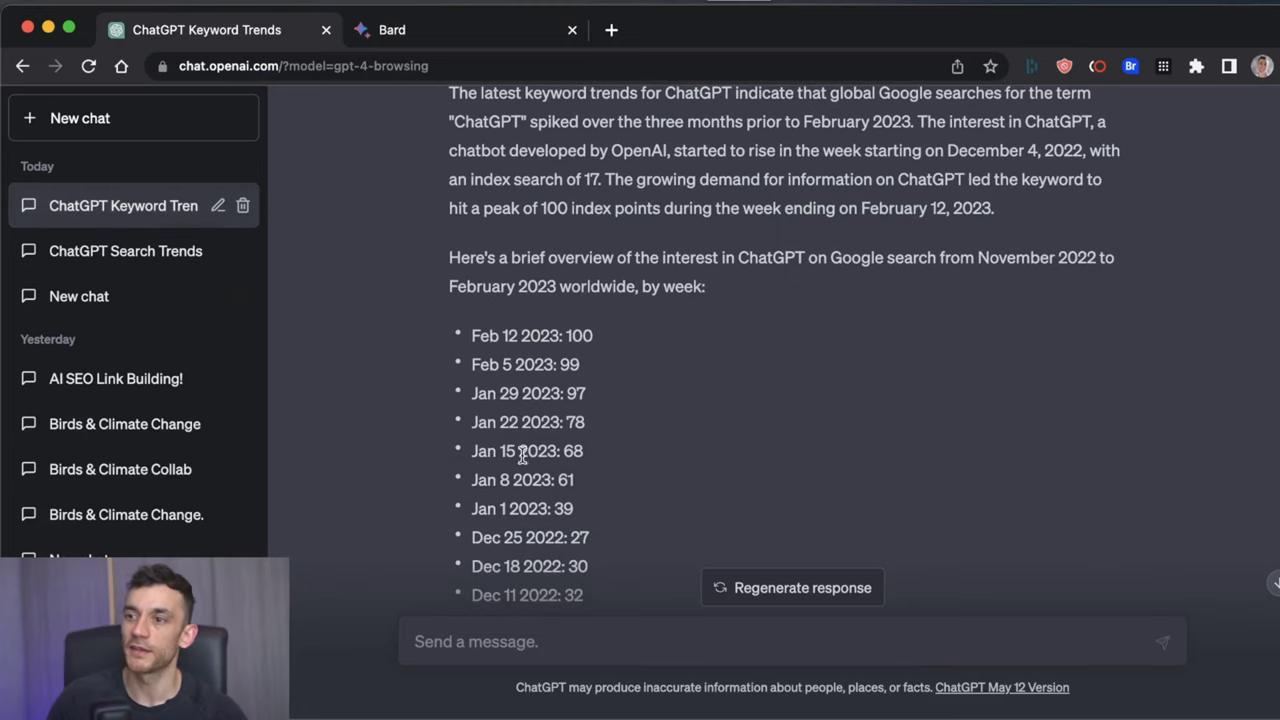
{"action": "left_click_drag", "start_coordinate": [585, 491], "coordinate": [478, 489]}
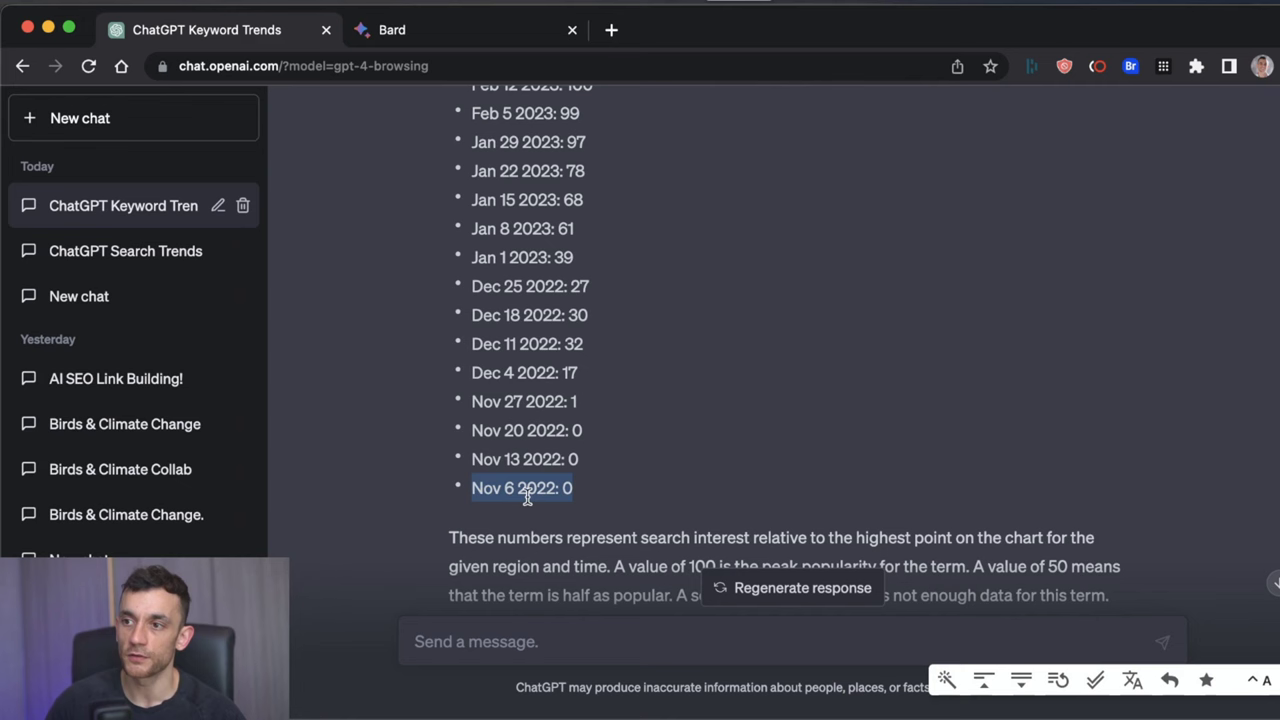
{"action": "left_click", "coordinate": [608, 493]}
{"action": "triple_click", "coordinate": [508, 490]}
{"action": "scroll", "coordinate": [666, 229], "scroll_direction": "up", "scroll_amount": 5}
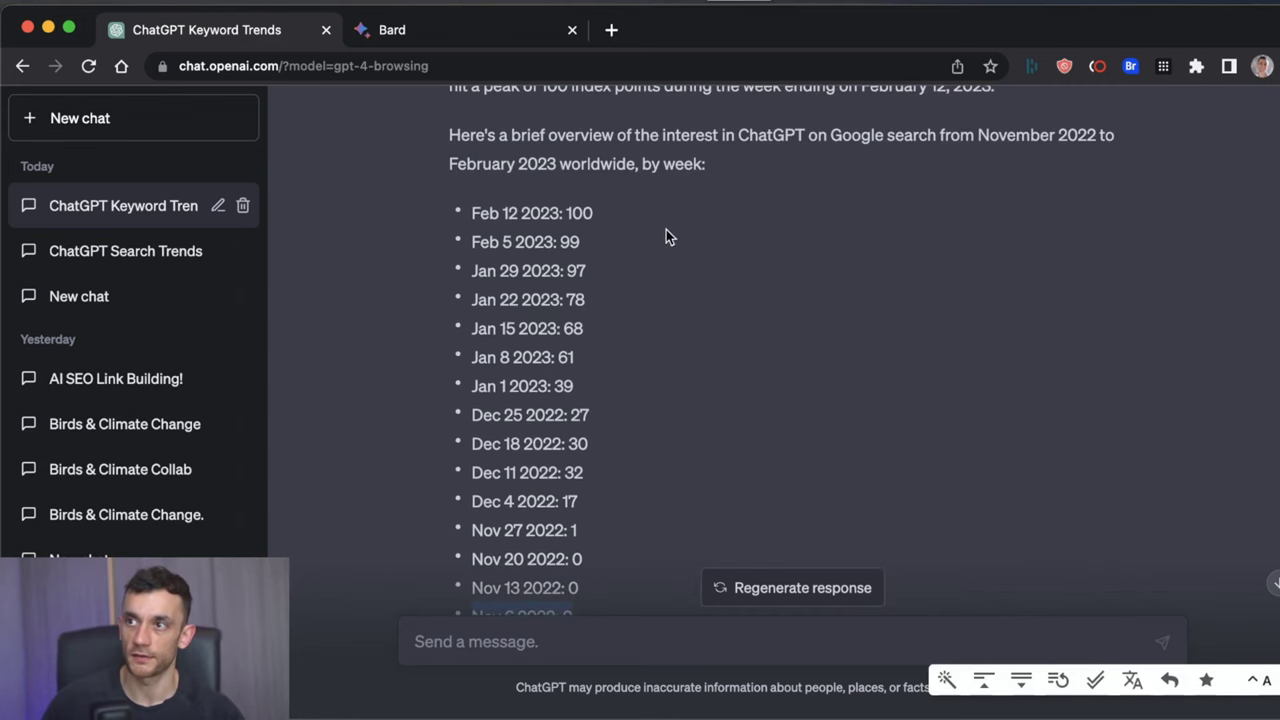
{"action": "left_click_drag", "start_coordinate": [593, 322], "coordinate": [459, 333]}
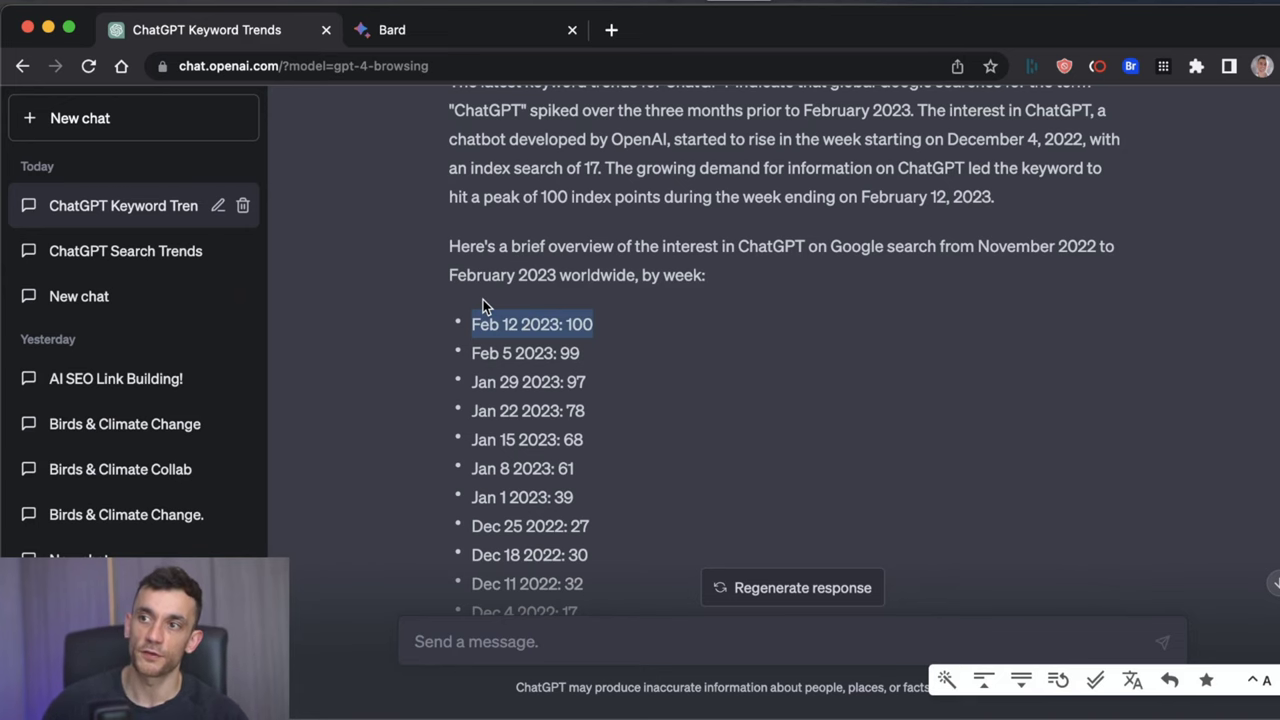
{"action": "scroll", "coordinate": [640, 335], "scroll_direction": "down", "scroll_amount": 6}
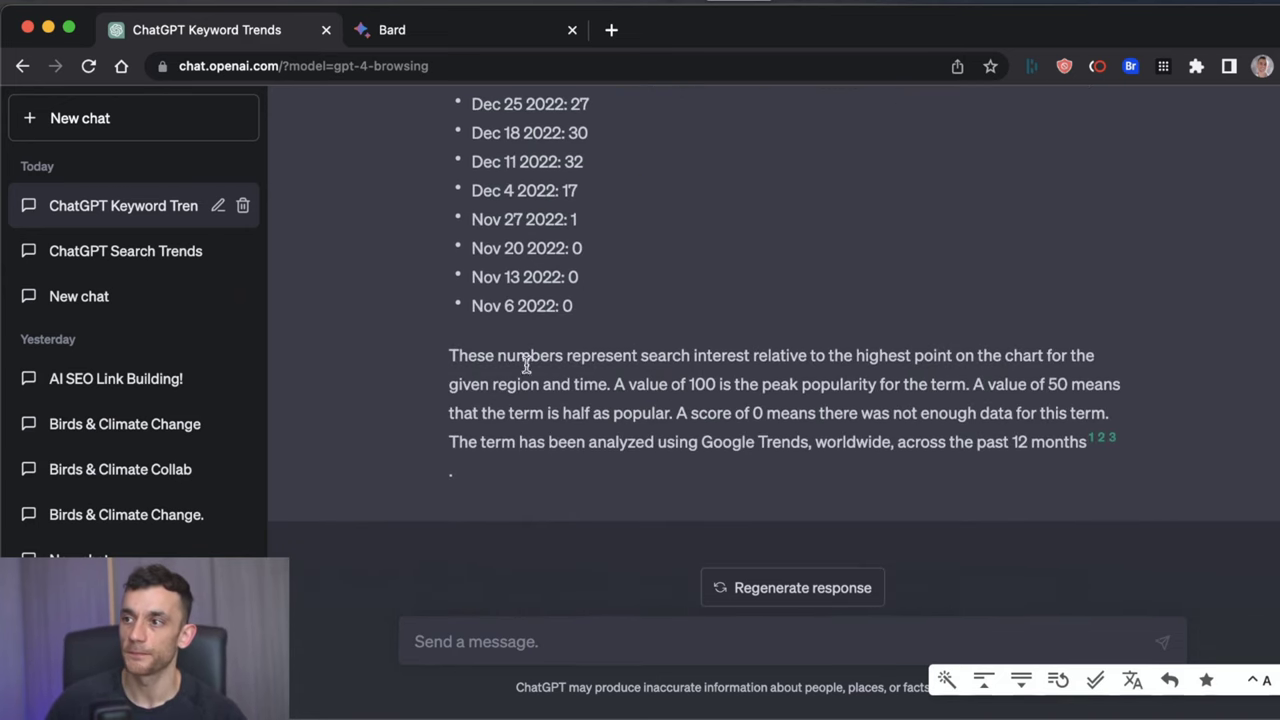
{"action": "left_click", "coordinate": [1135, 457], "text": "shift"}
{"action": "scroll", "coordinate": [798, 238], "scroll_direction": "up", "scroll_amount": 10}
- Compare against Bard's answer, then select ChatGPT's question and first answer paragraph
{"action": "key", "text": "ctrl+Tab"}
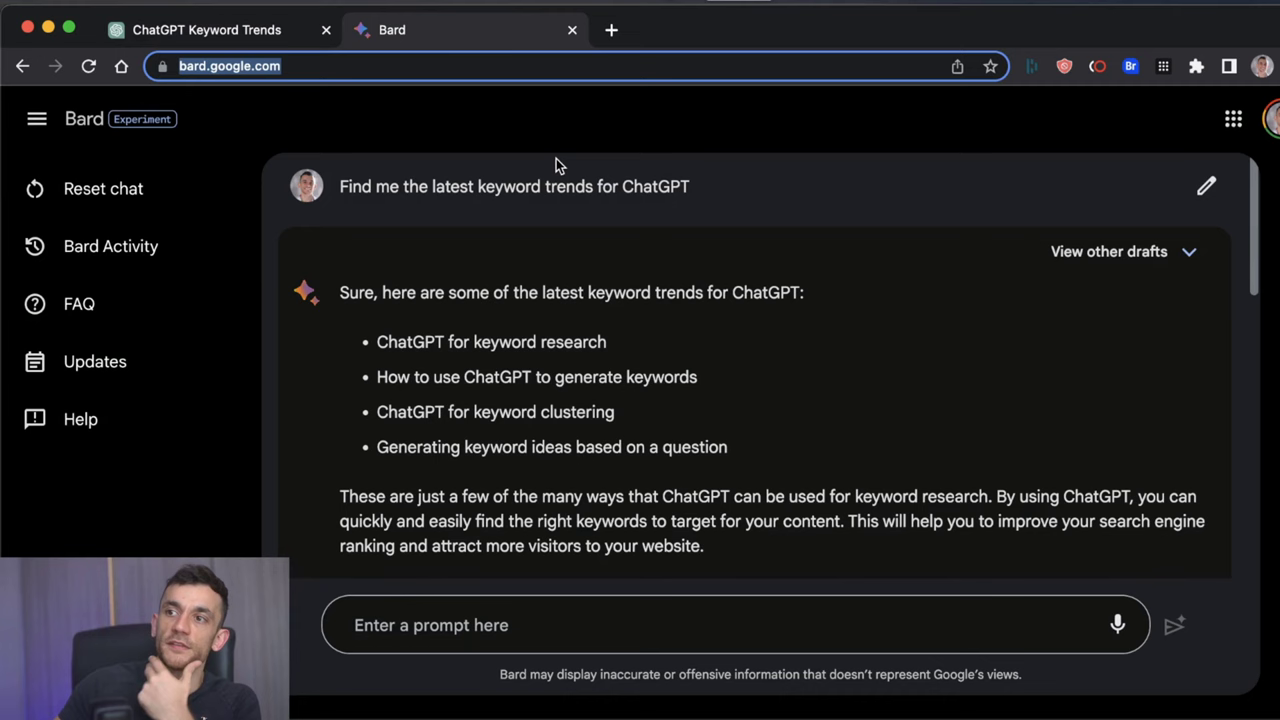
{"action": "left_click", "coordinate": [205, 36]}
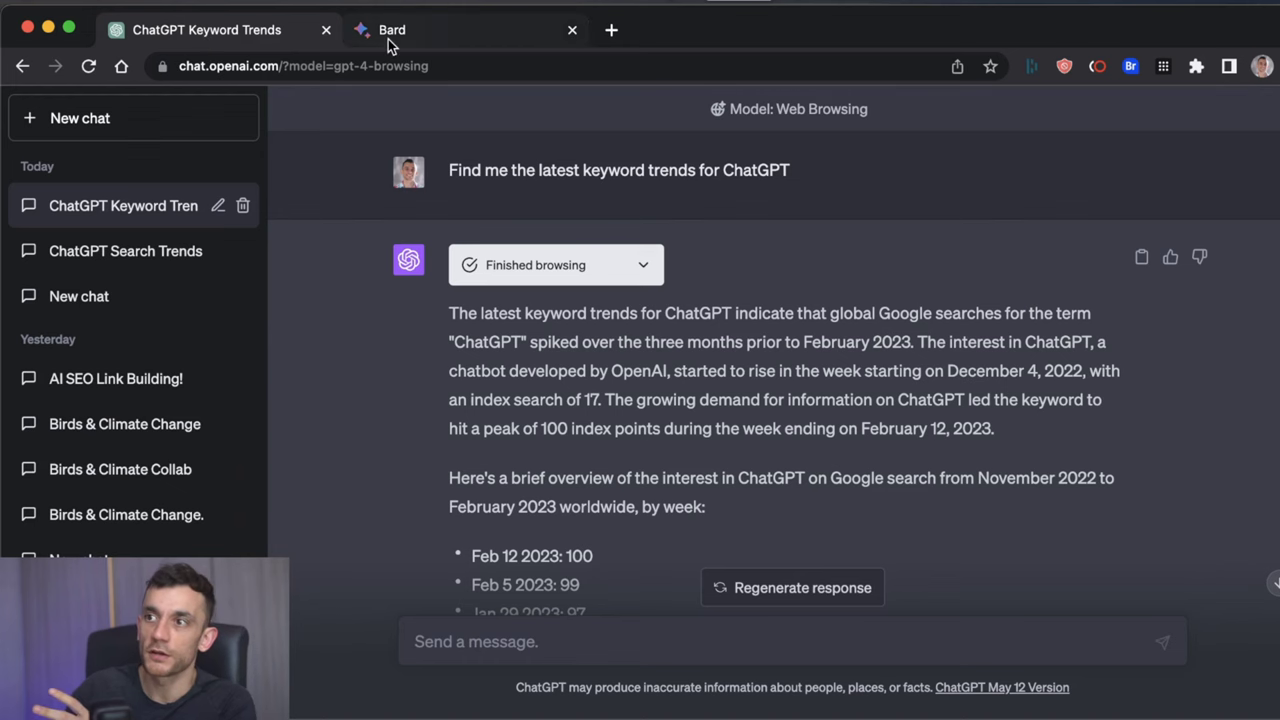
{"action": "left_click", "coordinate": [498, 39]}
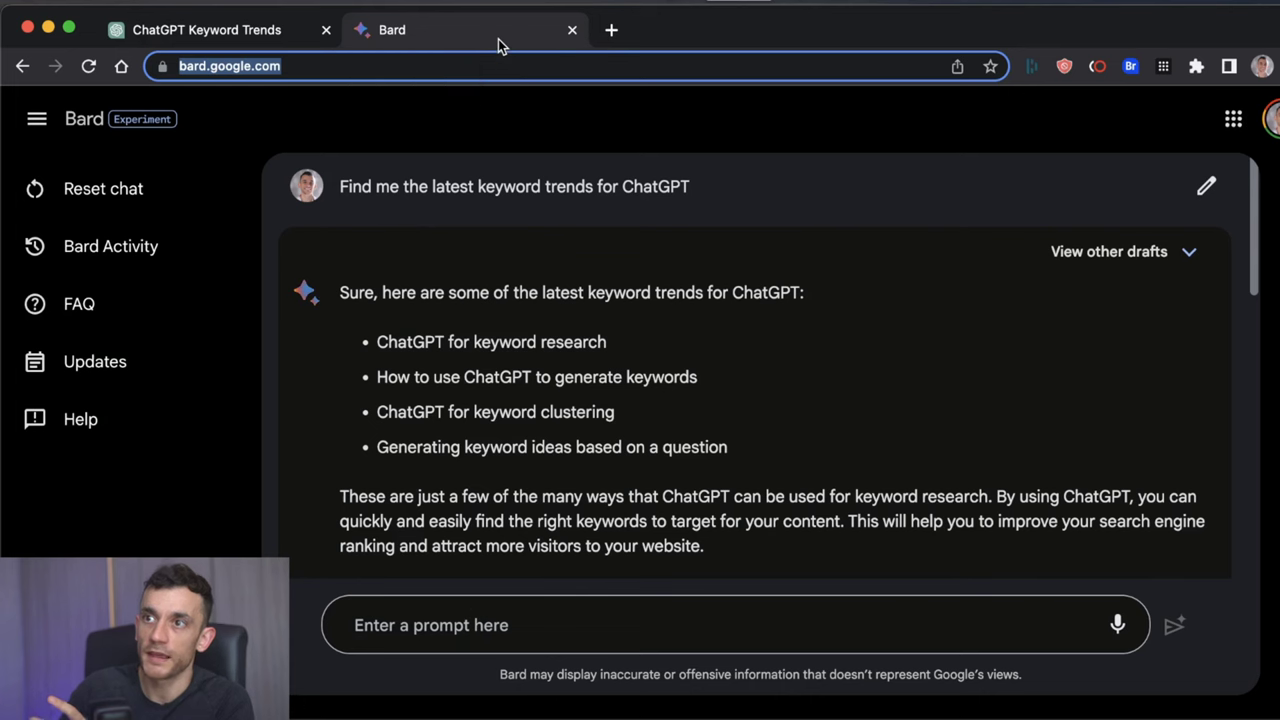
{"action": "left_click", "coordinate": [254, 34]}
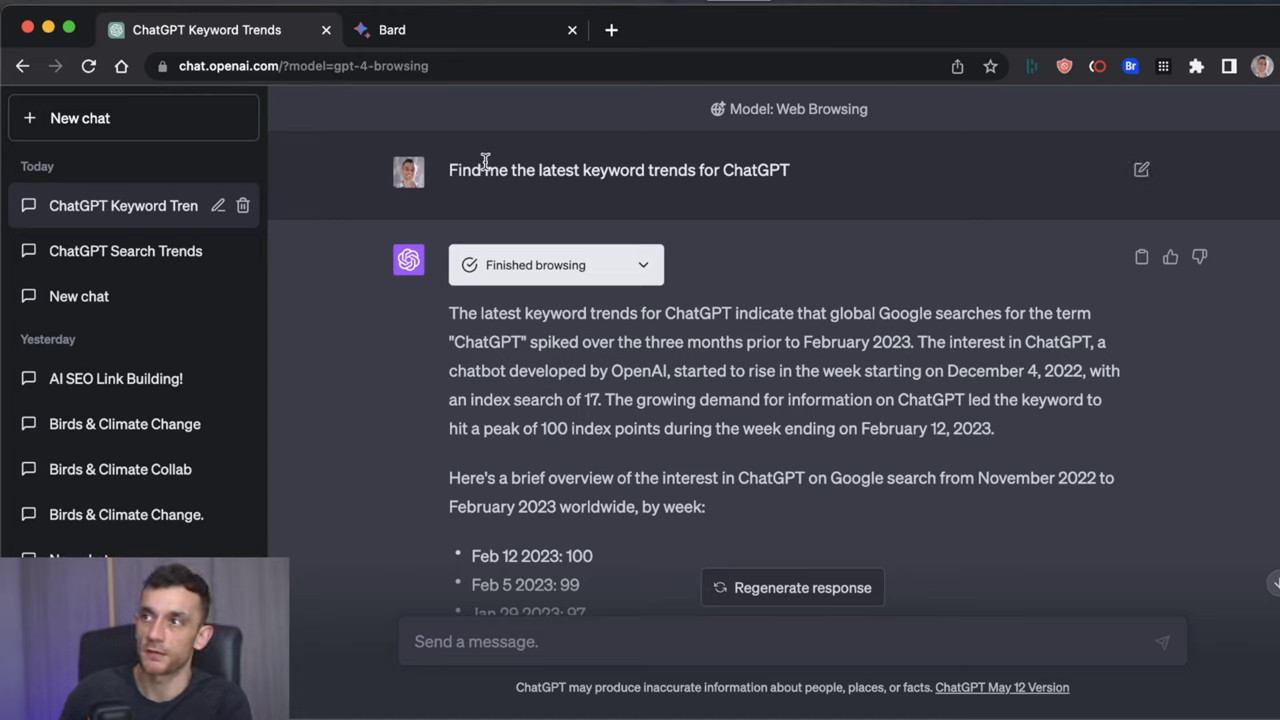
{"action": "left_click_drag", "start_coordinate": [447, 170], "coordinate": [792, 172]}
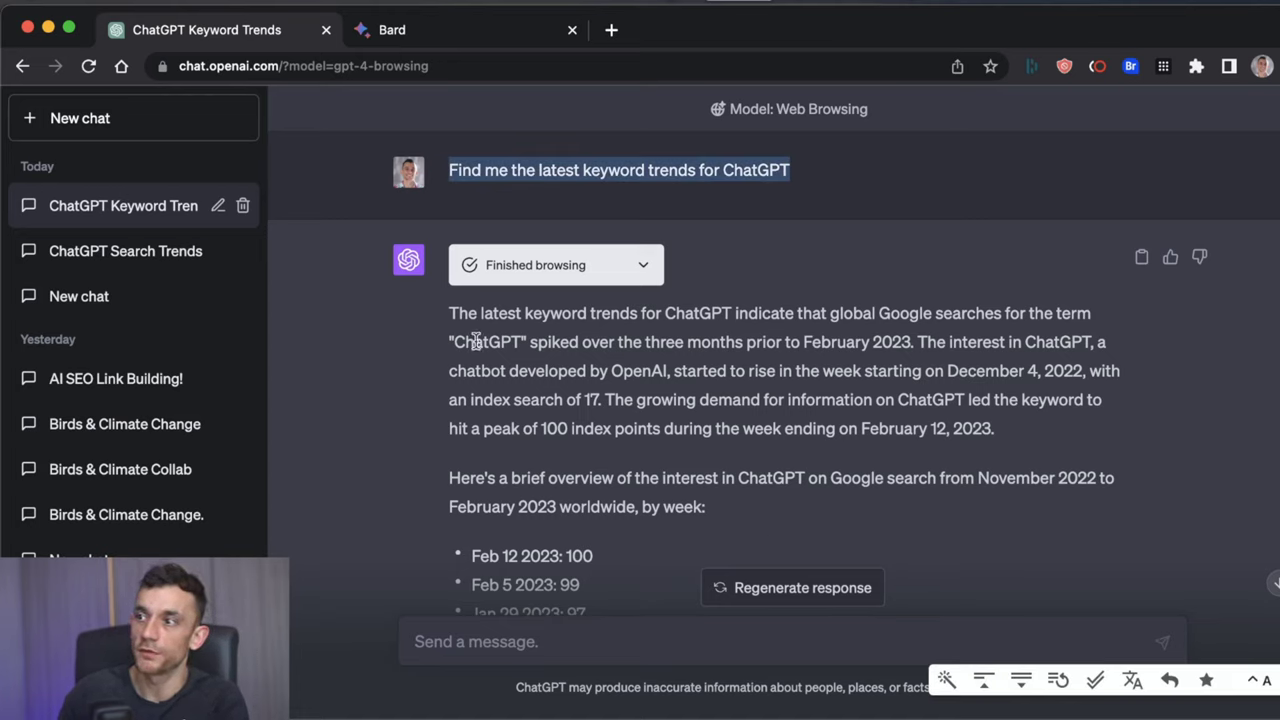
{"action": "left_click_drag", "start_coordinate": [449, 313], "coordinate": [1108, 470]}
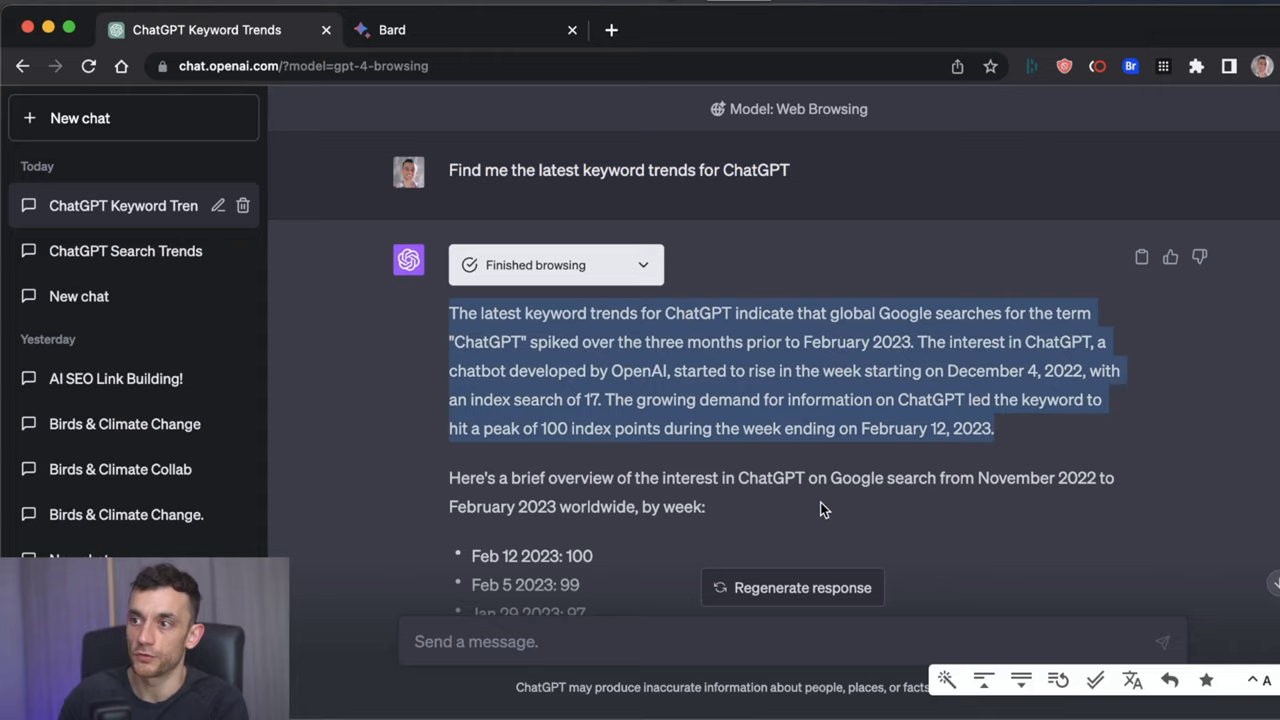
{"action": "scroll", "coordinate": [820, 510], "scroll_direction": "down", "scroll_amount": 7}
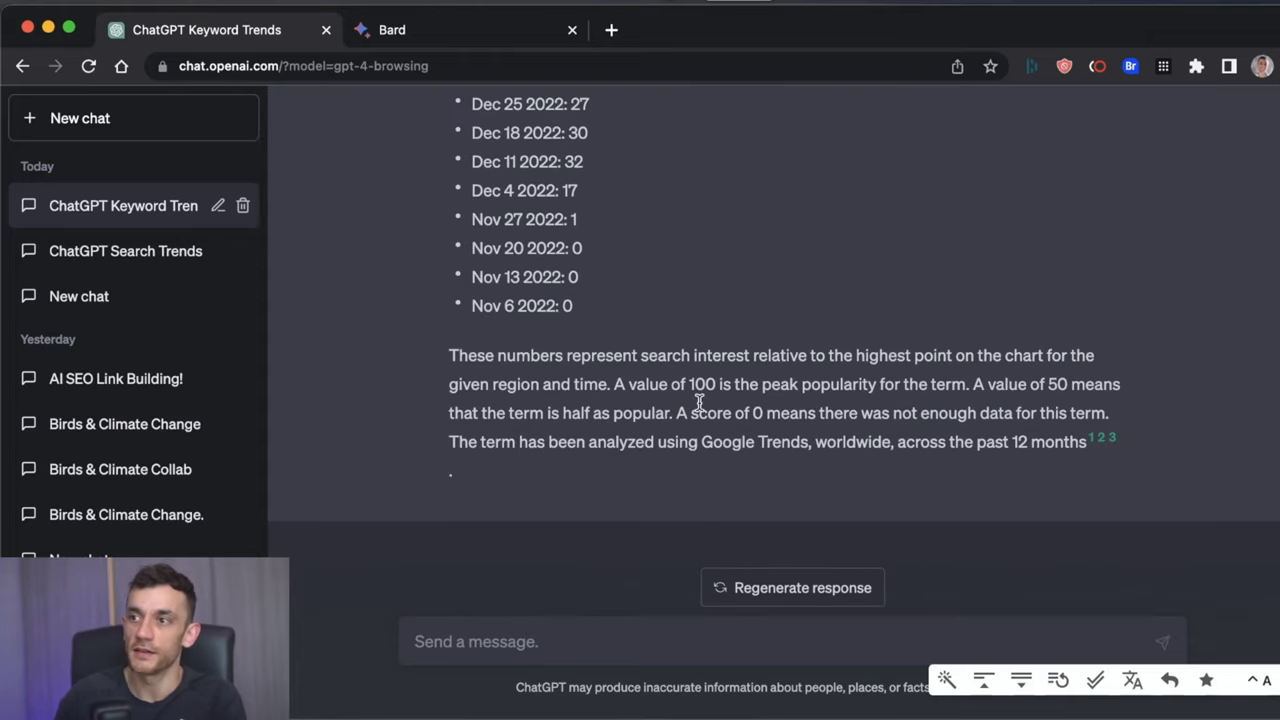
{"action": "scroll", "coordinate": [699, 401], "scroll_direction": "up", "scroll_amount": 7}
- Scroll through Bard's answer once more, then close the Bard tab
{"action": "key", "text": "ctrl+Tab"}
{"action": "scroll", "coordinate": [523, 343], "scroll_direction": "down", "scroll_amount": 3}
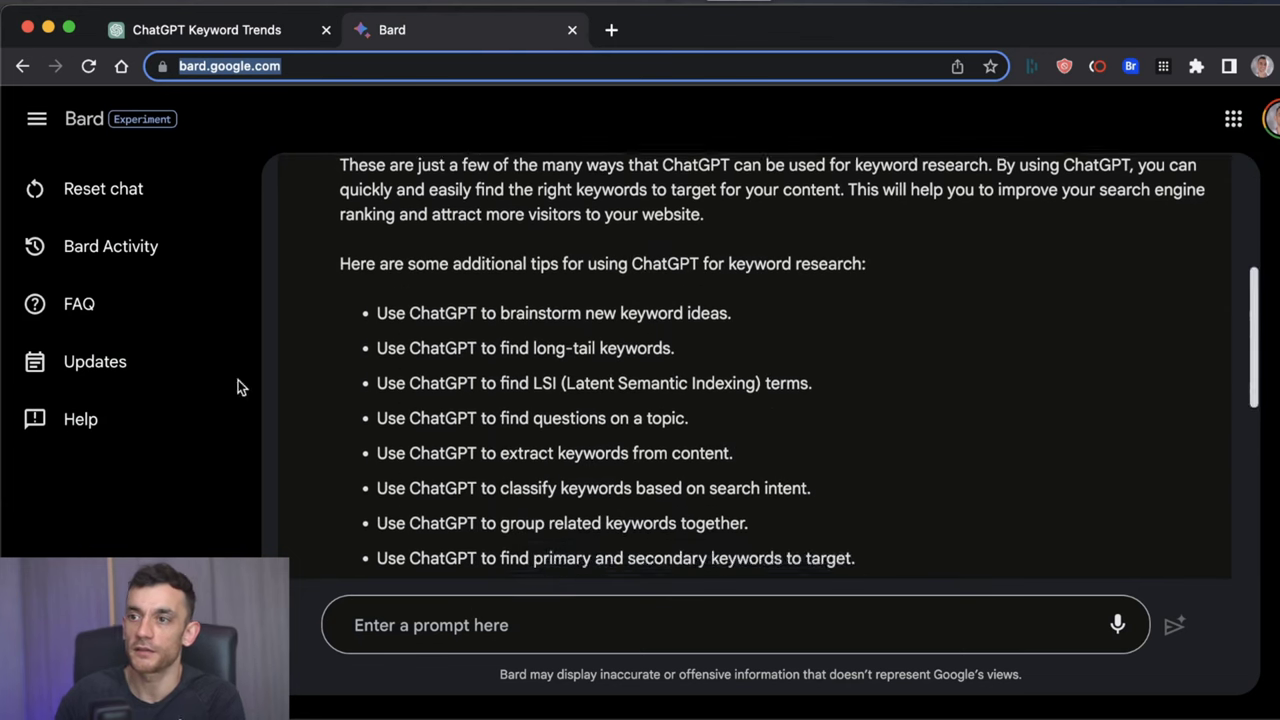
{"action": "scroll", "coordinate": [731, 237], "scroll_direction": "up", "scroll_amount": 1}
{"action": "scroll", "coordinate": [757, 277], "scroll_direction": "down", "scroll_amount": 5}
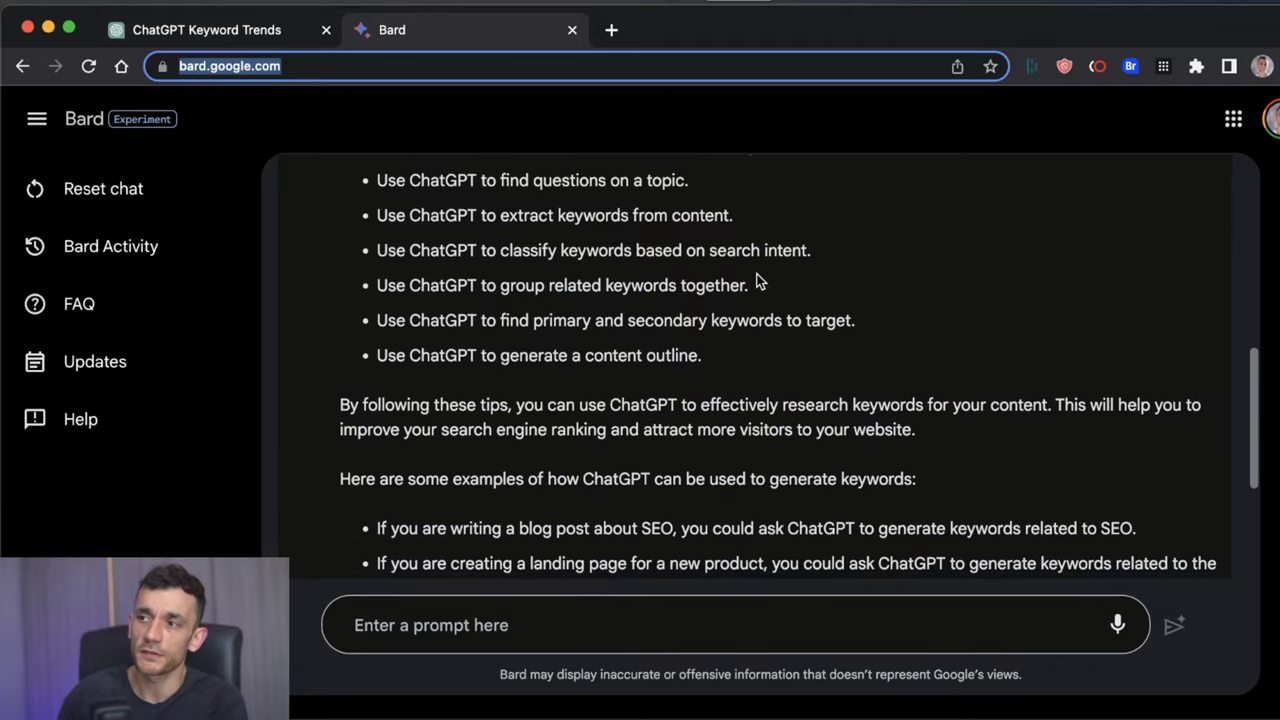
{"action": "scroll", "coordinate": [740, 260], "scroll_direction": "down", "scroll_amount": 3}
{"action": "scroll", "coordinate": [723, 240], "scroll_direction": "up", "scroll_amount": 10}
{"action": "key", "text": "ctrl+w"}
{"action": "left_click", "coordinate": [746, 456]}
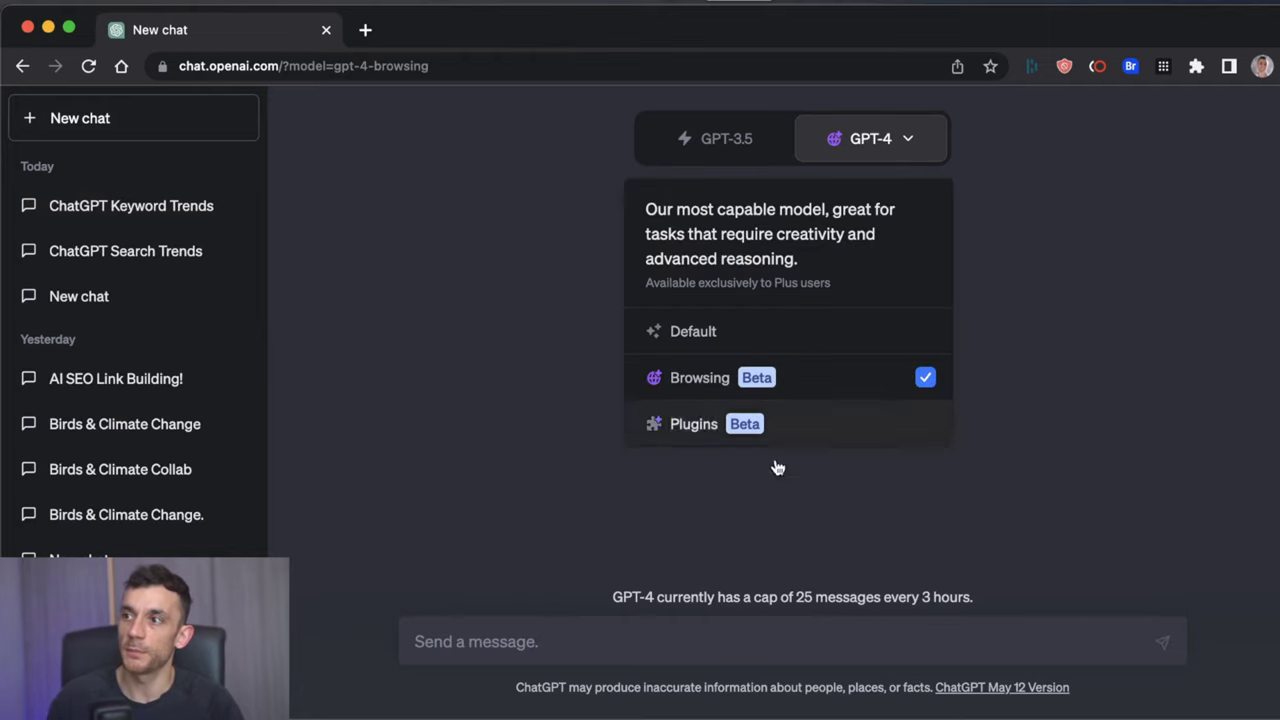
- Set the new GPT-4 chat to Plugins mode
{"action": "left_click", "coordinate": [849, 436]}
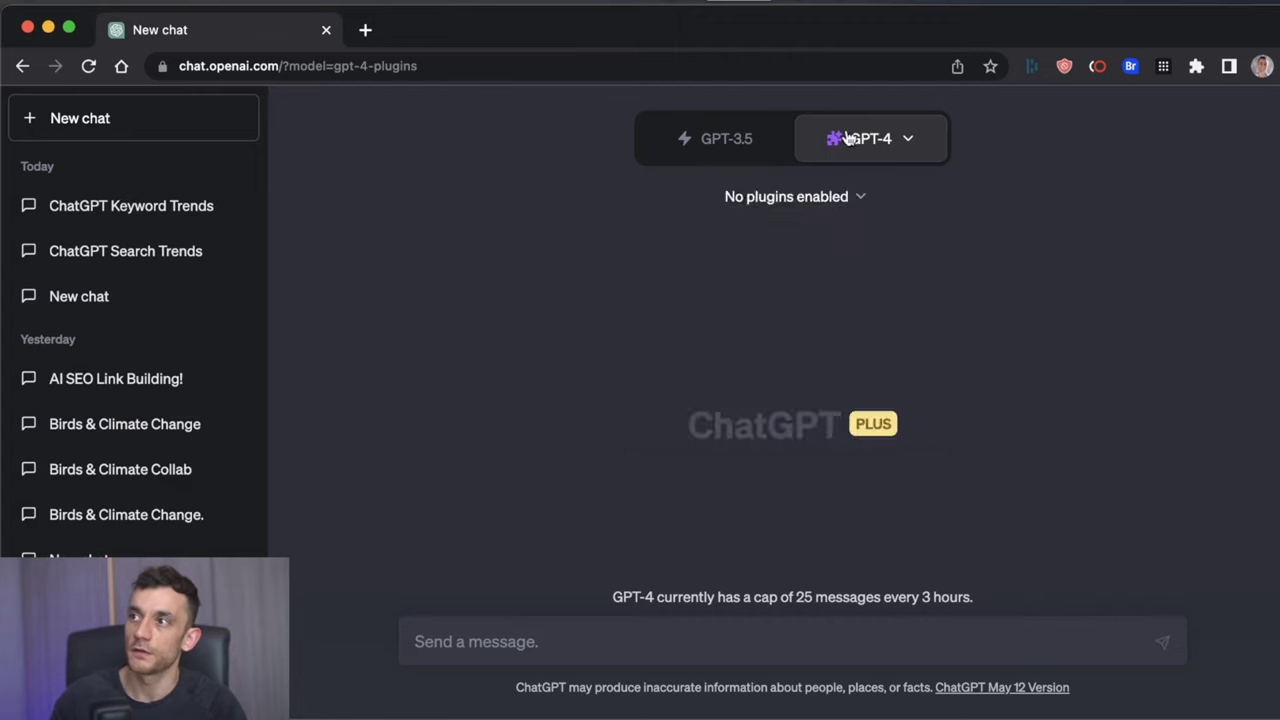
{"action": "mouse_move", "coordinate": [847, 138]}
{"action": "left_click", "coordinate": [800, 331]}
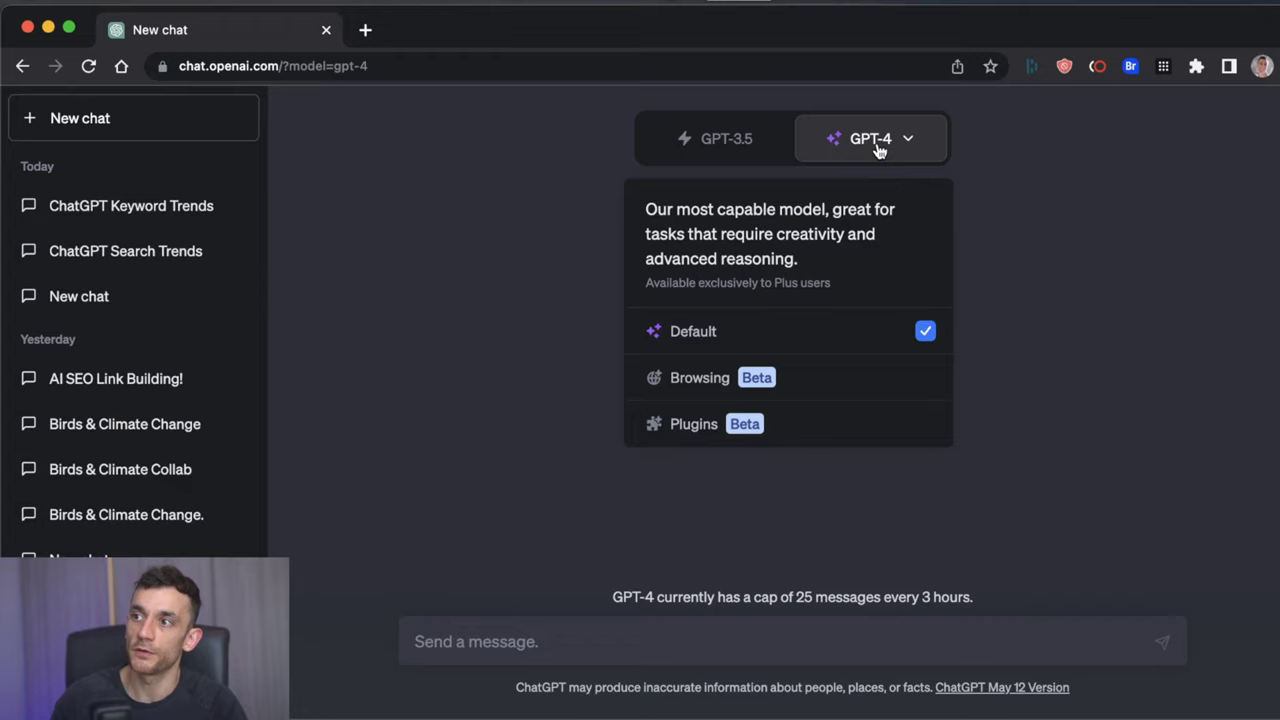
{"action": "left_click", "coordinate": [844, 421]}
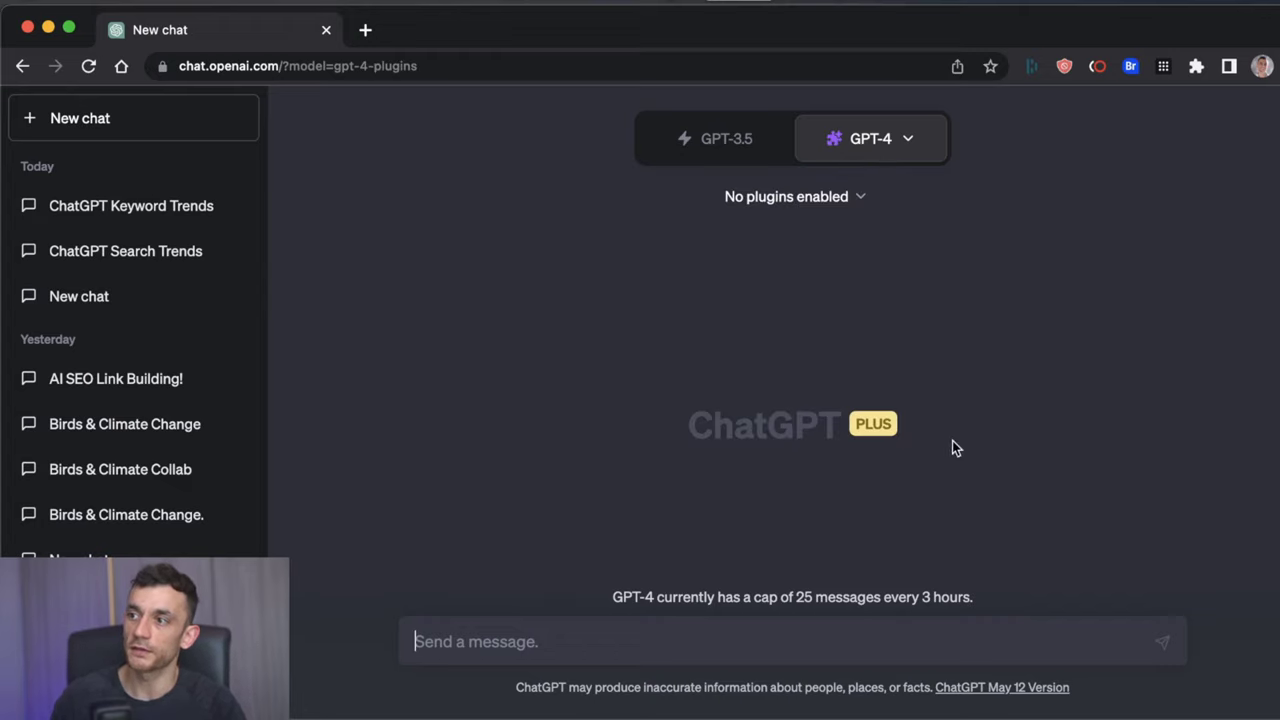
- Open the Plugin store from the 'No plugins enabled' list
{"action": "left_click", "coordinate": [856, 198]}
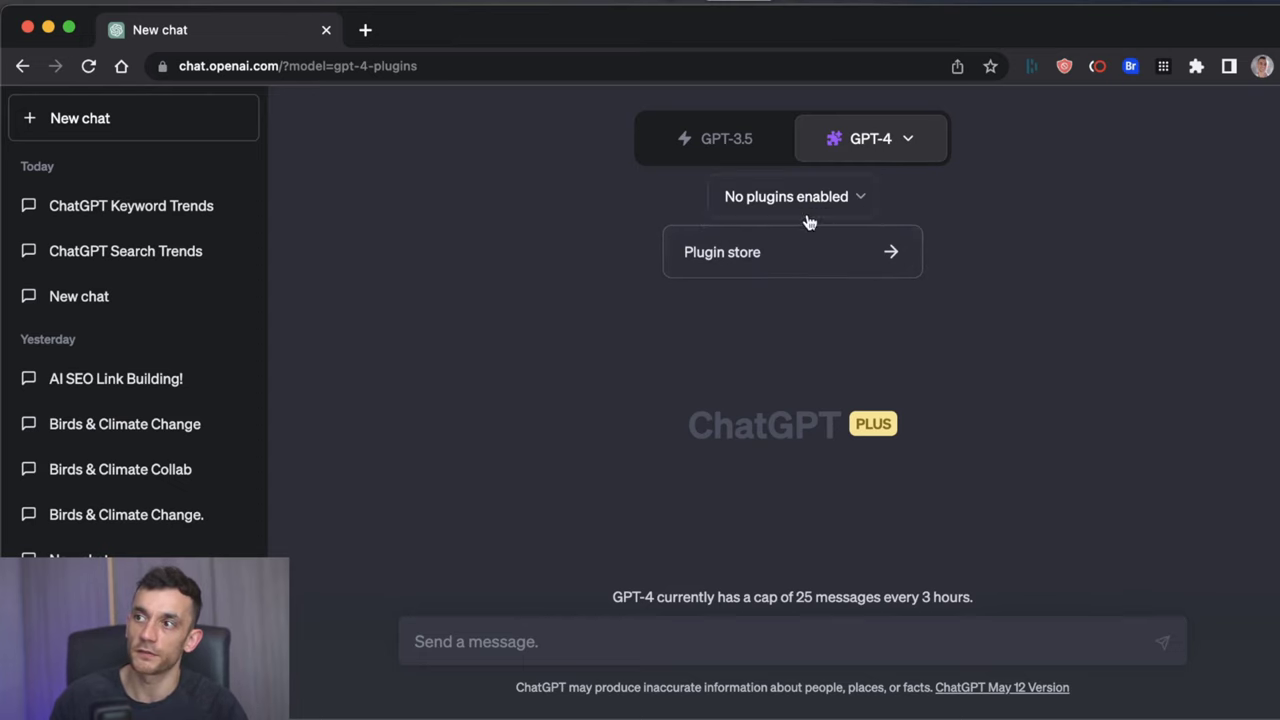
{"action": "left_click", "coordinate": [853, 197]}
{"action": "left_click", "coordinate": [861, 204]}
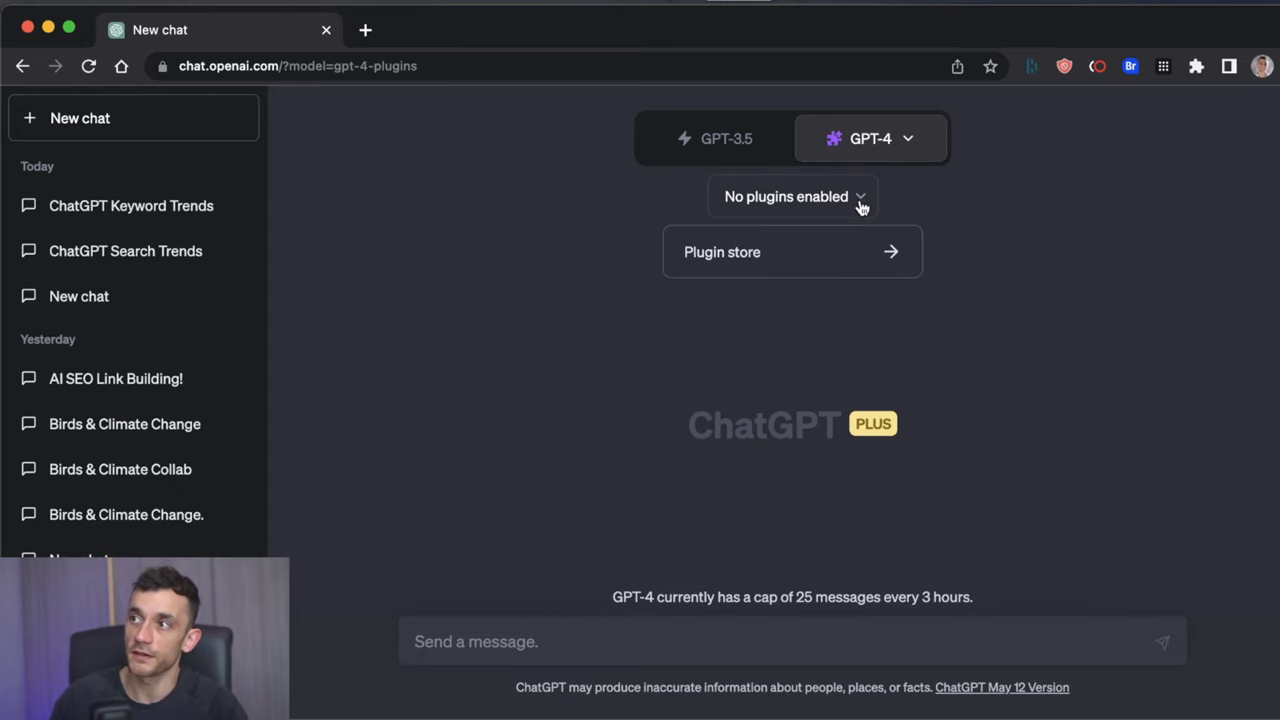
{"action": "left_click", "coordinate": [824, 264]}
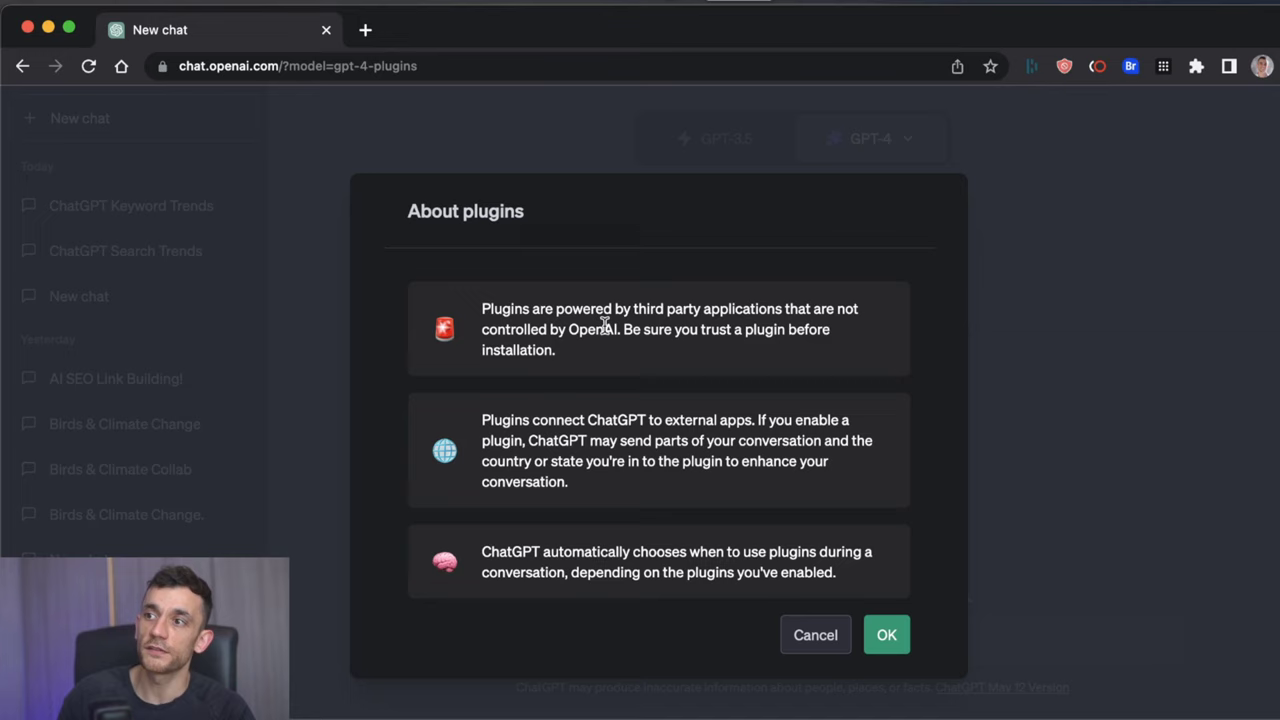
- Accept the About plugins notice and browse the store's pages of new plugins
{"action": "left_click_drag", "start_coordinate": [616, 330], "coordinate": [565, 331]}
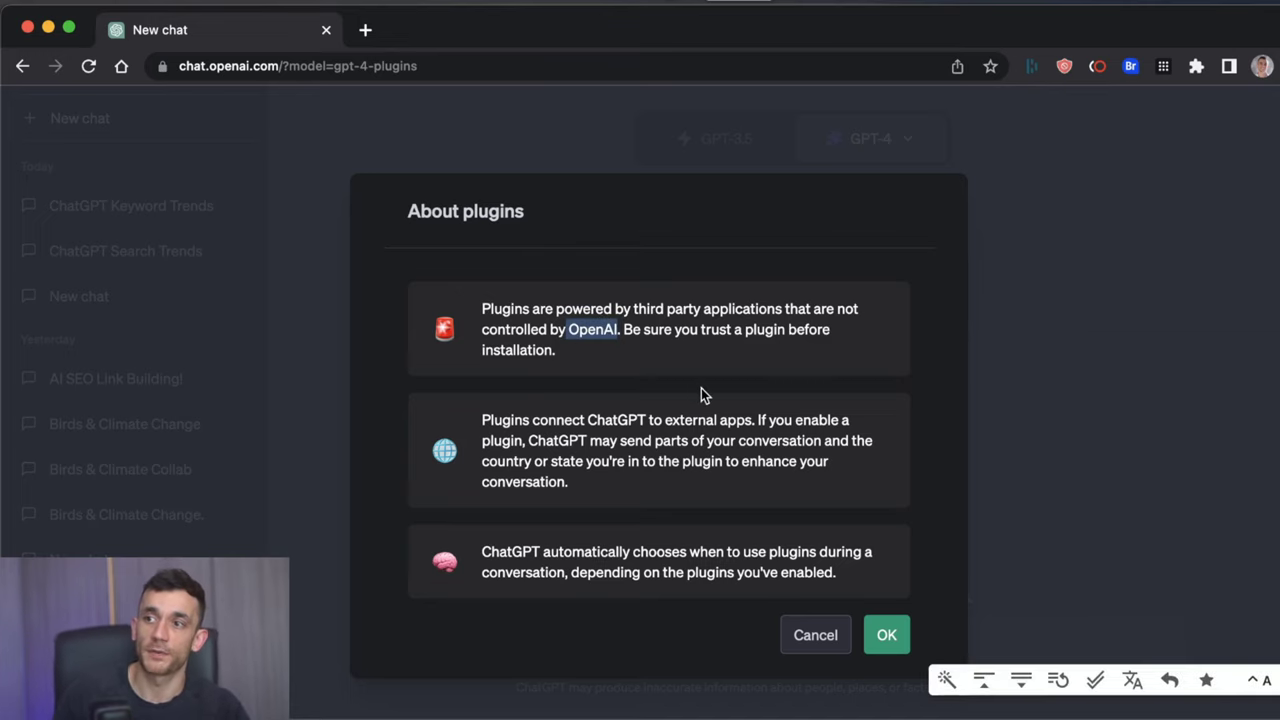
{"action": "left_click_drag", "start_coordinate": [701, 388], "coordinate": [700, 500]}
{"action": "left_click", "coordinate": [903, 645]}
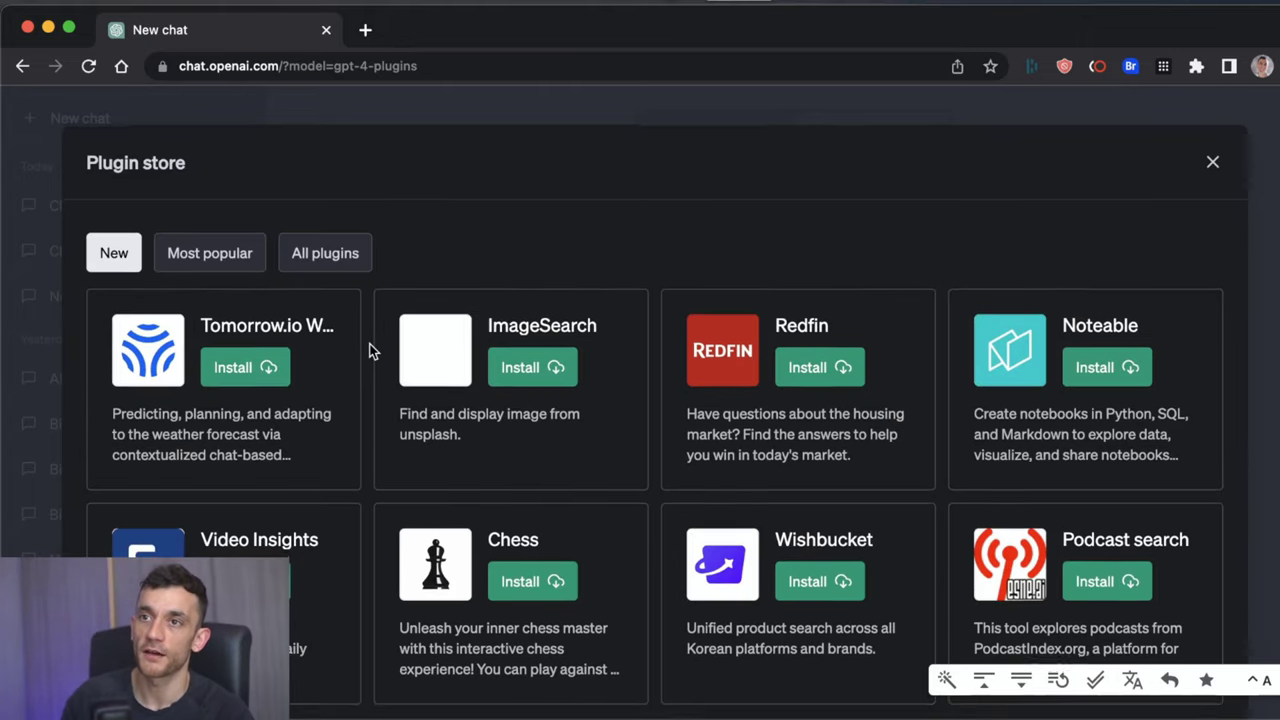
{"action": "scroll", "coordinate": [369, 350], "scroll_direction": "down", "scroll_amount": 2}
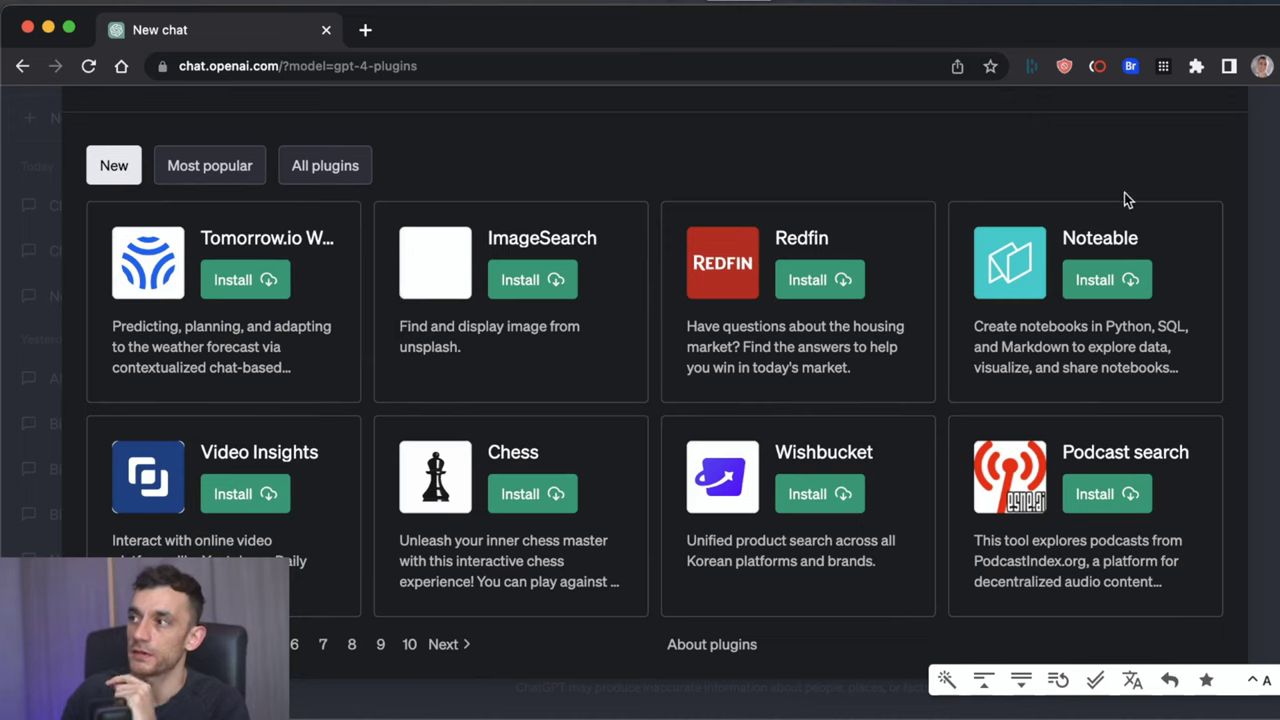
{"action": "left_click", "coordinate": [450, 645]}
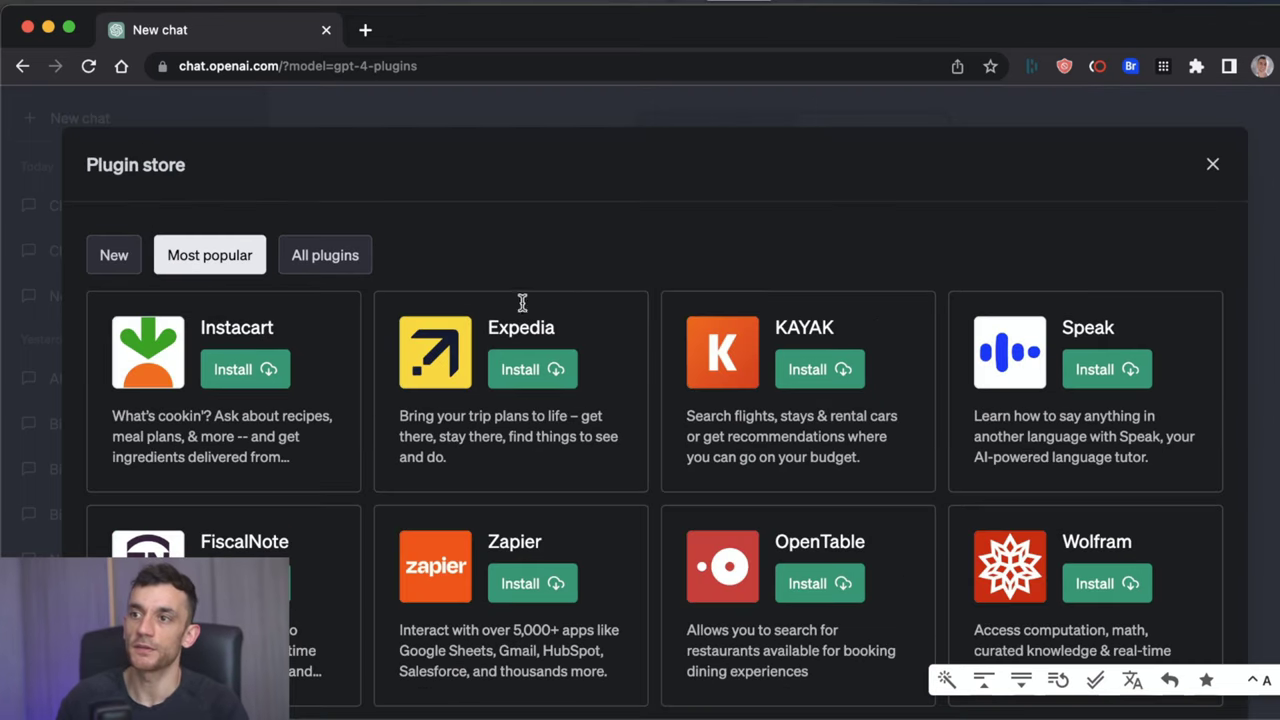
{"action": "scroll", "coordinate": [497, 678], "scroll_direction": "down", "scroll_amount": 2}
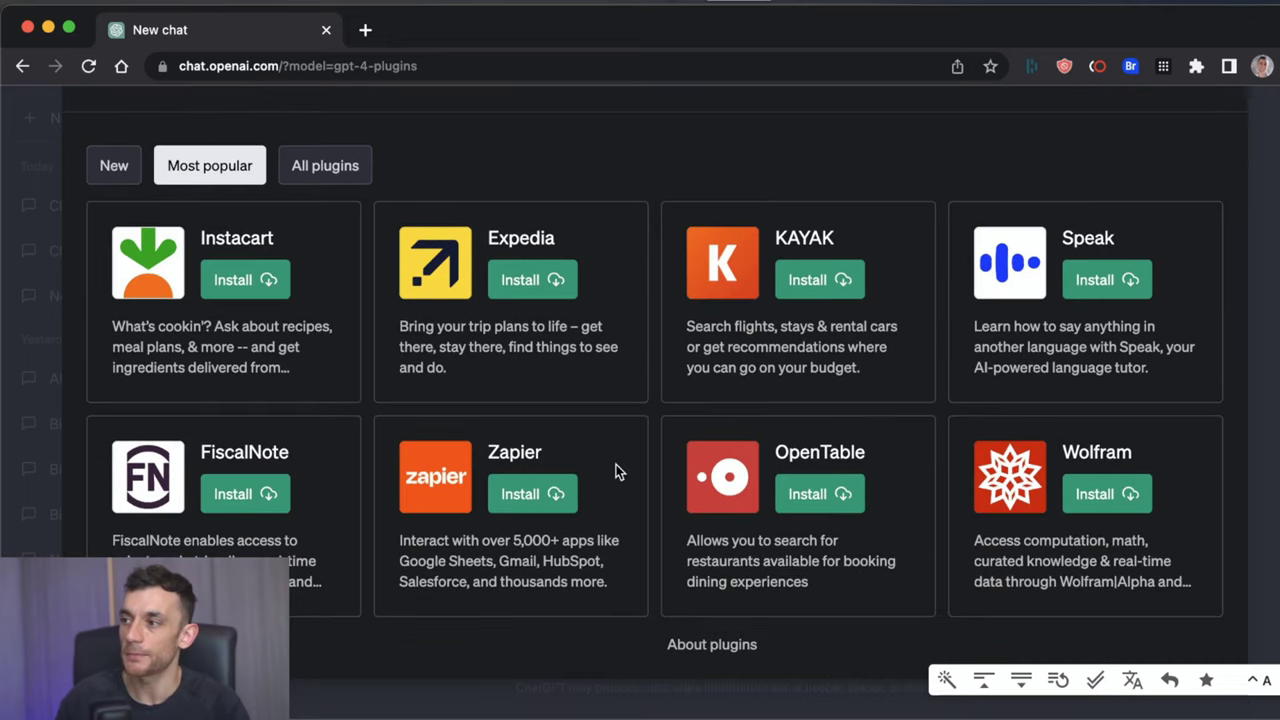
{"action": "scroll", "coordinate": [491, 600], "scroll_direction": "up", "scroll_amount": 2}
{"action": "left_click", "coordinate": [155, 254]}
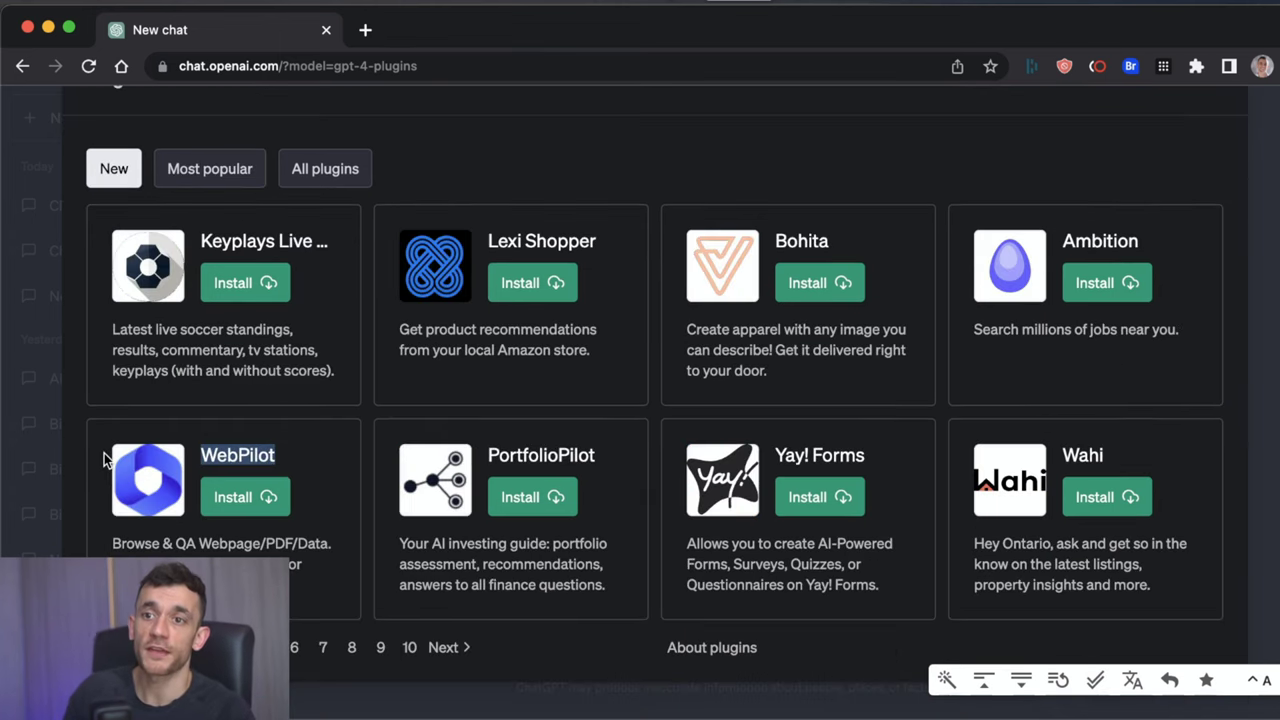
- Install the WebPilot plugin and read its description
{"action": "left_click_drag", "start_coordinate": [104, 440], "coordinate": [250, 600]}
{"action": "left_click", "coordinate": [253, 500]}
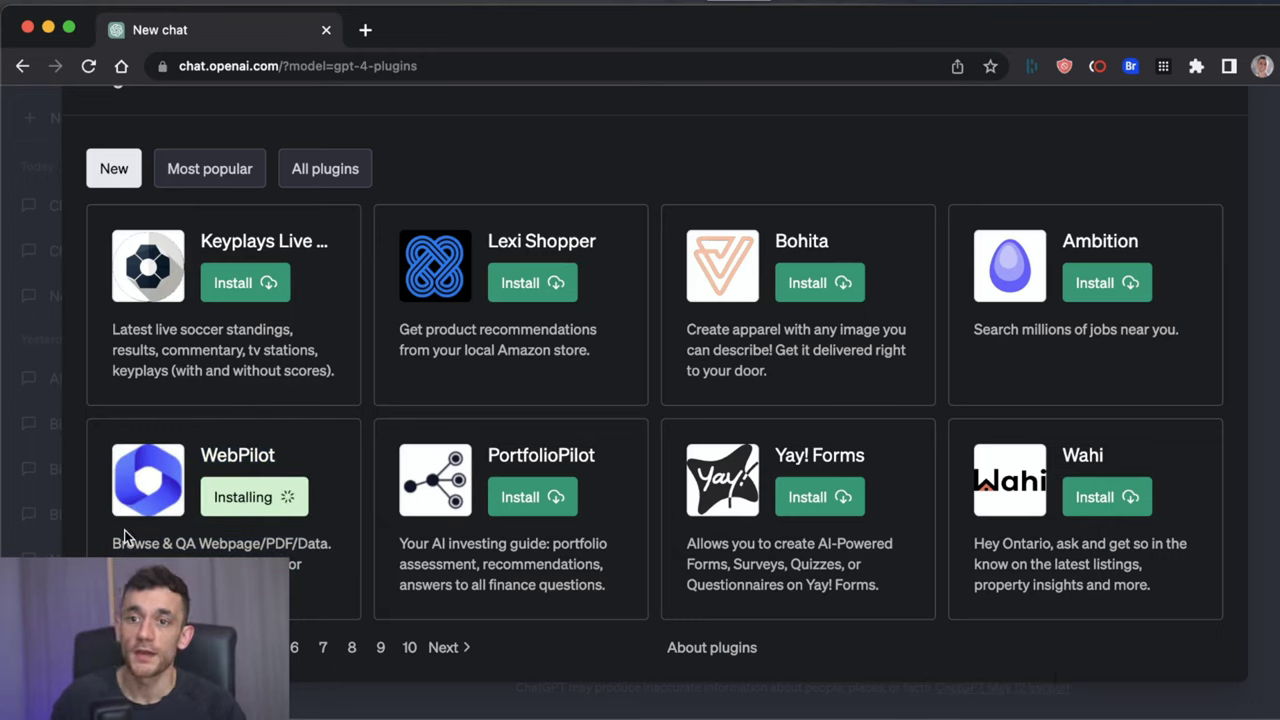
{"action": "left_click_drag", "start_coordinate": [125, 537], "coordinate": [134, 541]}
{"action": "left_click_drag", "start_coordinate": [250, 553], "coordinate": [125, 540]}
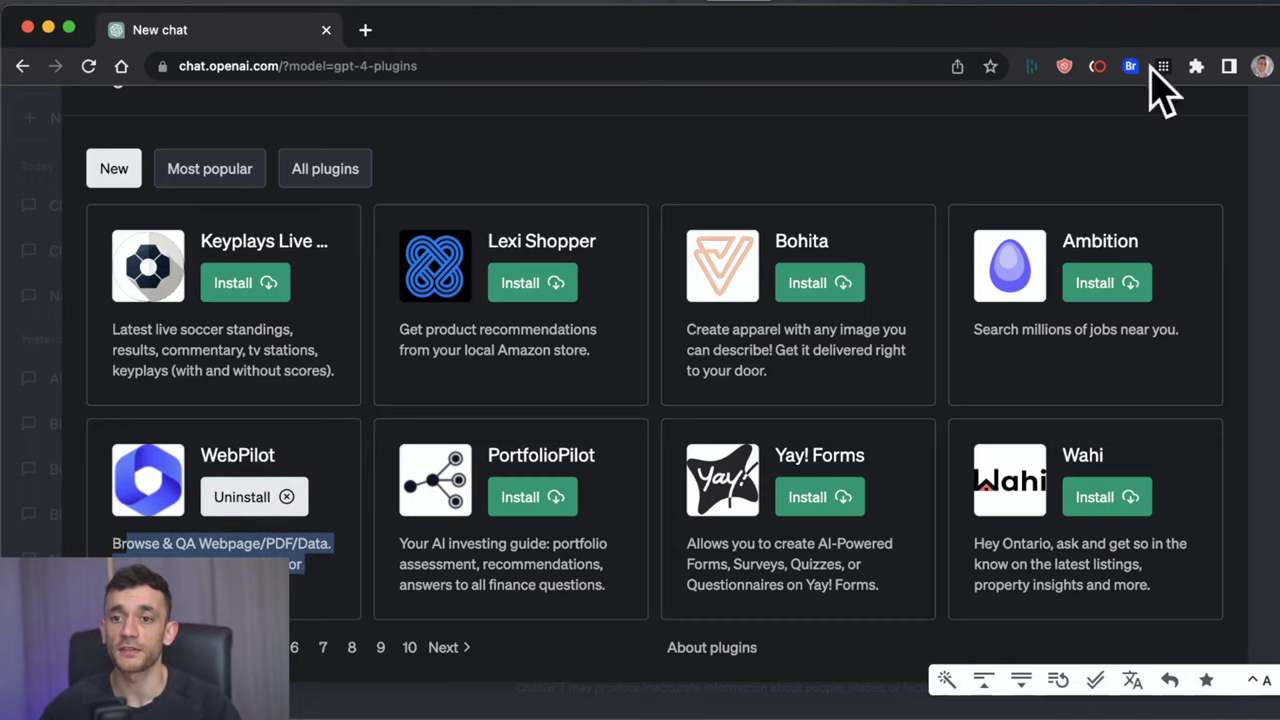
{"action": "scroll", "coordinate": [1155, 150], "scroll_direction": "up", "scroll_amount": 2}
- Close the plugin store and enable WebPilot for this chat
{"action": "left_click", "coordinate": [1222, 163]}
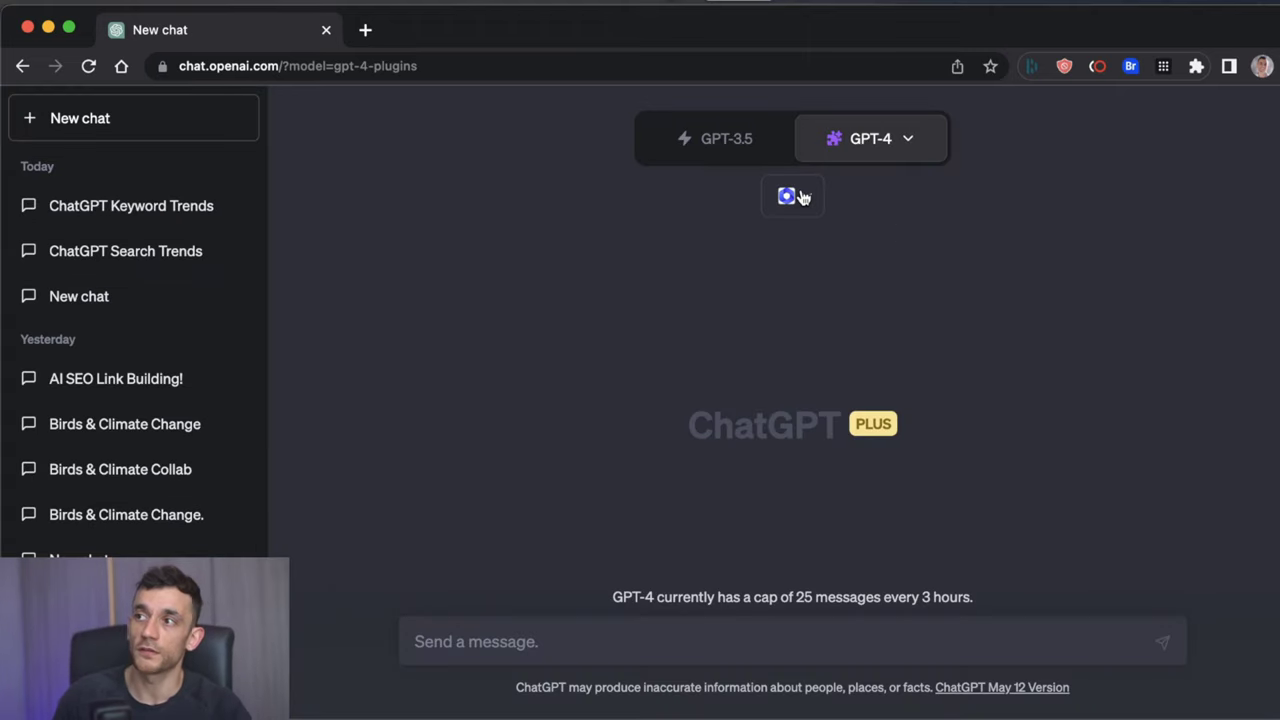
{"action": "left_click", "coordinate": [803, 197]}
{"action": "left_click", "coordinate": [769, 258]}
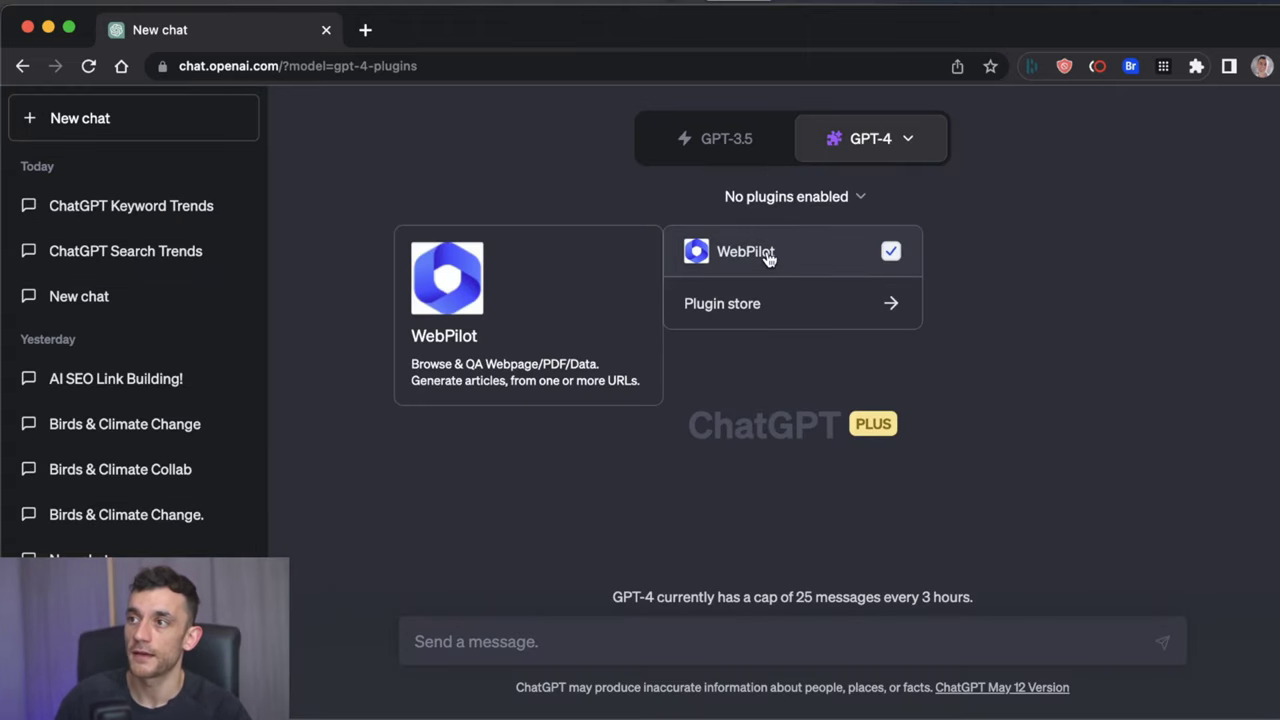
{"action": "left_click", "coordinate": [460, 118]}
{"action": "left_click", "coordinate": [509, 65]}
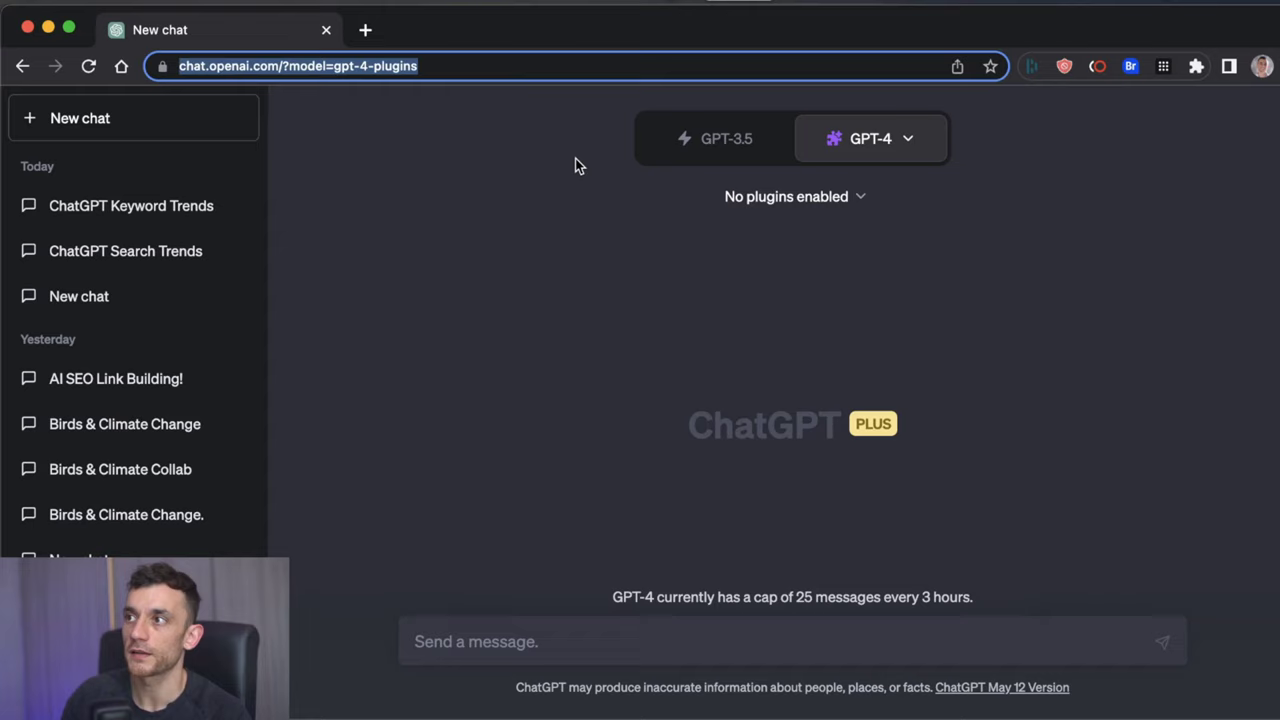
{"action": "left_click", "coordinate": [795, 199]}
{"action": "left_click", "coordinate": [840, 251]}
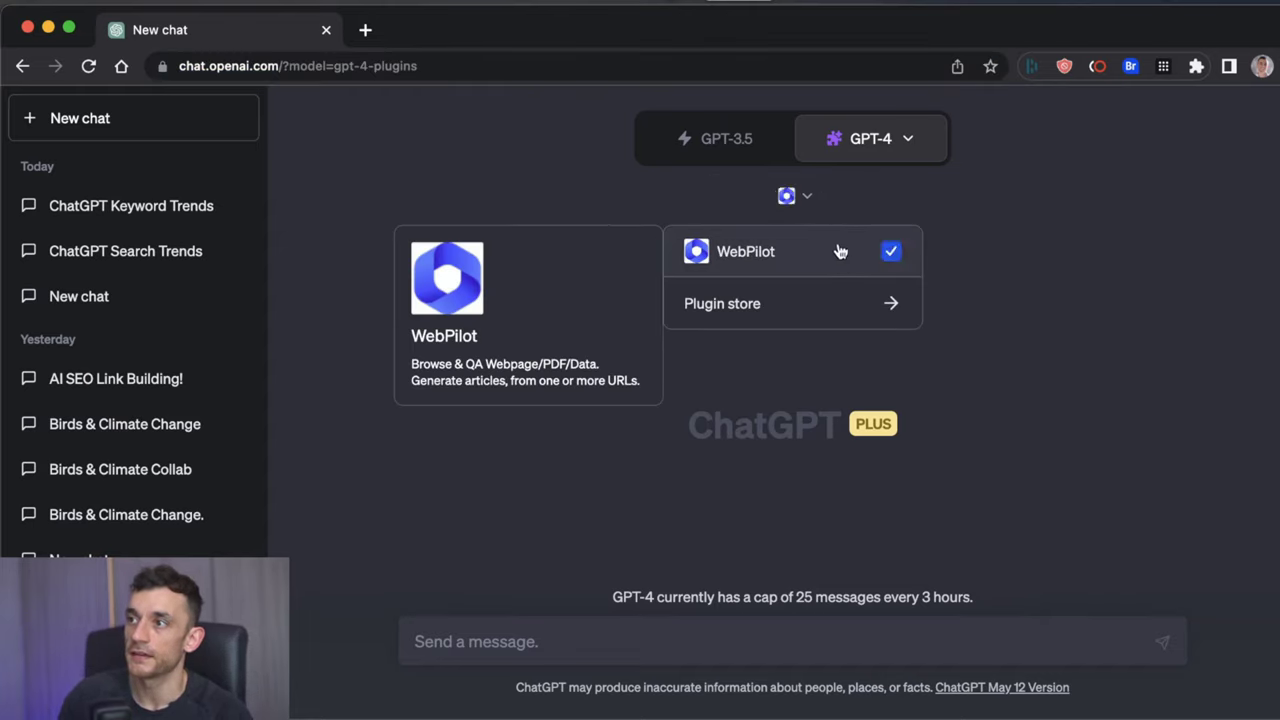
- Start the message 'Based on this' and fetch the chicken comparison article's address from VogelWunderland
{"action": "left_click", "coordinate": [508, 631]}
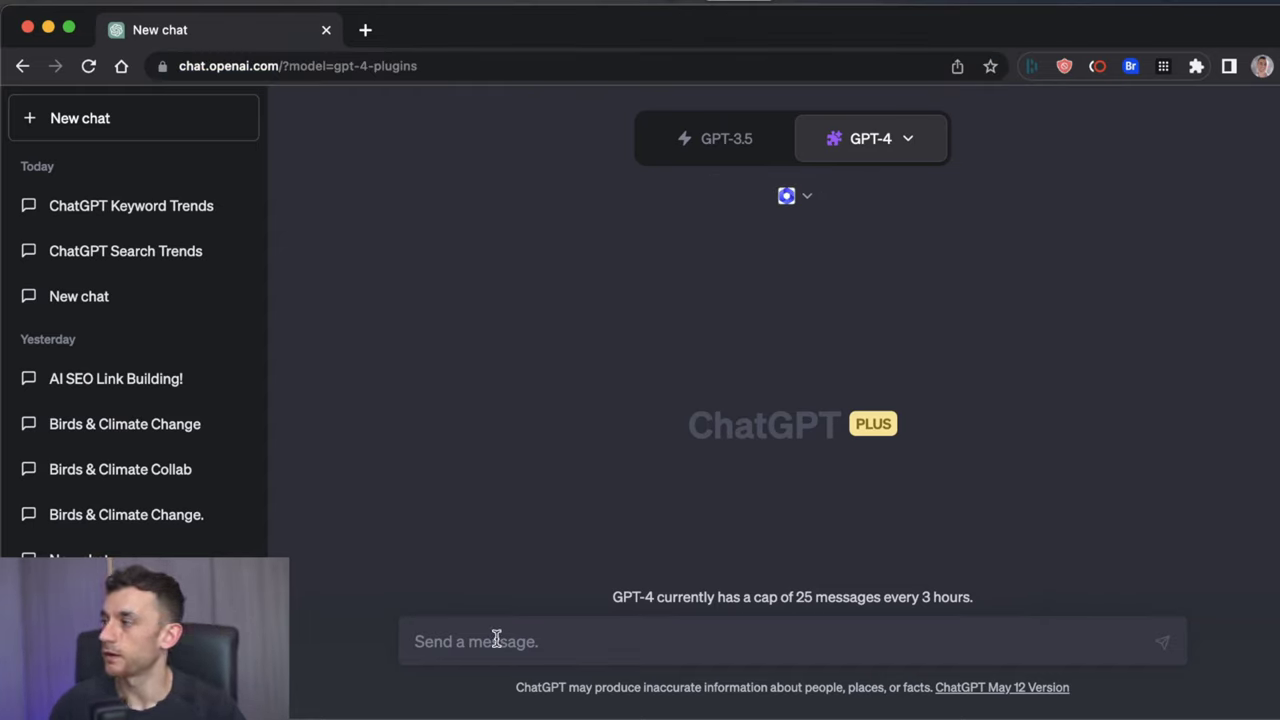
{"action": "type", "text": "Based on this"}
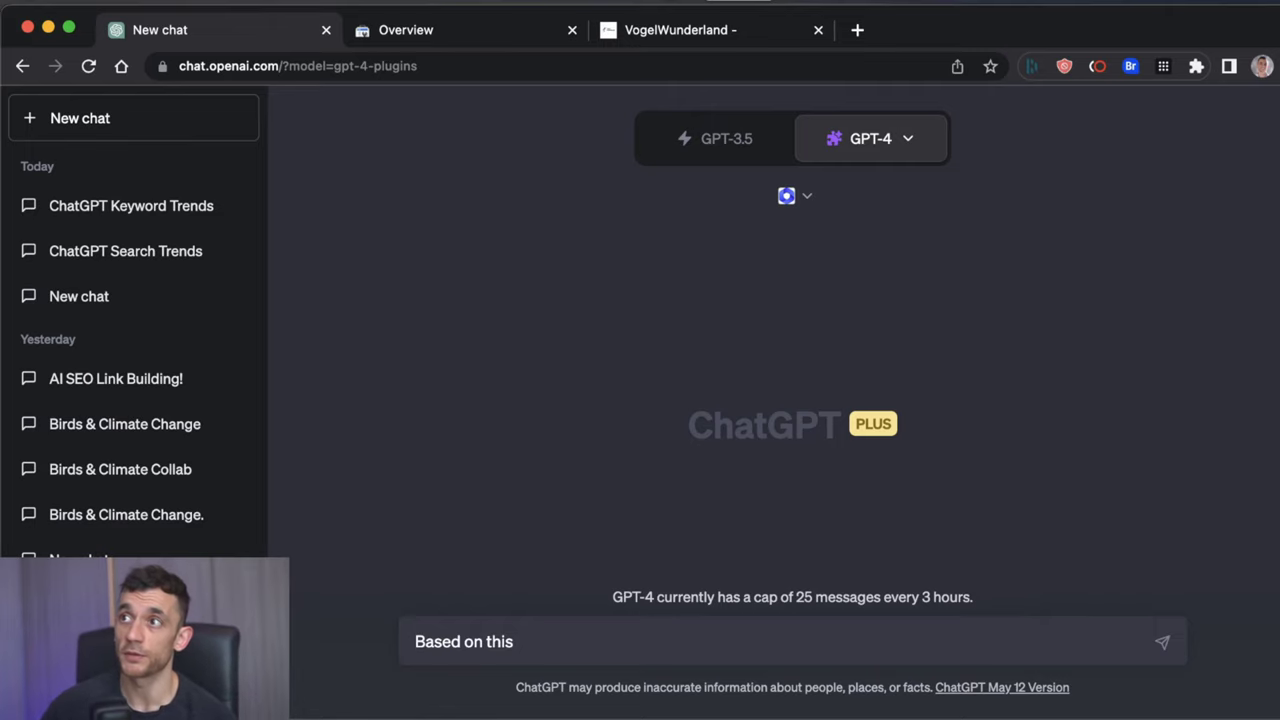
{"action": "left_click", "coordinate": [476, 36]}
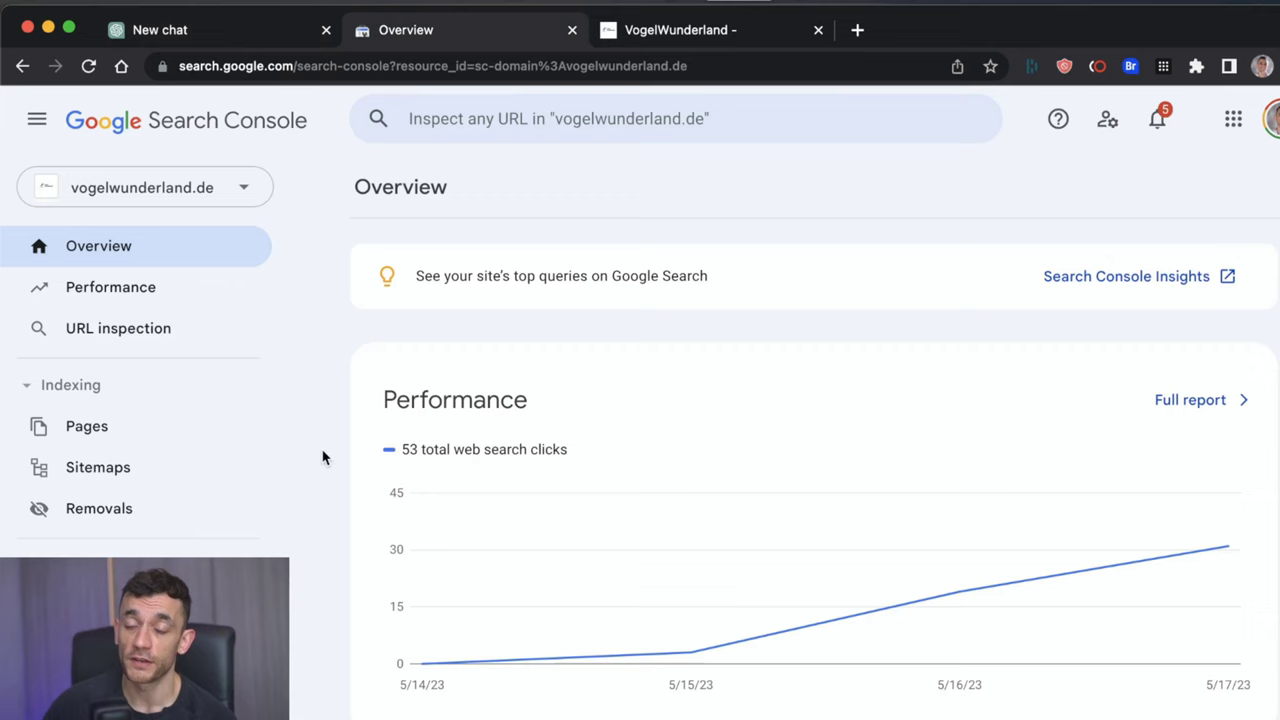
{"action": "scroll", "coordinate": [374, 392], "scroll_direction": "down", "scroll_amount": 2}
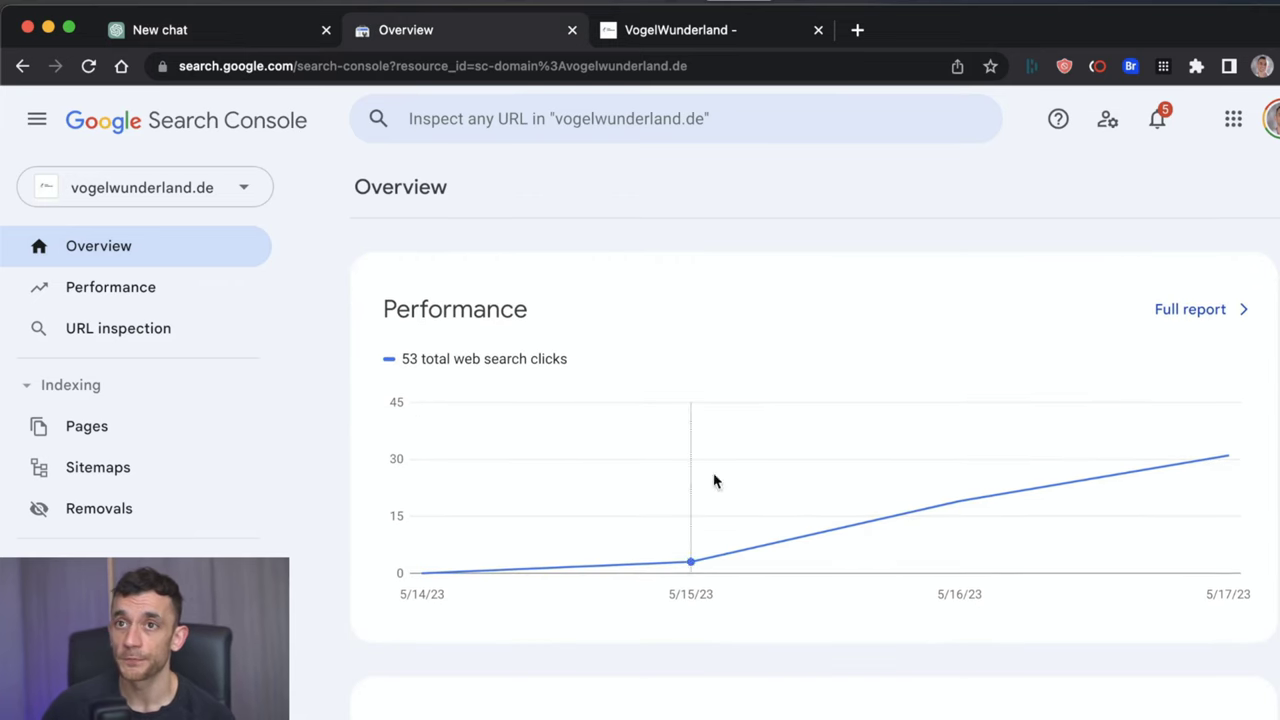
{"action": "left_click", "coordinate": [649, 42]}
{"action": "left_click", "coordinate": [649, 67]}
{"action": "left_click", "coordinate": [649, 67]}
{"action": "left_click", "coordinate": [640, 400]}
{"action": "left_click", "coordinate": [400, 66]}
{"action": "key", "text": "super+c"}
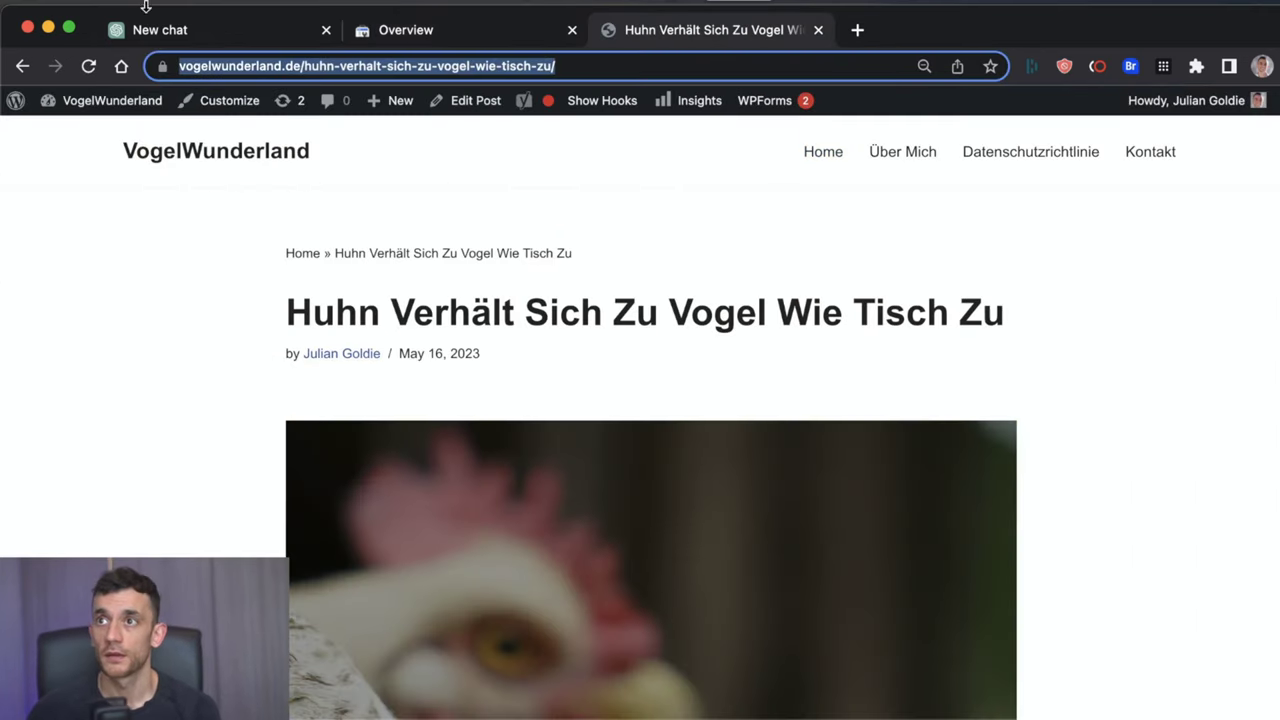
- Paste the article URL under 'Based on this' and send the question
{"action": "key", "text": "super+1"}
{"action": "type", "text": "Based on this"}
{"action": "key", "text": "shift+Return"}
{"action": "key", "text": "shift+Return"}
{"action": "key", "text": "super+v"}
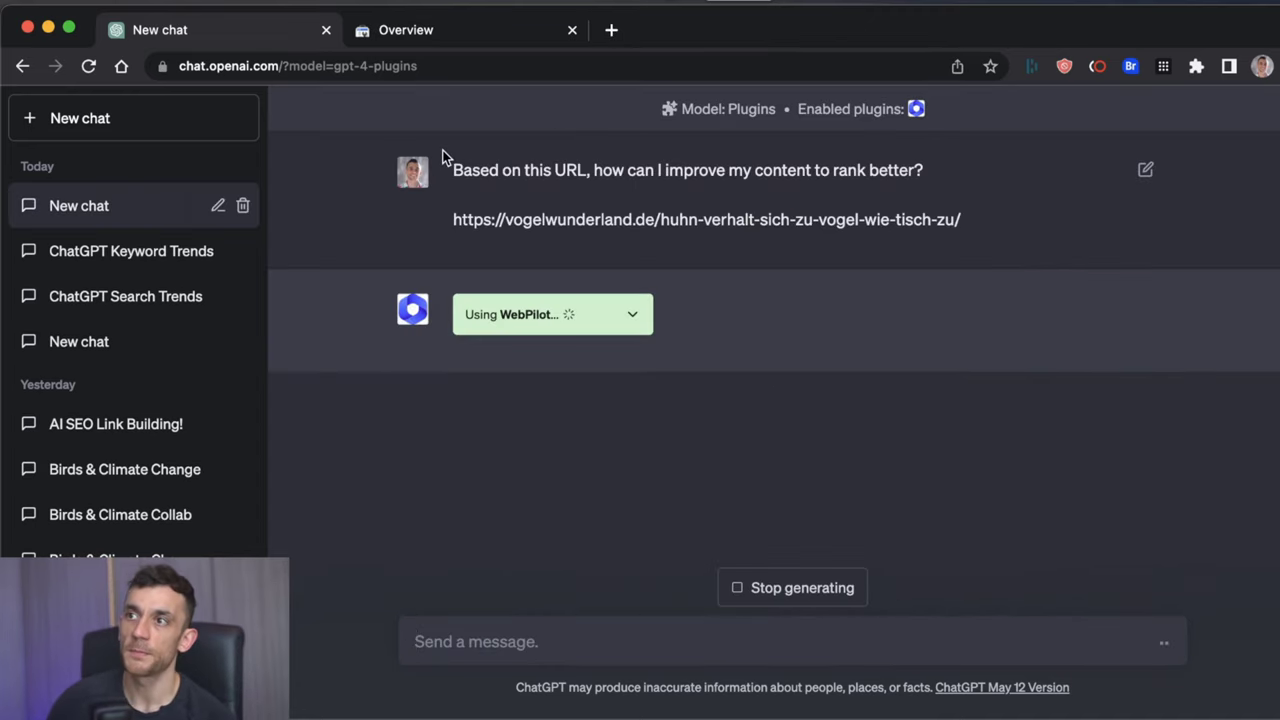
{"action": "left_click_drag", "start_coordinate": [446, 160], "coordinate": [997, 226]}
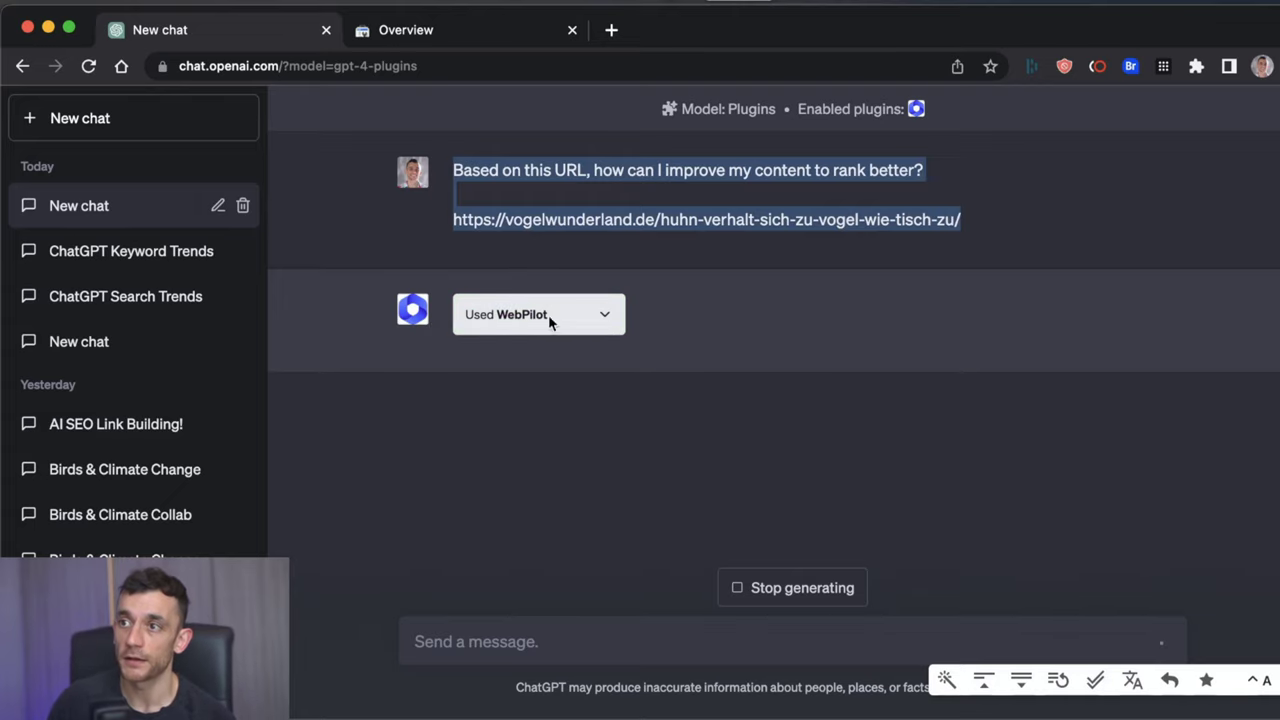
- Highlight the Keyword Optimization, Meta Descriptions and Mobile Optimization suggestions while reading
{"action": "left_click", "coordinate": [865, 514]}
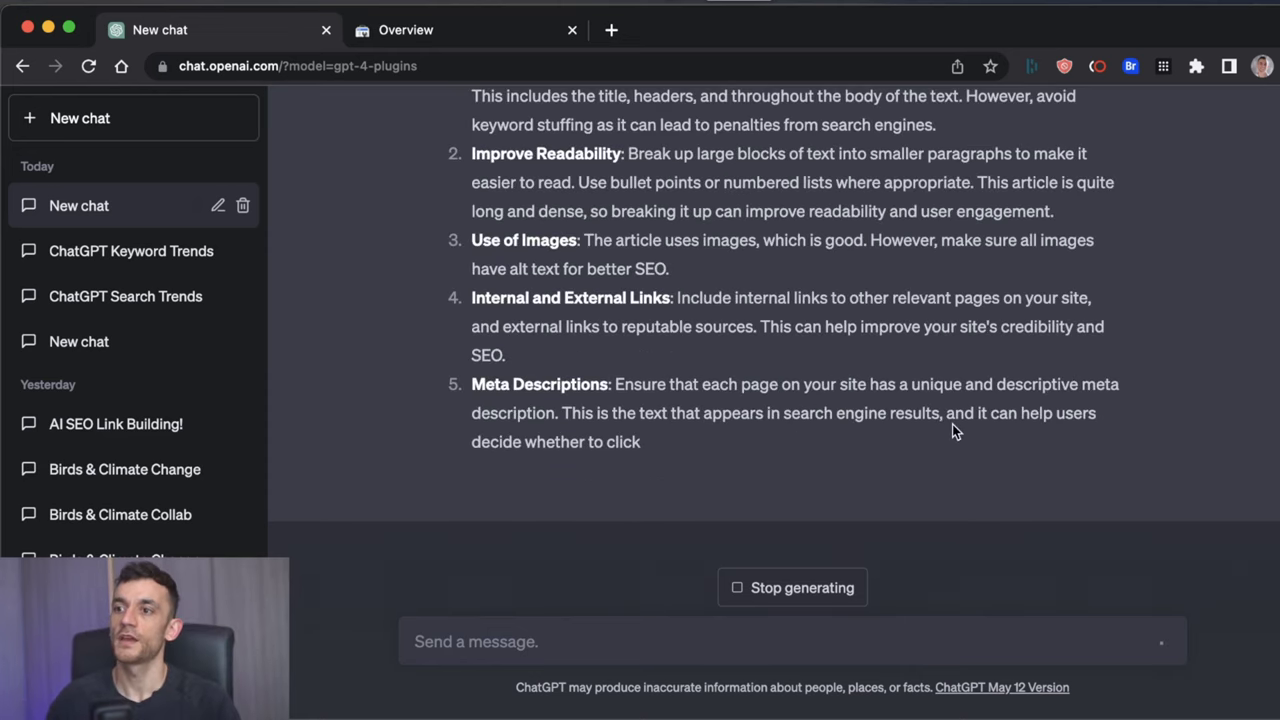
{"action": "scroll", "coordinate": [540, 348], "scroll_direction": "up", "scroll_amount": 5}
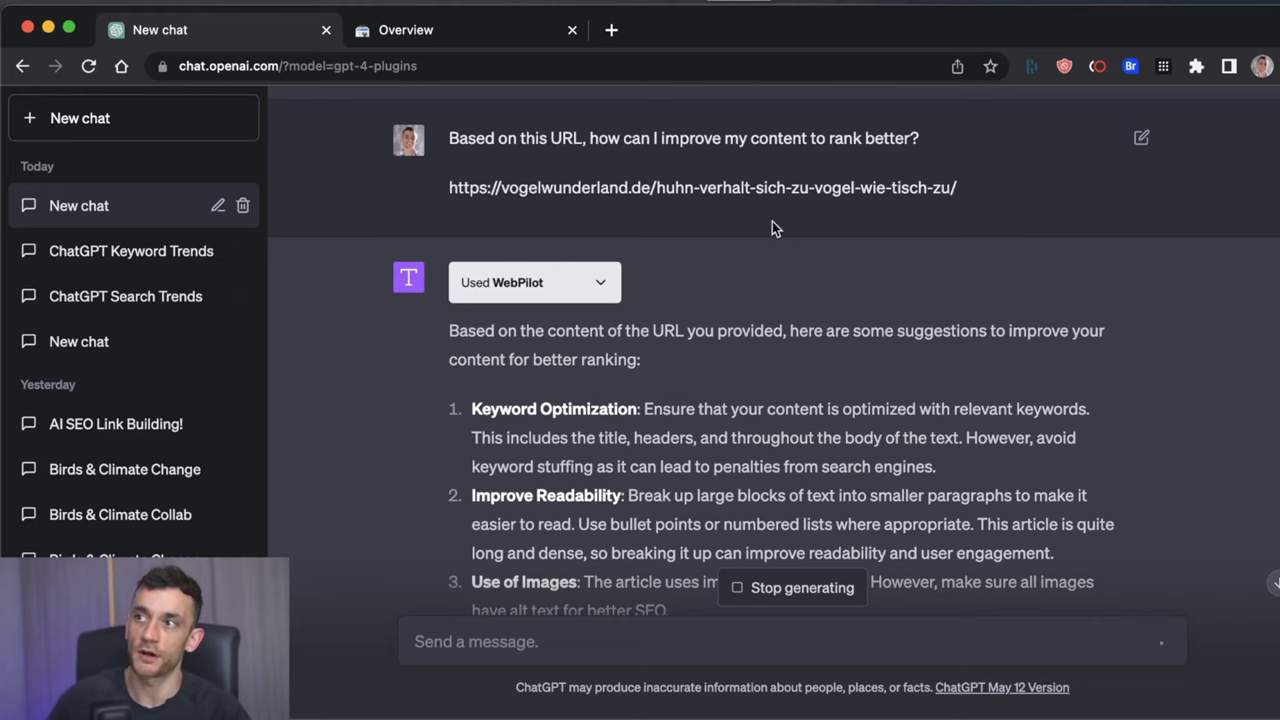
{"action": "left_click_drag", "start_coordinate": [1059, 166], "coordinate": [455, 190]}
{"action": "scroll", "coordinate": [455, 190], "scroll_direction": "down", "scroll_amount": 3}
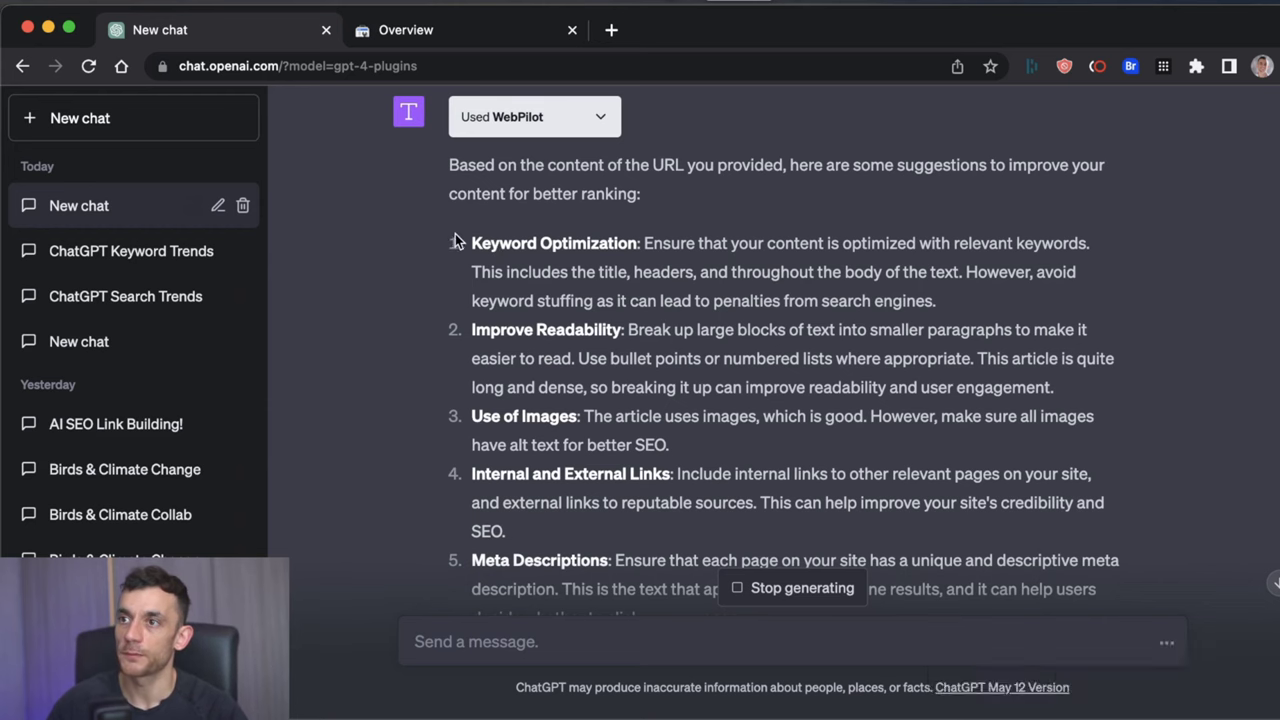
{"action": "left_click_drag", "start_coordinate": [455, 240], "coordinate": [986, 306]}
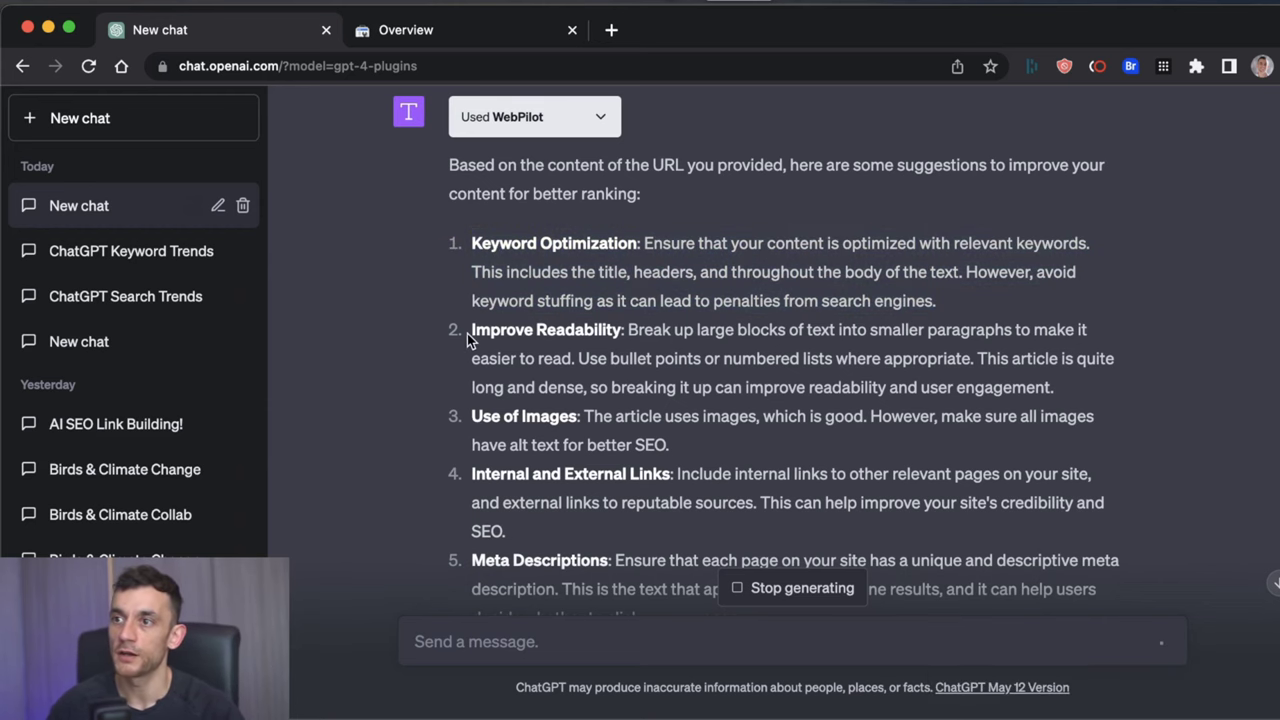
{"action": "left_click_drag", "start_coordinate": [467, 333], "coordinate": [669, 365]}
{"action": "scroll", "coordinate": [459, 298], "scroll_direction": "down", "scroll_amount": 3}
{"action": "scroll", "coordinate": [669, 365], "scroll_direction": "down", "scroll_amount": 2}
{"action": "left_click_drag", "start_coordinate": [452, 305], "coordinate": [766, 366]}
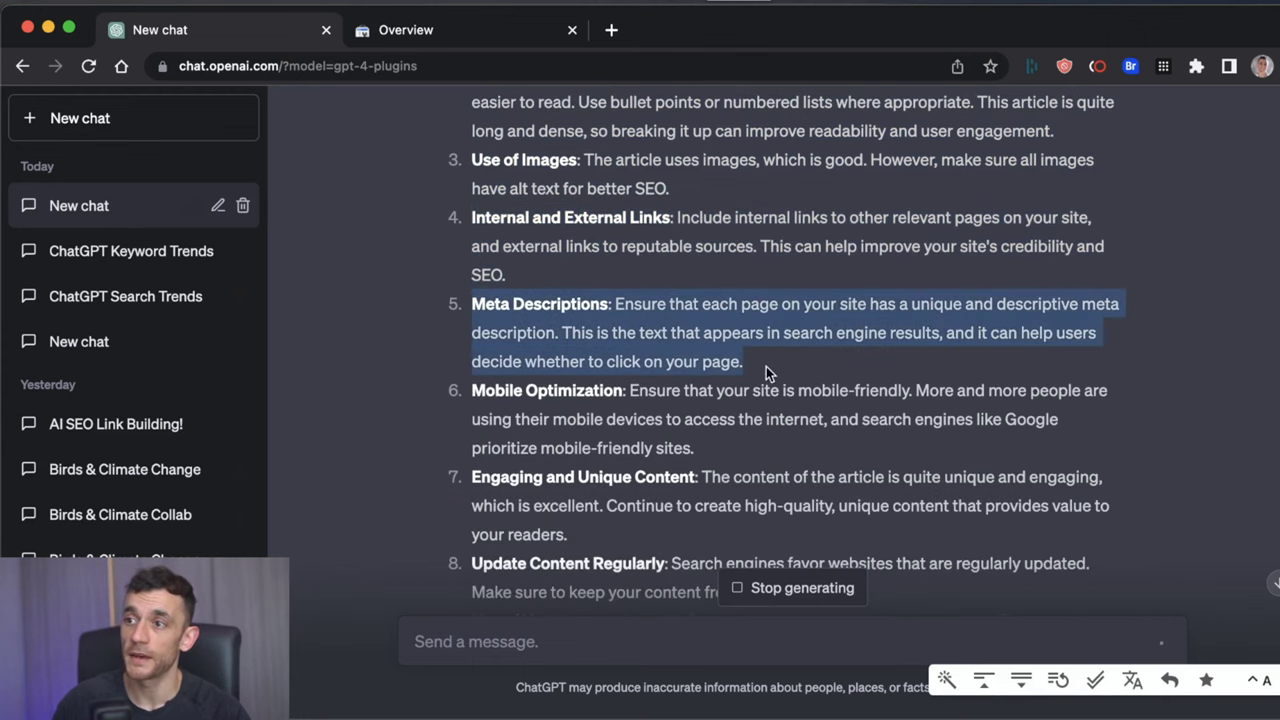
{"action": "left_click_drag", "start_coordinate": [468, 390], "coordinate": [725, 449]}
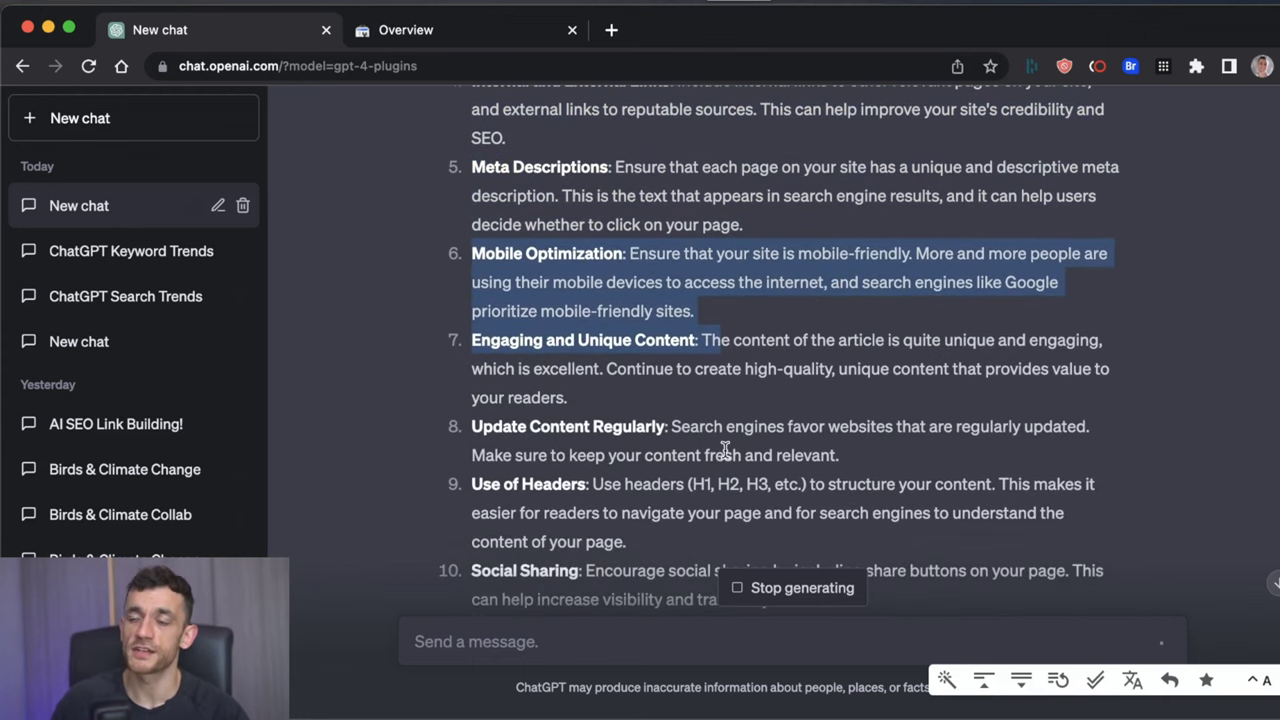
- Highlight the Use of Images suggestion and scroll through the remaining points
{"action": "scroll", "coordinate": [725, 449], "scroll_direction": "up", "scroll_amount": 3}
{"action": "double_click", "coordinate": [549, 219]}
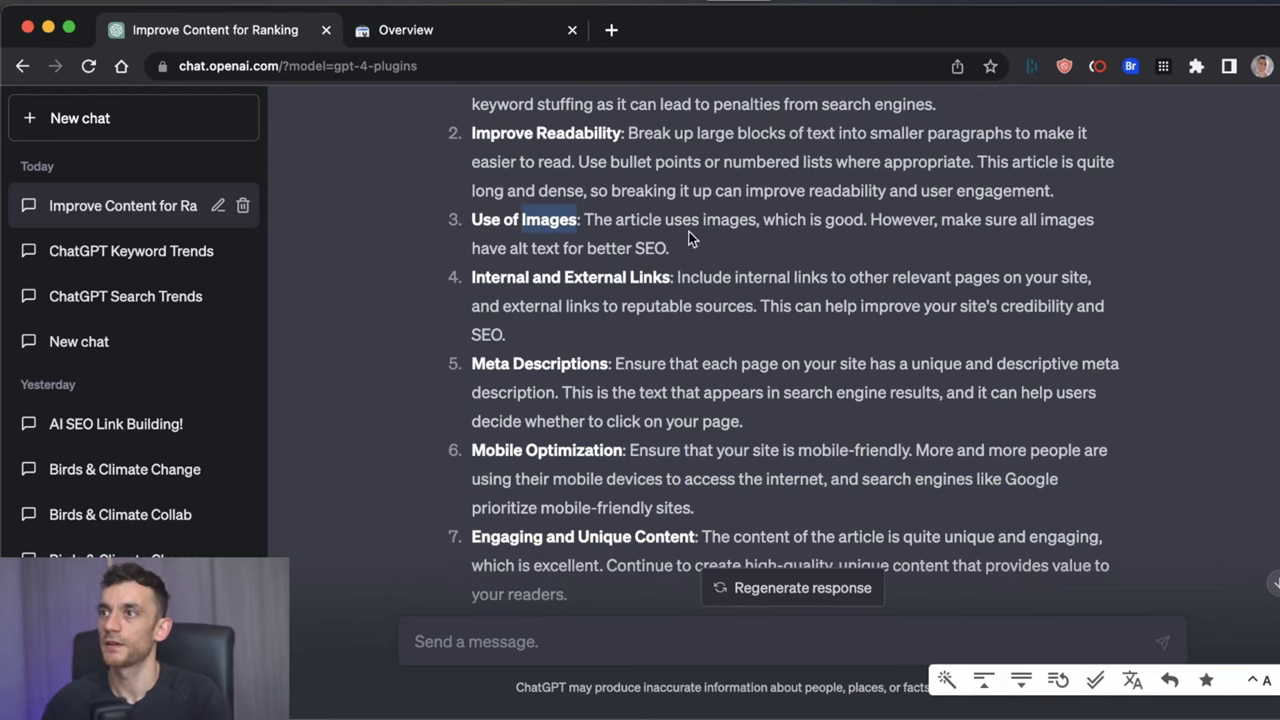
{"action": "left_click_drag", "start_coordinate": [738, 242], "coordinate": [468, 225]}
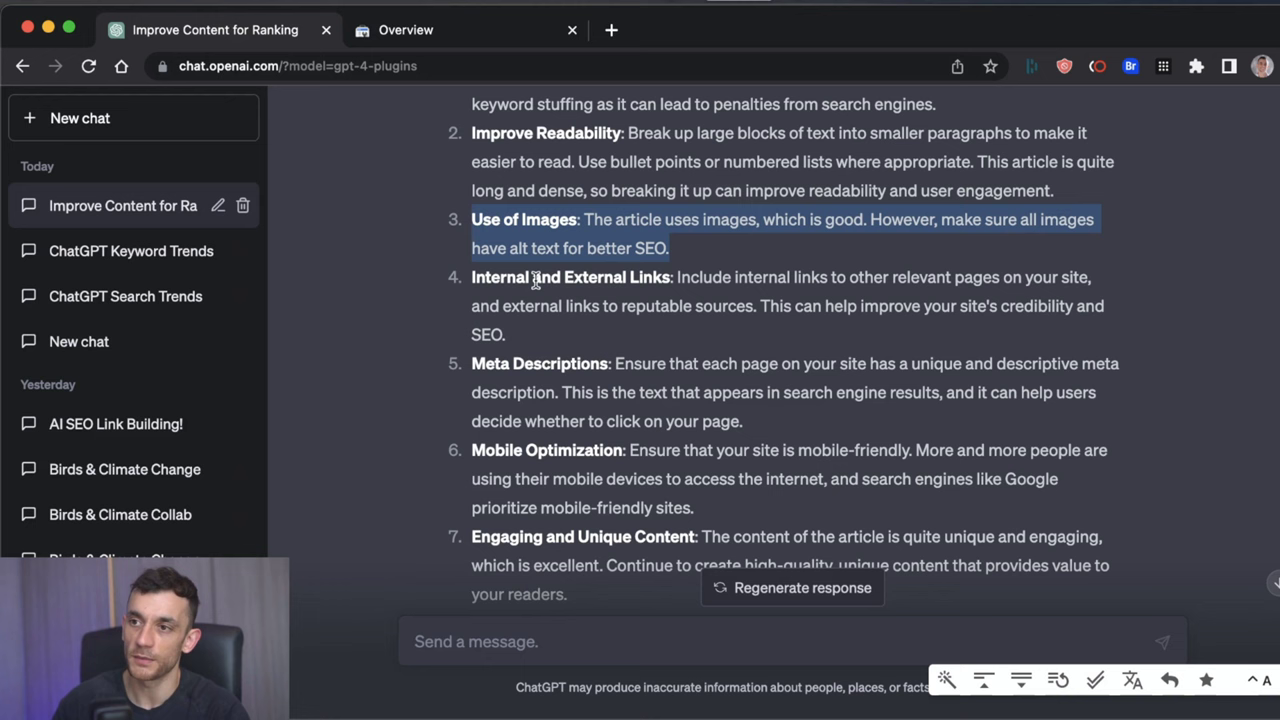
{"action": "left_click_drag", "start_coordinate": [709, 255], "coordinate": [489, 245]}
{"action": "scroll", "coordinate": [604, 330], "scroll_direction": "down", "scroll_amount": 5}
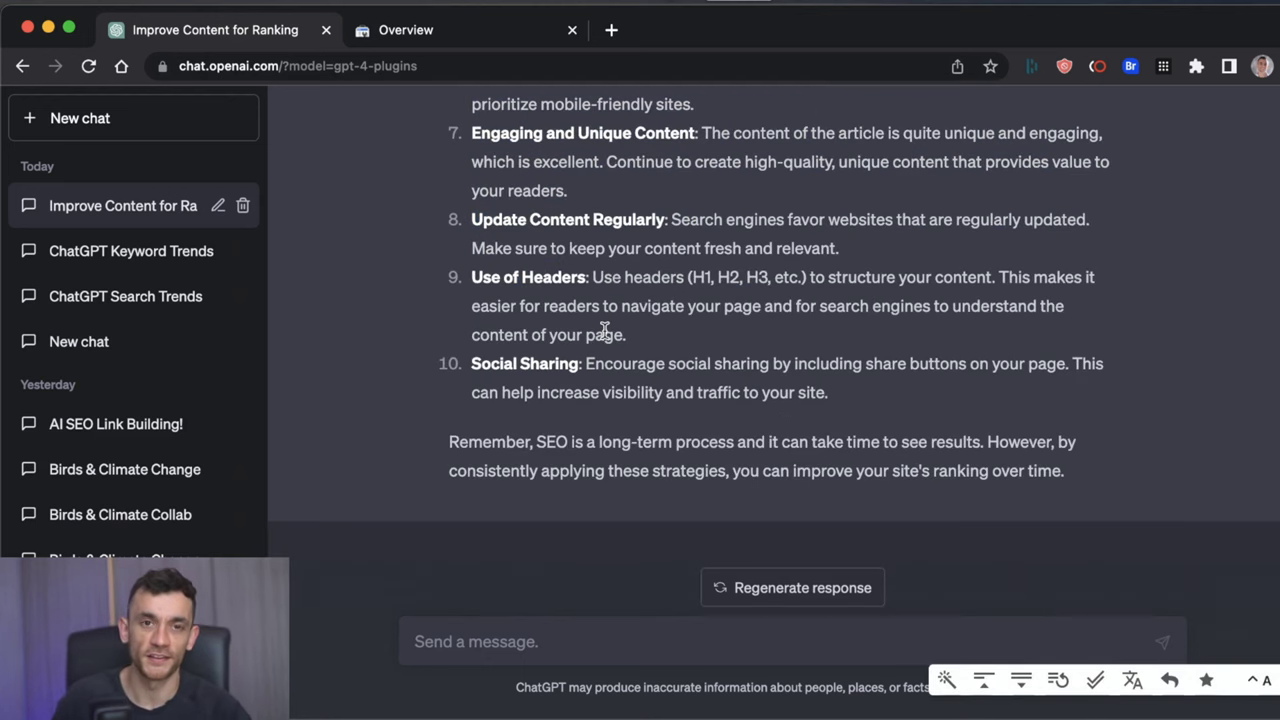
{"action": "scroll", "coordinate": [604, 330], "scroll_direction": "up", "scroll_amount": 5}
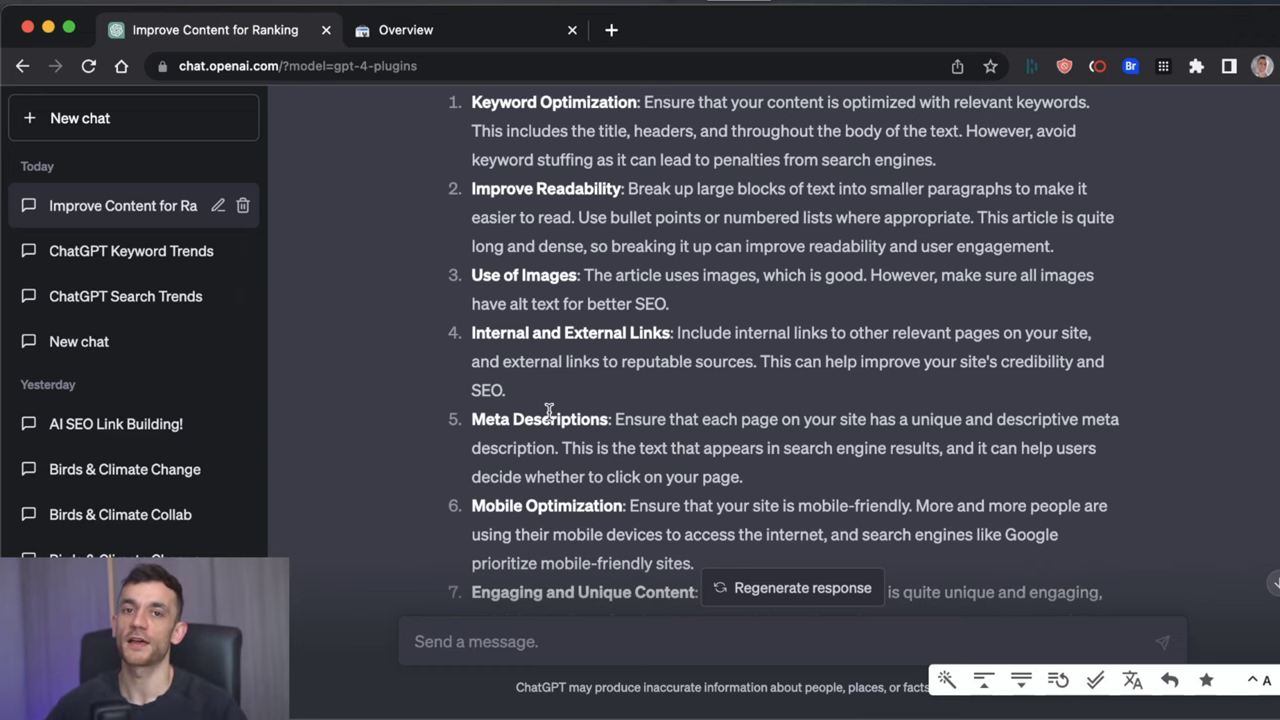
{"action": "scroll", "coordinate": [1128, 557], "scroll_direction": "up", "scroll_amount": 4}
{"action": "scroll", "coordinate": [920, 449], "scroll_direction": "down", "scroll_amount": 4}
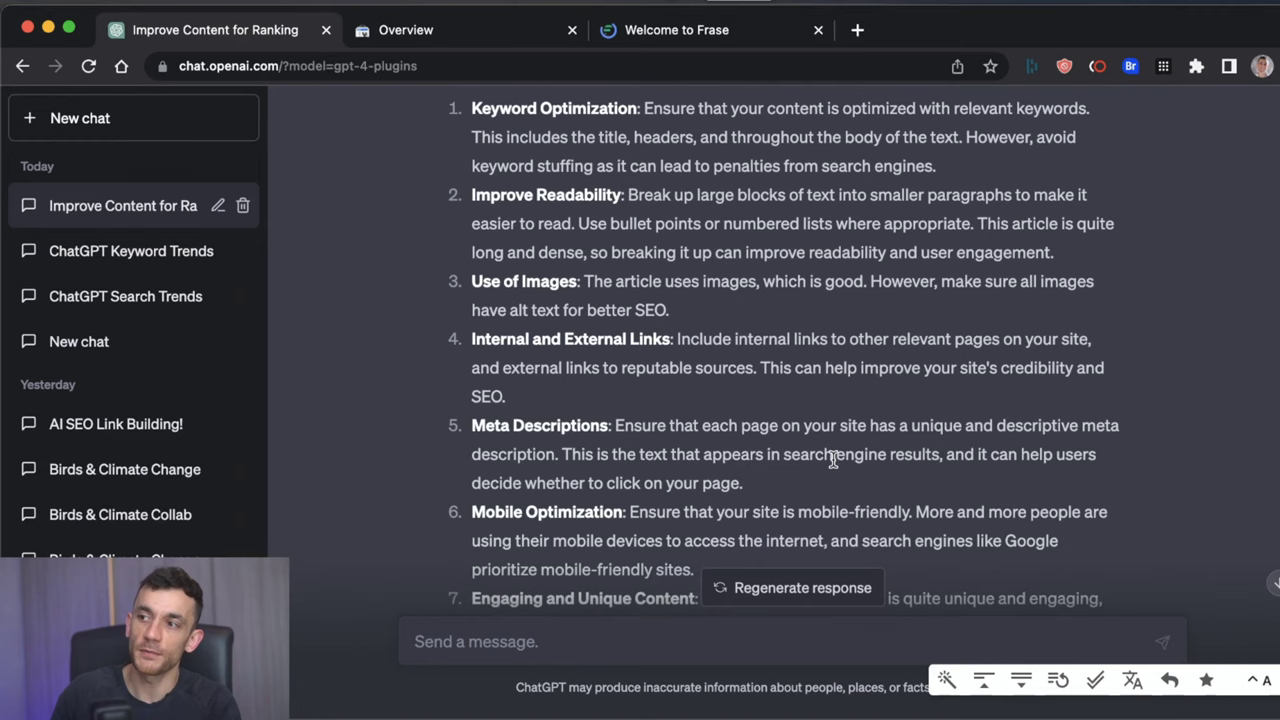
{"action": "scroll", "coordinate": [847, 459], "scroll_direction": "down", "scroll_amount": 2}
{"action": "left_click_drag", "start_coordinate": [471, 322], "coordinate": [727, 381]}
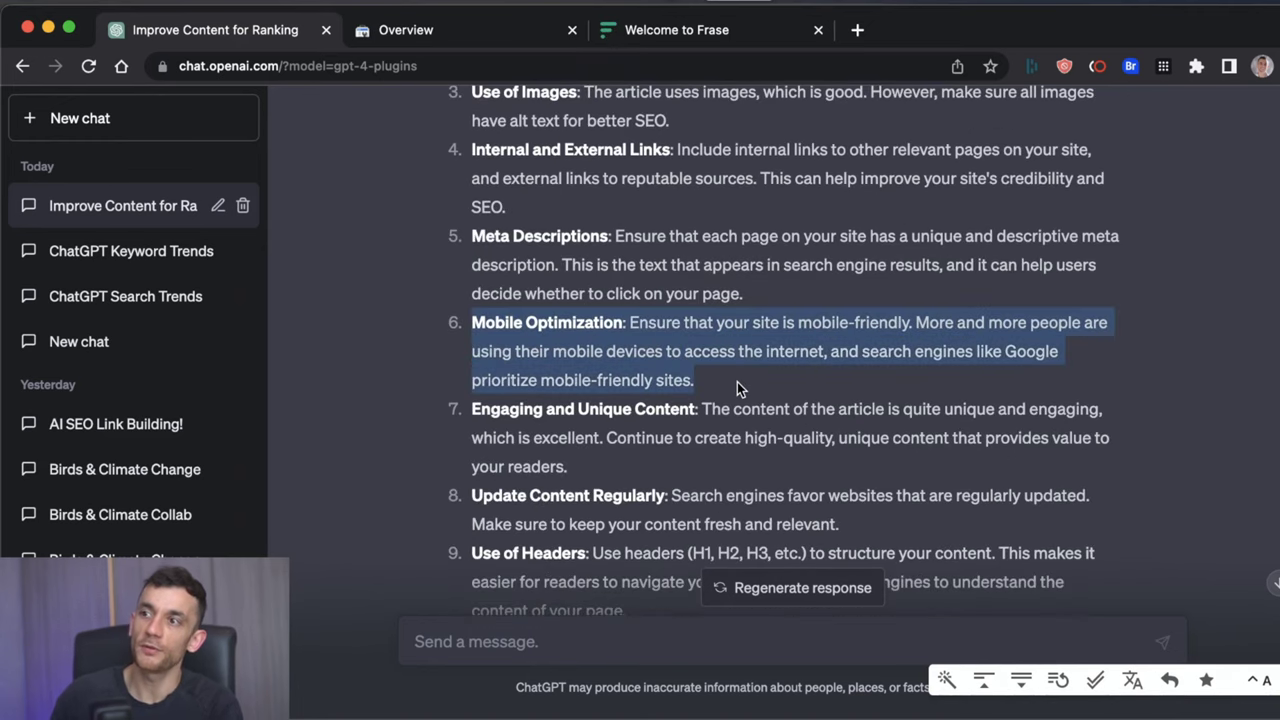
- Load the vogelwunderland.de article in a new tab, preview it at 400 px mobile width, then close it
{"action": "key", "text": "super+t"}
{"action": "type", "text": "https://vogelwunderland.de/huhn-verhalt-sich-zu-vogel-wie-tisch-zu/"}
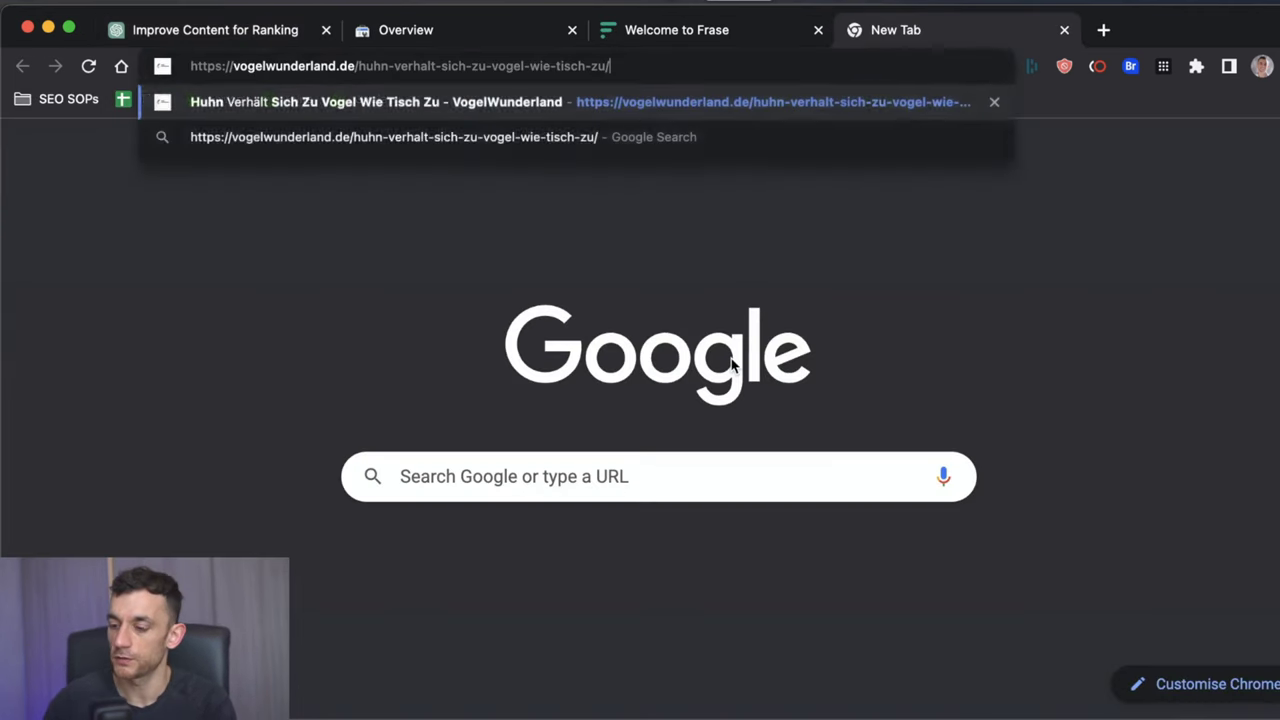
{"action": "key", "text": "Return"}
{"action": "key", "text": "super+shift+c"}
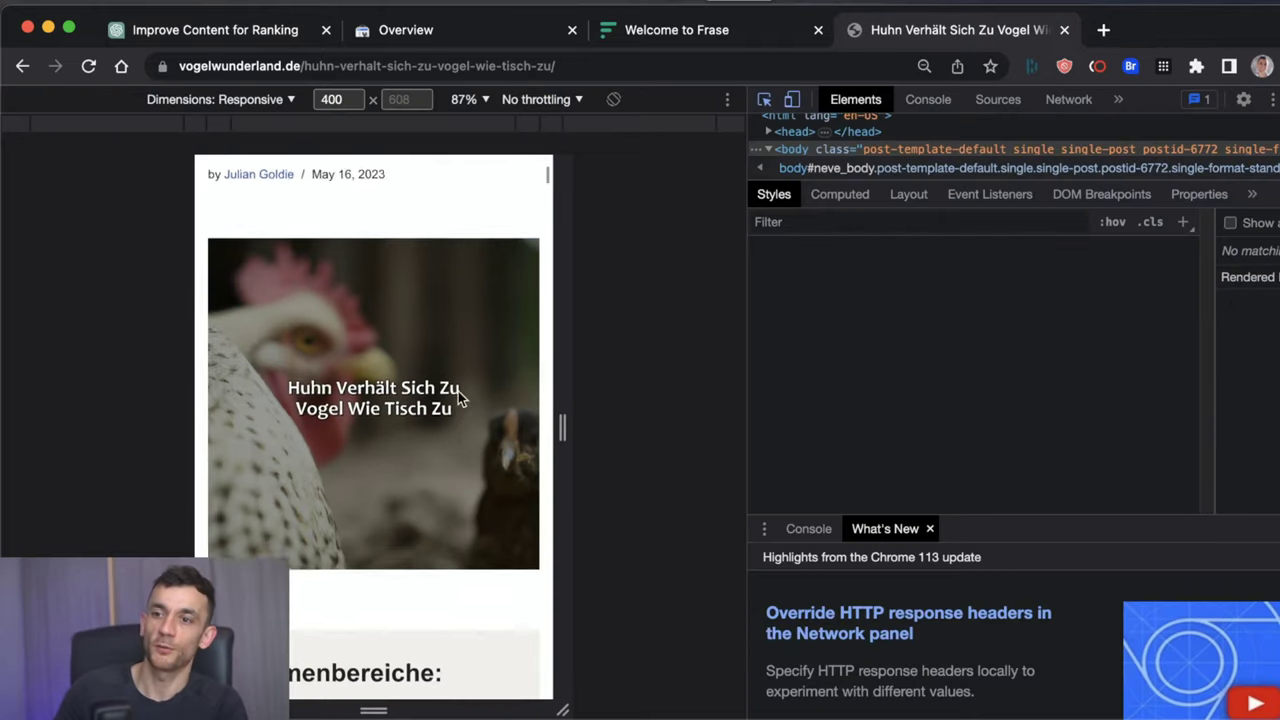
{"action": "scroll", "coordinate": [412, 501], "scroll_direction": "down", "scroll_amount": 15}
{"action": "scroll", "coordinate": [412, 501], "scroll_direction": "down", "scroll_amount": 15}
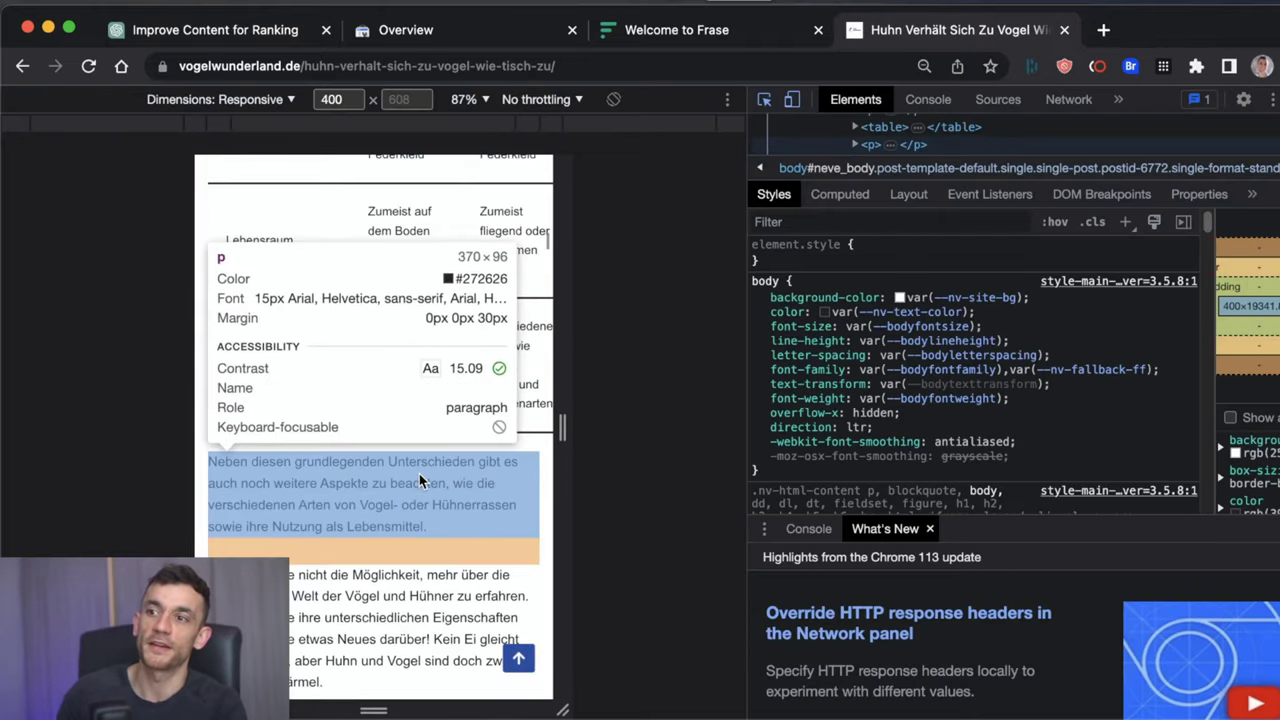
{"action": "key", "text": "super+w"}
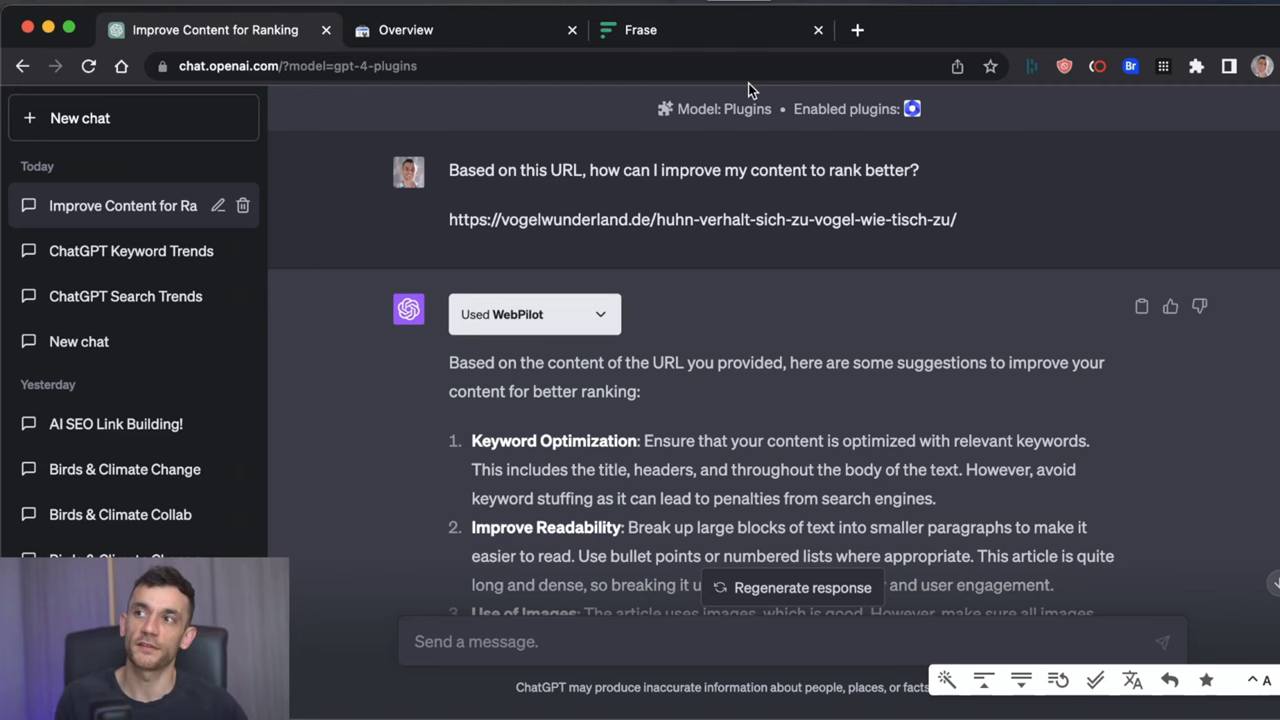
- Create a Frase optimize-existing-content document from the vogelwunderland.de chicken article URL
{"action": "left_click", "coordinate": [700, 22]}
{"action": "left_click", "coordinate": [912, 197]}
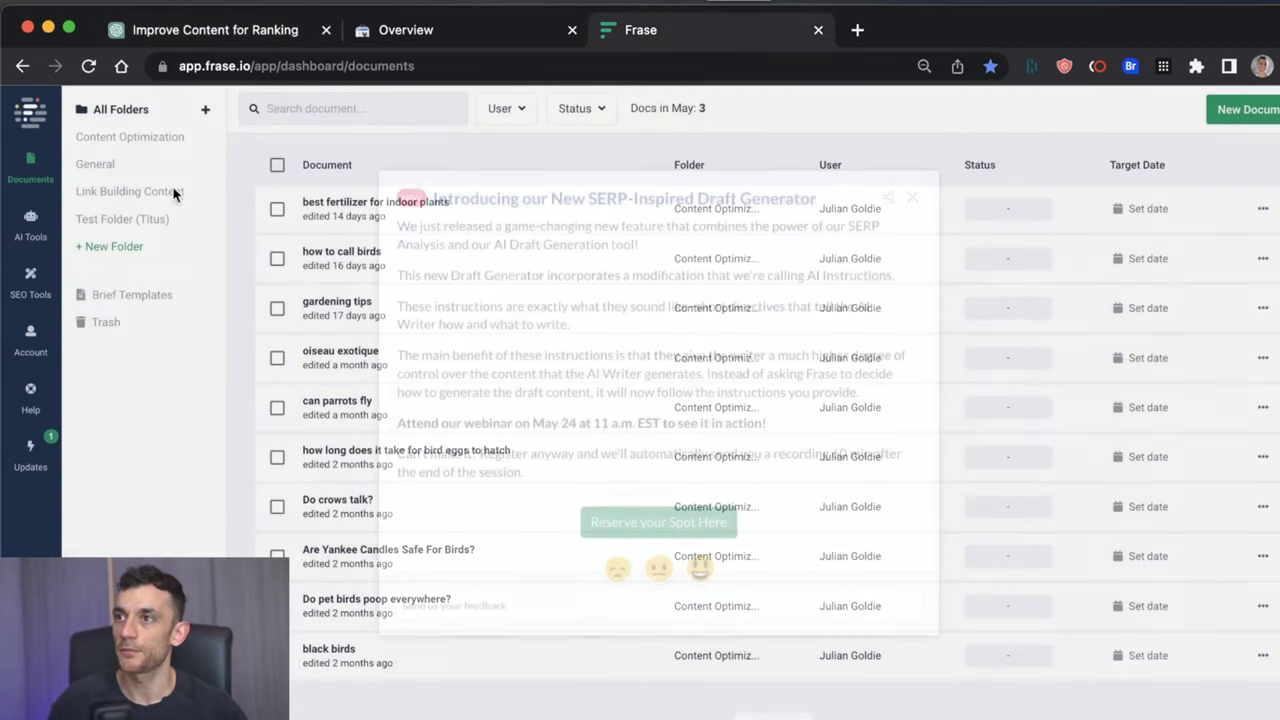
{"action": "left_click", "coordinate": [1245, 108]}
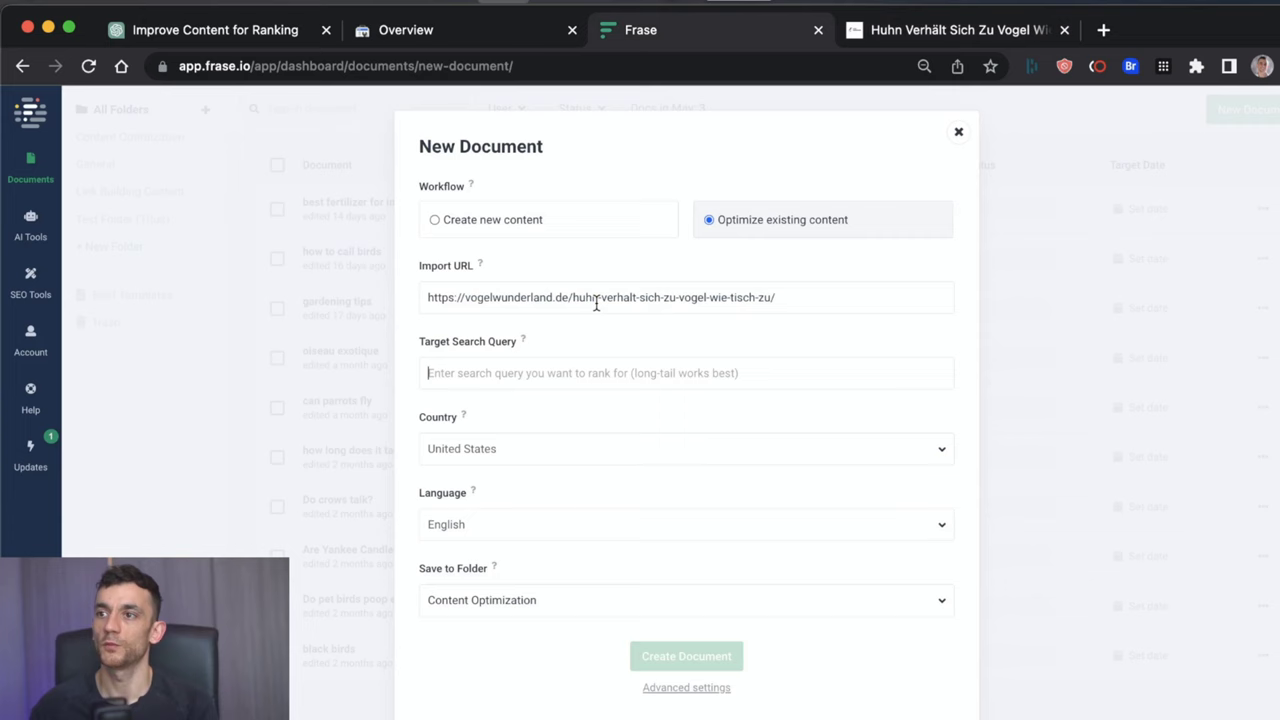
{"action": "left_click", "coordinate": [686, 656]}
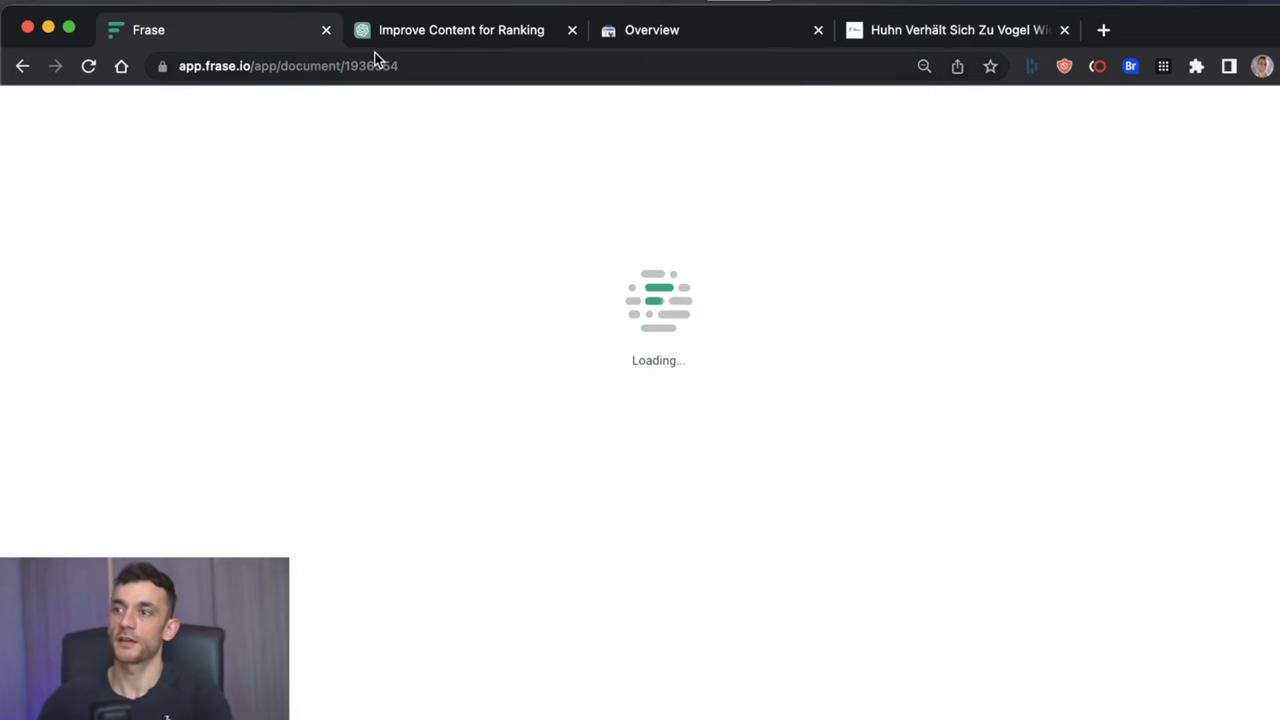
{"action": "left_click", "coordinate": [372, 34]}
{"action": "left_click", "coordinate": [254, 40]}
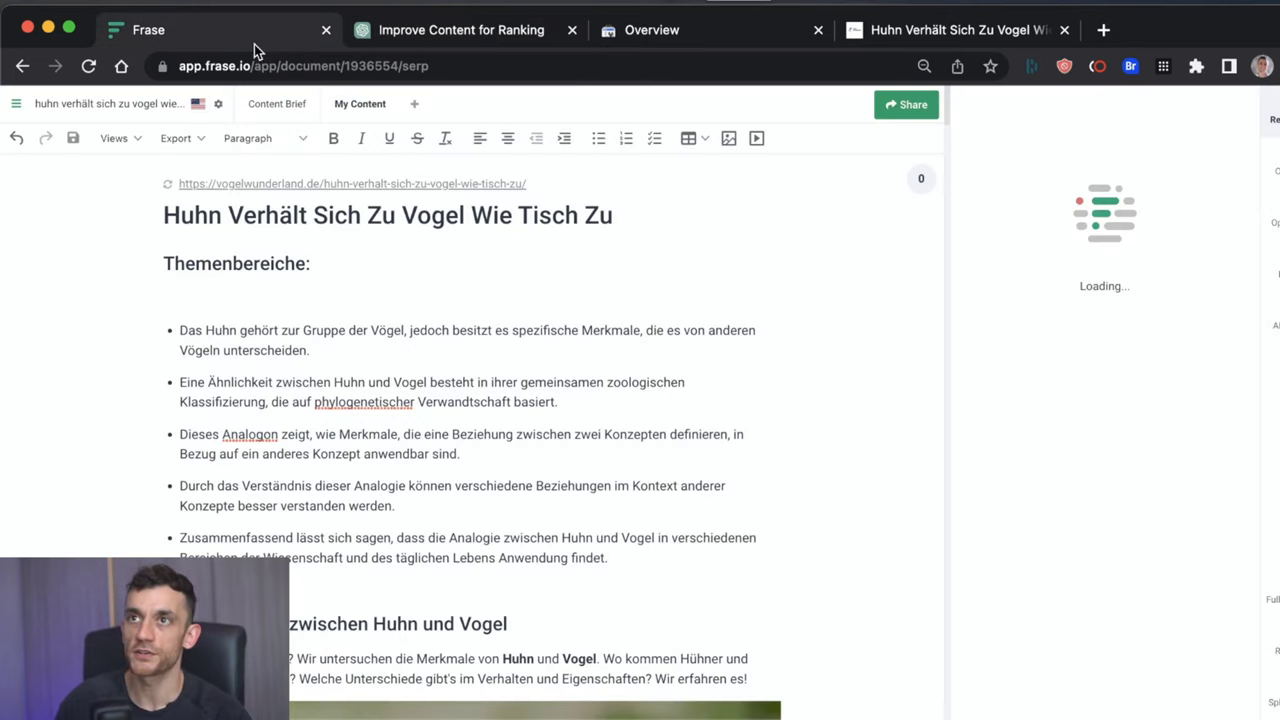
- Compare ChatGPT's ranking suggestions with the imported Frase document
{"action": "left_click", "coordinate": [367, 36]}
{"action": "scroll", "coordinate": [442, 255], "scroll_direction": "down", "scroll_amount": 10}
{"action": "scroll", "coordinate": [450, 256], "scroll_direction": "up", "scroll_amount": 10}
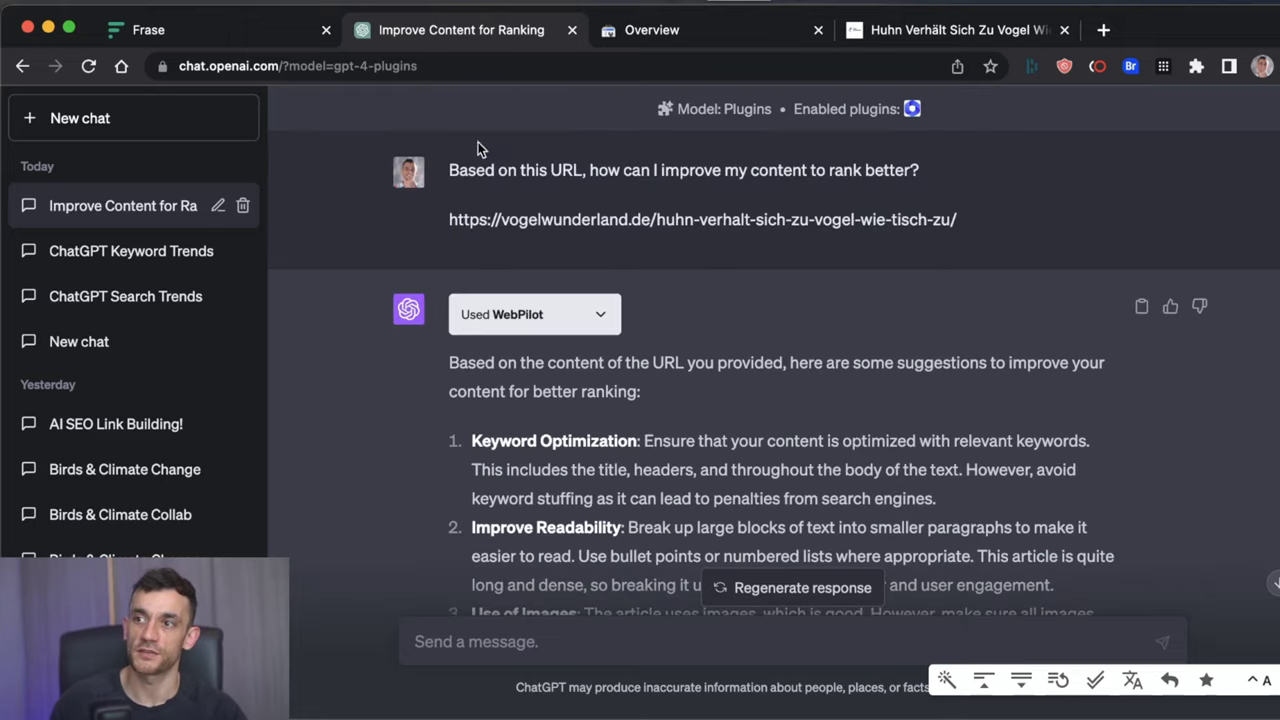
{"action": "left_click", "coordinate": [218, 28]}
{"action": "scroll", "coordinate": [500, 388], "scroll_direction": "down", "scroll_amount": 10}
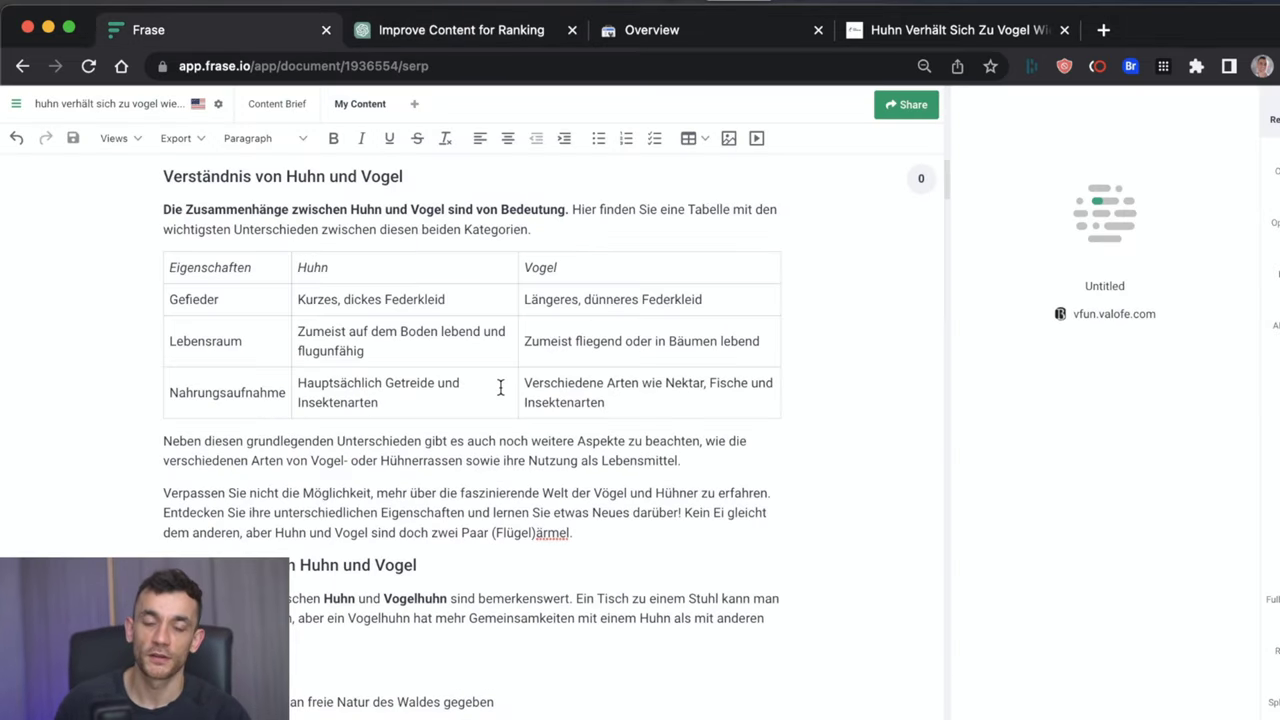
{"action": "scroll", "coordinate": [510, 375], "scroll_direction": "up", "scroll_amount": 10}
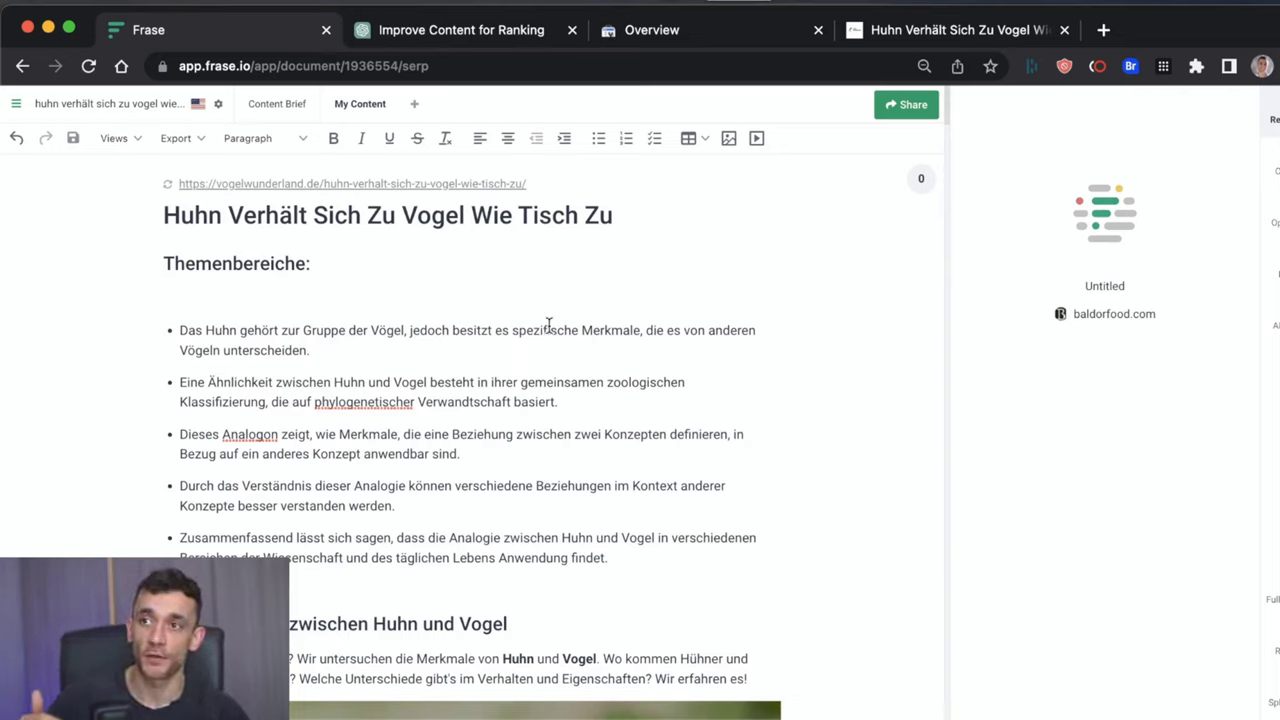
- Highlight the Meta Descriptions, Internal and External Links, and Use of Headers suggestions
{"action": "left_click", "coordinate": [436, 15]}
{"action": "left_click_drag", "start_coordinate": [1030, 580], "coordinate": [996, 527]}
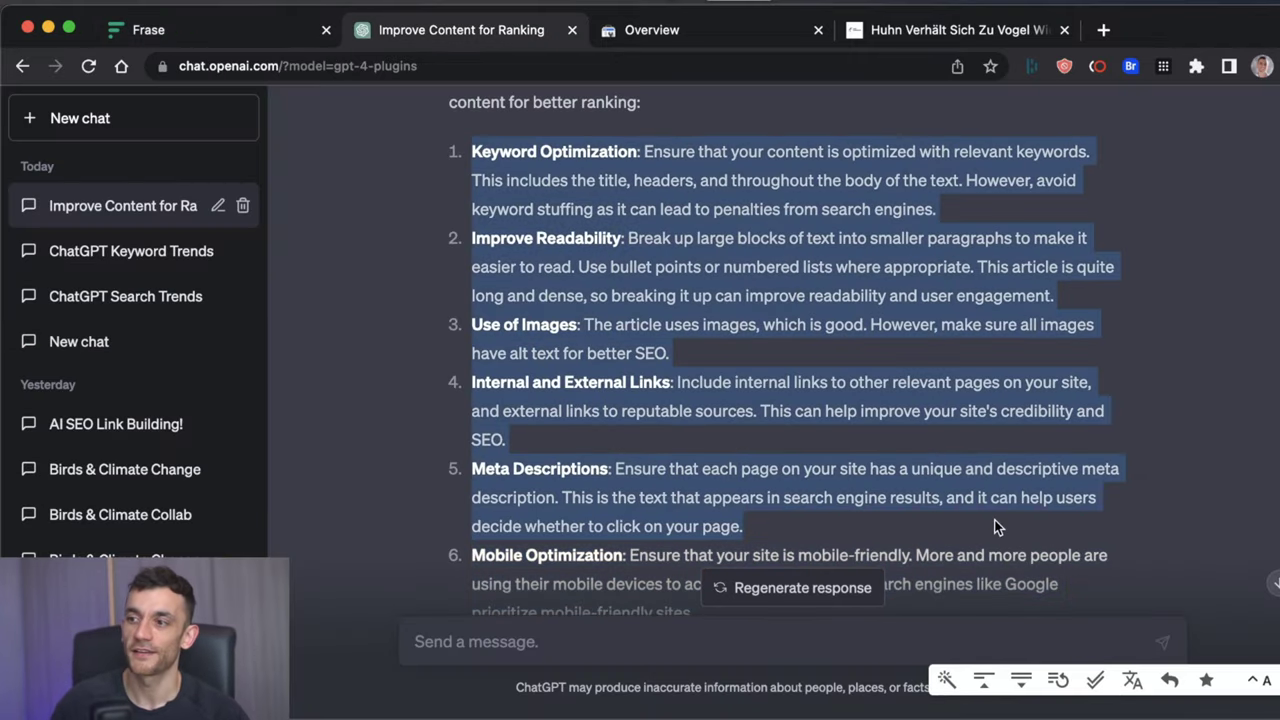
{"action": "triple_click", "coordinate": [697, 507]}
{"action": "triple_click", "coordinate": [541, 398]}
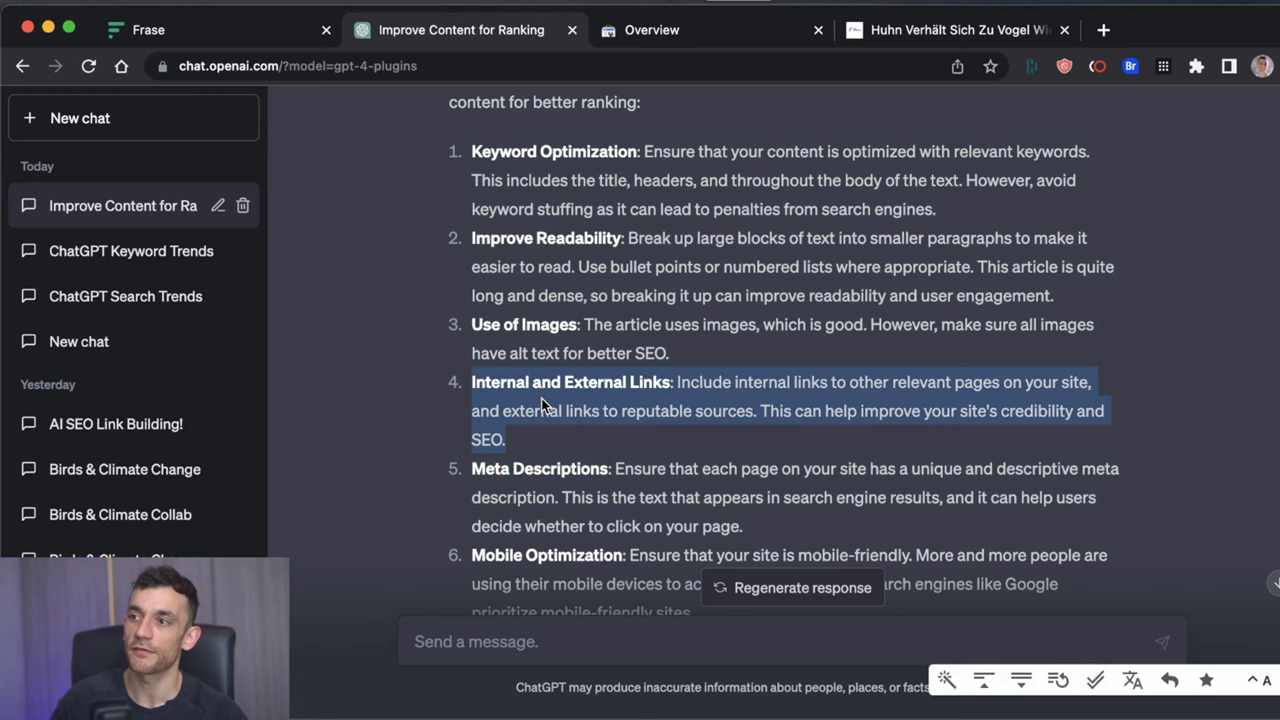
{"action": "scroll", "coordinate": [689, 443], "scroll_direction": "down", "scroll_amount": 5}
{"action": "triple_click", "coordinate": [600, 370]}
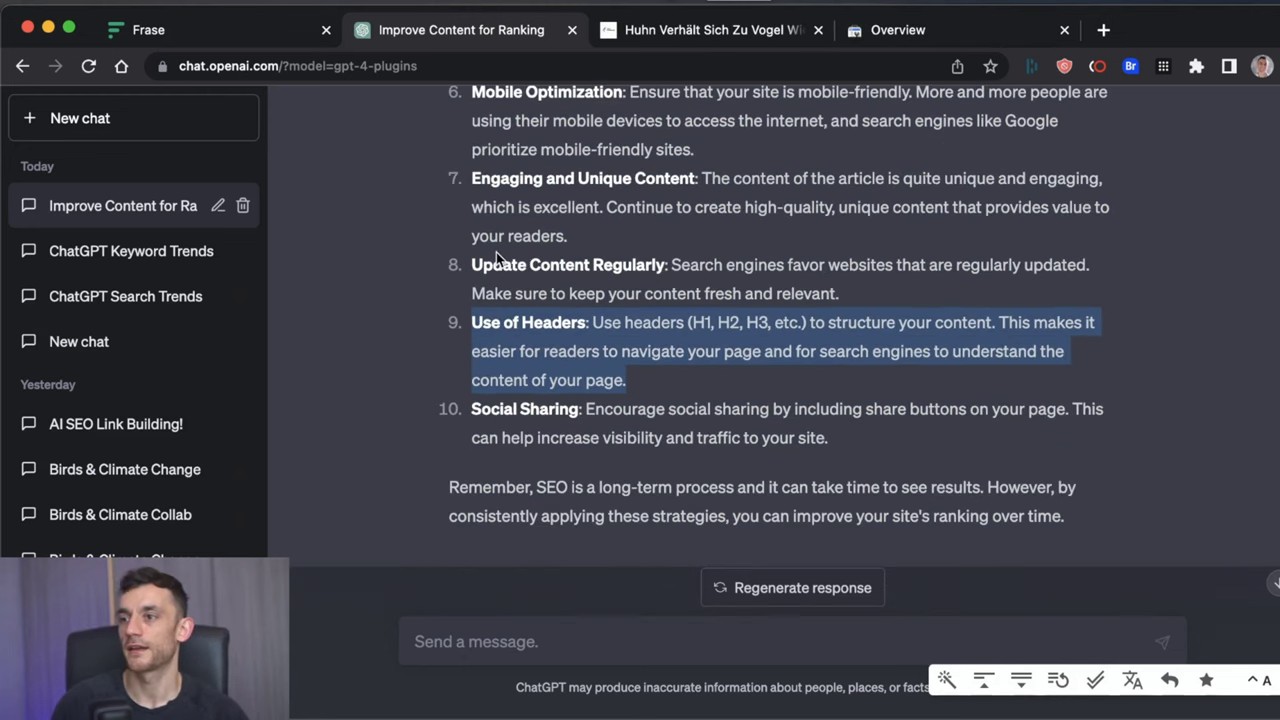
{"action": "double_click", "coordinate": [596, 360]}
{"action": "left_click_drag", "start_coordinate": [588, 330], "coordinate": [784, 392]}
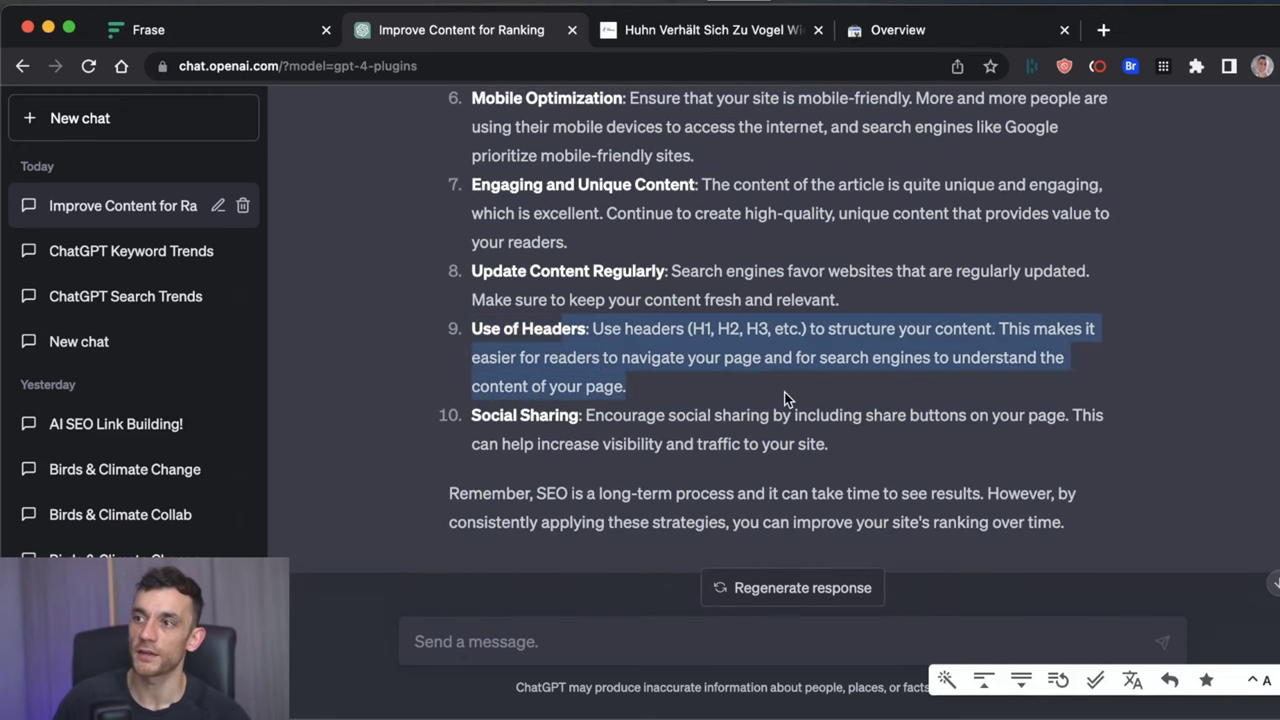
- Inspect the 'Verständnis von Huhn und Vogel' heading on the live article to confirm it's an h3
{"action": "key", "text": "ctrl+Tab"}
{"action": "triple_click", "coordinate": [568, 402]}
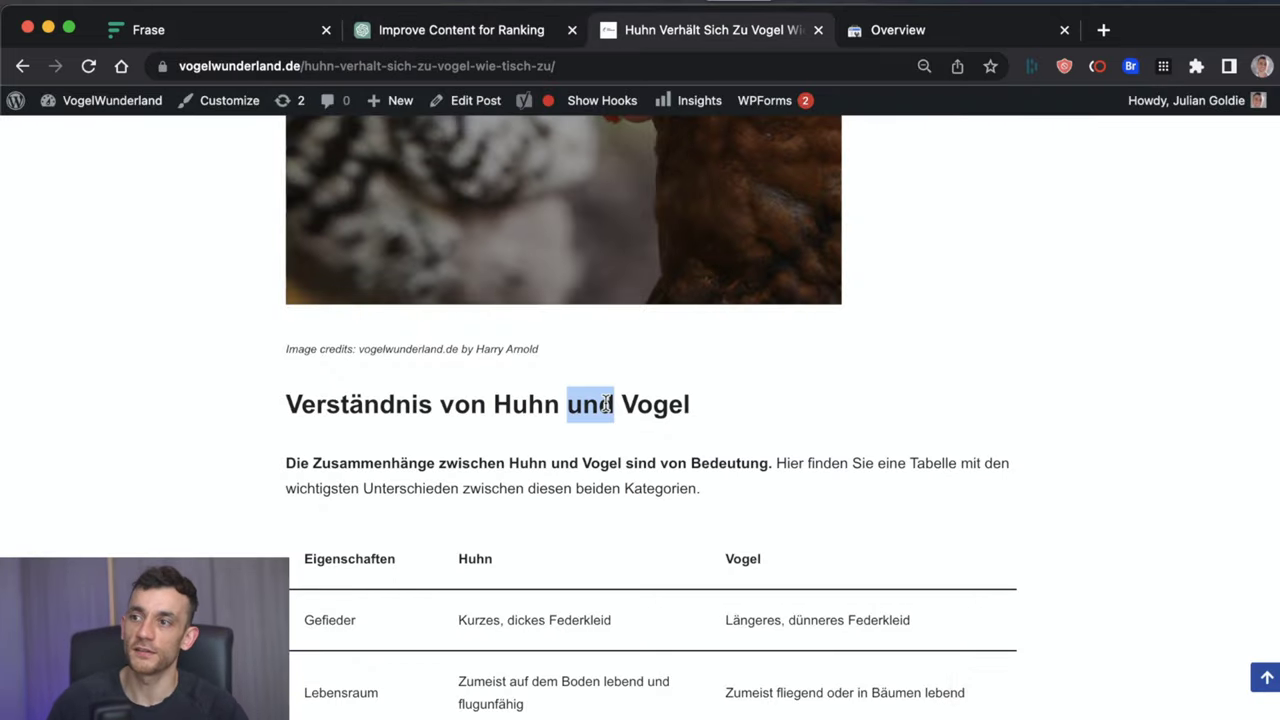
{"action": "scroll", "coordinate": [565, 298], "scroll_direction": "down", "scroll_amount": 2}
{"action": "right_click", "coordinate": [565, 298]}
{"action": "left_click", "coordinate": [608, 487]}
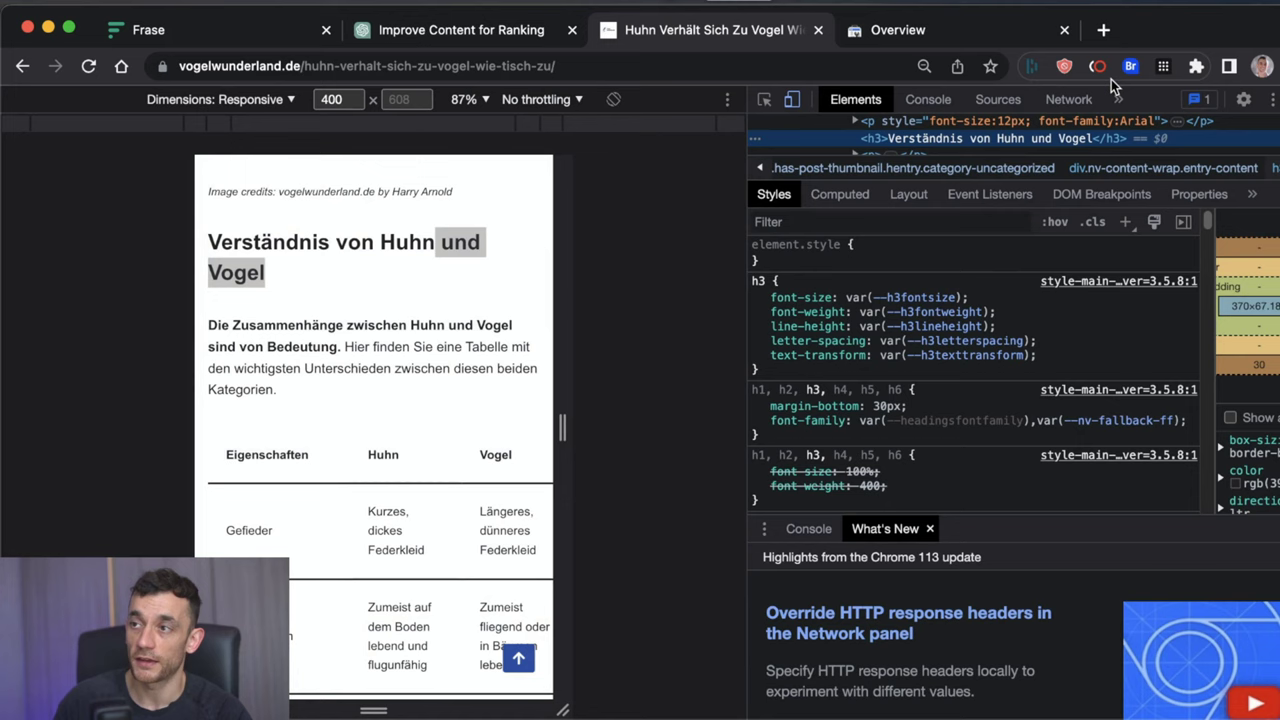
{"action": "left_click", "coordinate": [1269, 99]}
{"action": "left_click", "coordinate": [489, 37]}
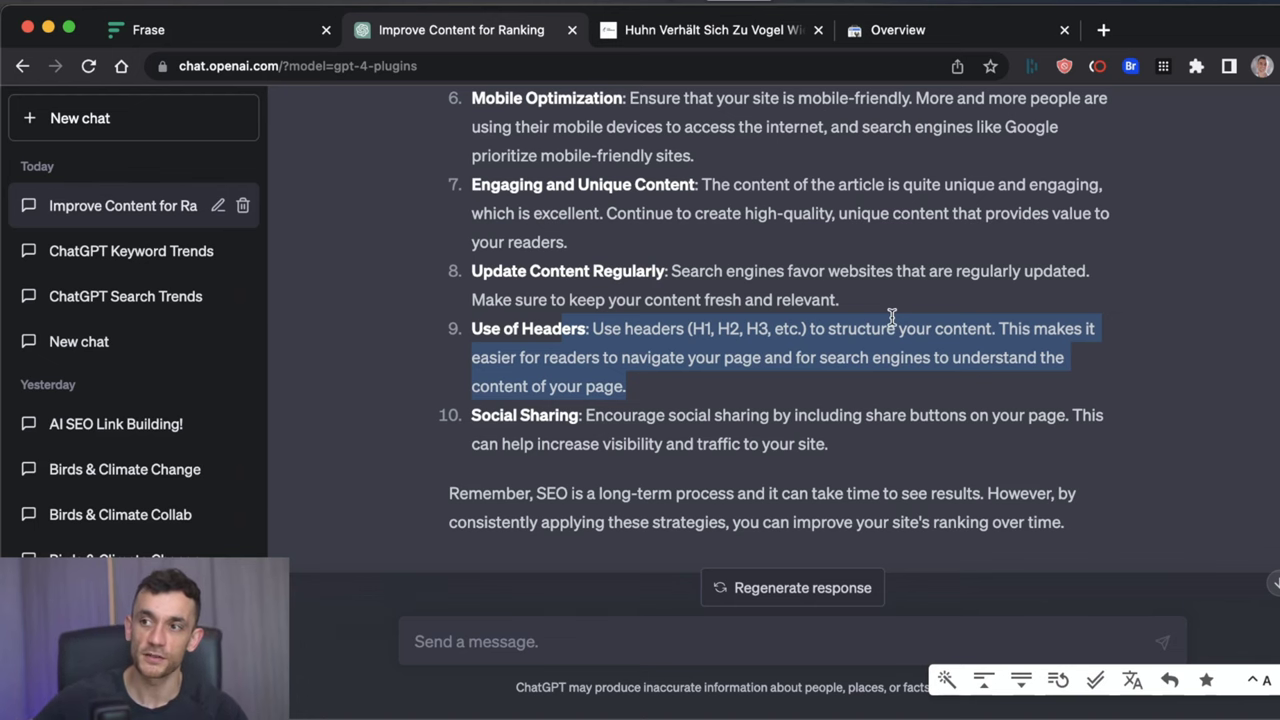
- Review Frase's Overview stats, comparing the article's 2.4k words and 24 headers with search results
{"action": "scroll", "coordinate": [891, 320], "scroll_direction": "up", "scroll_amount": 3}
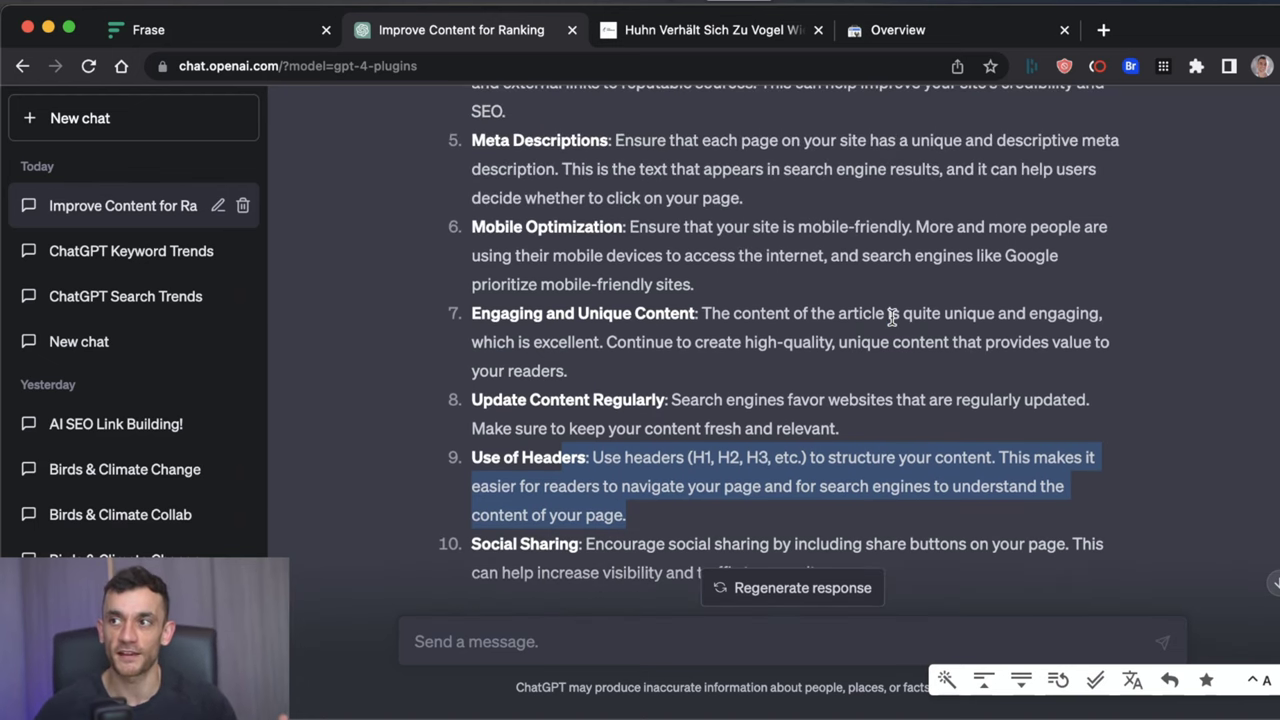
{"action": "left_click", "coordinate": [228, 38]}
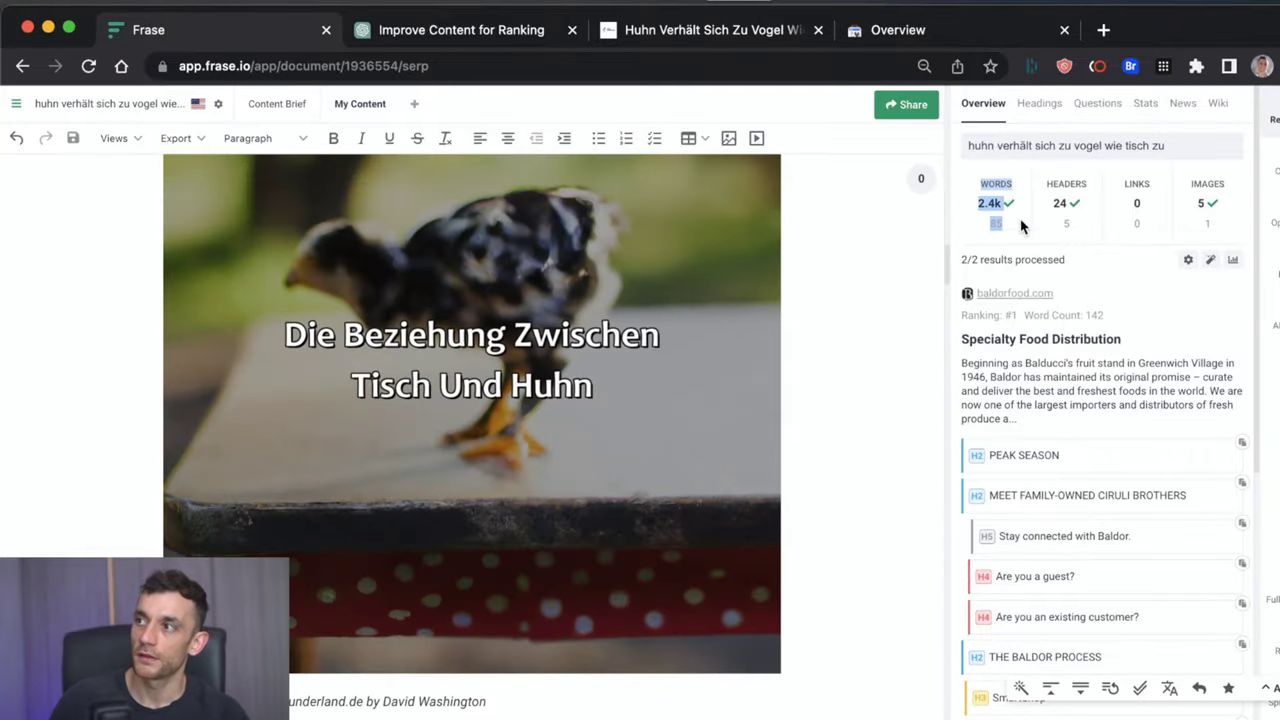
{"action": "left_click", "coordinate": [968, 175]}
{"action": "scroll", "coordinate": [792, 410], "scroll_direction": "down", "scroll_amount": 20}
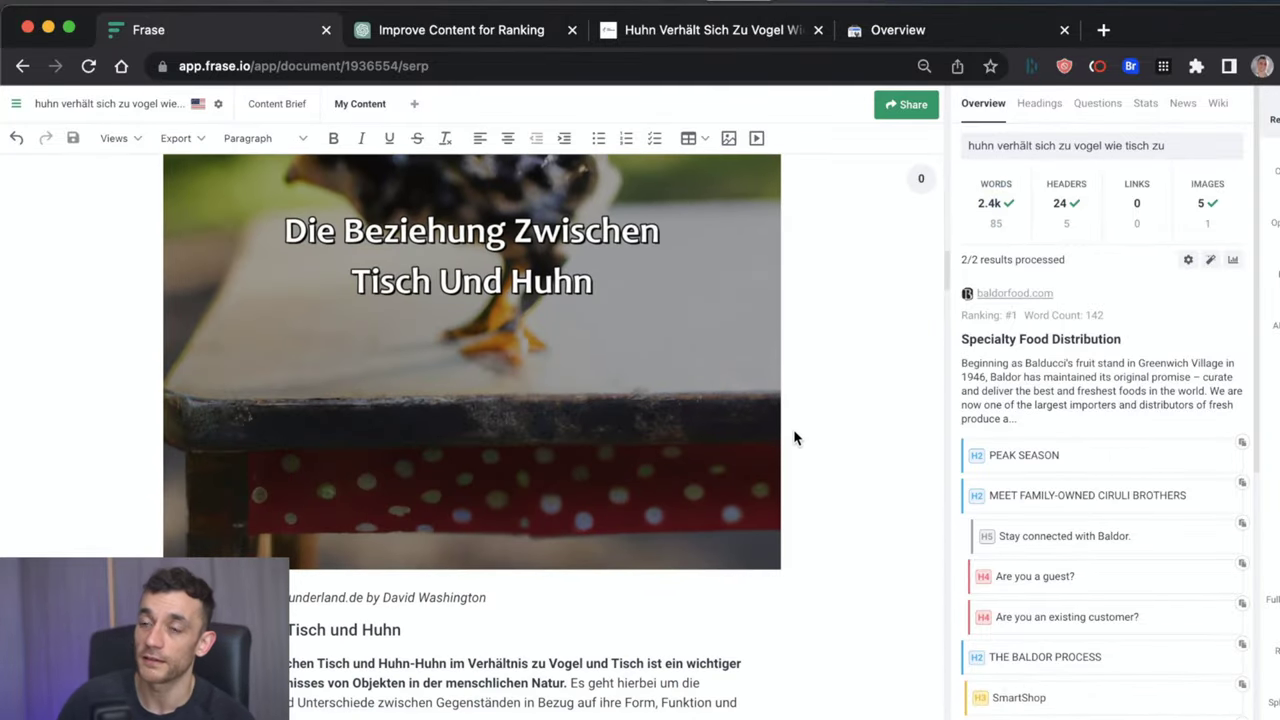
{"action": "left_click_drag", "start_coordinate": [964, 169], "coordinate": [1017, 236]}
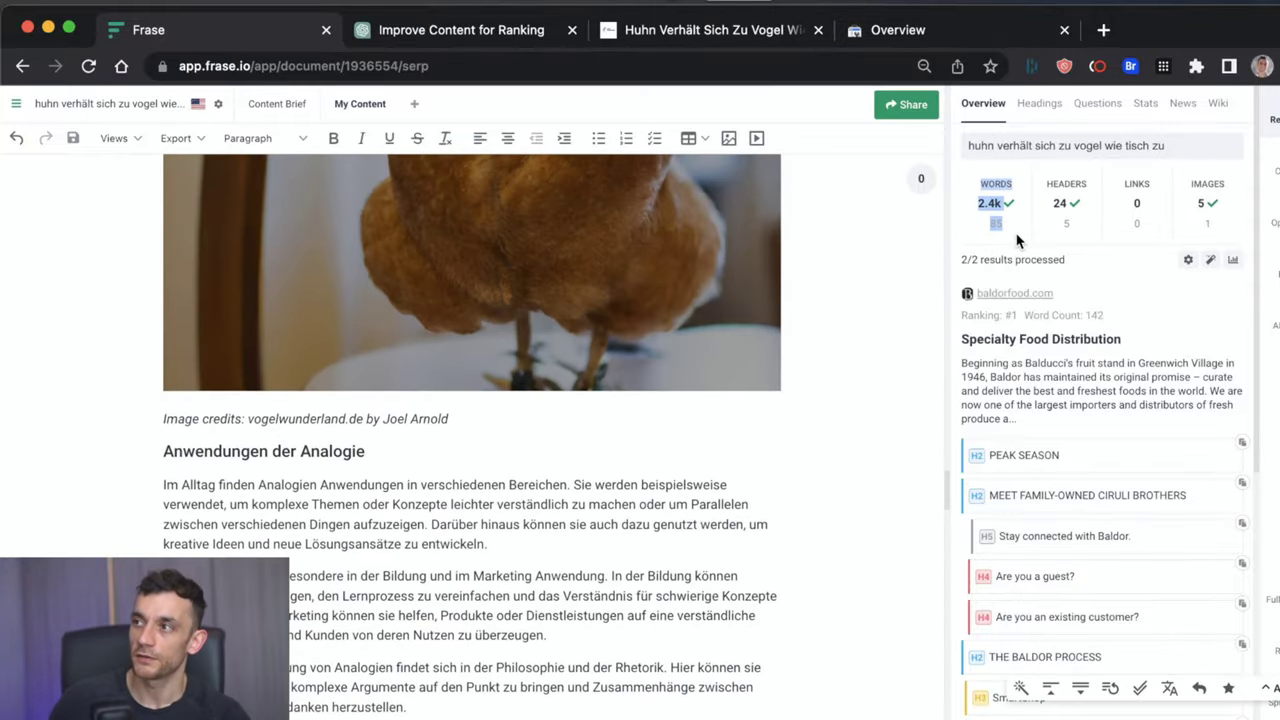
{"action": "left_click", "coordinate": [1114, 229]}
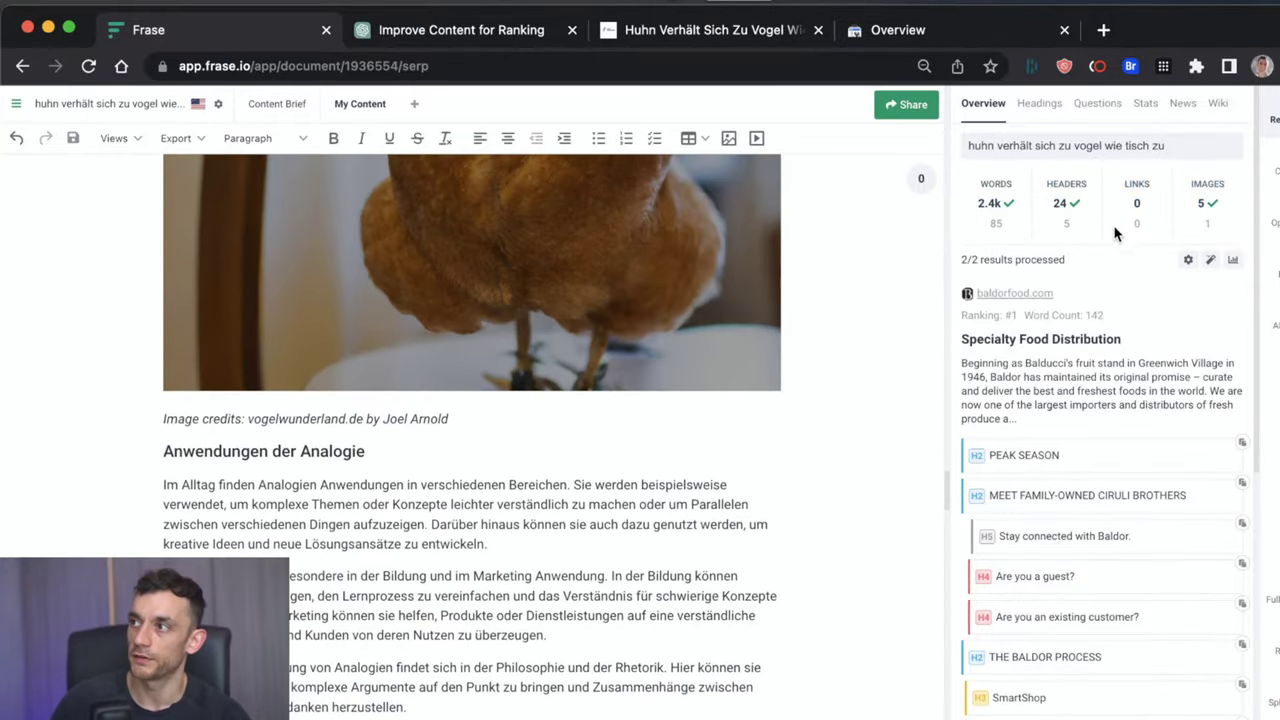
{"action": "scroll", "coordinate": [296, 561], "scroll_direction": "down", "scroll_amount": 20}
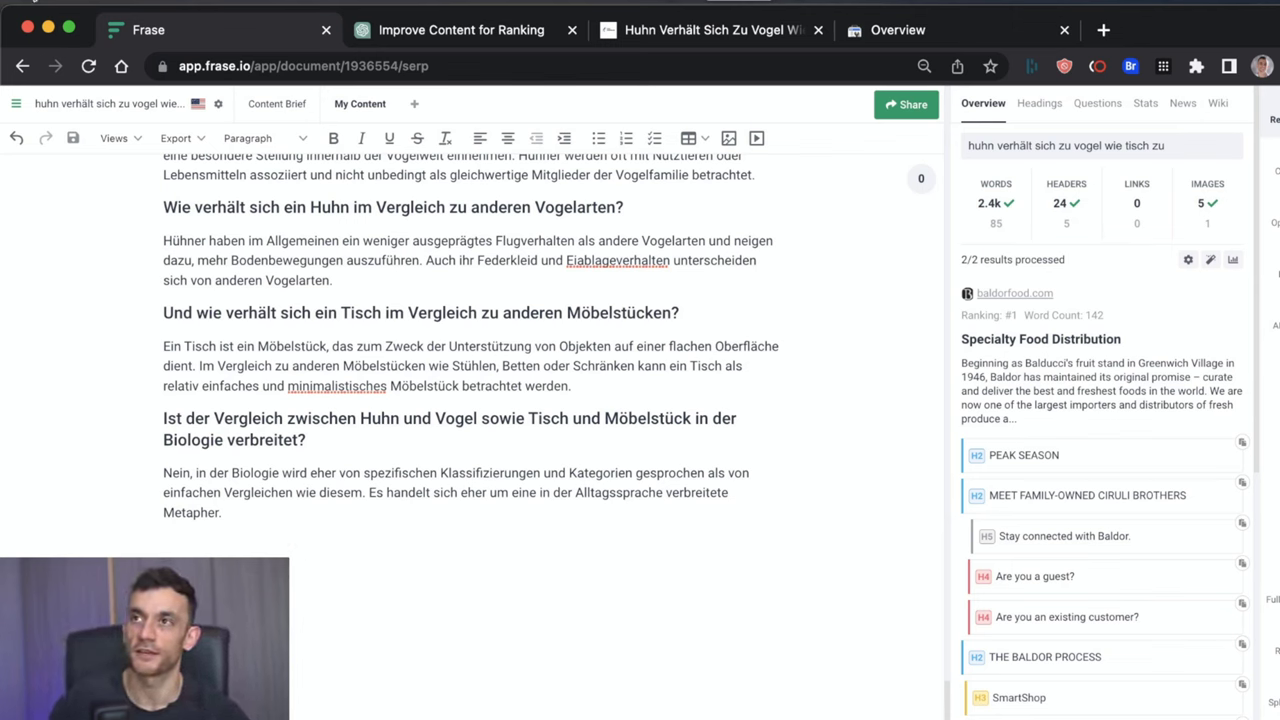
- Scroll back to the start of ChatGPT's suggestions
{"action": "left_click", "coordinate": [432, 32]}
{"action": "scroll", "coordinate": [614, 558], "scroll_direction": "down", "scroll_amount": 1}
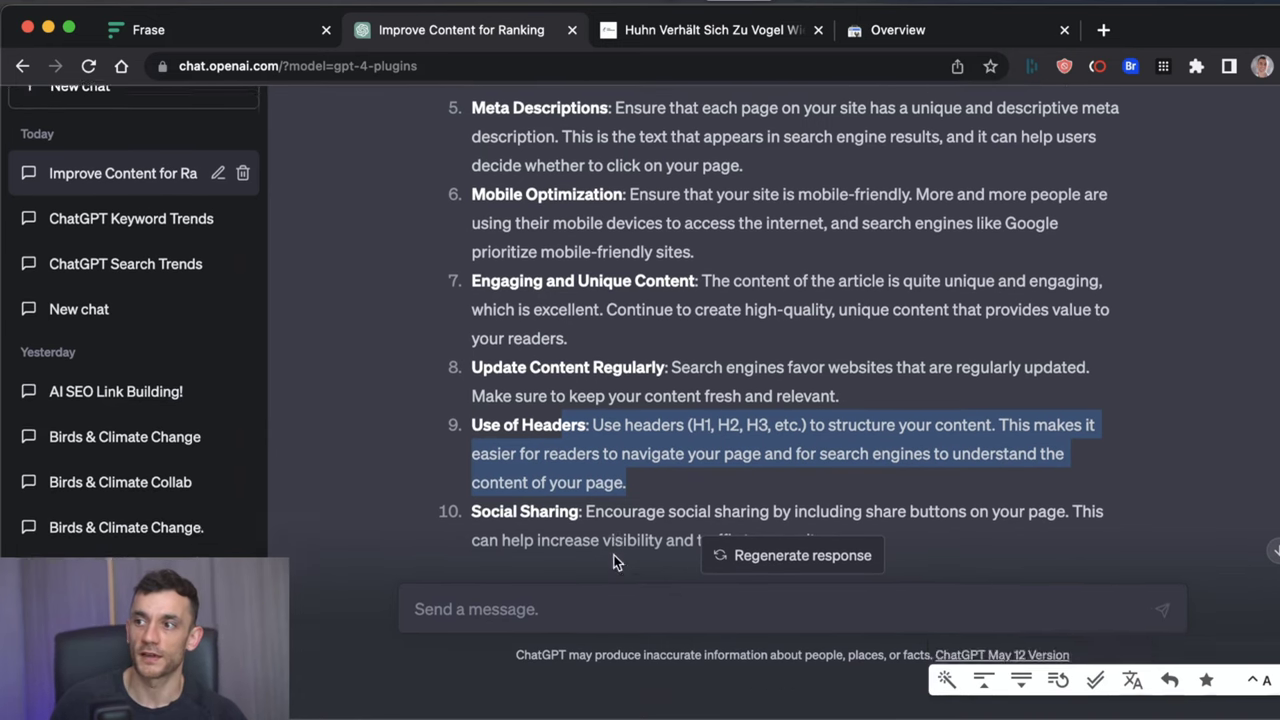
{"action": "scroll", "coordinate": [614, 562], "scroll_direction": "up", "scroll_amount": 10}
{"action": "scroll", "coordinate": [614, 562], "scroll_direction": "down", "scroll_amount": 5}
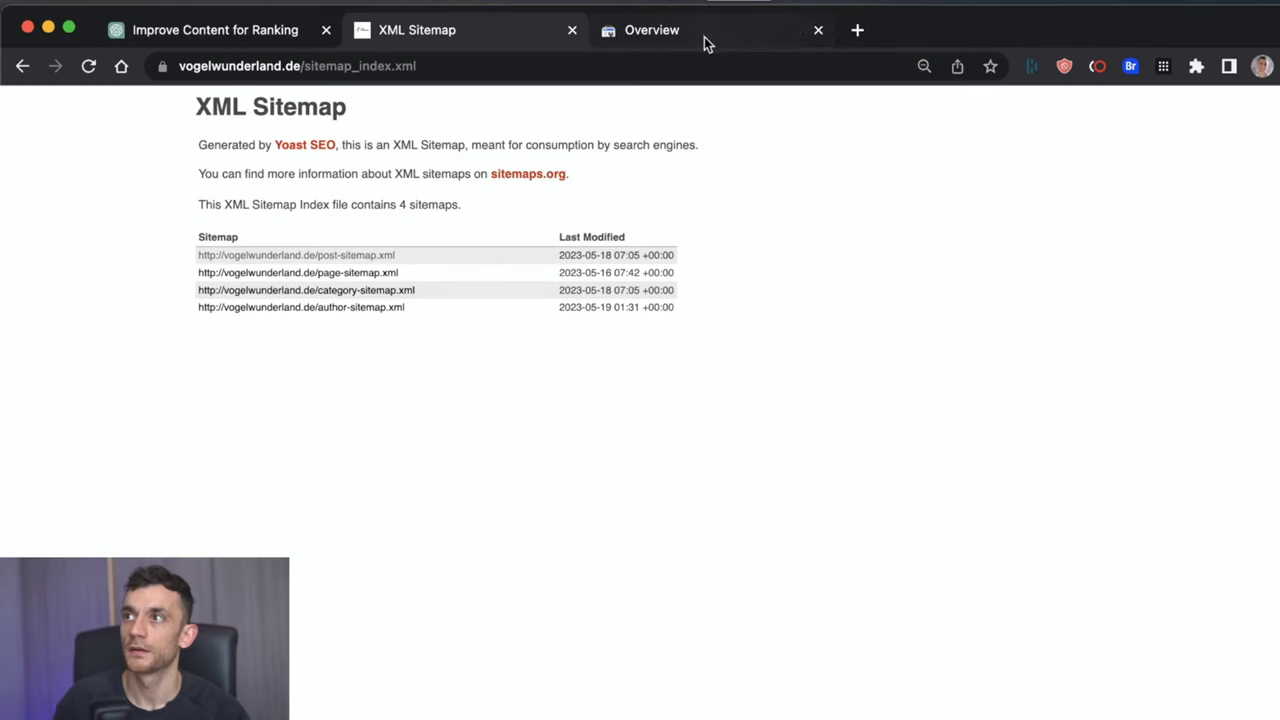
- Open vogelwunderland.de's post-sitemap.xml from the sitemap index and browse its 757 URLs
{"action": "left_click", "coordinate": [818, 30]}
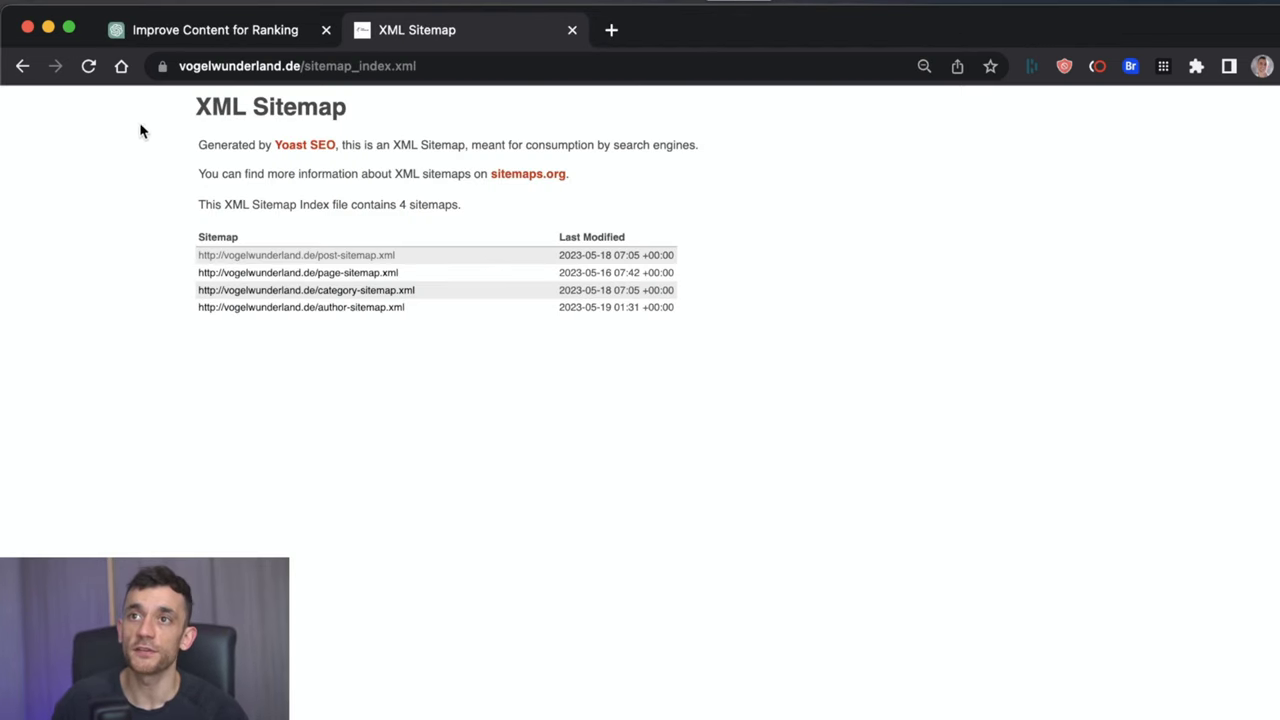
{"action": "left_click_drag", "start_coordinate": [155, 118], "coordinate": [880, 369]}
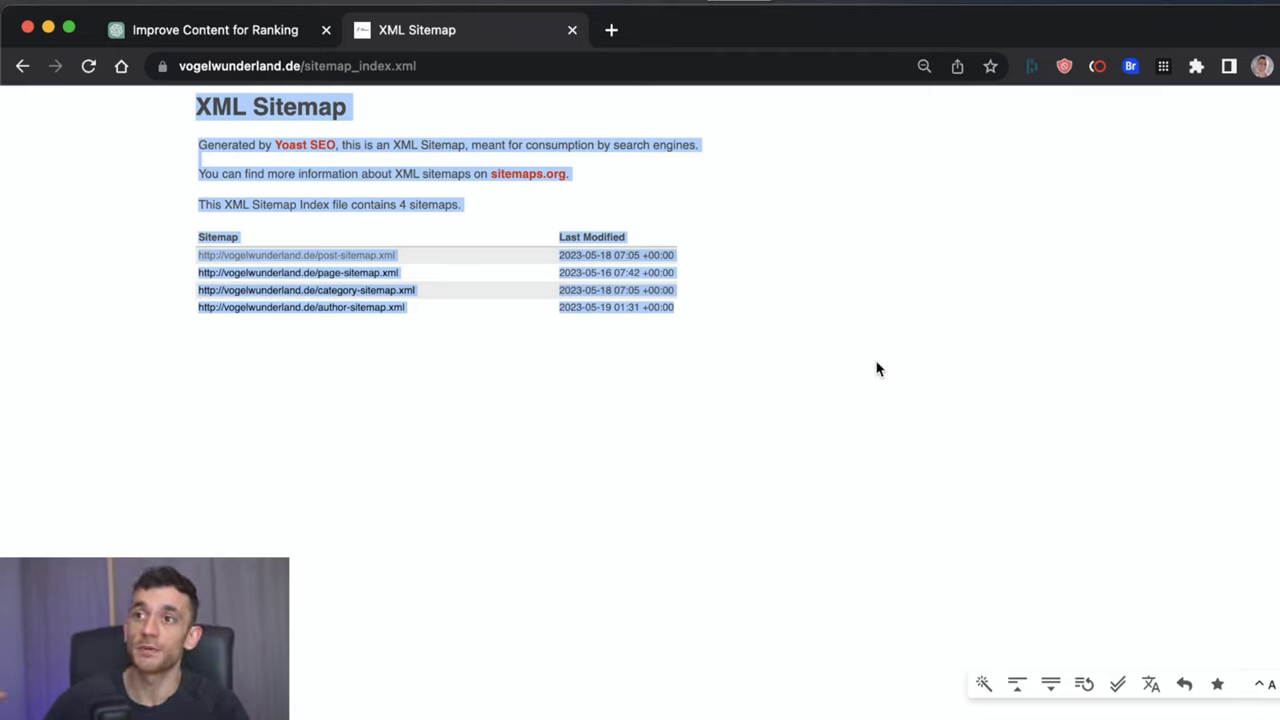
{"action": "left_click", "coordinate": [351, 149]}
{"action": "left_click_drag", "start_coordinate": [123, 114], "coordinate": [876, 338]}
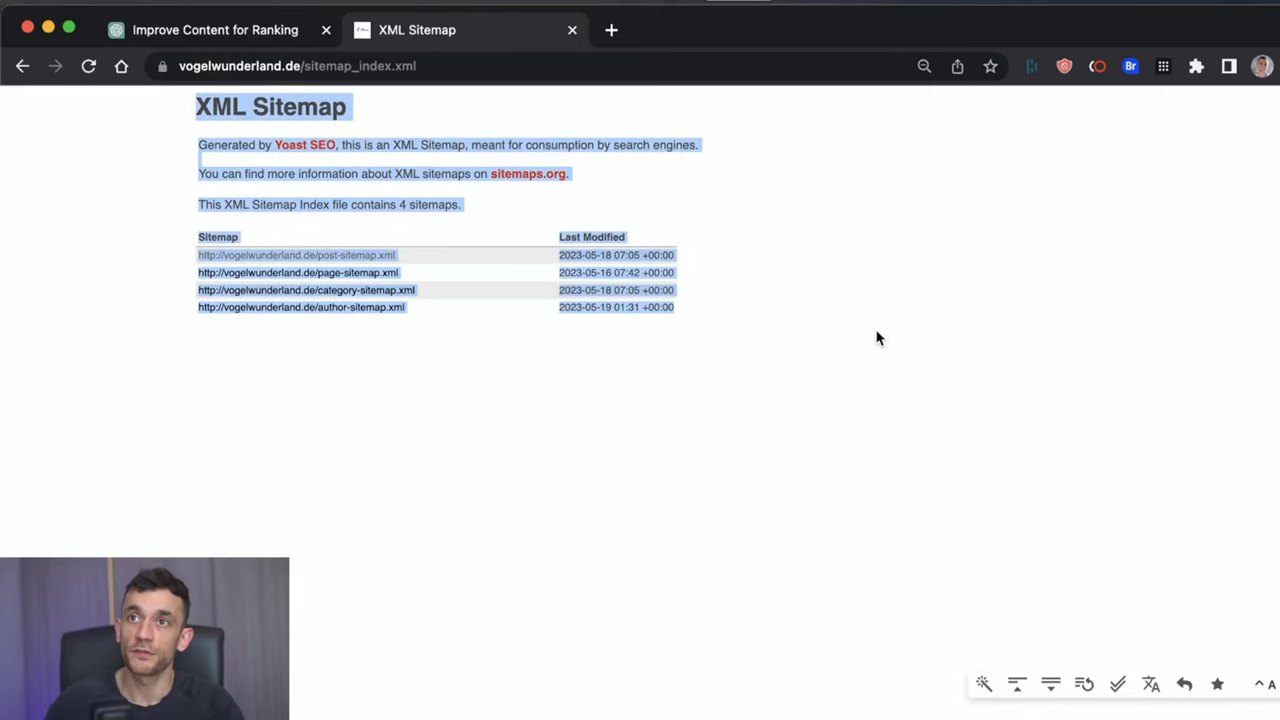
{"action": "left_click", "coordinate": [423, 300]}
{"action": "left_click", "coordinate": [323, 255]}
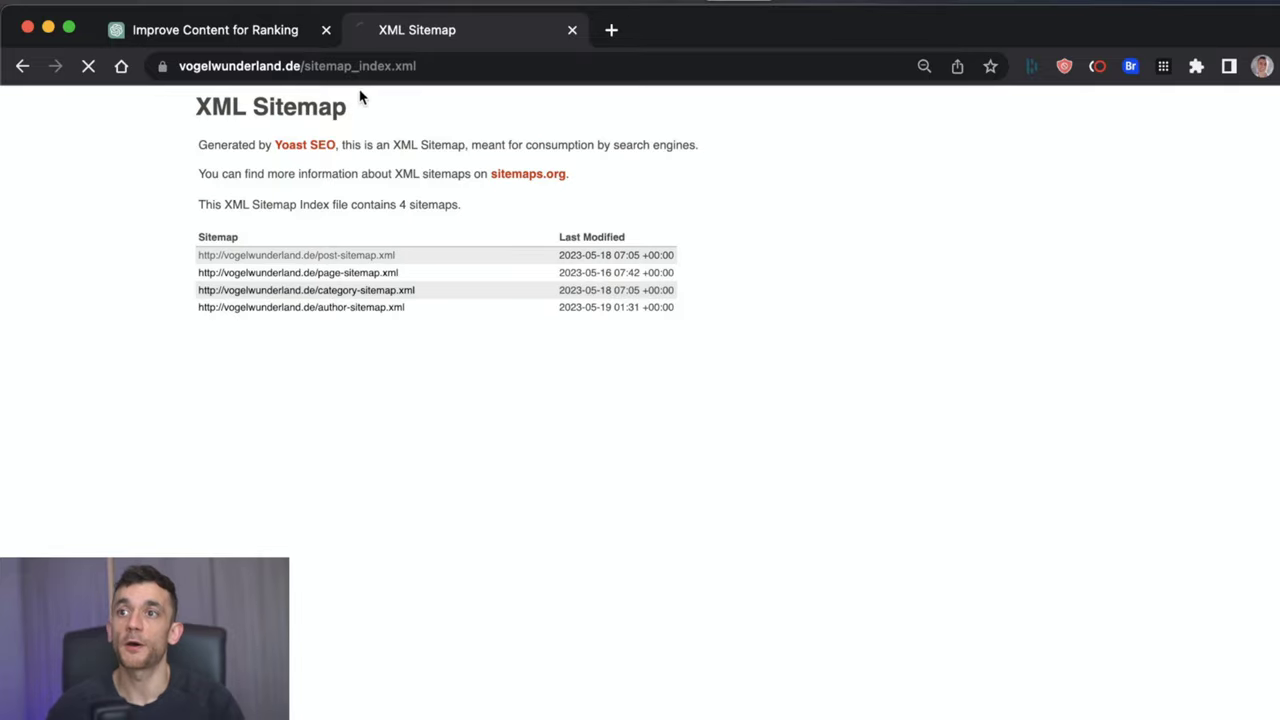
{"action": "left_click", "coordinate": [411, 62]}
{"action": "scroll", "coordinate": [386, 380], "scroll_direction": "down", "scroll_amount": 10}
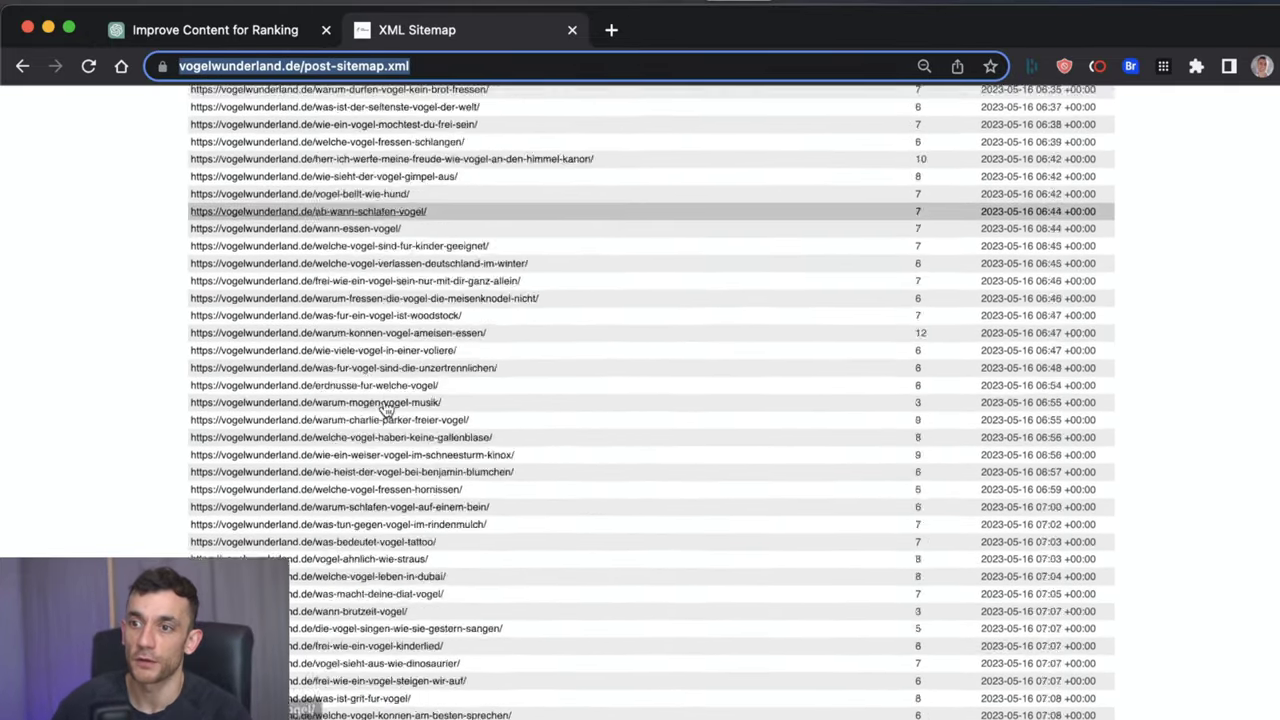
{"action": "scroll", "coordinate": [386, 400], "scroll_direction": "down", "scroll_amount": 5}
{"action": "scroll", "coordinate": [350, 300], "scroll_direction": "up", "scroll_amount": 10}
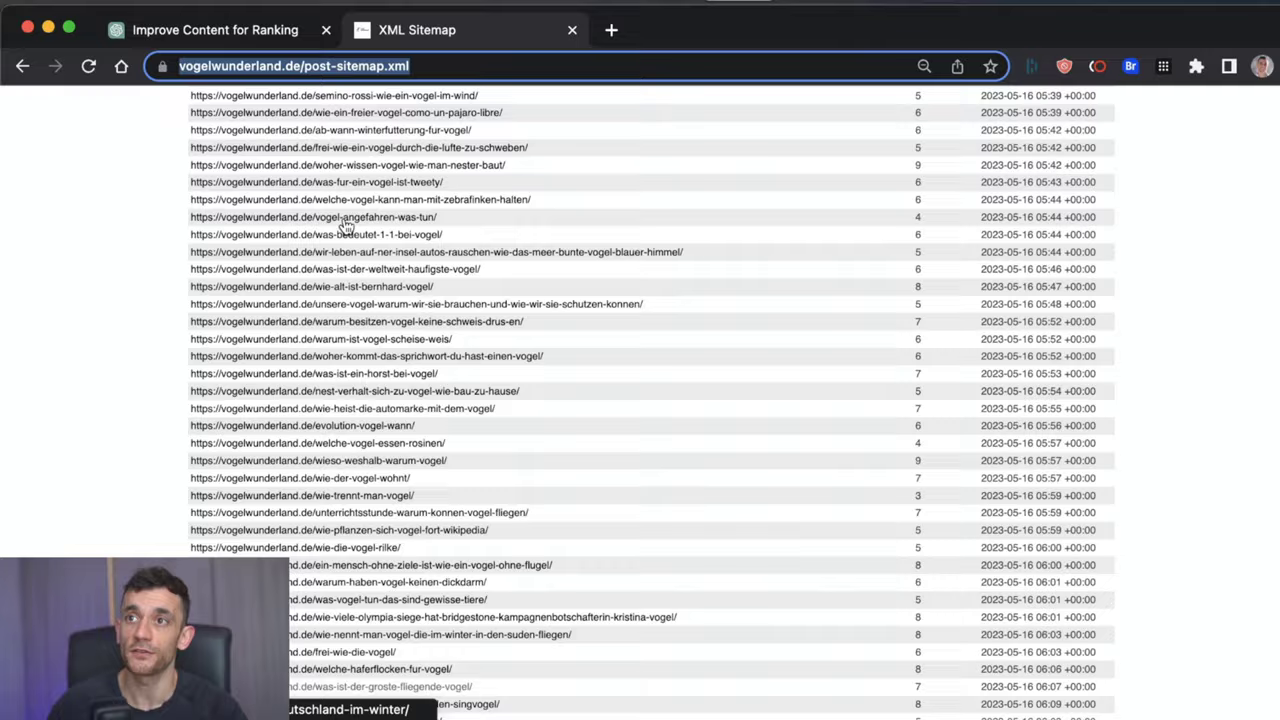
{"action": "scroll", "coordinate": [344, 226], "scroll_direction": "up", "scroll_amount": 15}
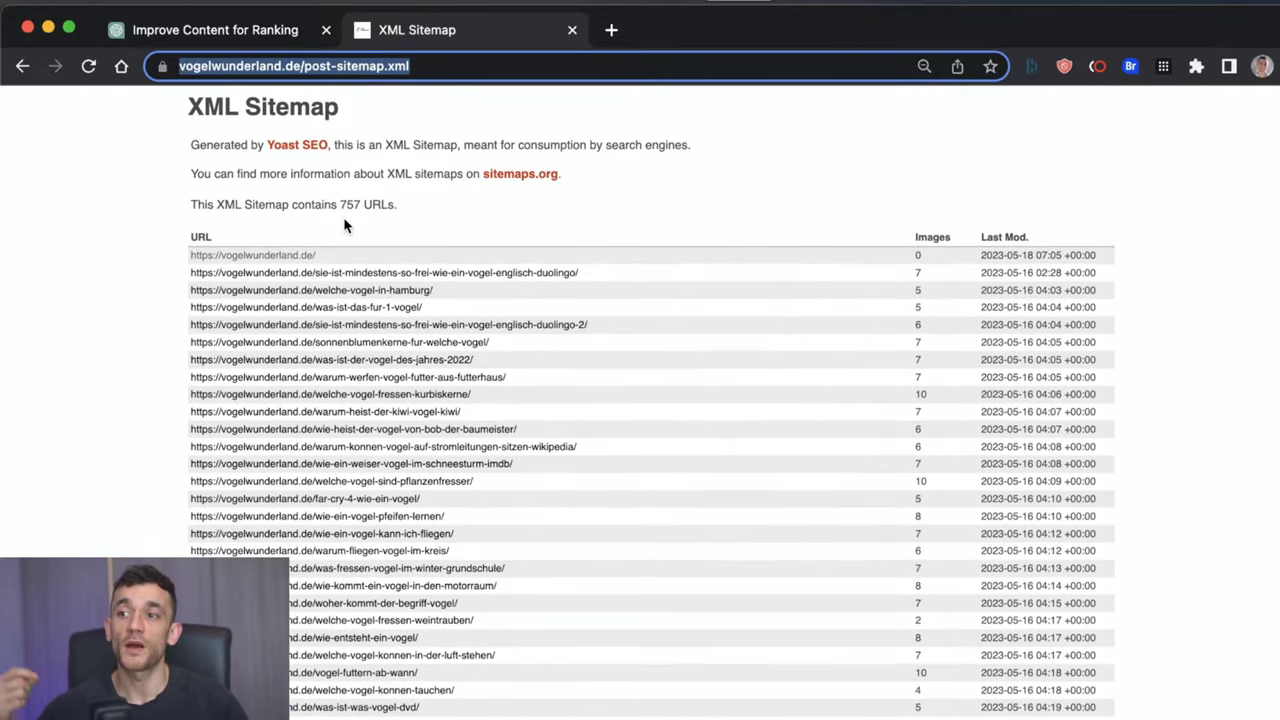
- Open chipperbirds.com's sitemap and its post-sitemap.xml listing 1001 URLs
{"action": "key", "text": "ctrl+t"}
{"action": "type", "text": "chipperbirds.com/si"}
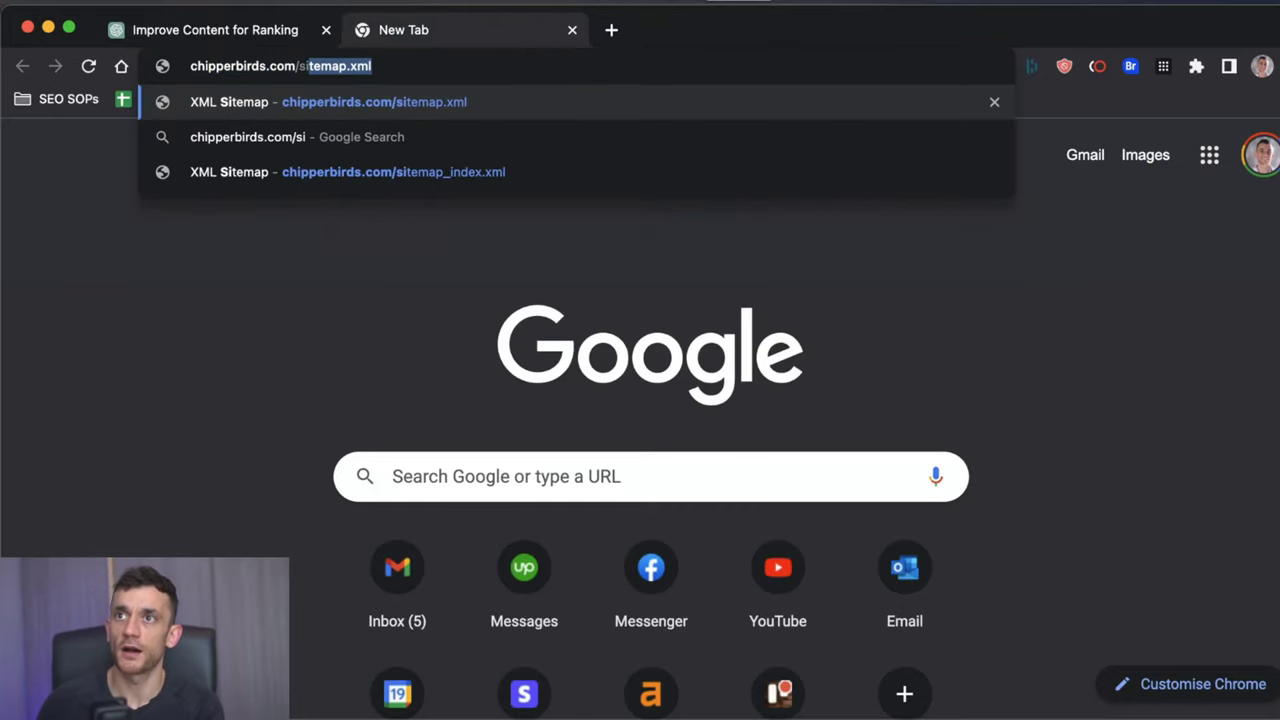
{"action": "key", "text": "Return"}
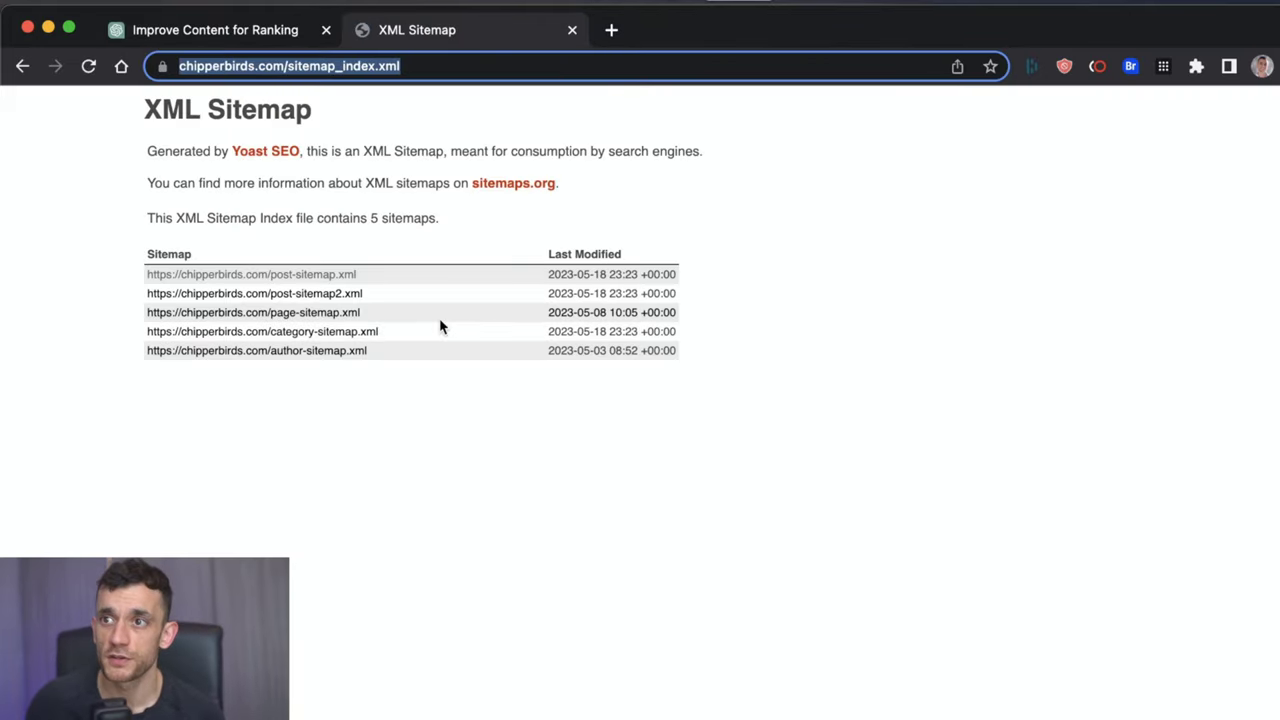
{"action": "left_click", "coordinate": [343, 282]}
{"action": "left_click", "coordinate": [411, 62]}
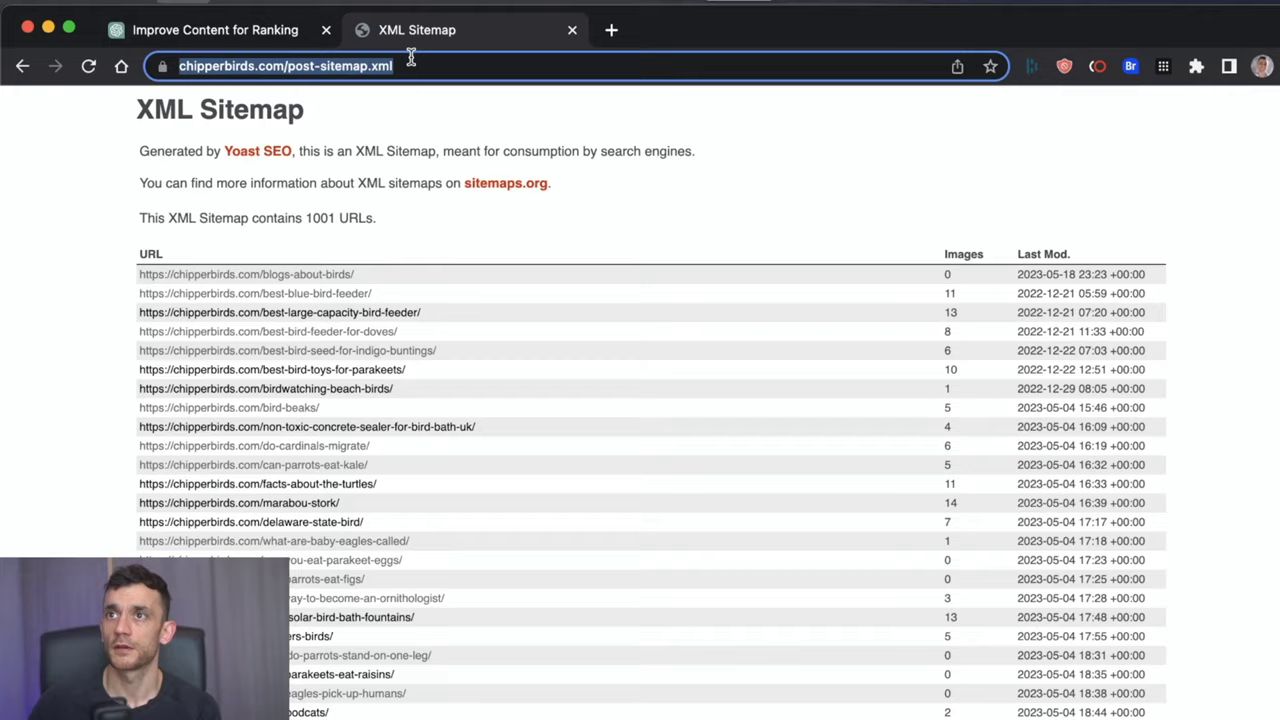
- Send ChatGPT the request to analyse chipperbirds.com/post-sitemap.xml for topical authority and missing keywords
{"action": "key", "text": "ctrl+shift+Tab"}
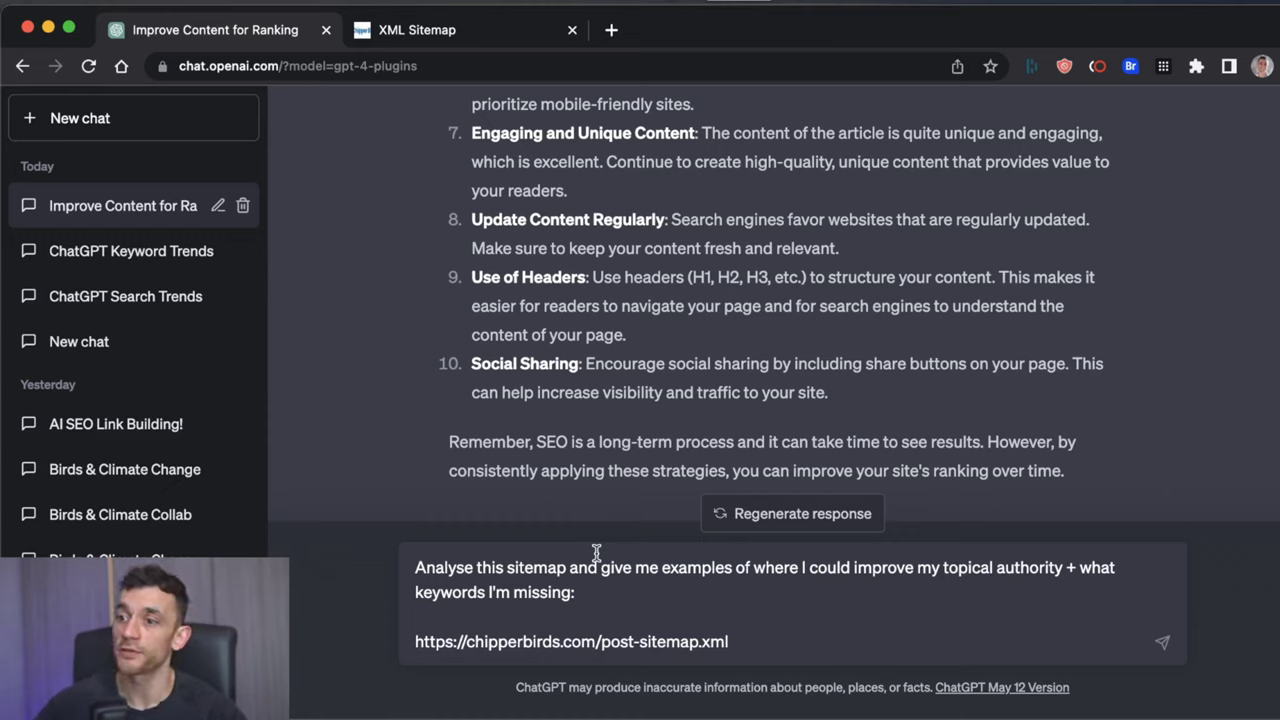
{"action": "left_click_drag", "start_coordinate": [752, 647], "coordinate": [416, 617]}
{"action": "left_click", "coordinate": [446, 598]}
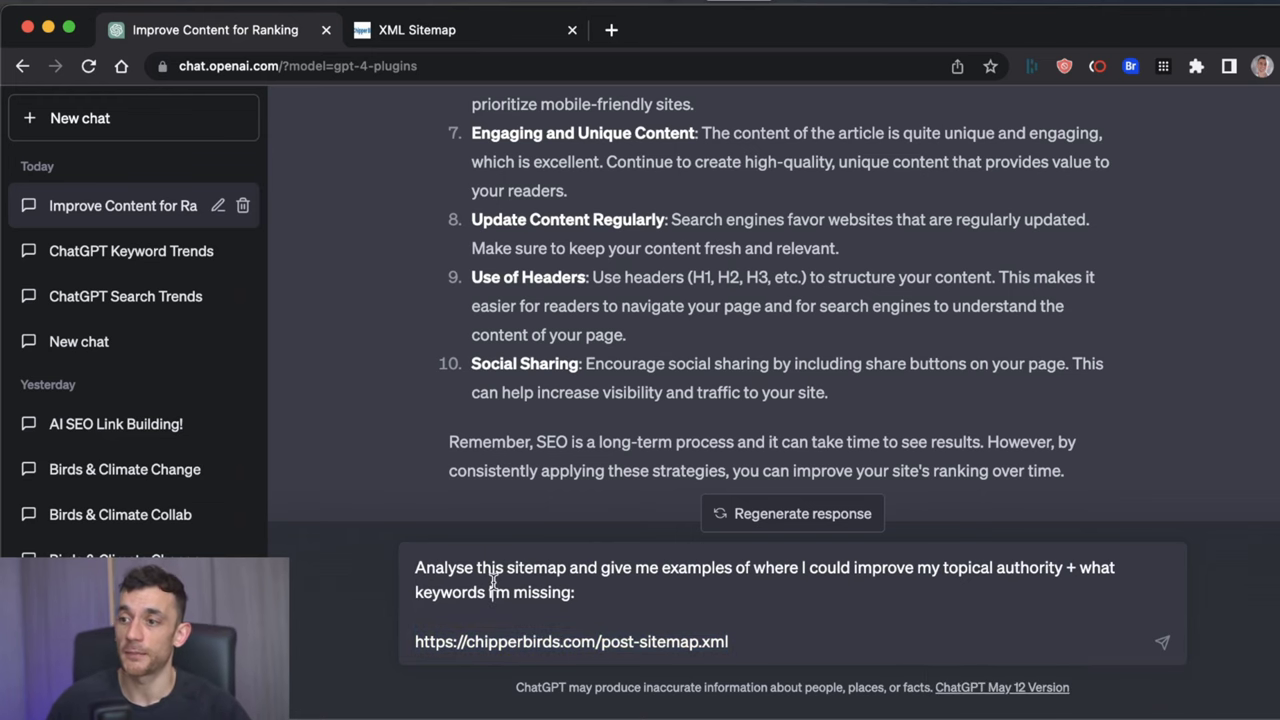
{"action": "key", "text": "Return"}
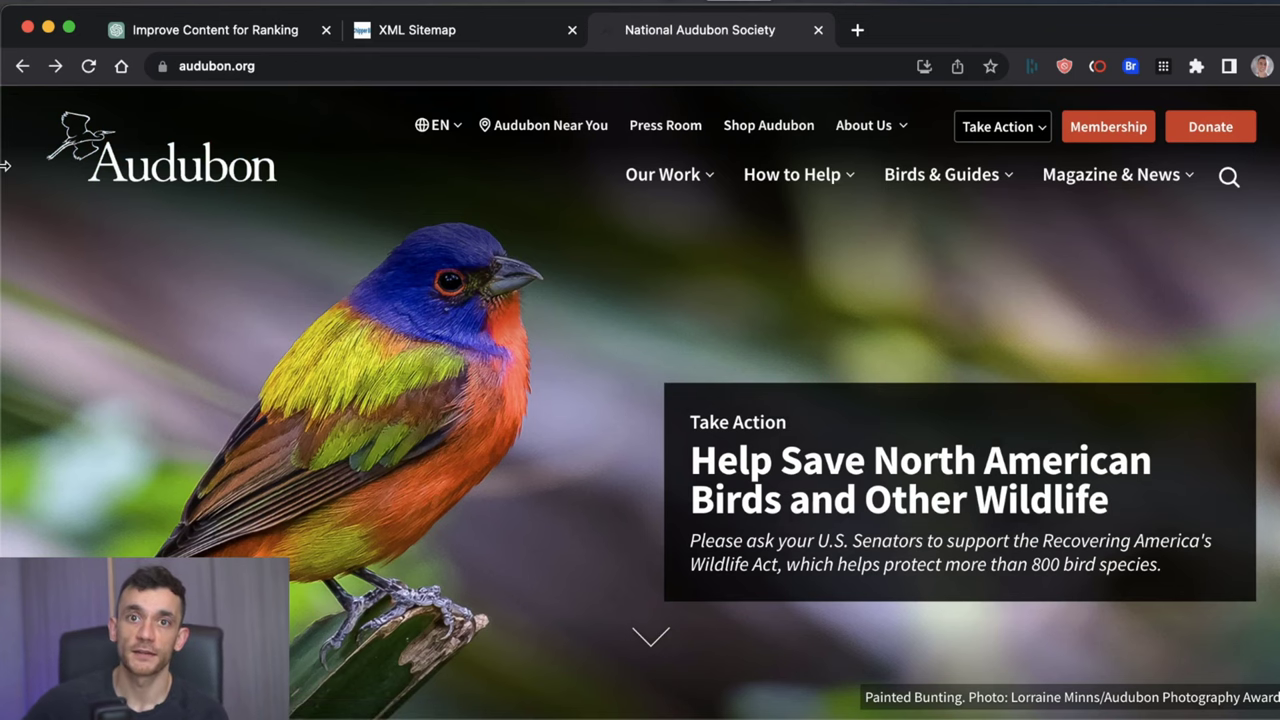
- Load audubon.org/sitemap.xml, a sitemap index of 24 sitemaps, for comparison with chipperbirds
{"action": "left_click", "coordinate": [349, 58]}
{"action": "left_click", "coordinate": [391, 20]}
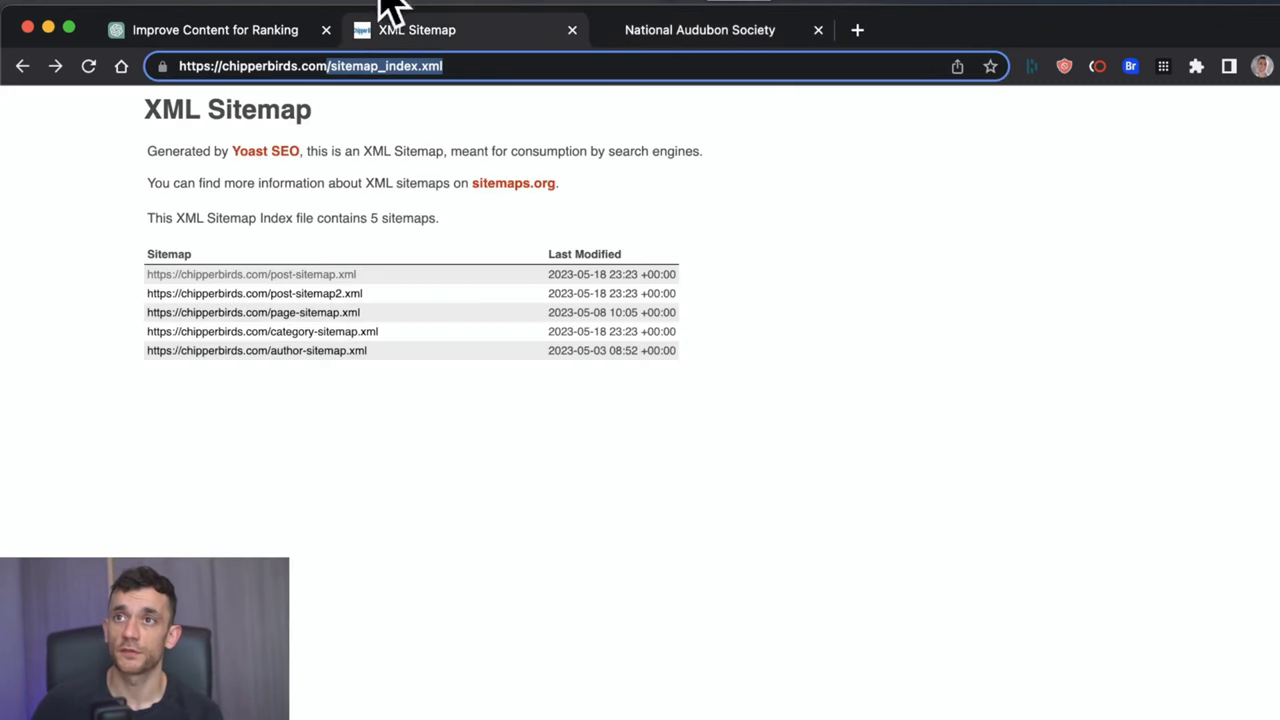
{"action": "left_click", "coordinate": [697, 35]}
{"action": "key", "text": "Right"}
{"action": "type", "text": "/sitema"}
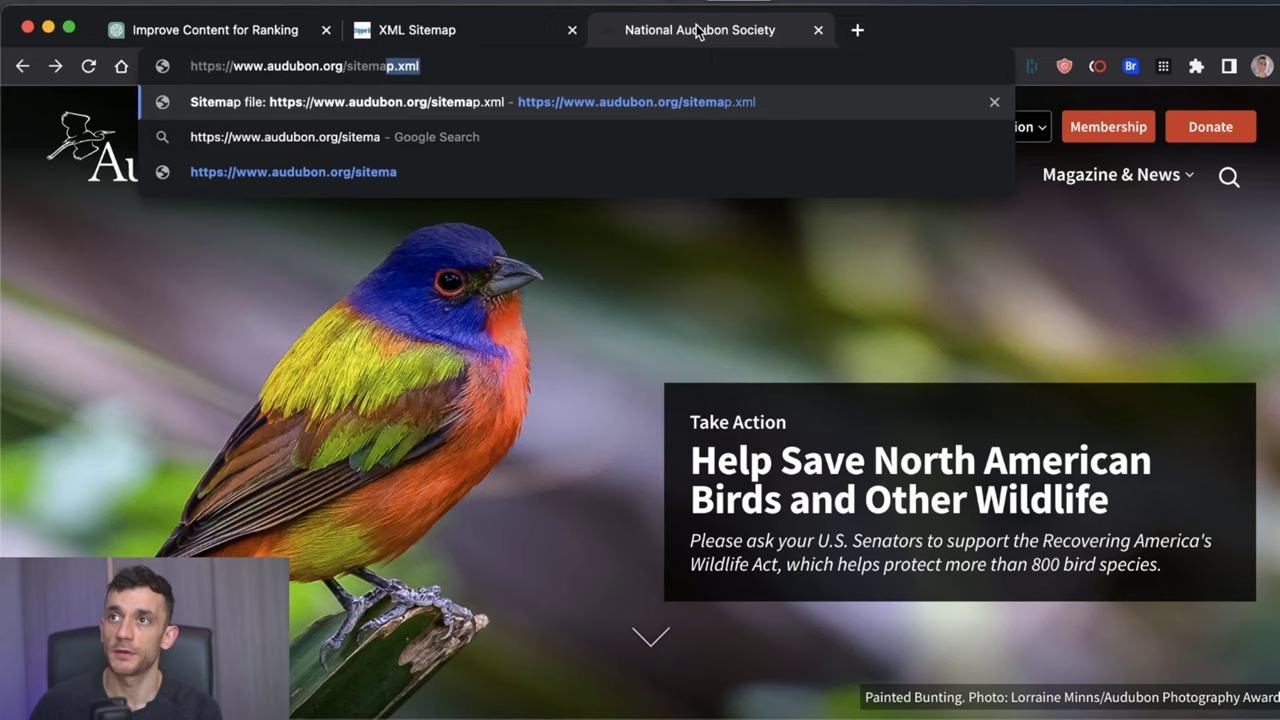
{"action": "key", "text": "Return"}
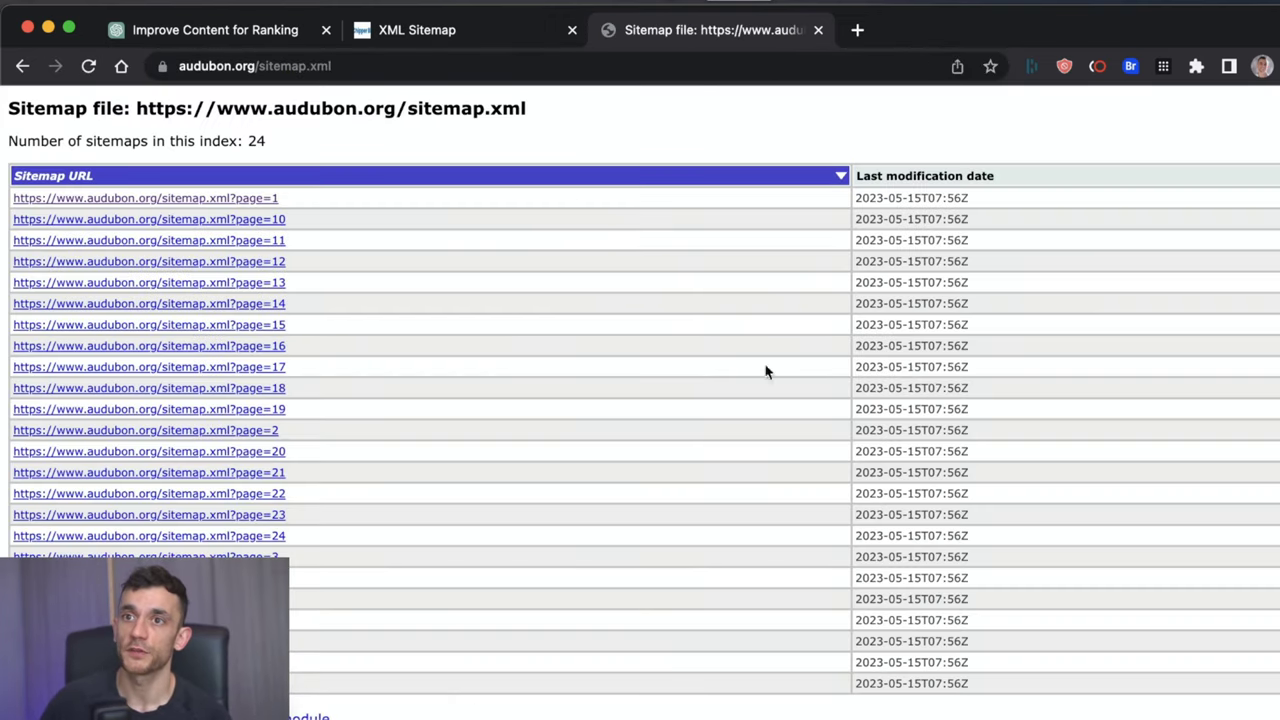
{"action": "left_click_drag", "start_coordinate": [530, 110], "coordinate": [407, 108]}
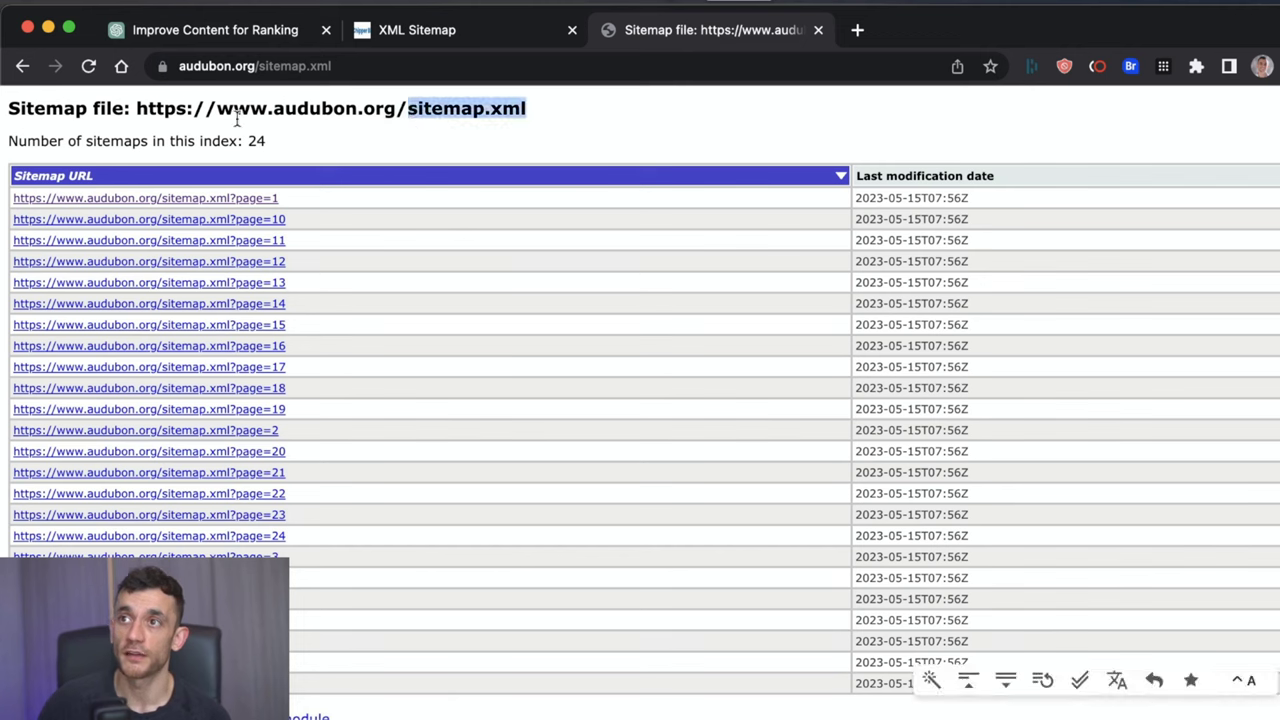
- Highlight the WebPilot answer's opening summary and the site's main topics
{"action": "key", "text": "super+1"}
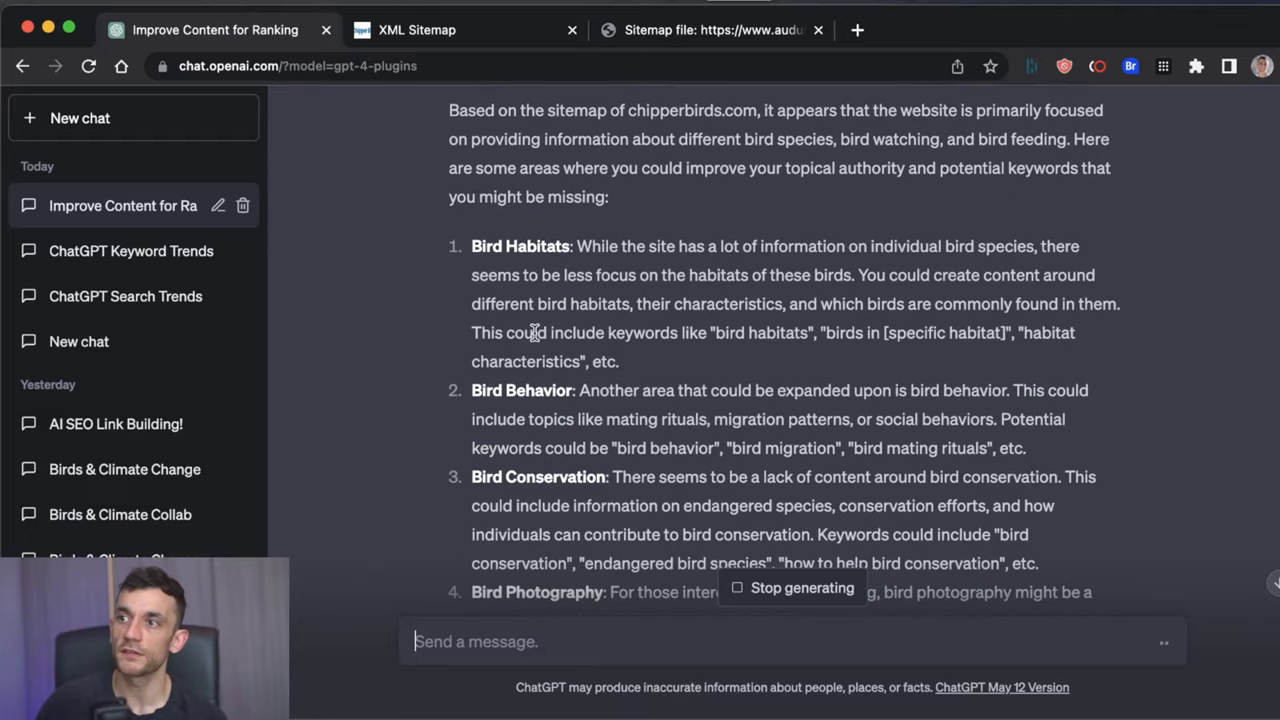
{"action": "scroll", "coordinate": [425, 287], "scroll_direction": "up", "scroll_amount": 3}
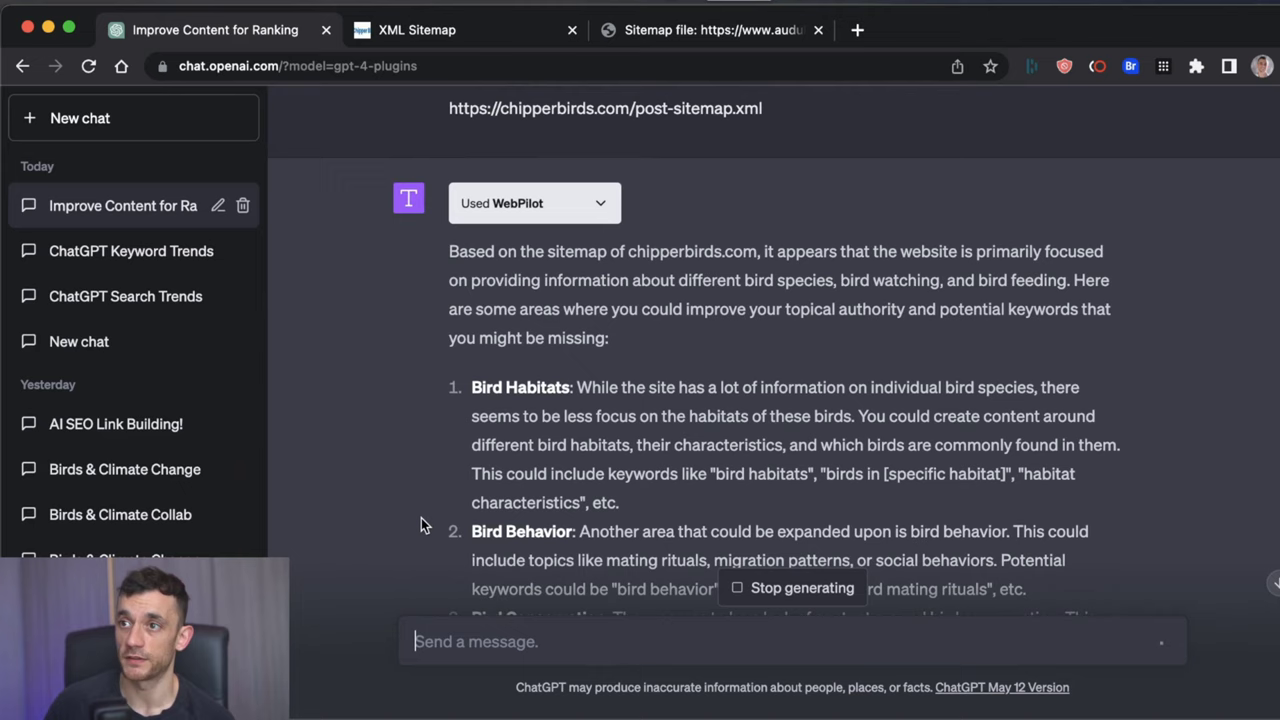
{"action": "left_click_drag", "start_coordinate": [447, 251], "coordinate": [733, 346]}
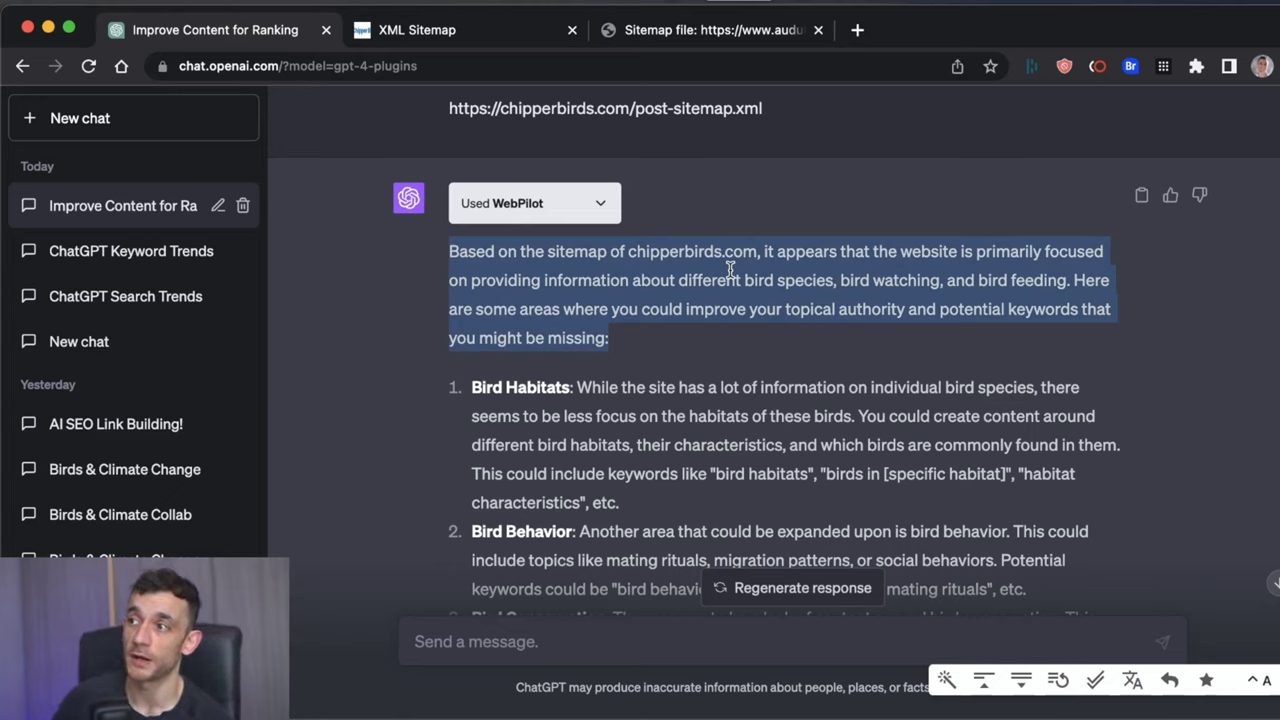
{"action": "left_click", "coordinate": [585, 280]}
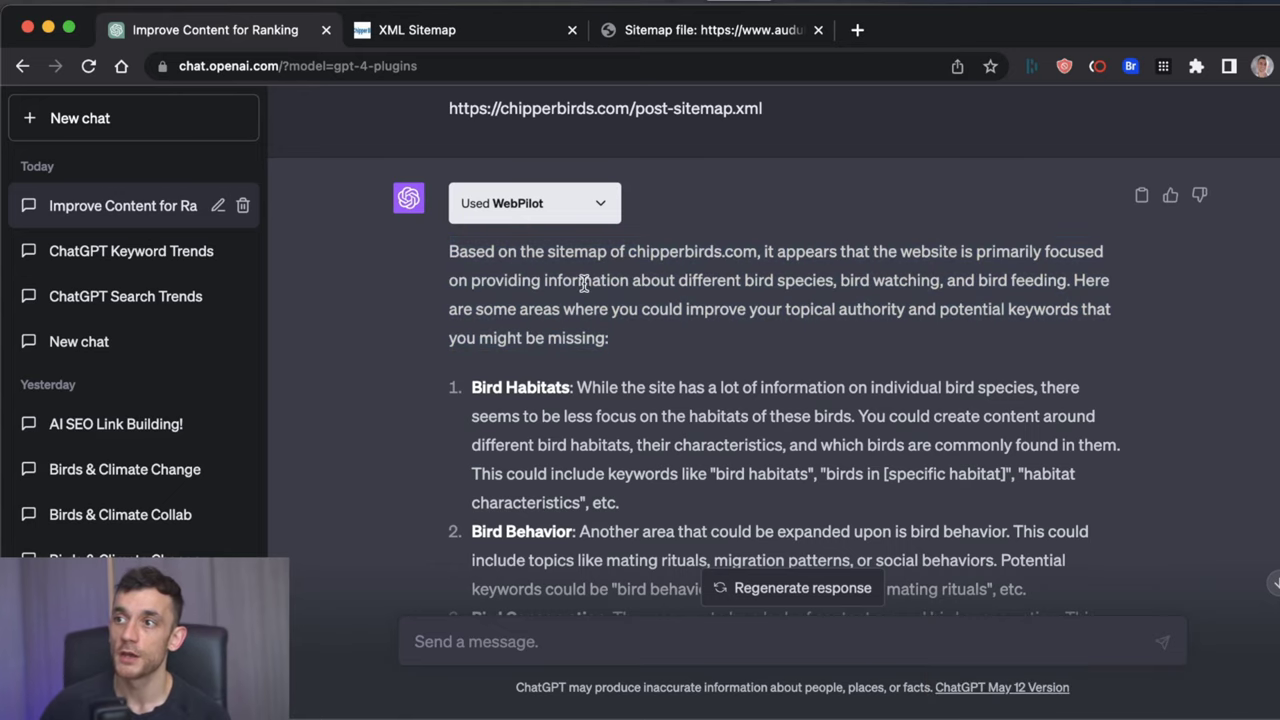
{"action": "left_click_drag", "start_coordinate": [740, 280], "coordinate": [1066, 283]}
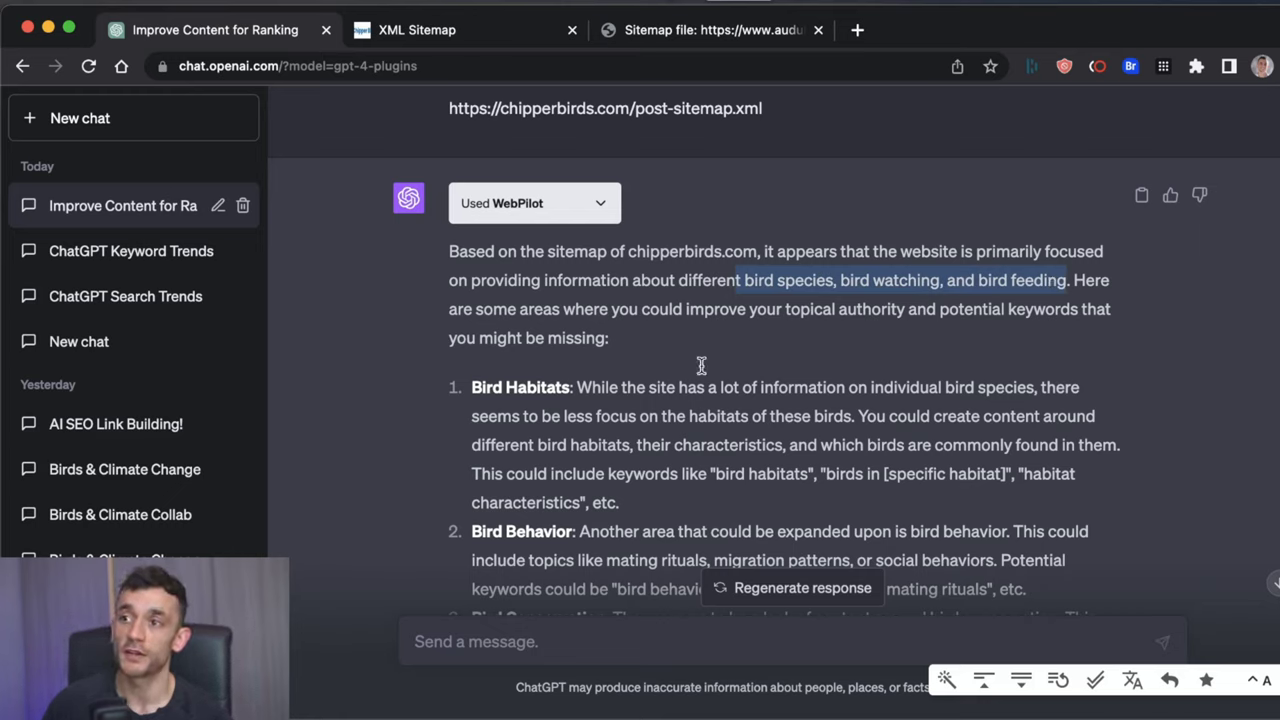
{"action": "left_click", "coordinate": [1088, 297]}
{"action": "left_click_drag", "start_coordinate": [1074, 282], "coordinate": [620, 362]}
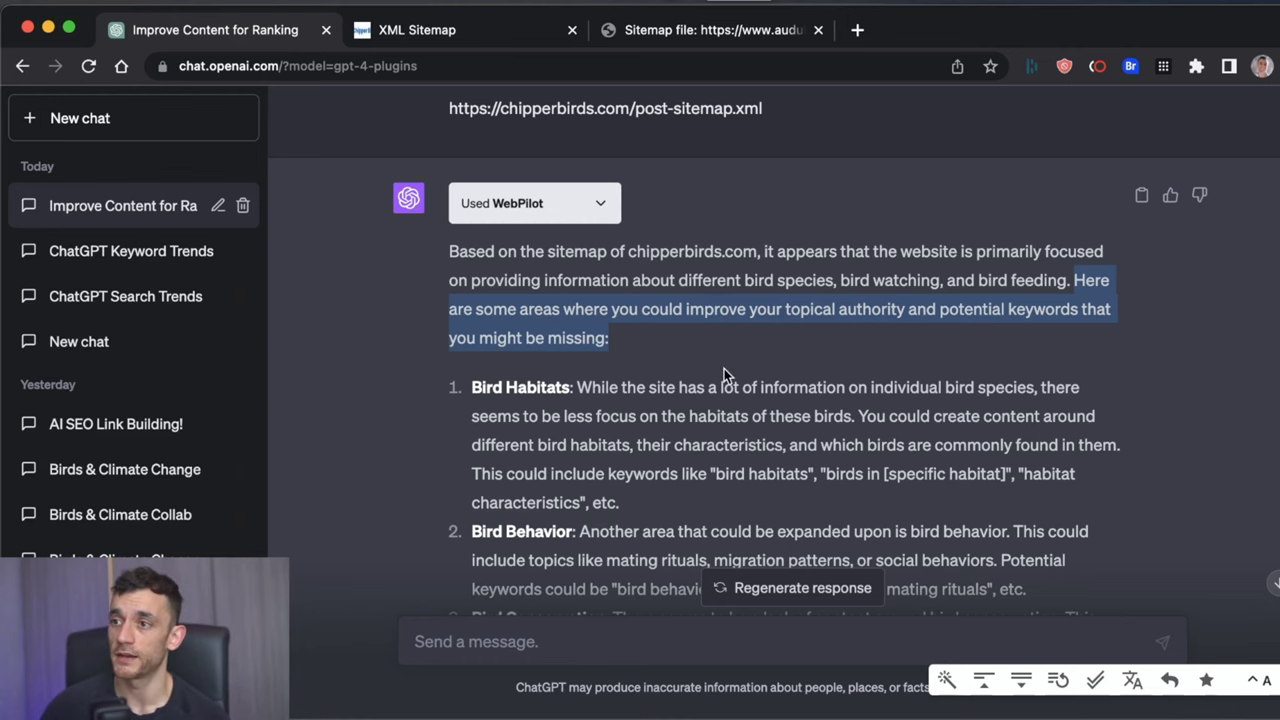
- Review the suggested content gaps, from Bird Habitats through item 6
{"action": "scroll", "coordinate": [724, 368], "scroll_direction": "down", "scroll_amount": 2}
{"action": "left_click_drag", "start_coordinate": [470, 297], "coordinate": [789, 420]}
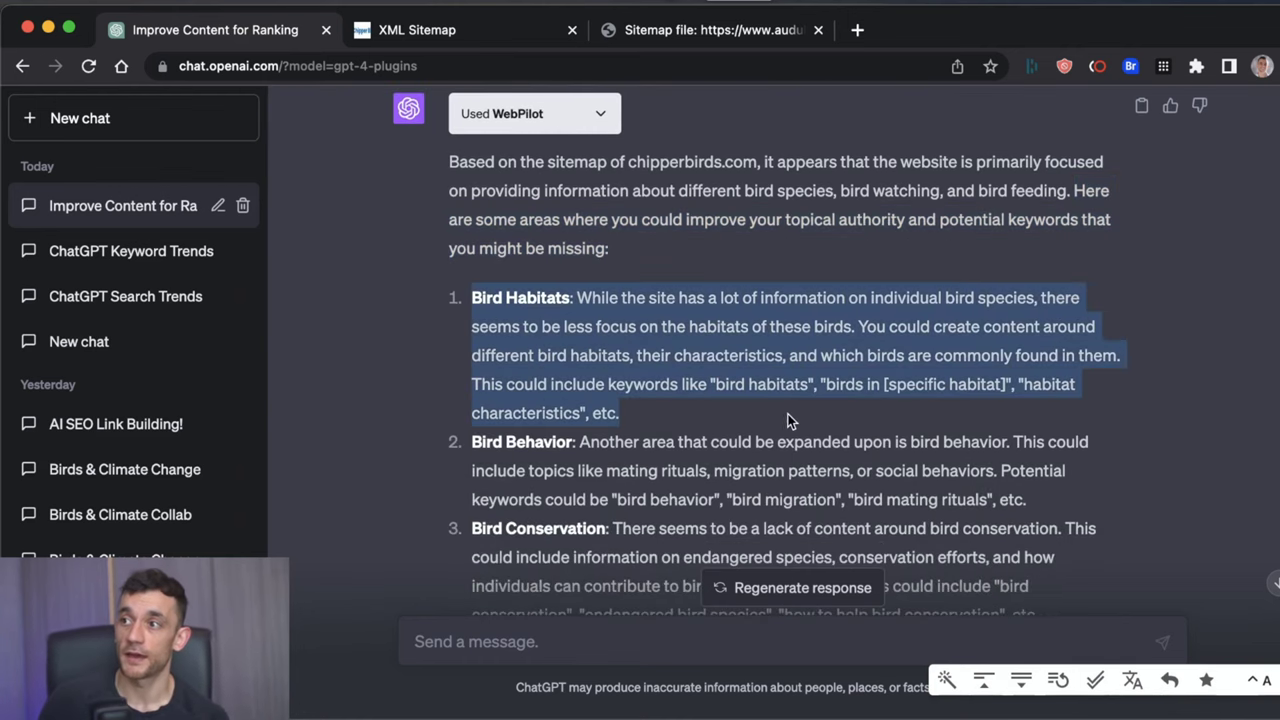
{"action": "scroll", "coordinate": [794, 291], "scroll_direction": "down", "scroll_amount": 3}
{"action": "left_click", "coordinate": [634, 164]}
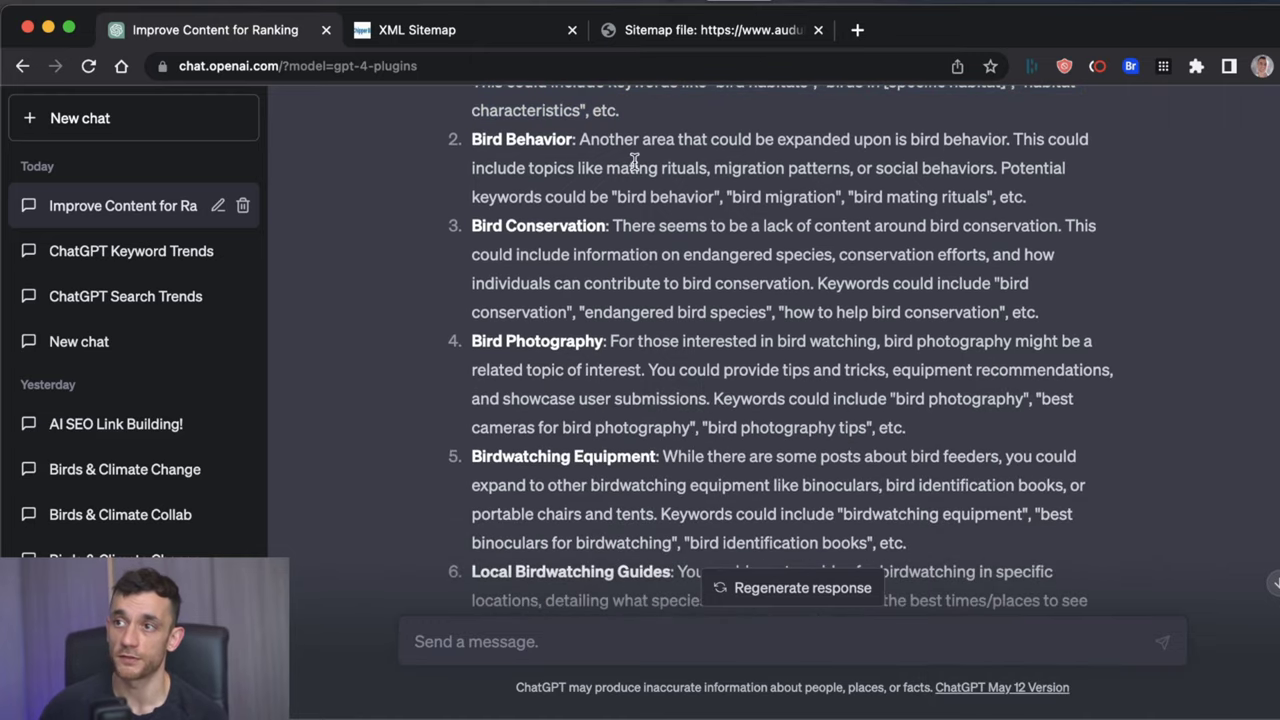
{"action": "scroll", "coordinate": [679, 393], "scroll_direction": "down", "scroll_amount": 1}
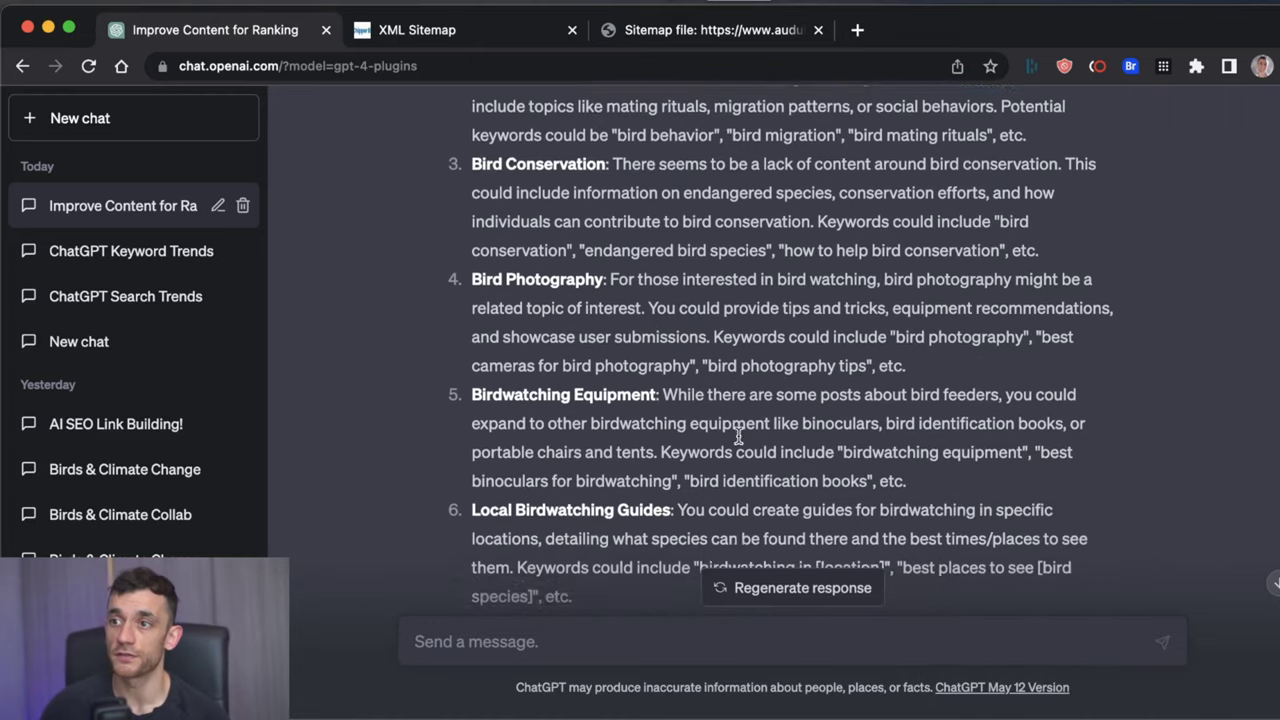
{"action": "scroll", "coordinate": [722, 367], "scroll_direction": "up", "scroll_amount": 2}
{"action": "scroll", "coordinate": [722, 367], "scroll_direction": "down", "scroll_amount": 3}
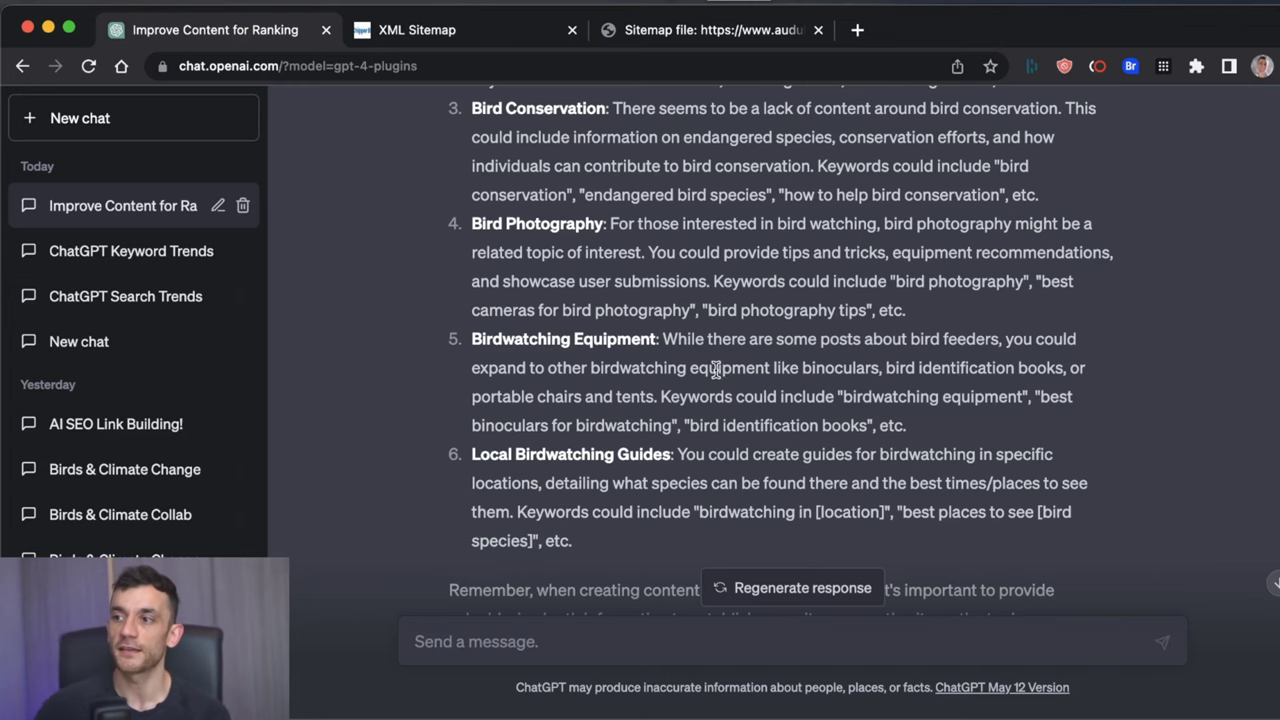
{"action": "scroll", "coordinate": [718, 367], "scroll_direction": "down", "scroll_amount": 3}
{"action": "left_click_drag", "start_coordinate": [437, 281], "coordinate": [837, 397]}
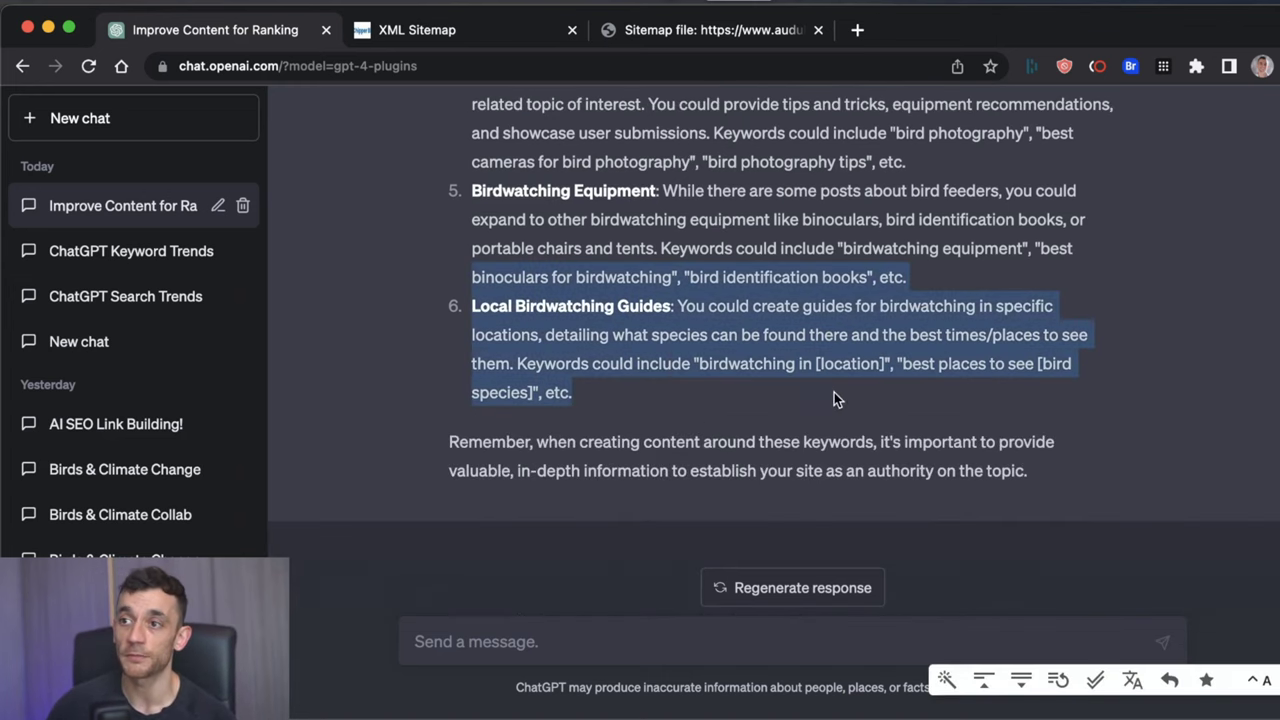
{"action": "left_click", "coordinate": [826, 391]}
{"action": "scroll", "coordinate": [806, 331], "scroll_direction": "up", "scroll_amount": 5}
{"action": "scroll", "coordinate": [894, 315], "scroll_direction": "up", "scroll_amount": 10}
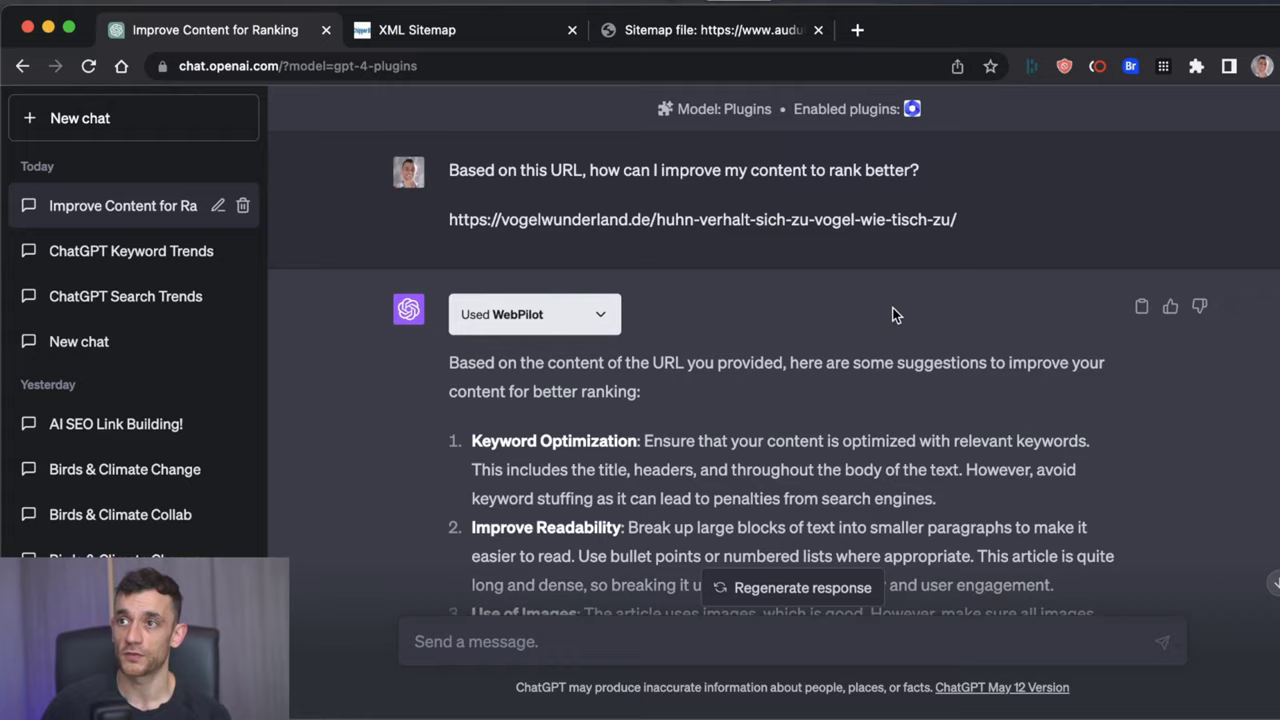
{"action": "scroll", "coordinate": [831, 417], "scroll_direction": "down", "scroll_amount": 15}
{"action": "scroll", "coordinate": [775, 339], "scroll_direction": "up", "scroll_amount": 15}
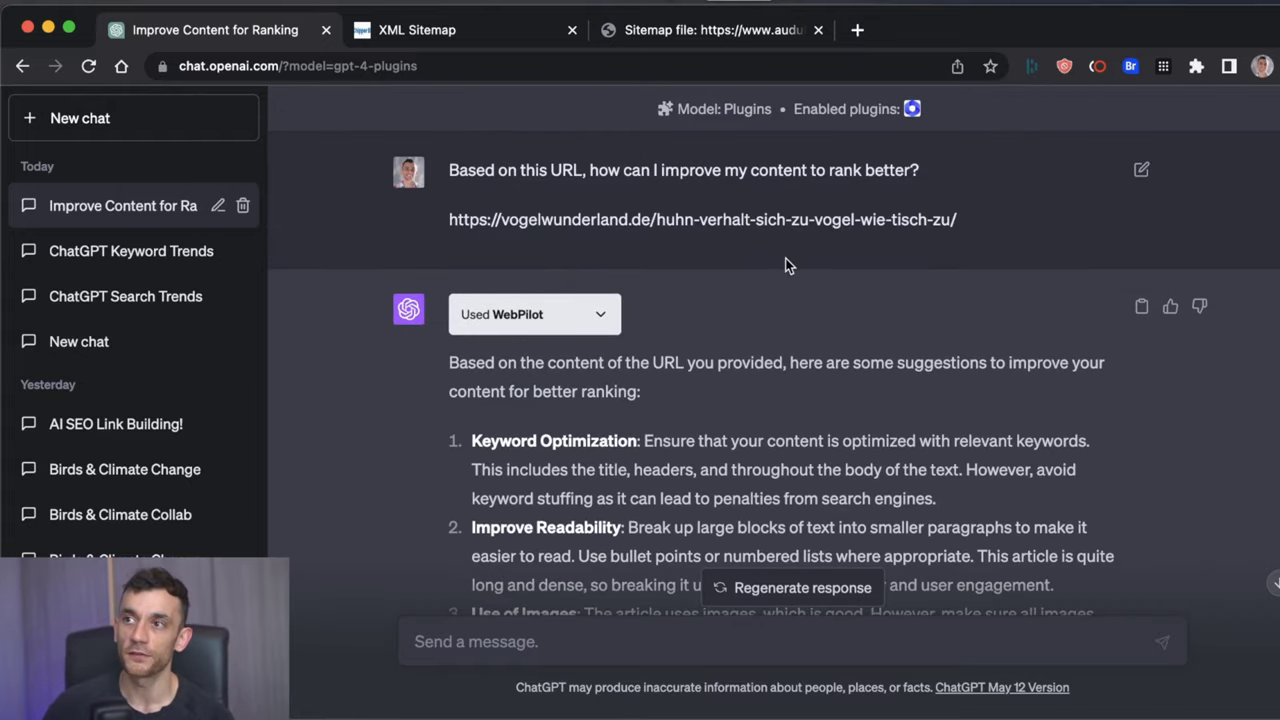
{"action": "scroll", "coordinate": [785, 264], "scroll_direction": "down", "scroll_amount": 15}
{"action": "scroll", "coordinate": [737, 263], "scroll_direction": "up", "scroll_amount": 10}
{"action": "left_click_drag", "start_coordinate": [465, 144], "coordinate": [946, 521]}
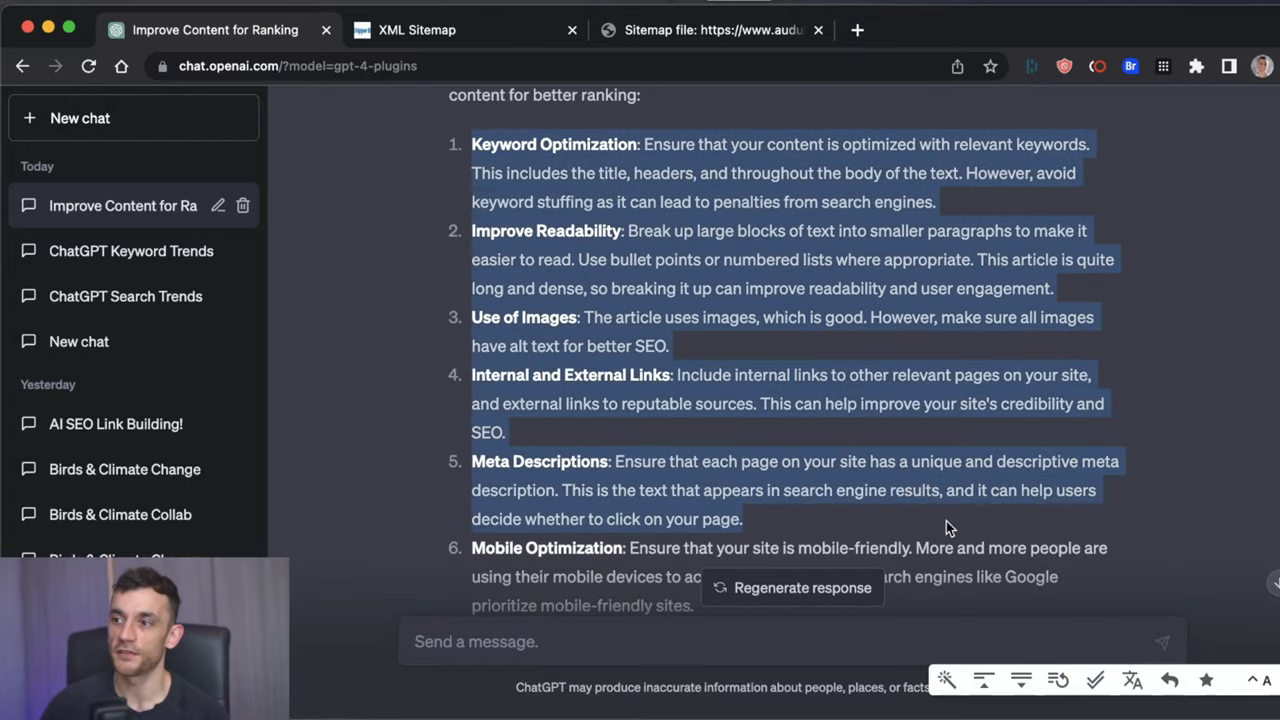
{"action": "scroll", "coordinate": [930, 470], "scroll_direction": "down", "scroll_amount": 10}
{"action": "scroll", "coordinate": [930, 470], "scroll_direction": "up", "scroll_amount": 10}
{"action": "scroll", "coordinate": [928, 468], "scroll_direction": "down", "scroll_amount": 15}
{"action": "left_click", "coordinate": [893, 444]}
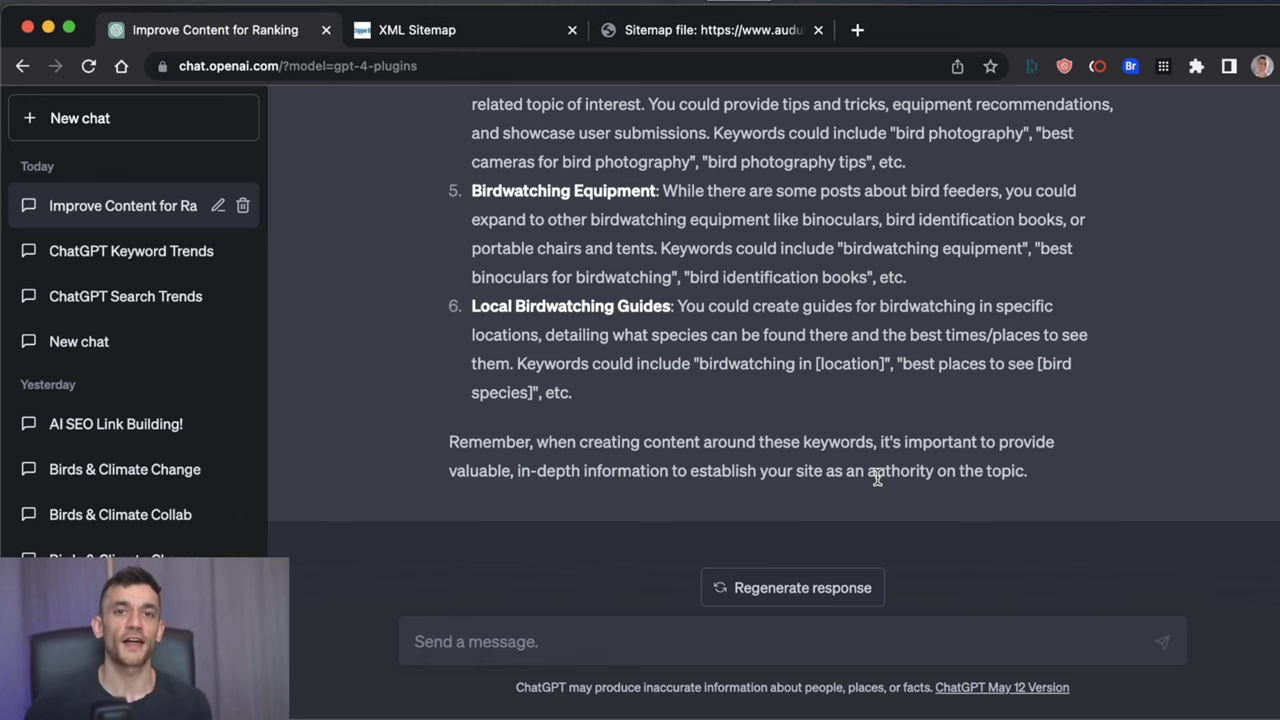
- Highlight the Local Birdwatching Guides suggestion and its keyword 'birdwatching in [location]'
{"action": "scroll", "coordinate": [876, 478], "scroll_direction": "up", "scroll_amount": 5}
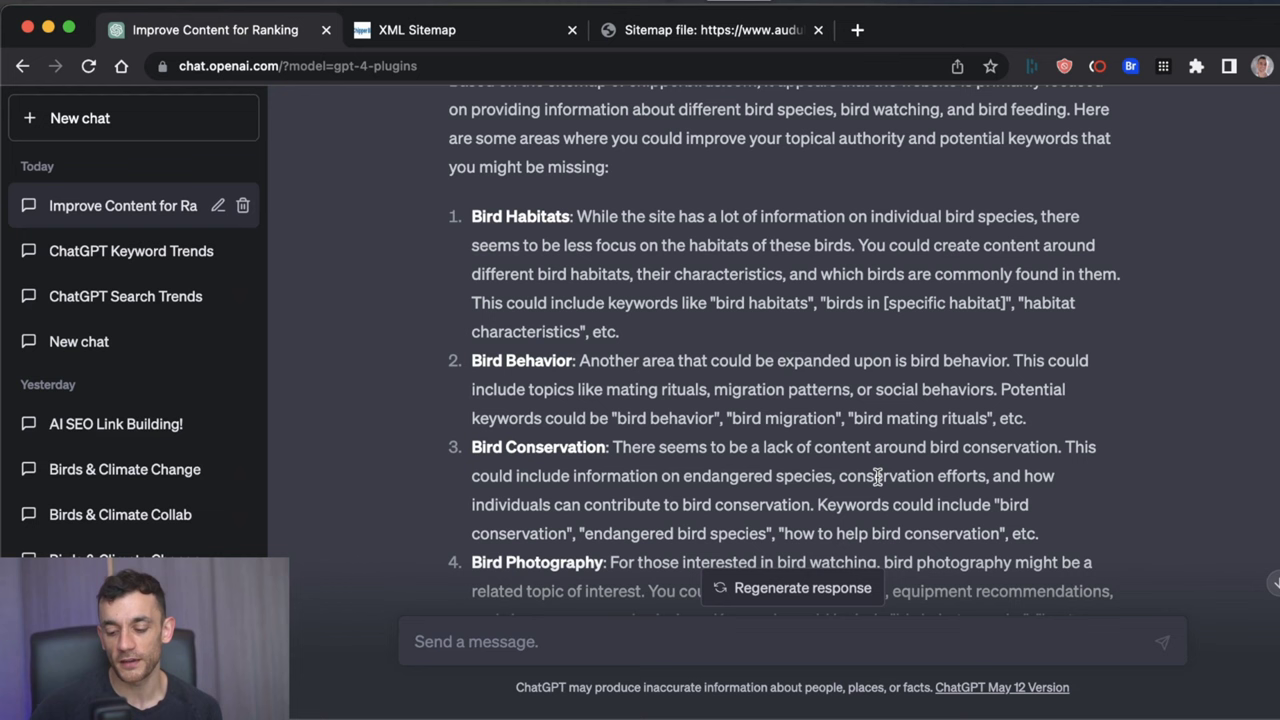
{"action": "scroll", "coordinate": [876, 477], "scroll_direction": "down", "scroll_amount": 5}
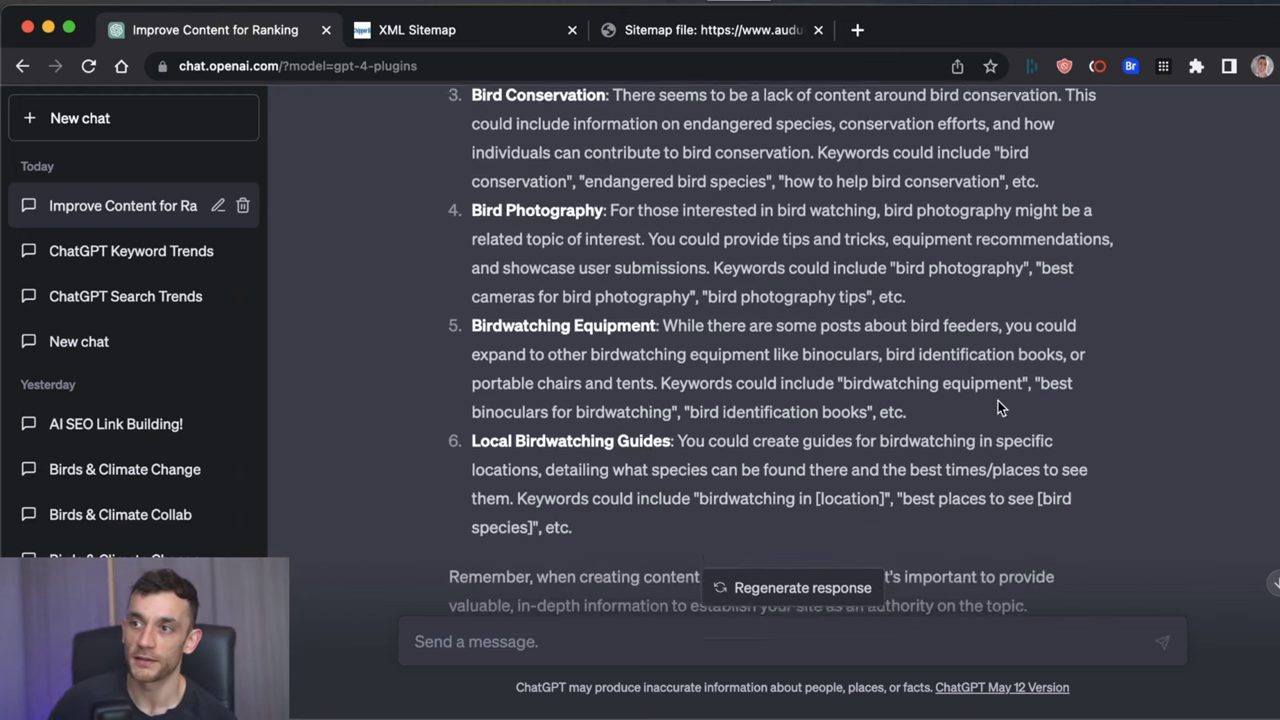
{"action": "left_click_drag", "start_coordinate": [459, 311], "coordinate": [724, 413]}
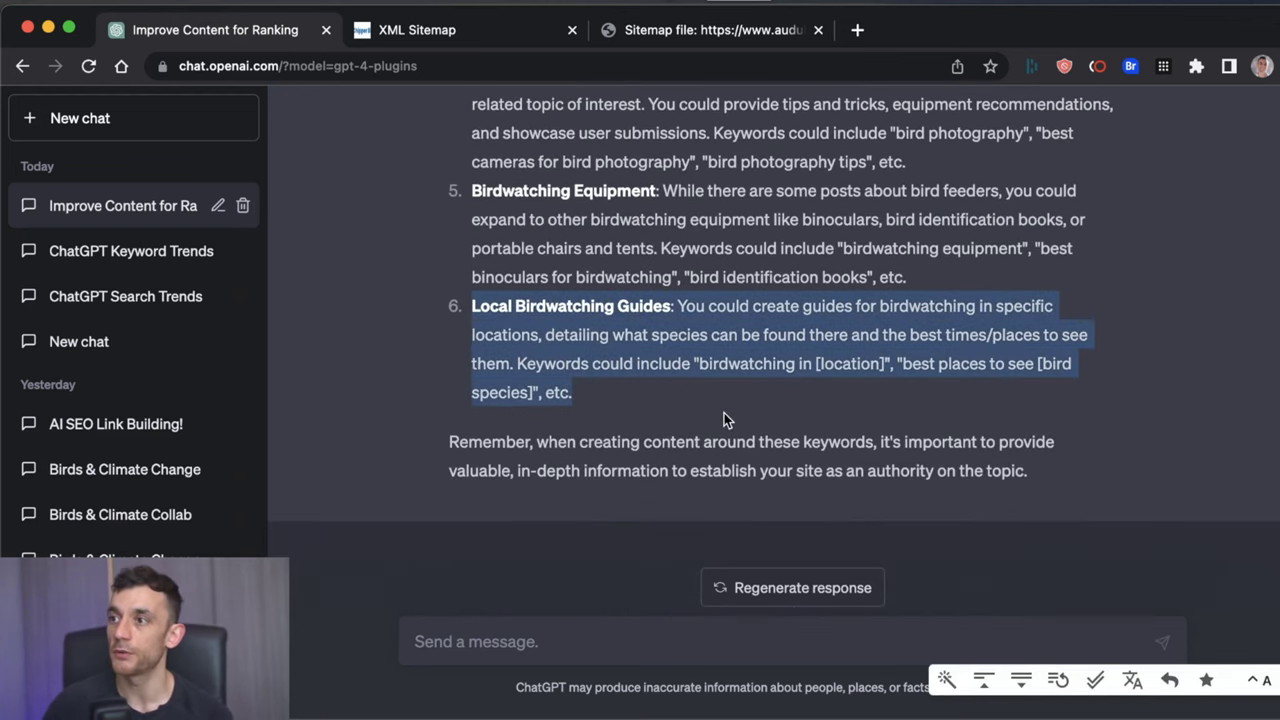
{"action": "left_click", "coordinate": [680, 366]}
{"action": "left_click_drag", "start_coordinate": [698, 365], "coordinate": [535, 395]}
{"action": "left_click", "coordinate": [916, 376]}
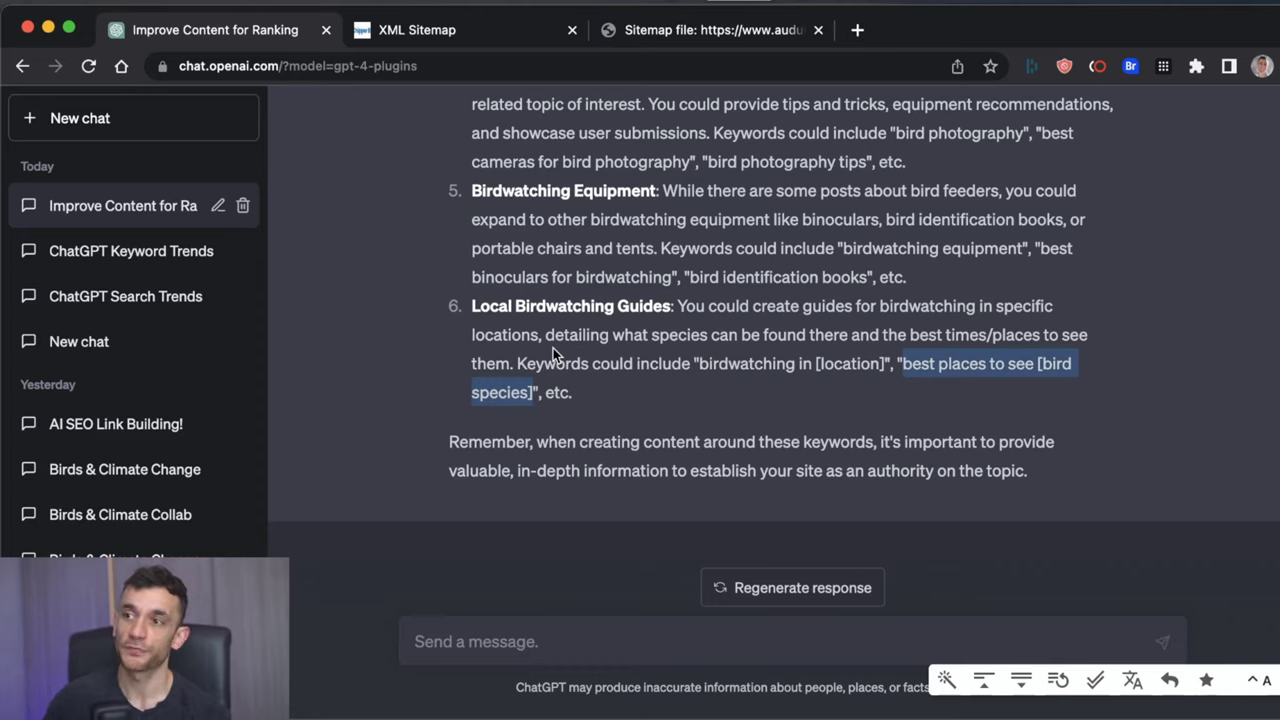
{"action": "left_click_drag", "start_coordinate": [472, 305], "coordinate": [666, 401]}
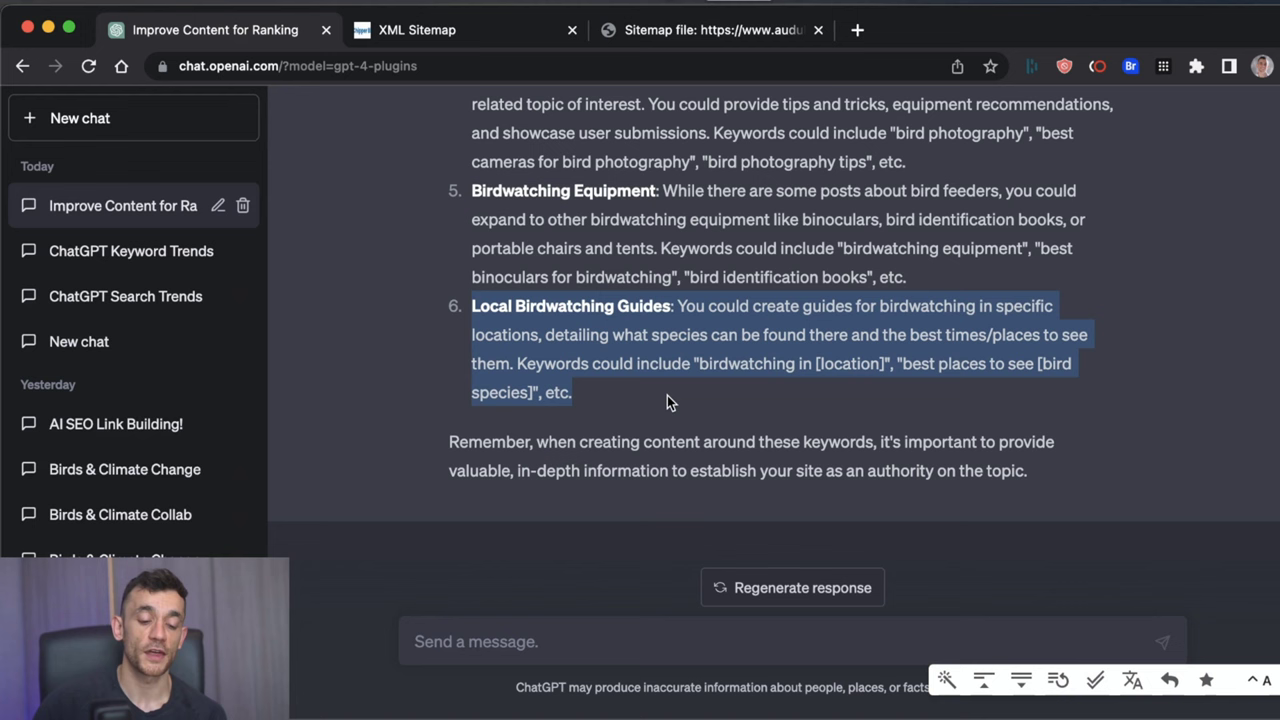
- Highlight the Birdwatching Equipment suggestion and its example items
{"action": "scroll", "coordinate": [667, 395], "scroll_direction": "up", "scroll_amount": 2}
{"action": "left_click_drag", "start_coordinate": [906, 404], "coordinate": [650, 387]}
{"action": "left_click_drag", "start_coordinate": [590, 347], "coordinate": [647, 372]}
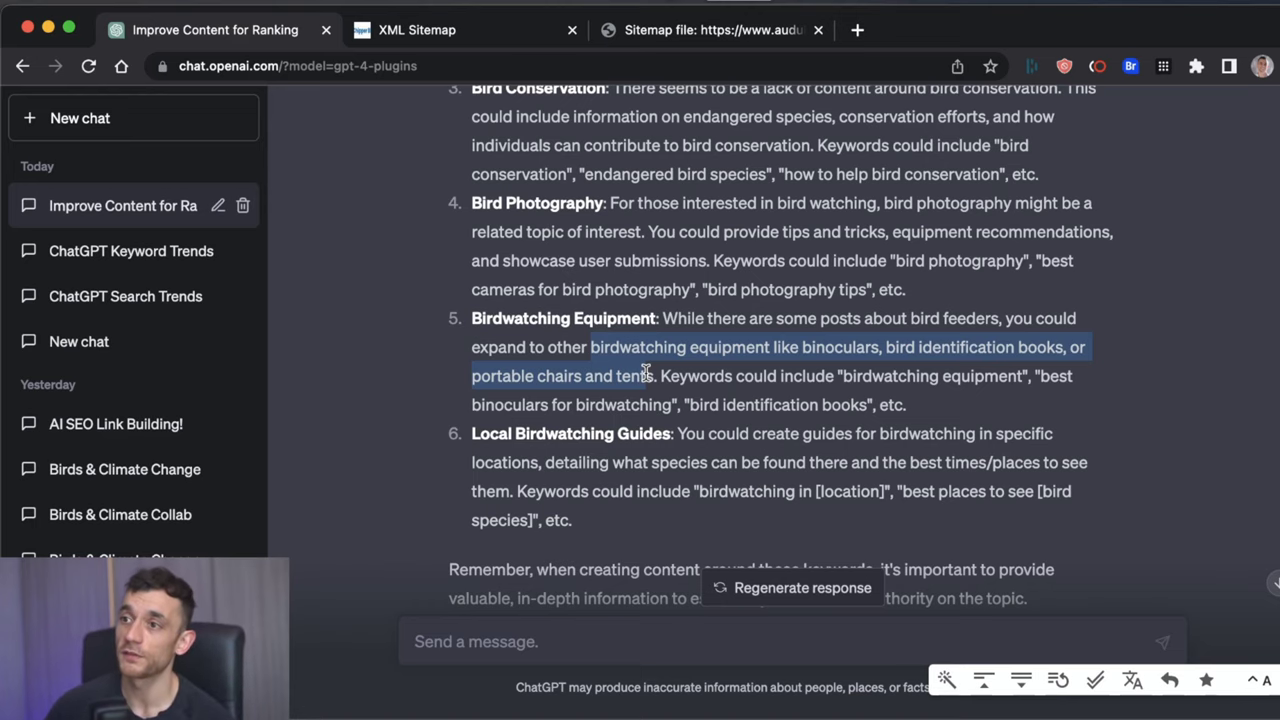
{"action": "scroll", "coordinate": [645, 372], "scroll_direction": "up", "scroll_amount": 2}
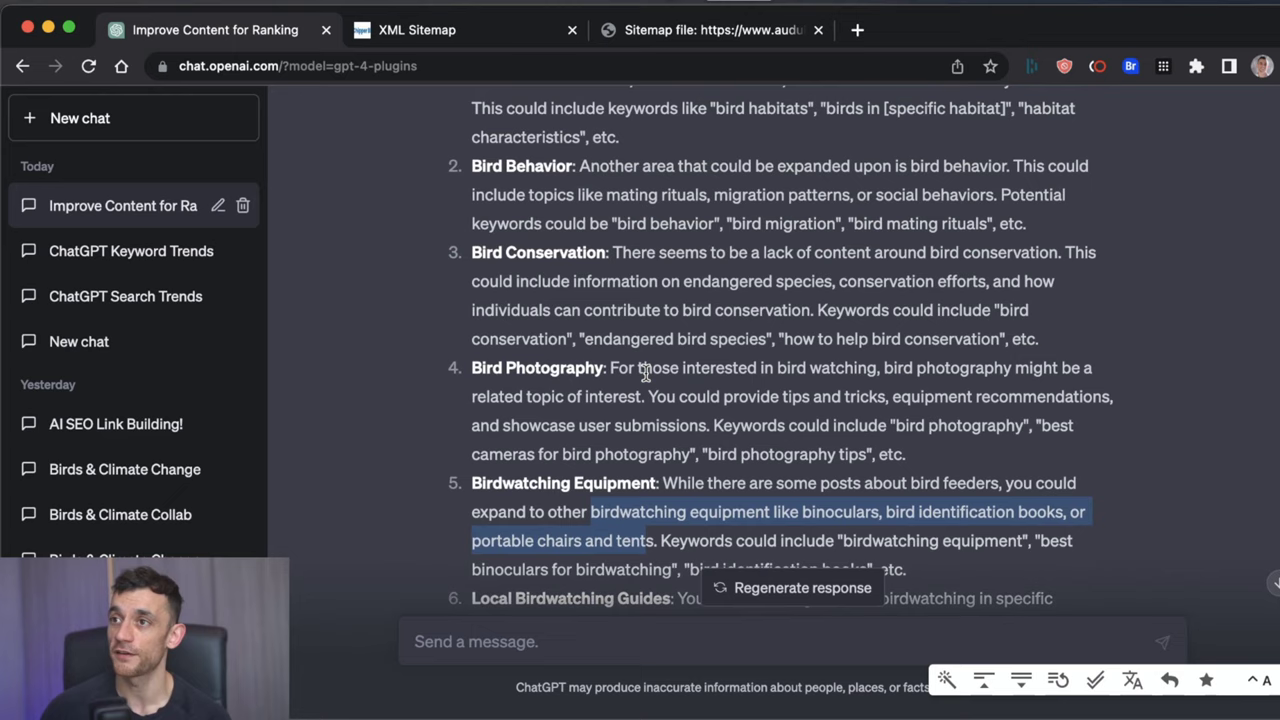
{"action": "scroll", "coordinate": [643, 380], "scroll_direction": "down", "scroll_amount": 2}
{"action": "left_click", "coordinate": [641, 392]}
{"action": "left_click_drag", "start_coordinate": [908, 421], "coordinate": [472, 336]}
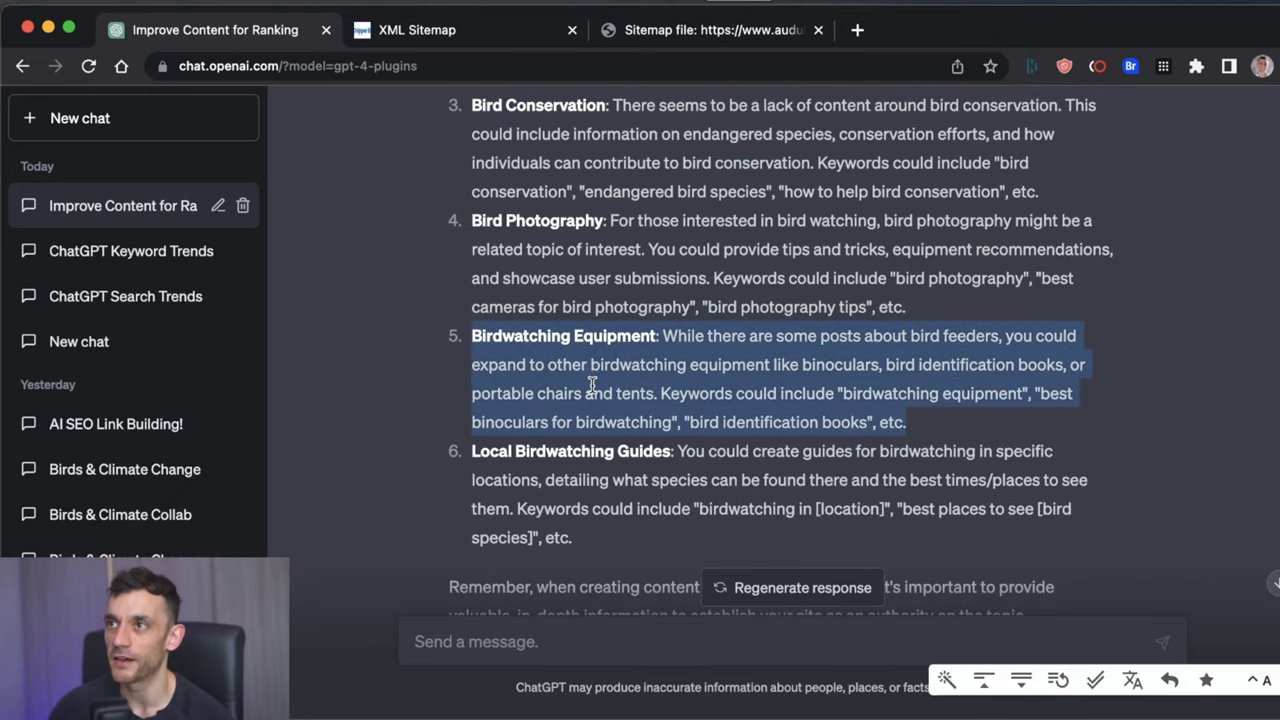
- Highlight the Bird Conservation suggestion
{"action": "scroll", "coordinate": [600, 340], "scroll_direction": "up", "scroll_amount": 1}
{"action": "scroll", "coordinate": [560, 360], "scroll_direction": "up", "scroll_amount": 5}
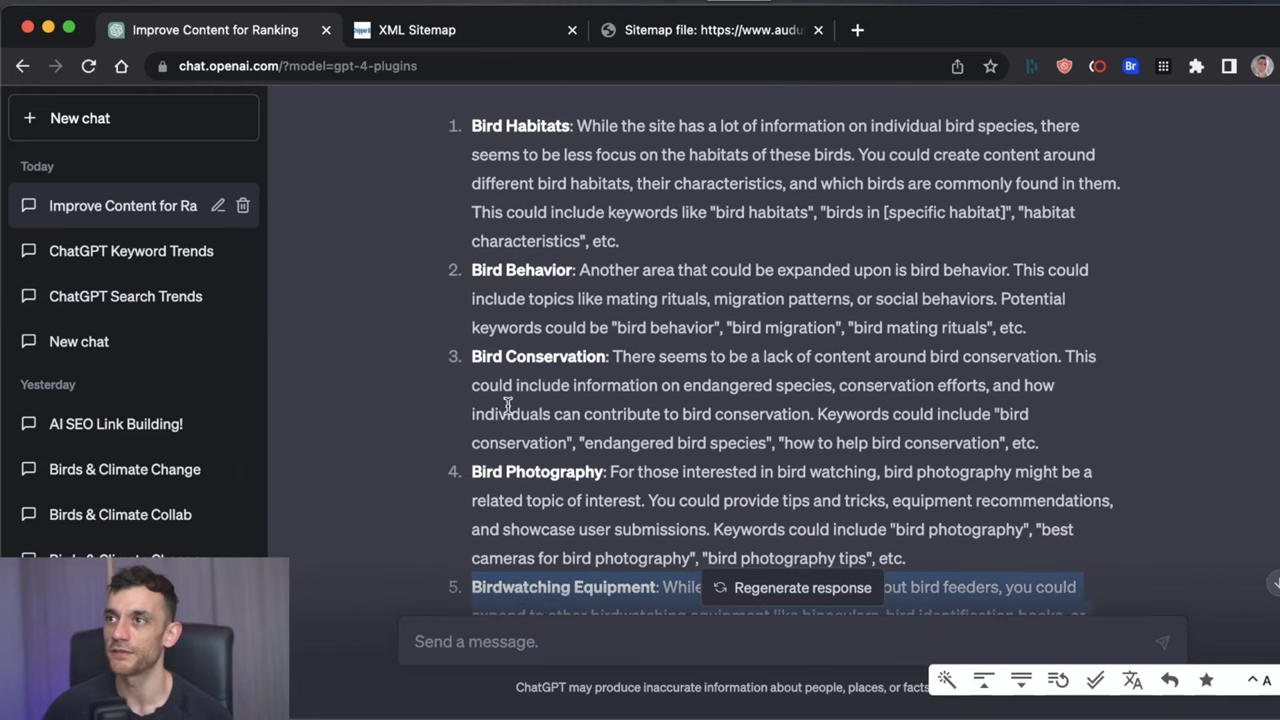
{"action": "triple_click", "coordinate": [508, 404]}
{"action": "left_click", "coordinate": [724, 408]}
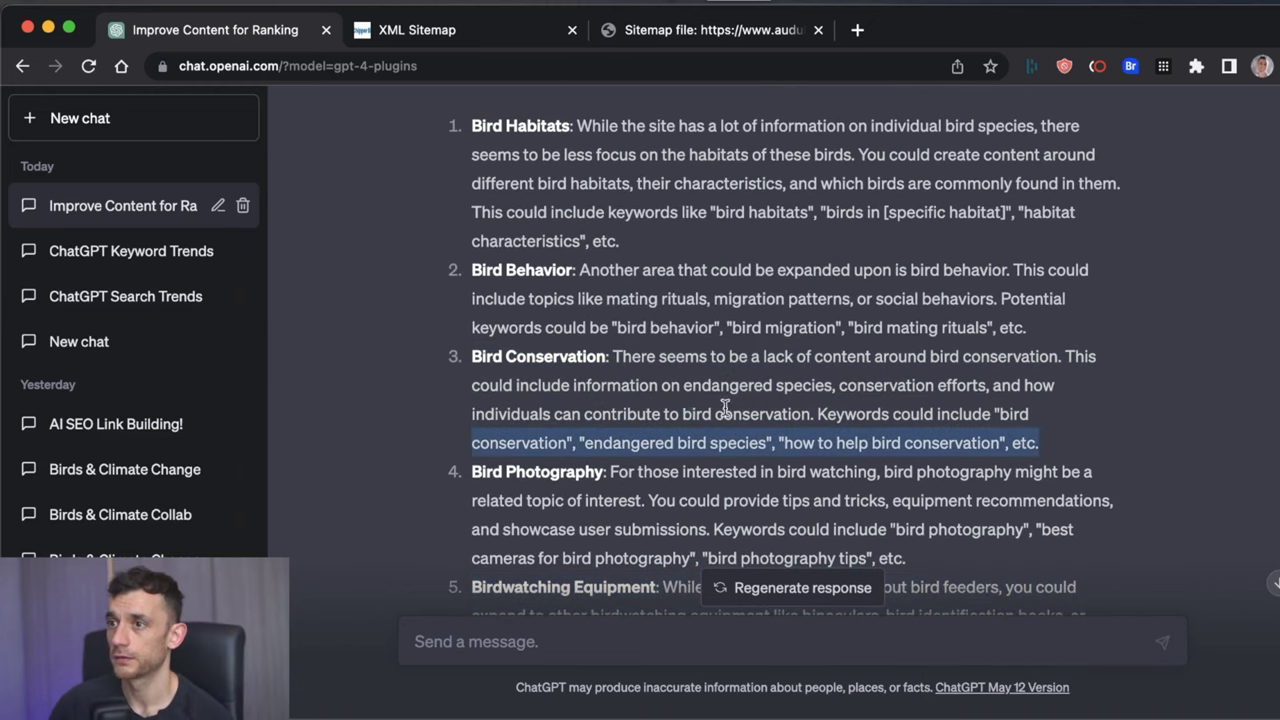
{"action": "triple_click", "coordinate": [687, 400]}
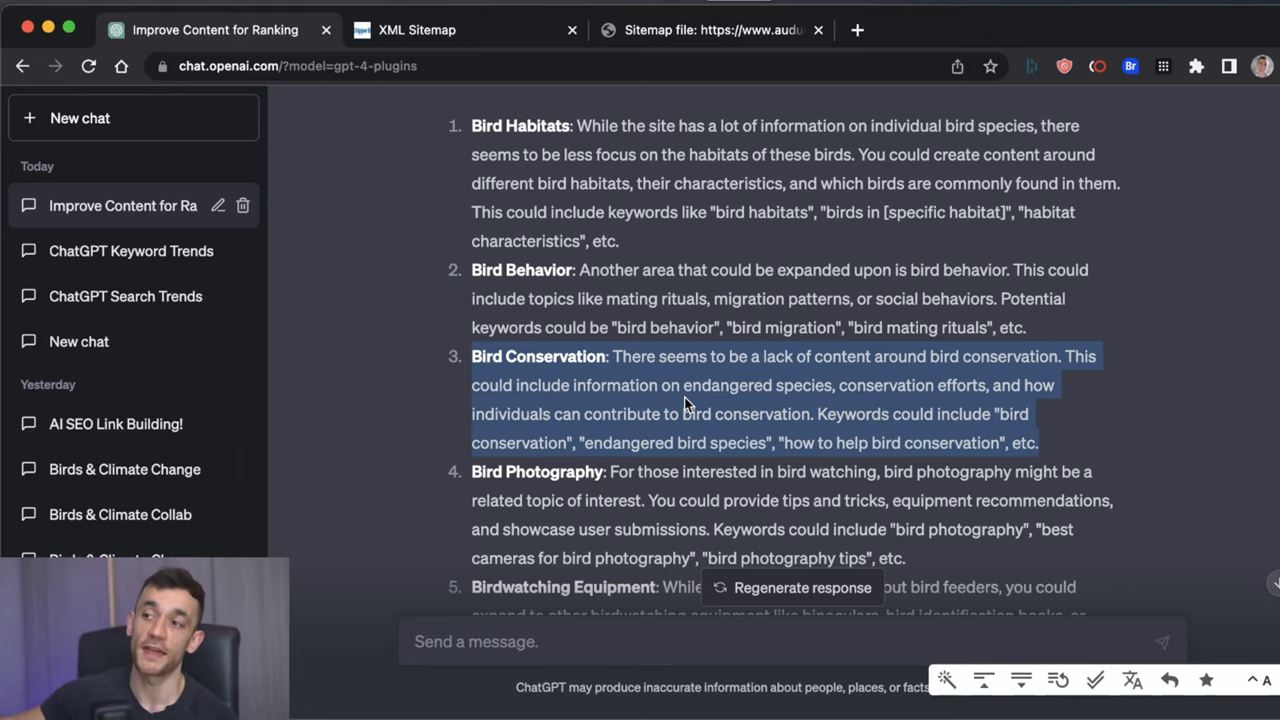
{"action": "scroll", "coordinate": [713, 424], "scroll_direction": "up", "scroll_amount": 10}
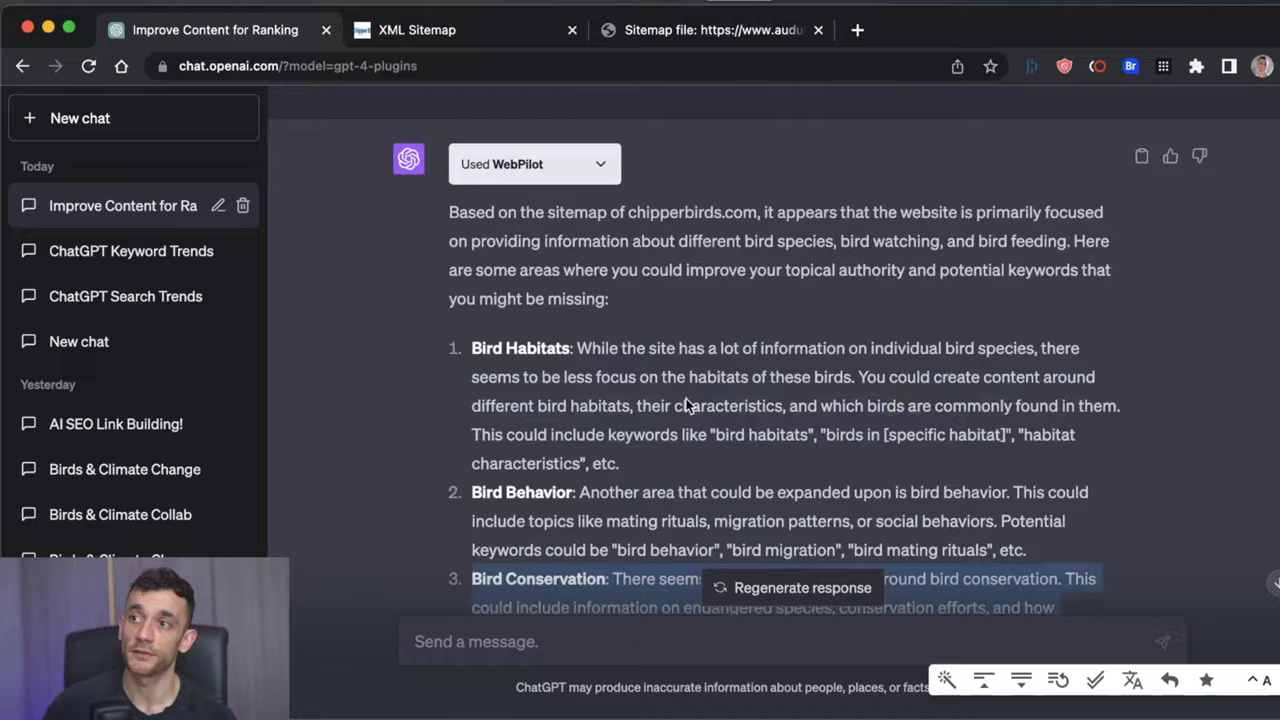
- Select the drafted competitor keyword gap prompt comparing chipperbirds.com with audubon.org
{"action": "scroll", "coordinate": [713, 424], "scroll_direction": "down", "scroll_amount": 15}
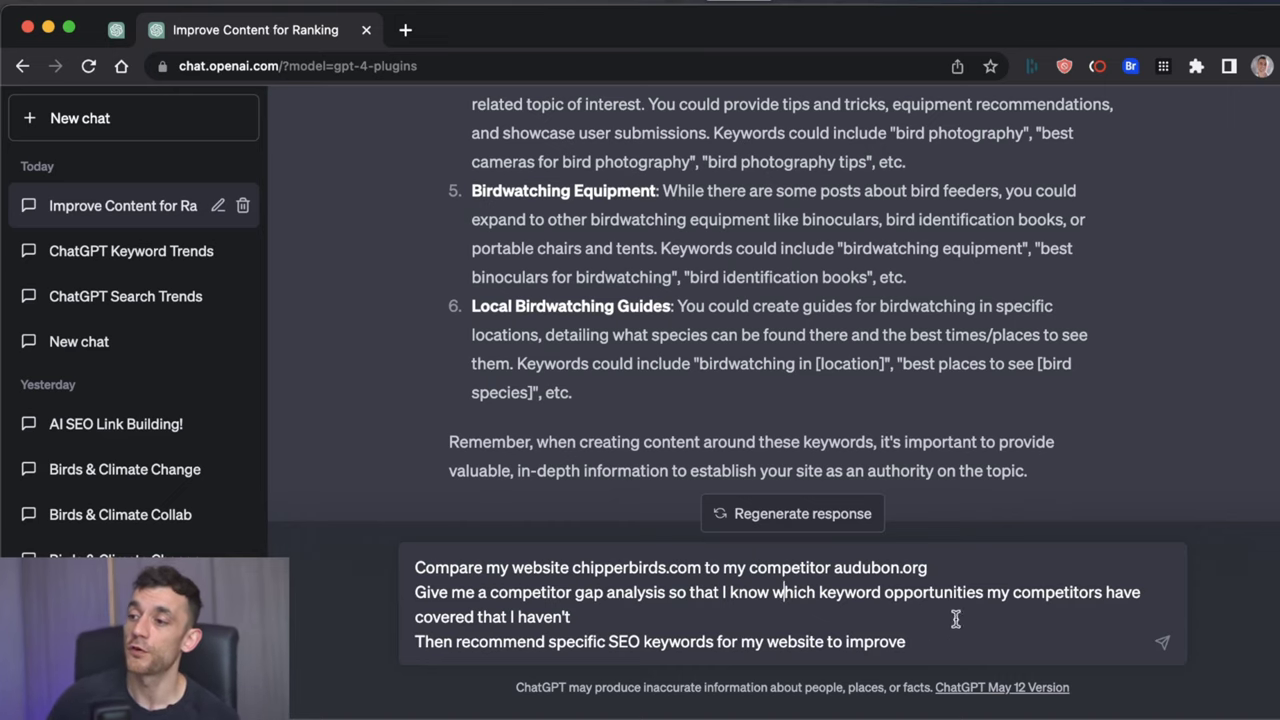
{"action": "left_click_drag", "start_coordinate": [990, 641], "coordinate": [400, 560]}
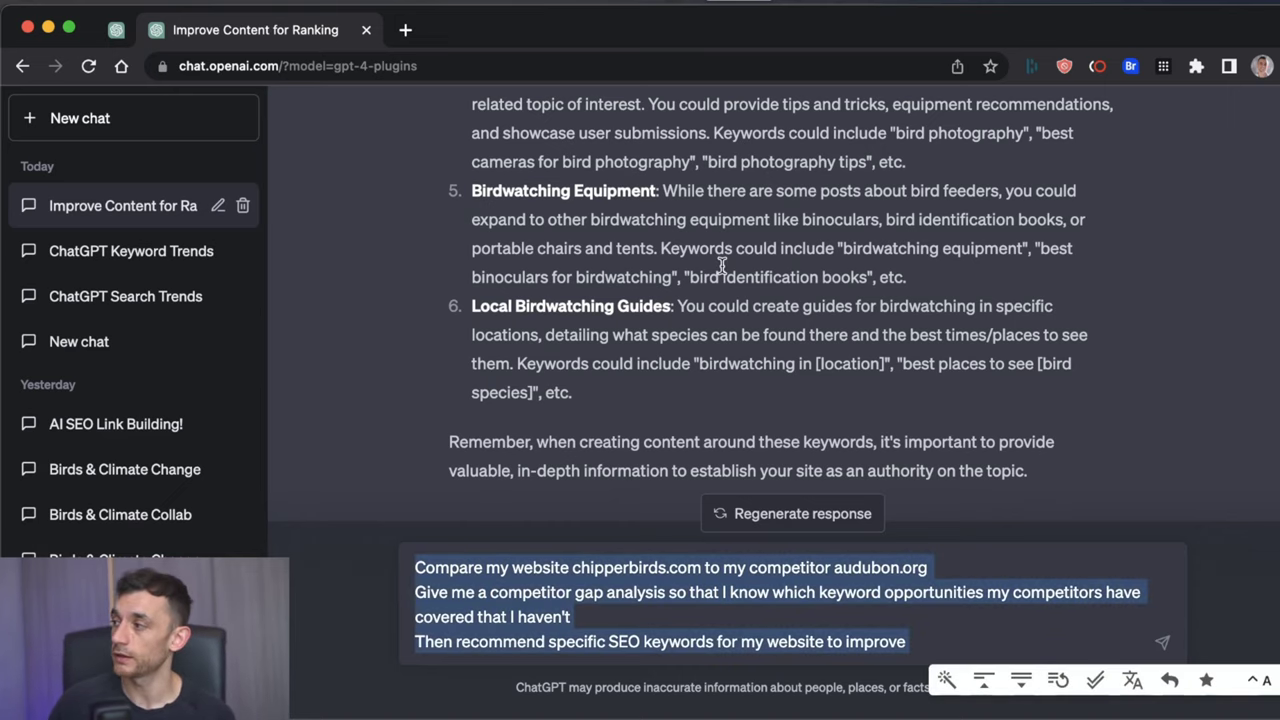
- Send the audubon.org competitor gap prompt and review the Conservation and Activism and Bird News suggestions
{"action": "key", "text": "Return"}
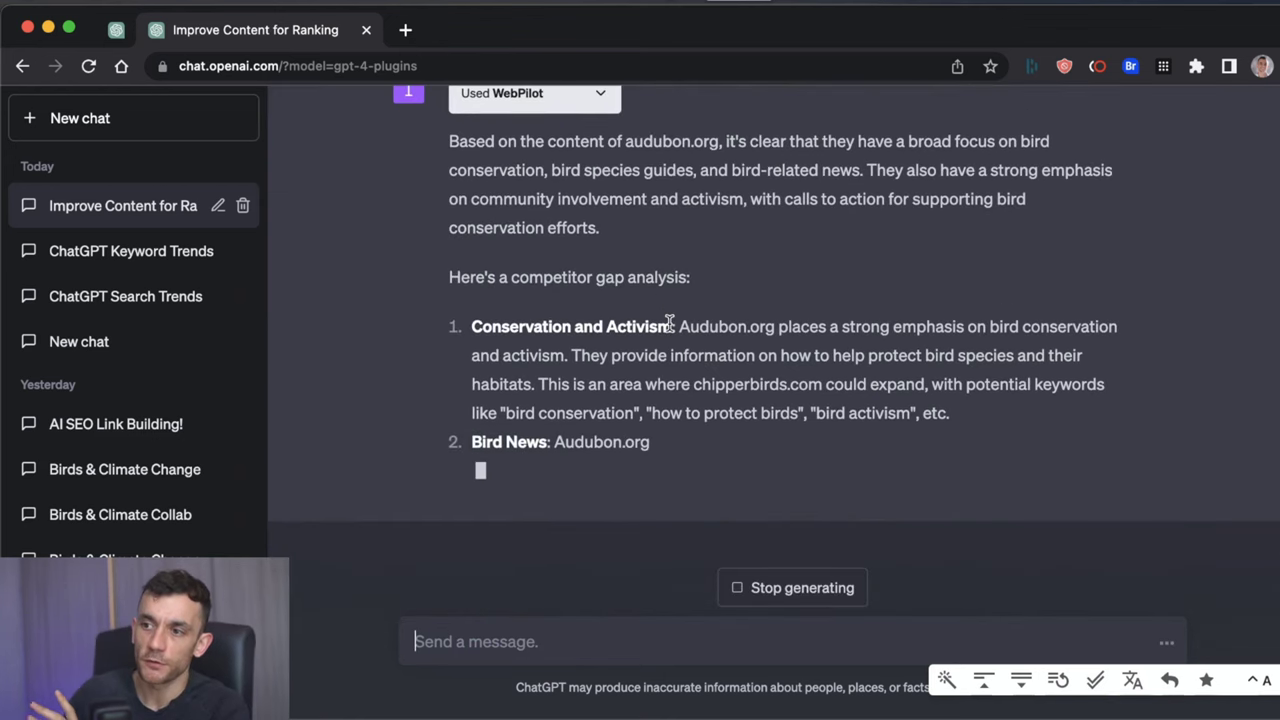
{"action": "scroll", "coordinate": [669, 323], "scroll_direction": "up", "scroll_amount": 3}
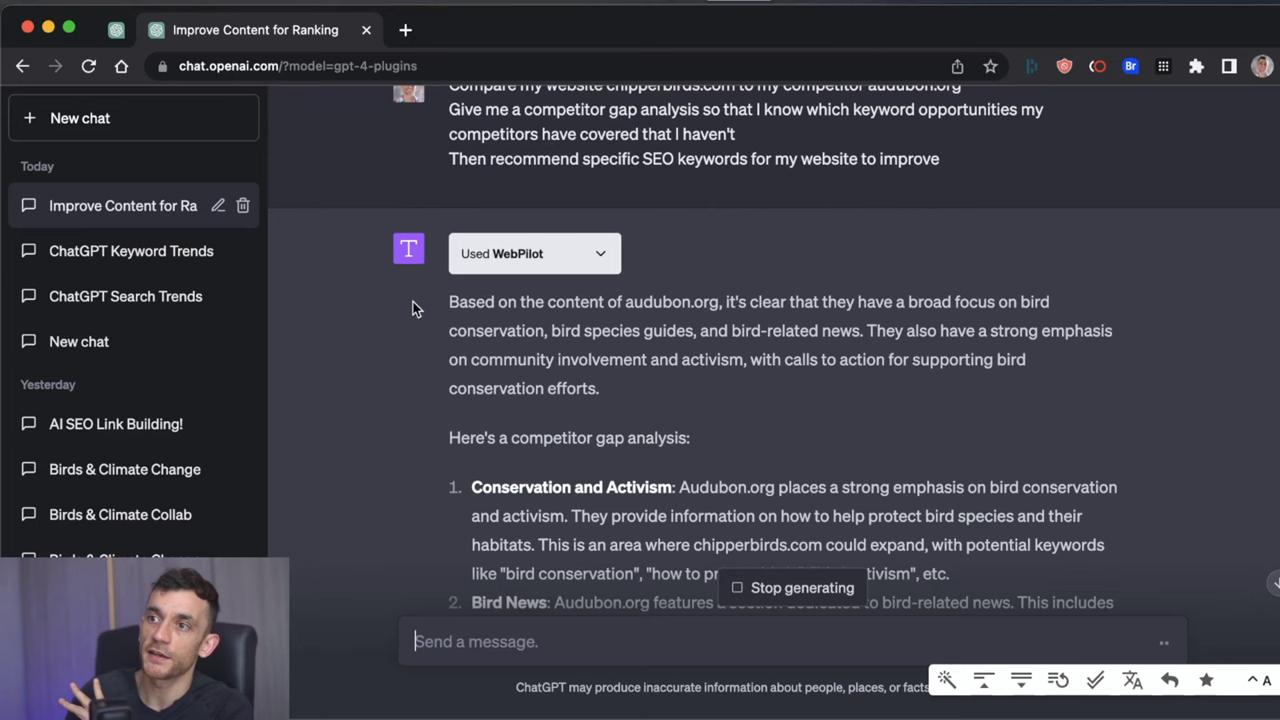
{"action": "left_click_drag", "start_coordinate": [415, 309], "coordinate": [659, 344]}
{"action": "left_click", "coordinate": [660, 346]}
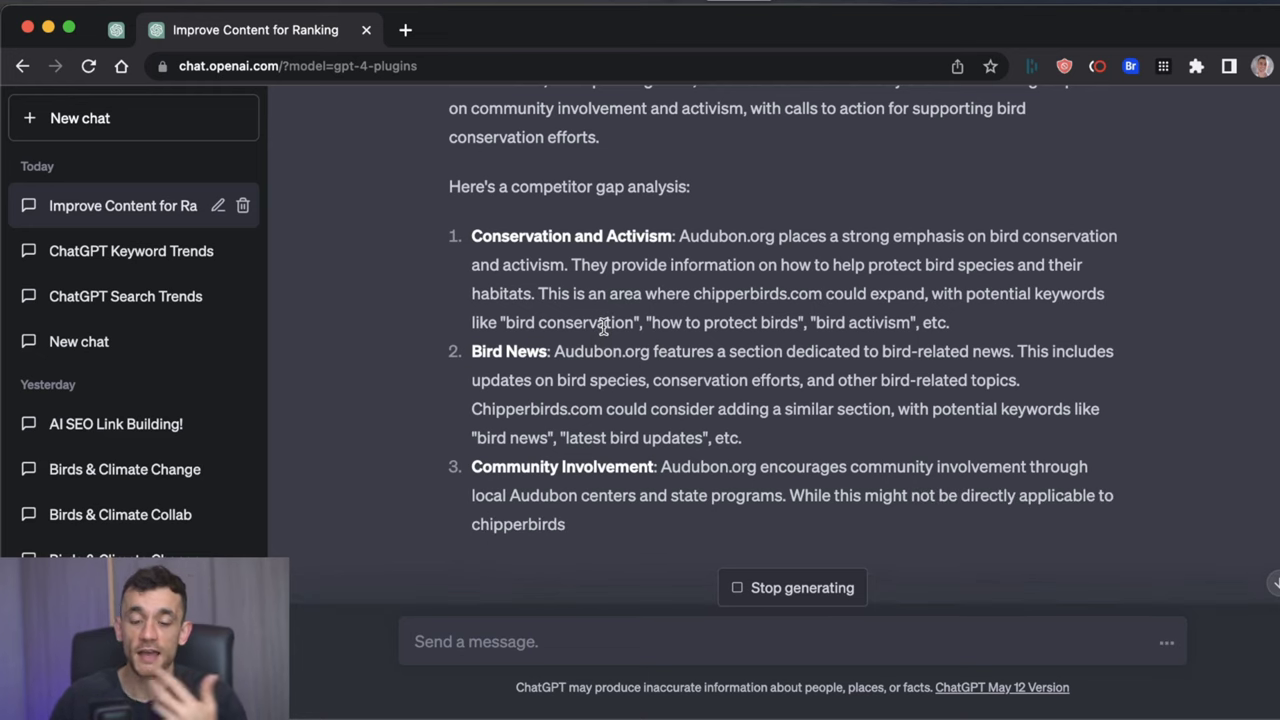
{"action": "left_click_drag", "start_coordinate": [673, 181], "coordinate": [471, 185]}
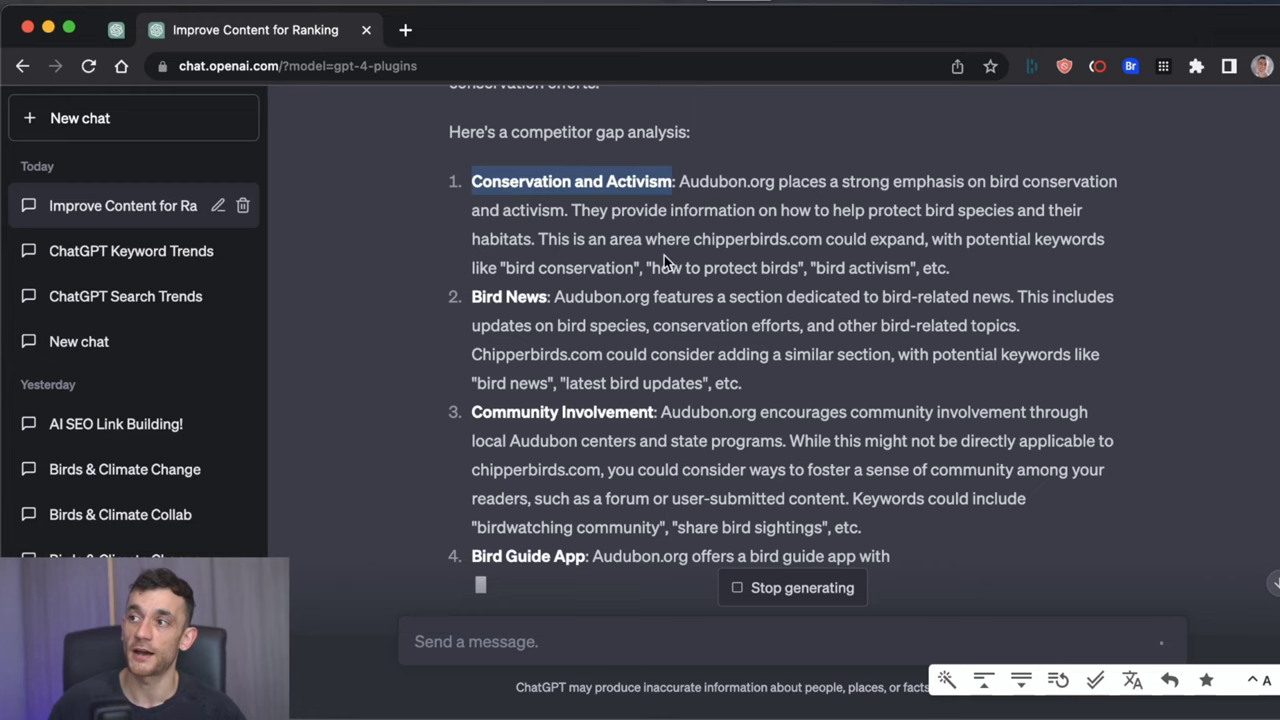
{"action": "left_click_drag", "start_coordinate": [649, 263], "coordinate": [851, 266]}
{"action": "left_click", "coordinate": [485, 267]}
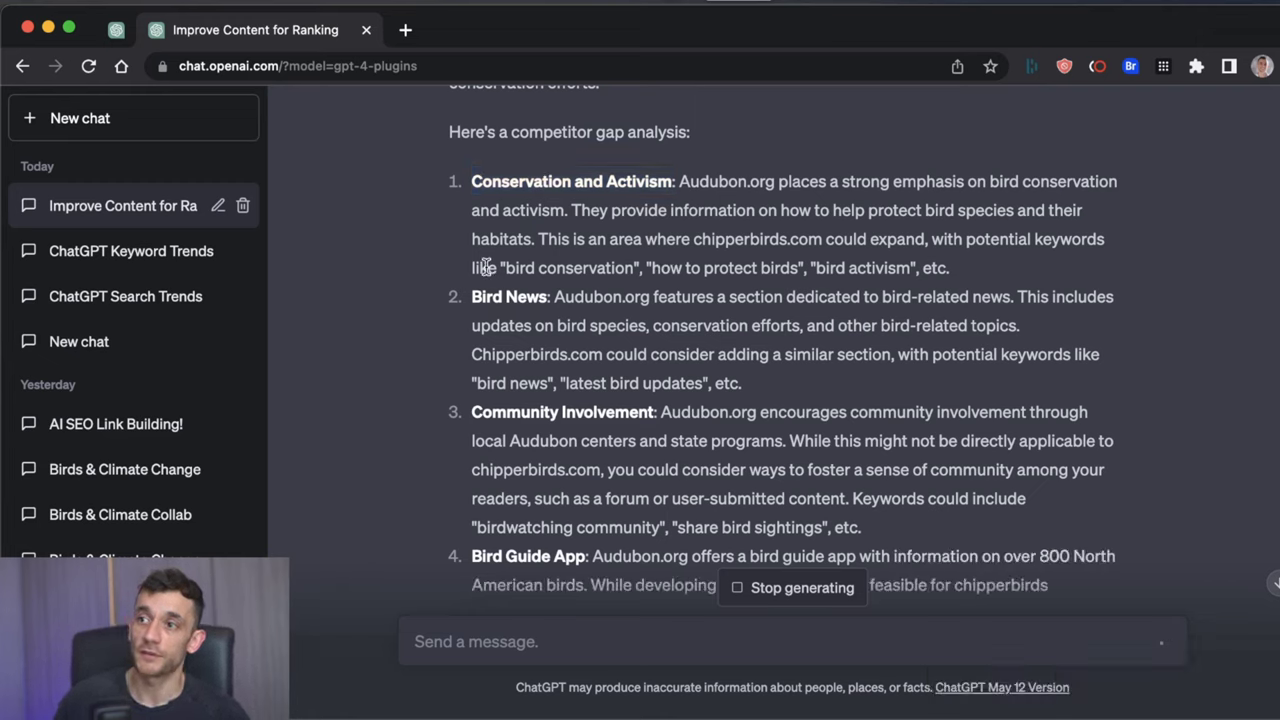
{"action": "left_click_drag", "start_coordinate": [498, 267], "coordinate": [645, 270]}
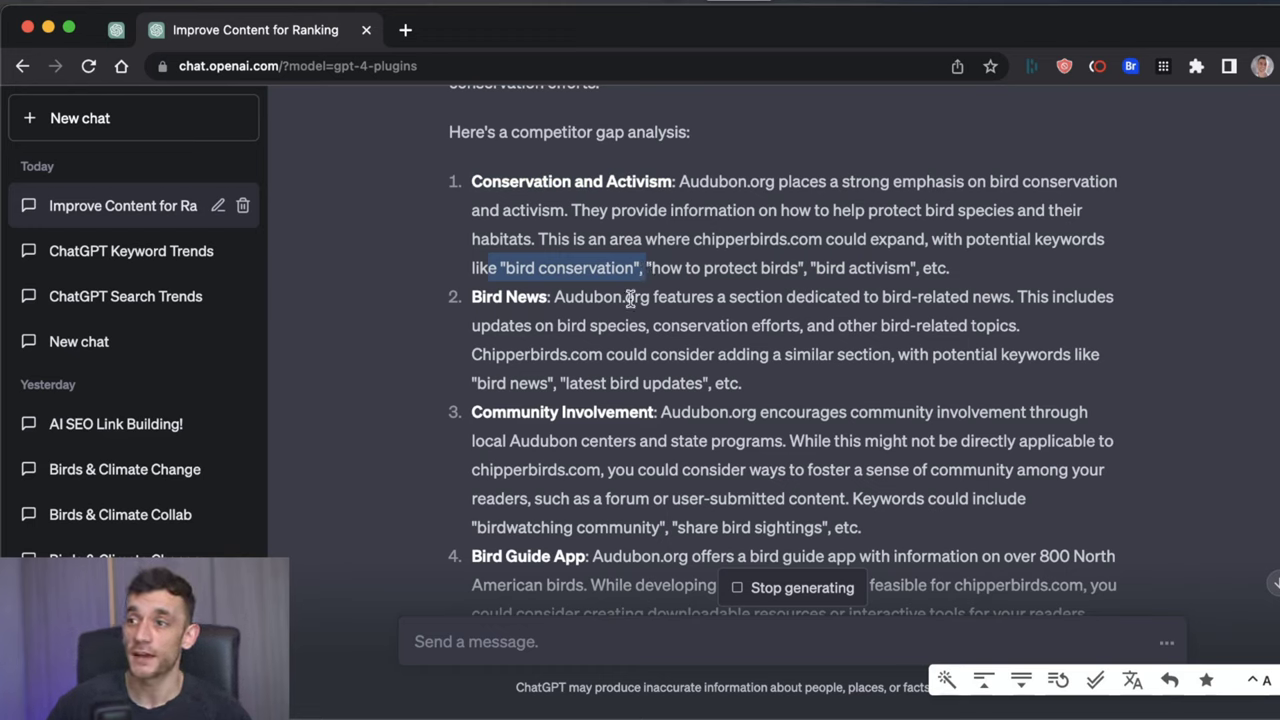
{"action": "left_click", "coordinate": [632, 300]}
{"action": "left_click_drag", "start_coordinate": [806, 387], "coordinate": [471, 297]}
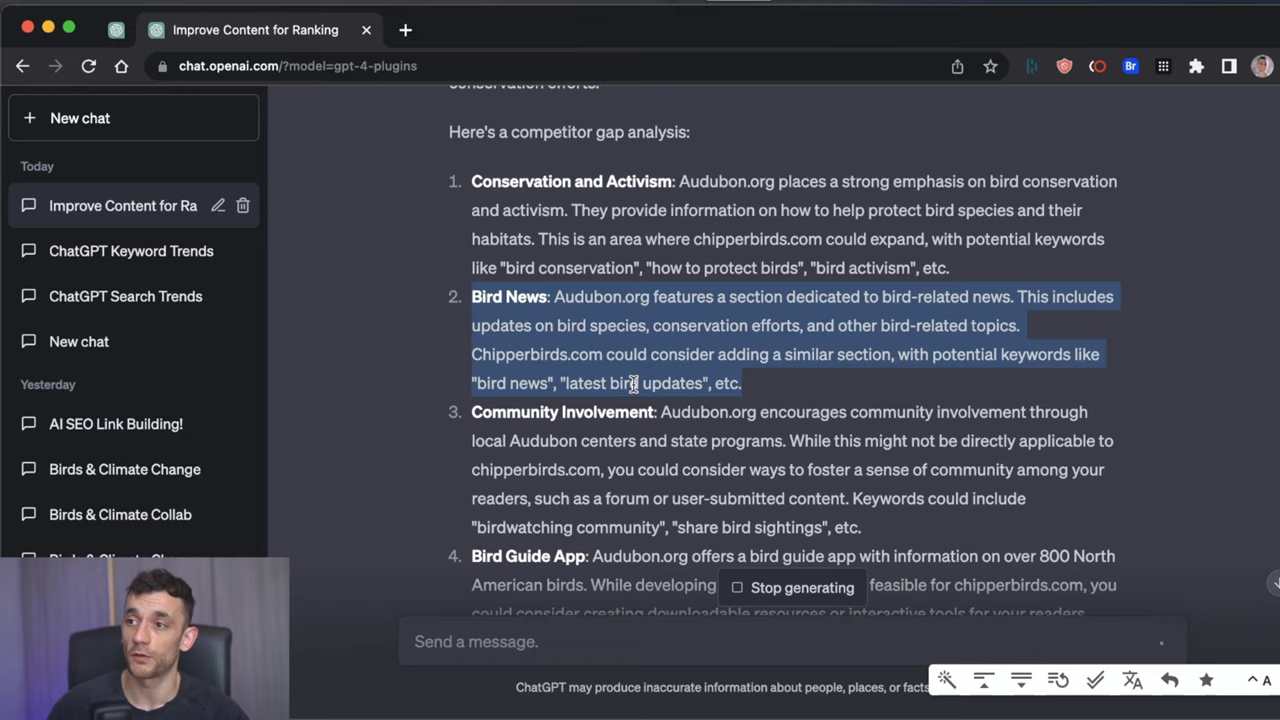
- Scroll through the Bird Guide App suggestion and the 11 keywords, then open a new browser tab
{"action": "scroll", "coordinate": [633, 384], "scroll_direction": "down", "scroll_amount": 4}
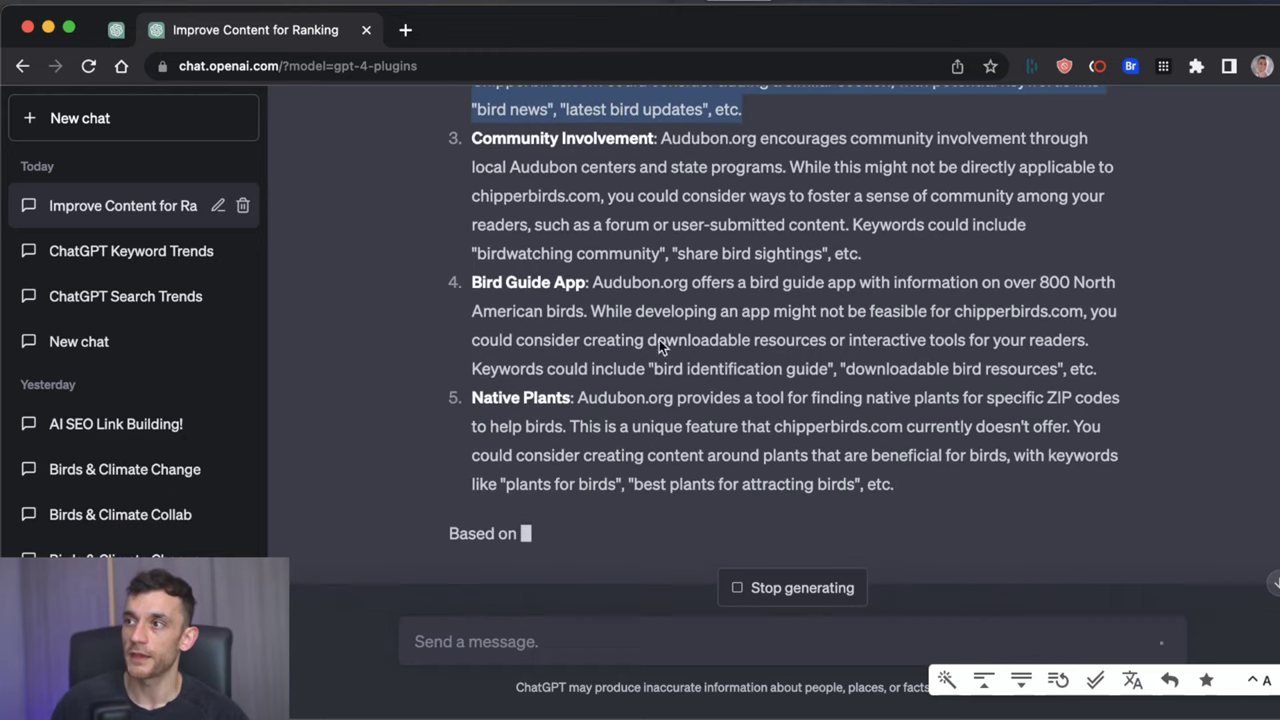
{"action": "left_click_drag", "start_coordinate": [1088, 340], "coordinate": [1115, 368]}
{"action": "left_click", "coordinate": [515, 302]}
{"action": "scroll", "coordinate": [1112, 368], "scroll_direction": "up", "scroll_amount": 4}
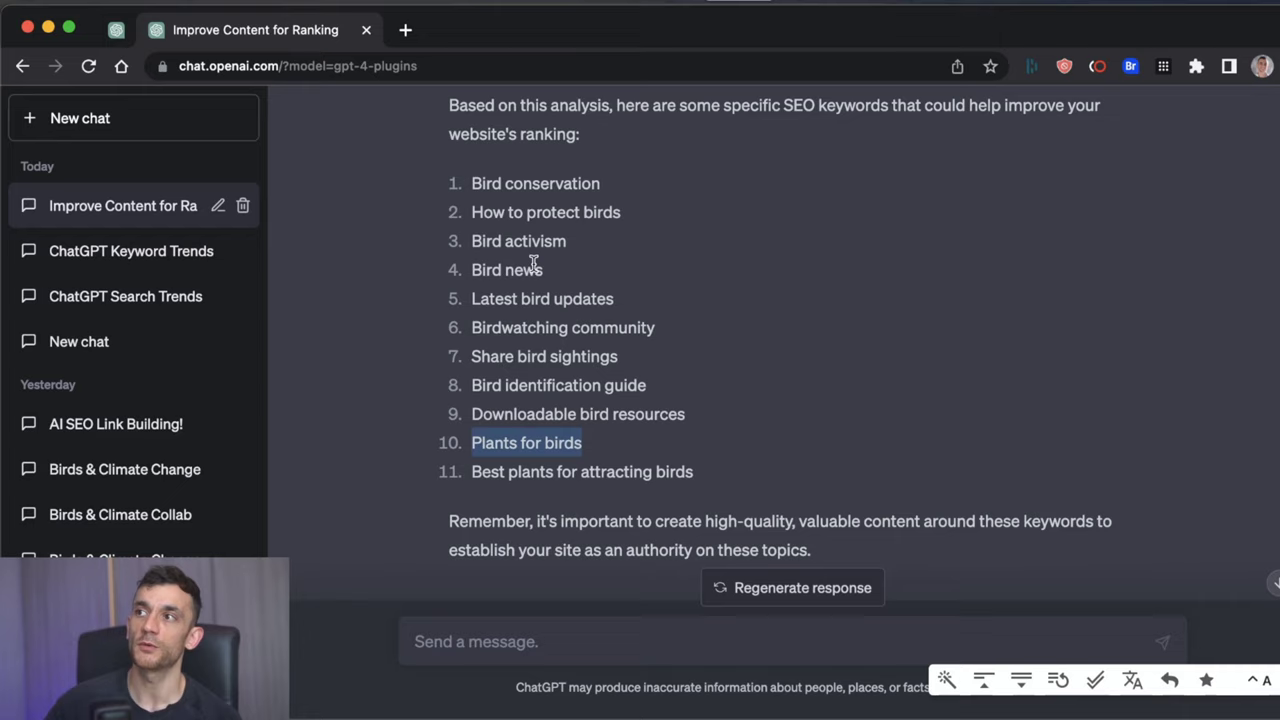
{"action": "scroll", "coordinate": [533, 265], "scroll_direction": "up", "scroll_amount": 4}
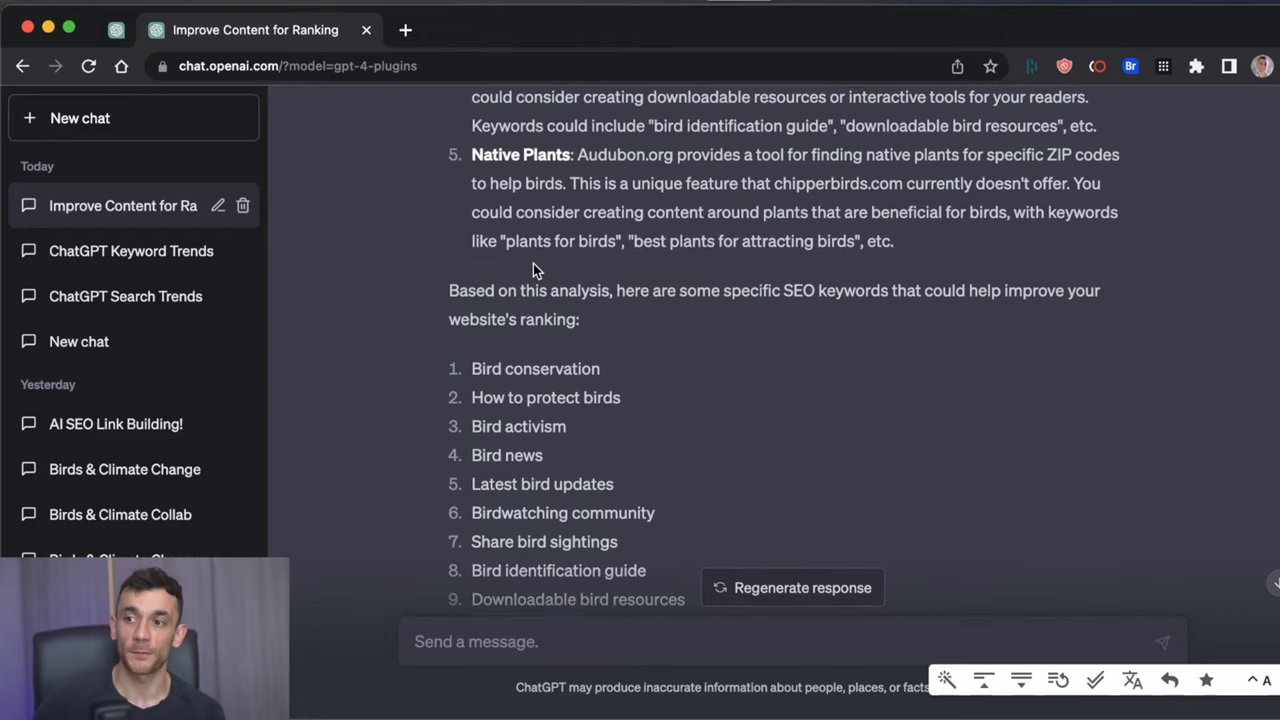
{"action": "scroll", "coordinate": [606, 374], "scroll_direction": "down", "scroll_amount": 4}
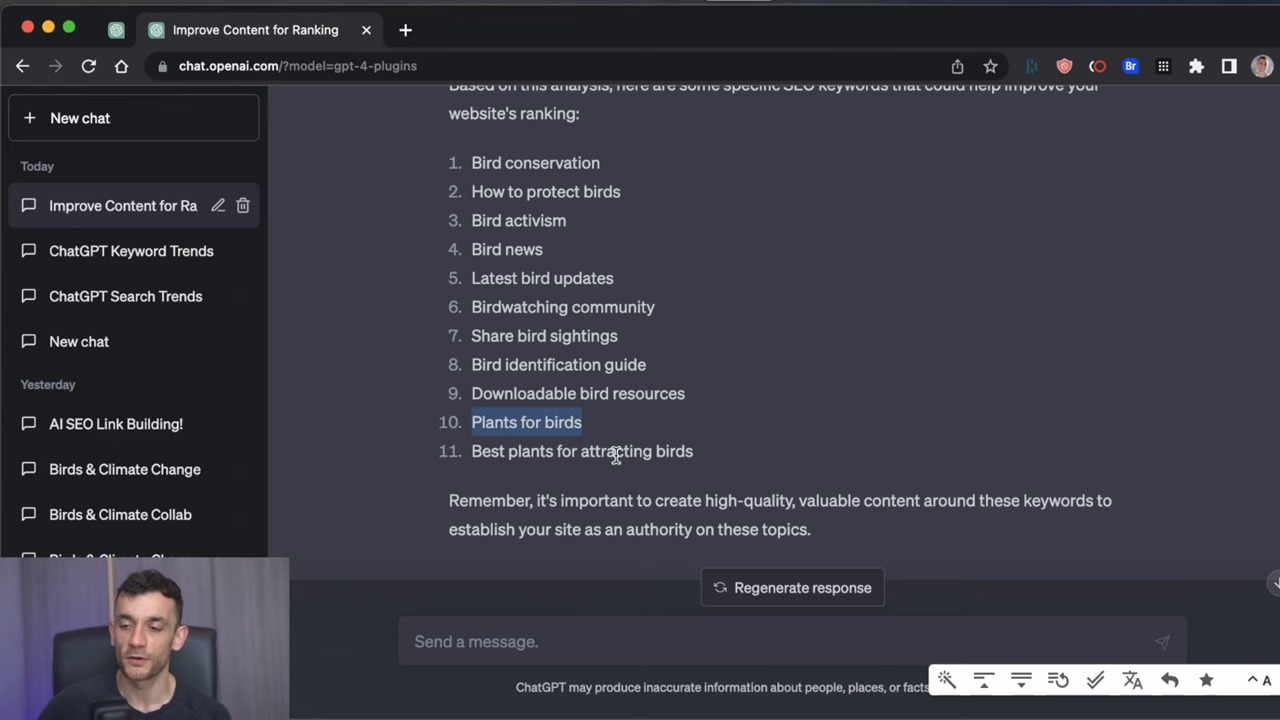
{"action": "key", "text": "ctrl+t"}
- Search Google for site:chipperbirds.com "Plants for birds", copying the keyword from ChatGPT
{"action": "type", "text": "site:chipperbirds.com"}
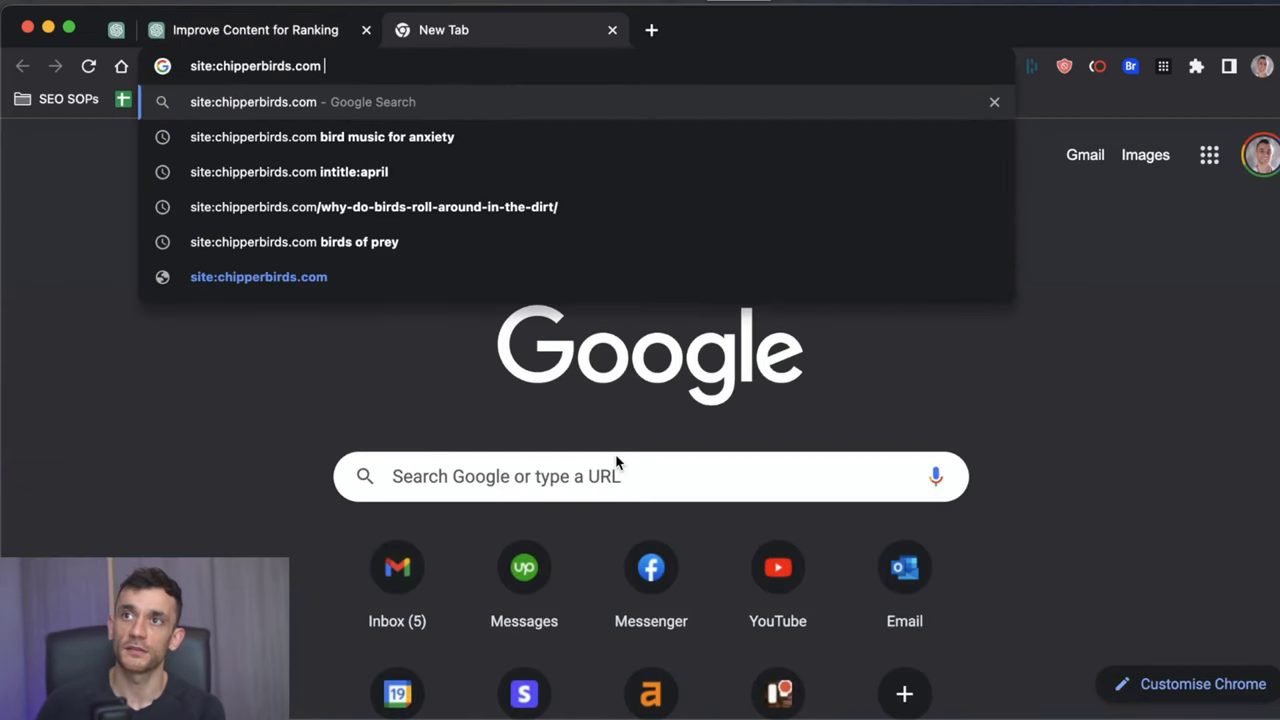
{"action": "key", "text": "ctrl+shift+Tab"}
{"action": "left_click", "coordinate": [493, 424]}
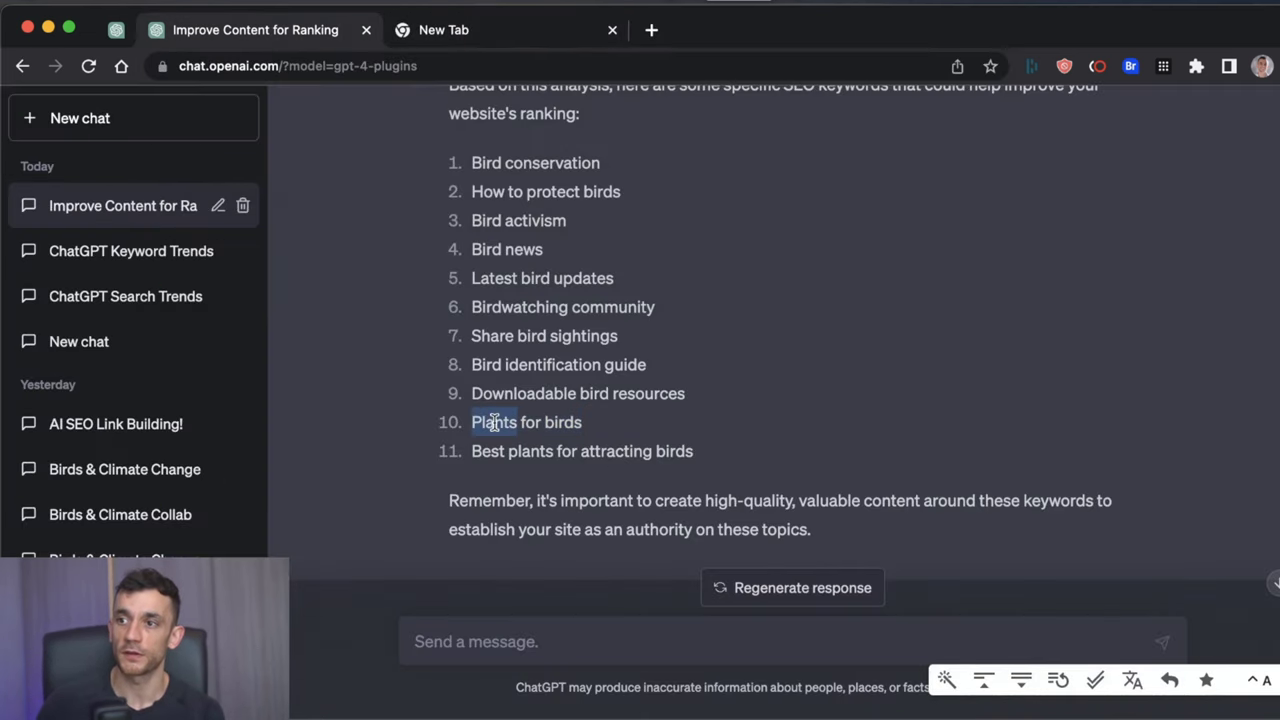
{"action": "triple_click", "coordinate": [493, 424]}
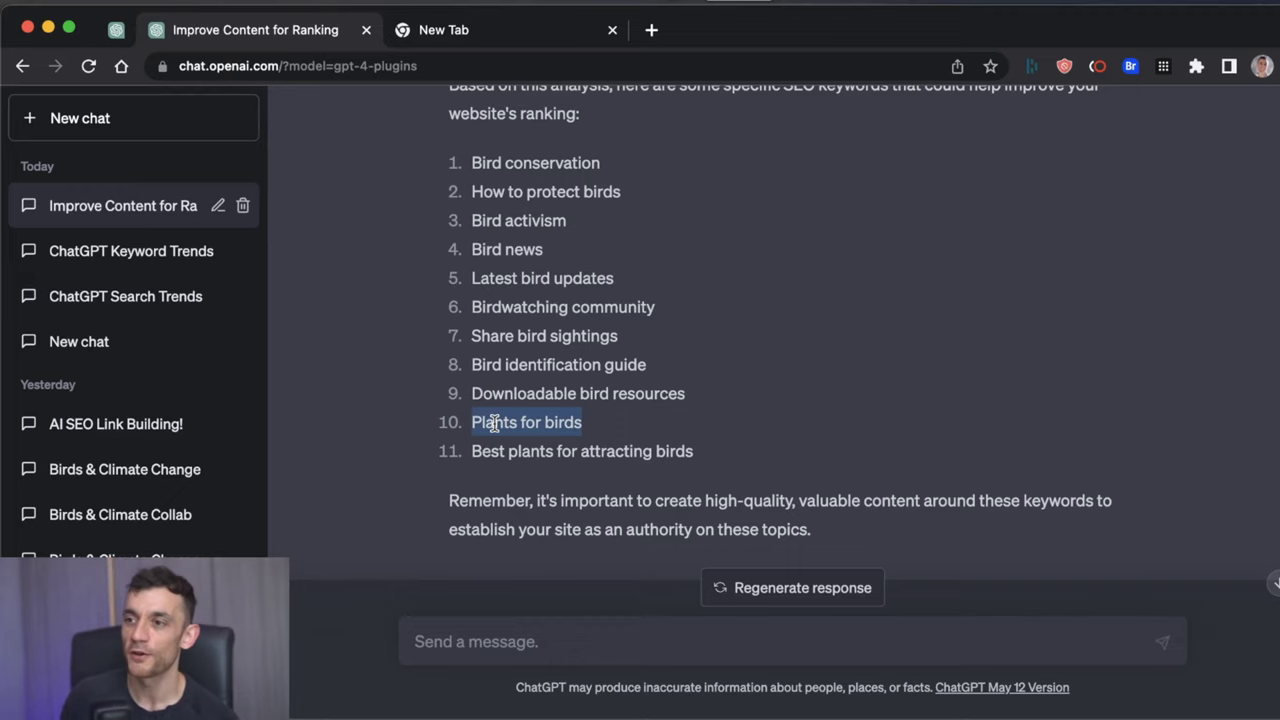
{"action": "key", "text": "ctrl+Tab"}
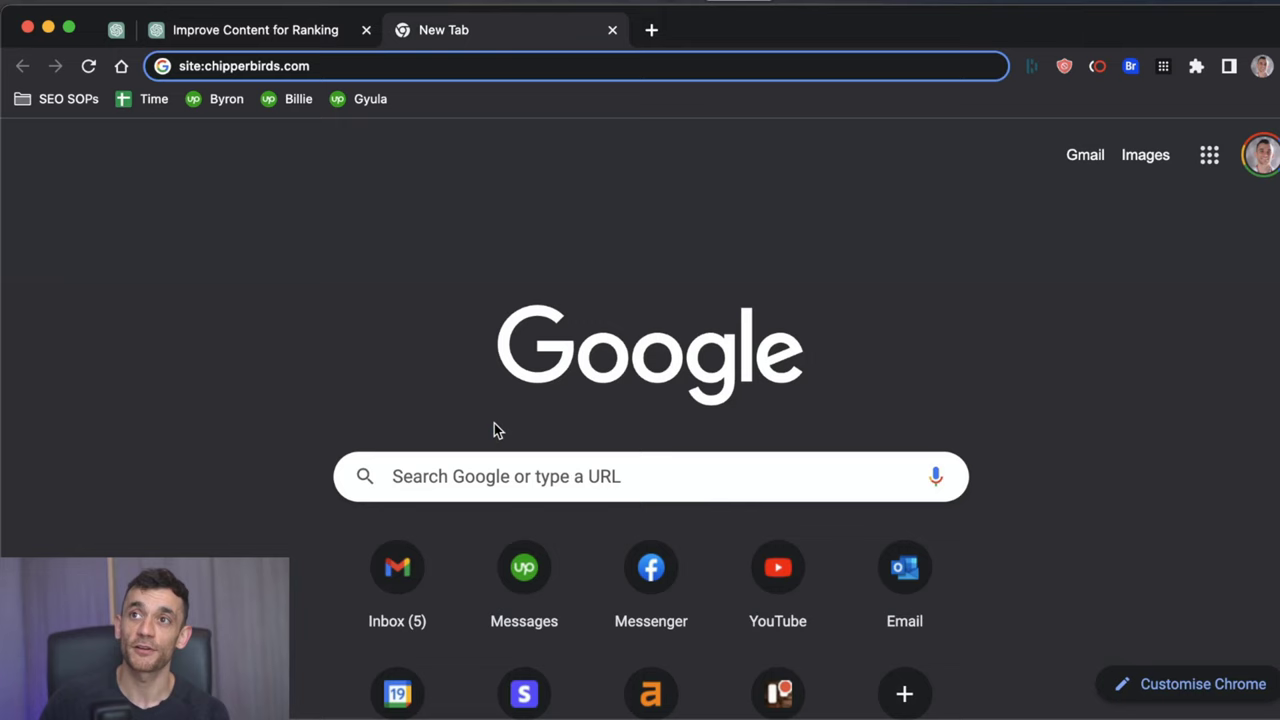
{"action": "type", "text": "\"Plants for birds\""}
{"action": "key", "text": "Return"}
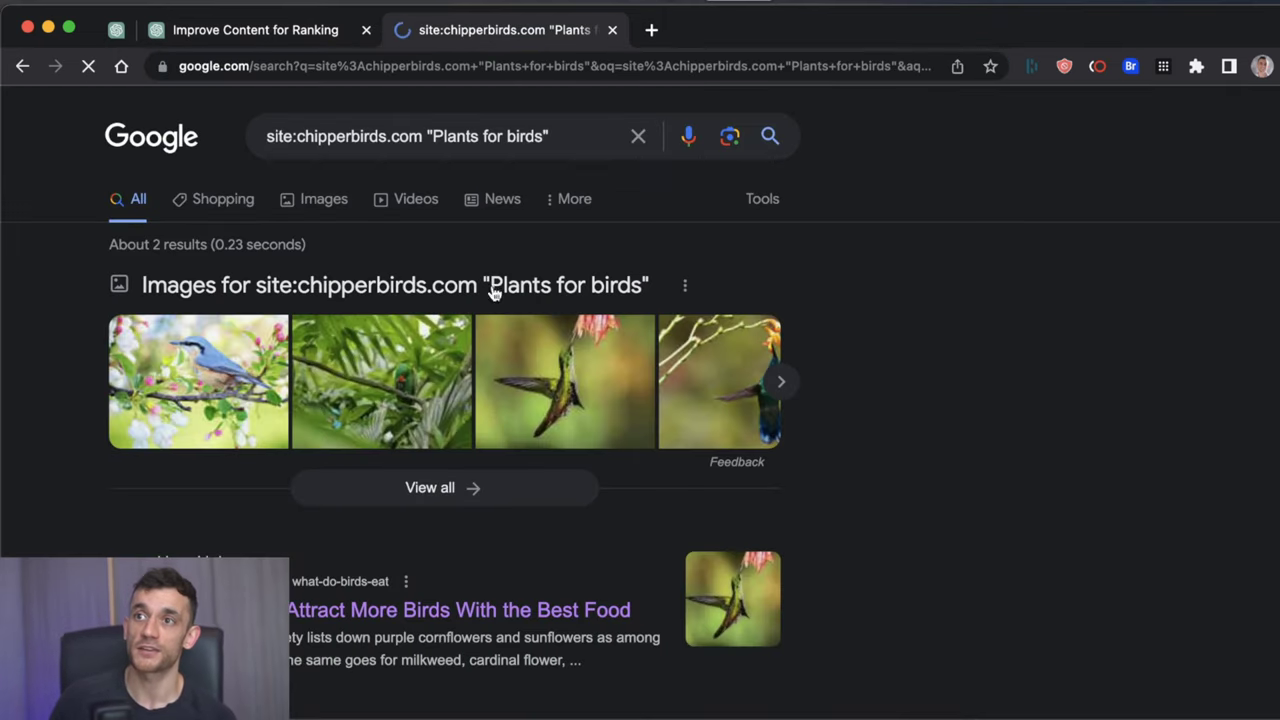
- Review the query and its two chipperbirds.com results, re-copying 'Plants for birds' from ChatGPT
{"action": "left_click_drag", "start_coordinate": [423, 136], "coordinate": [248, 145]}
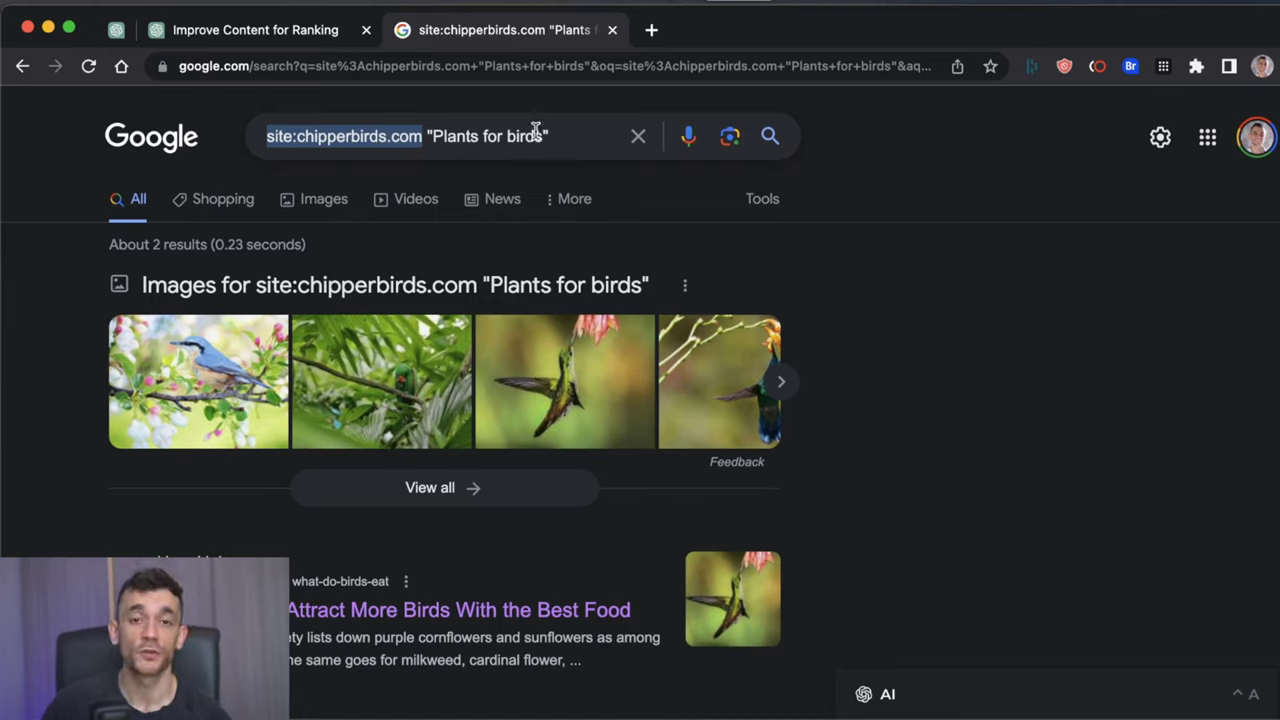
{"action": "left_click", "coordinate": [577, 135]}
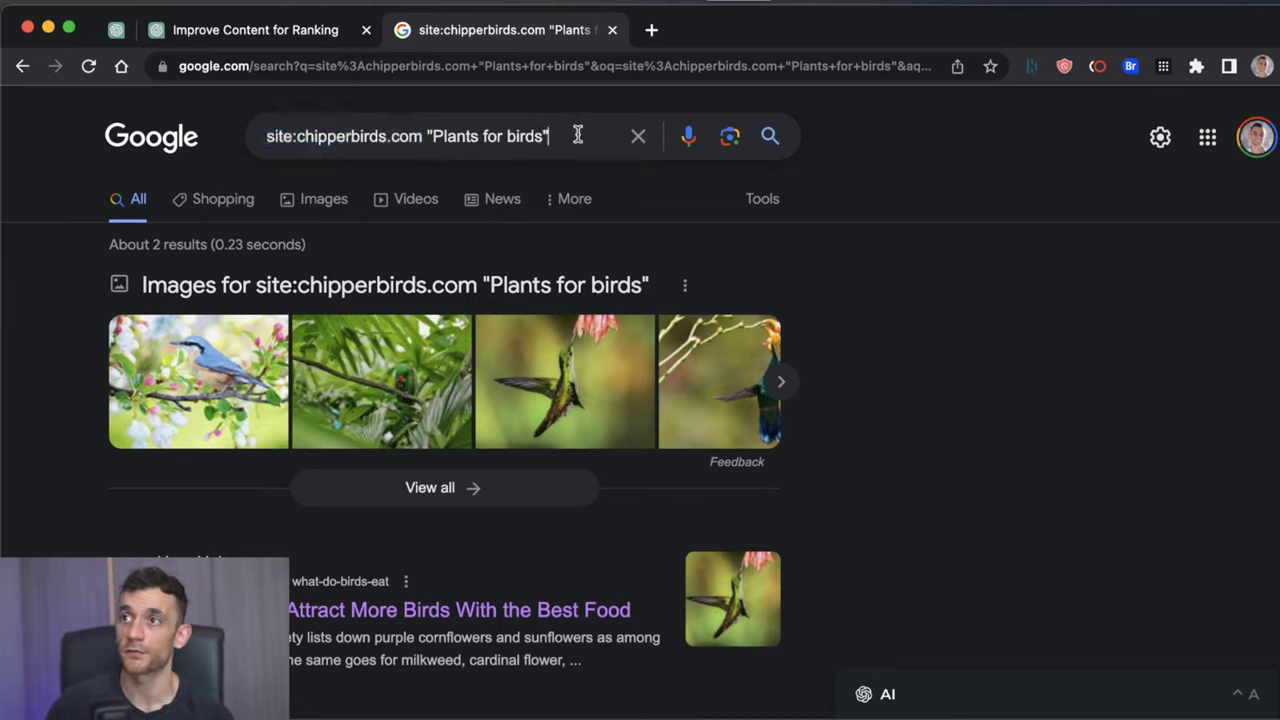
{"action": "left_click", "coordinate": [424, 136], "text": "shift"}
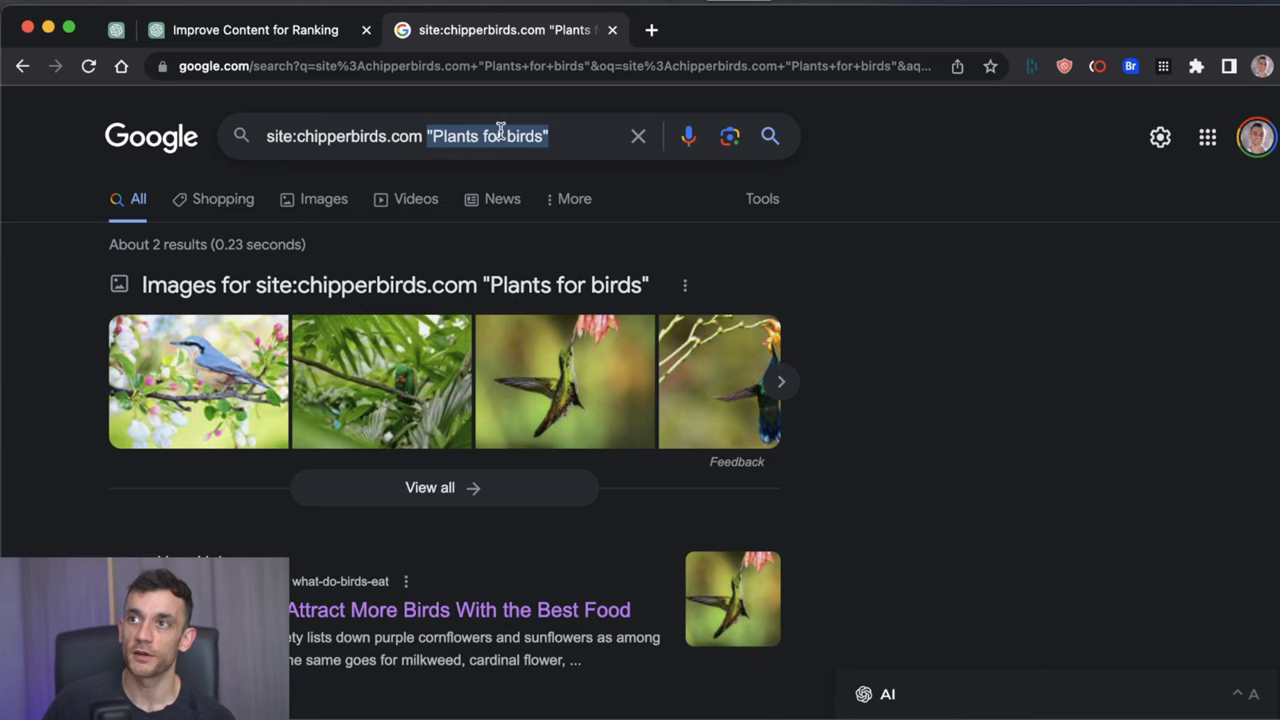
{"action": "left_click", "coordinate": [309, 32]}
{"action": "triple_click", "coordinate": [524, 420]}
{"action": "key", "text": "ctrl+c"}
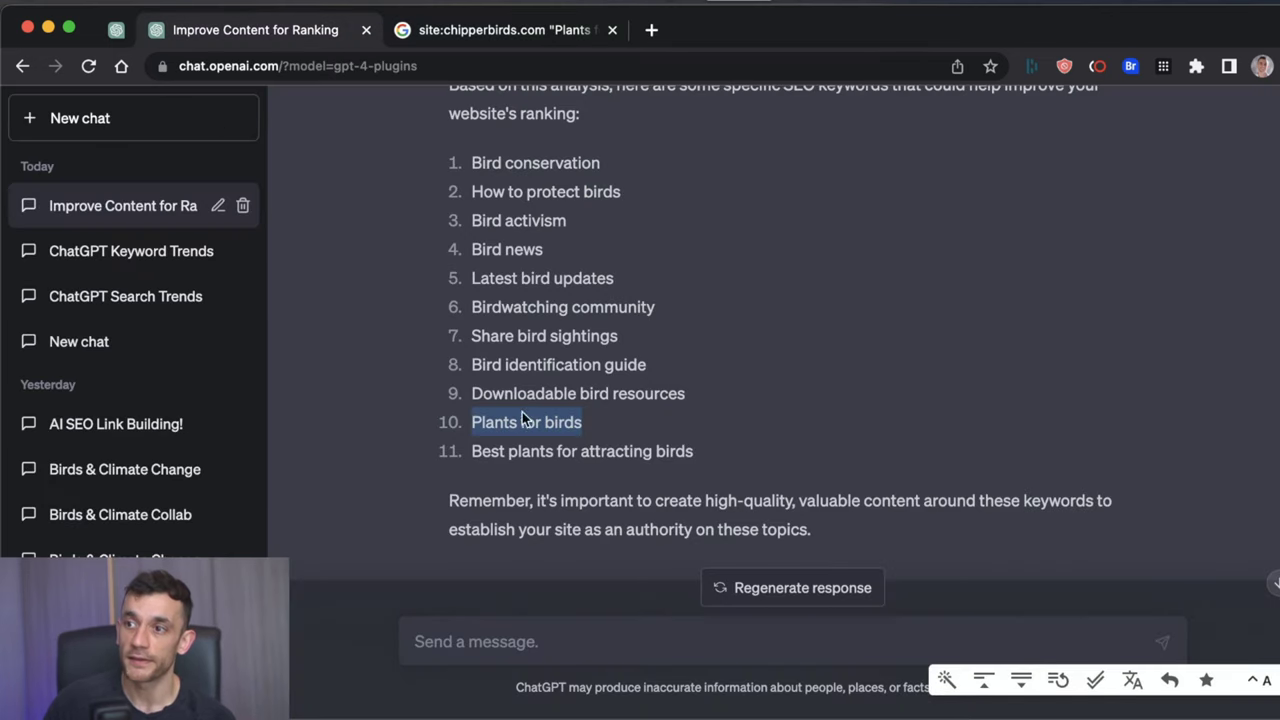
{"action": "left_click", "coordinate": [456, 30]}
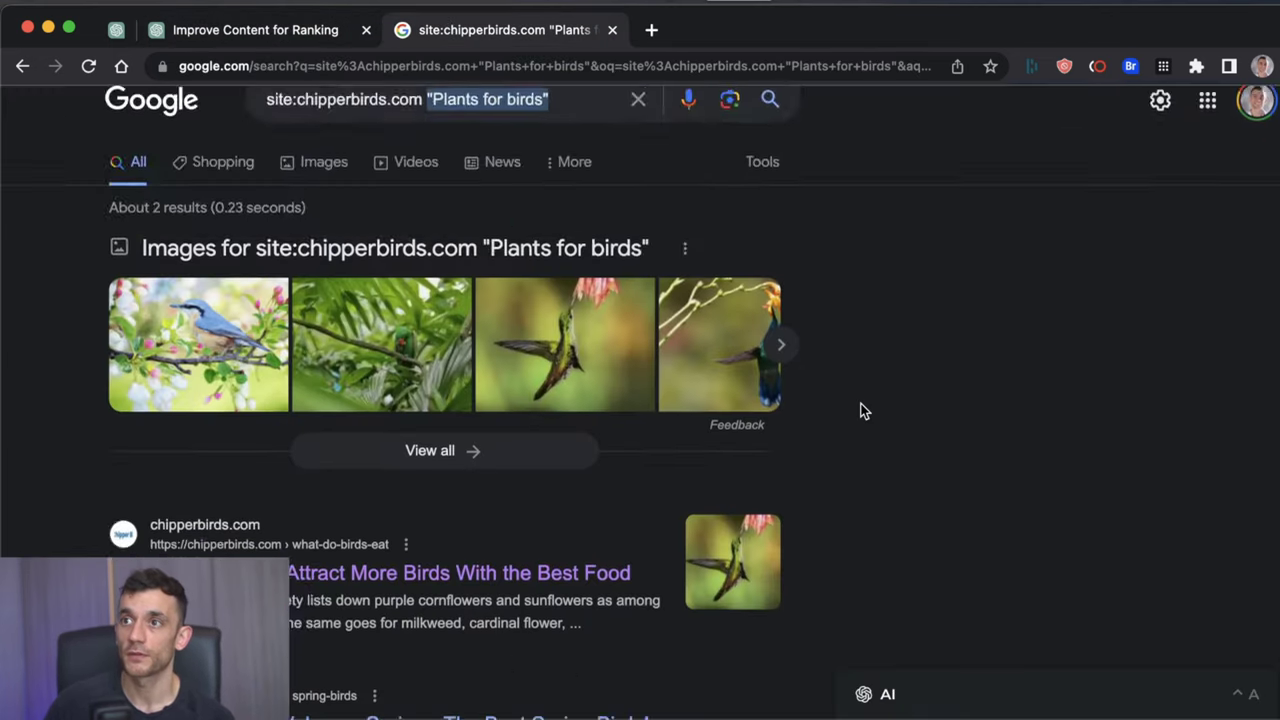
{"action": "scroll", "coordinate": [860, 408], "scroll_direction": "down", "scroll_amount": 3}
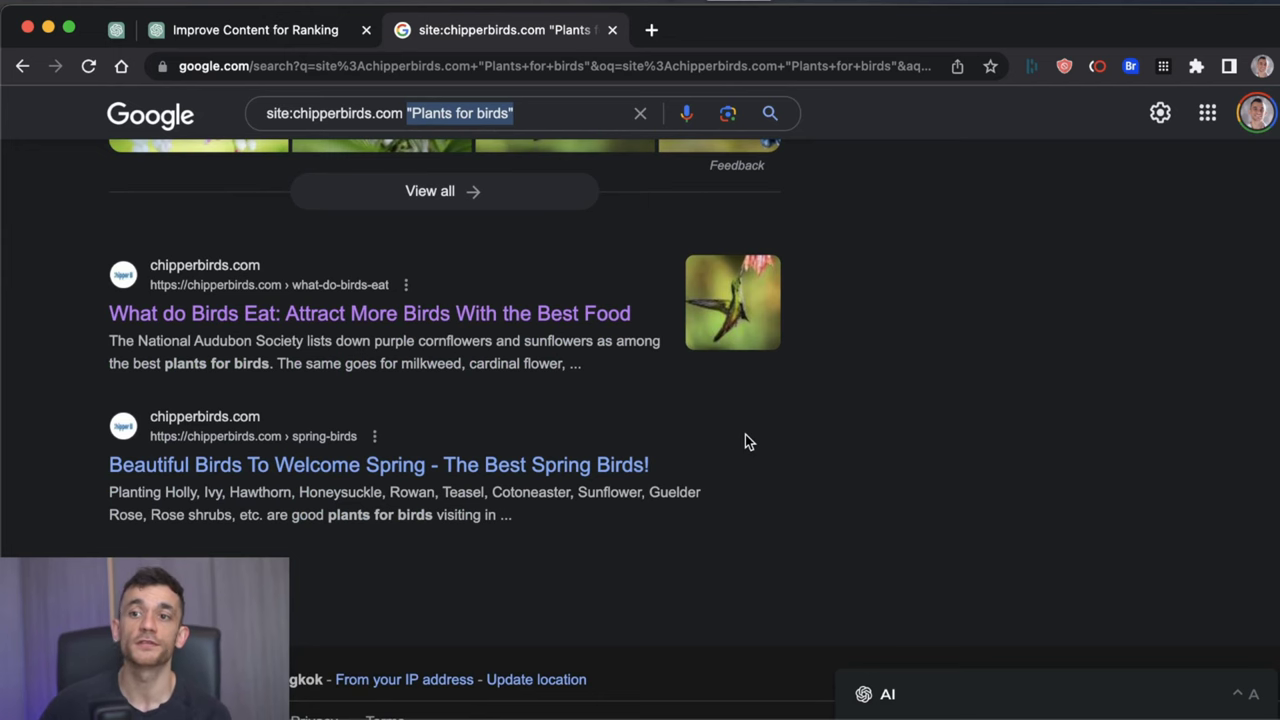
{"action": "scroll", "coordinate": [745, 441], "scroll_direction": "up", "scroll_amount": 4}
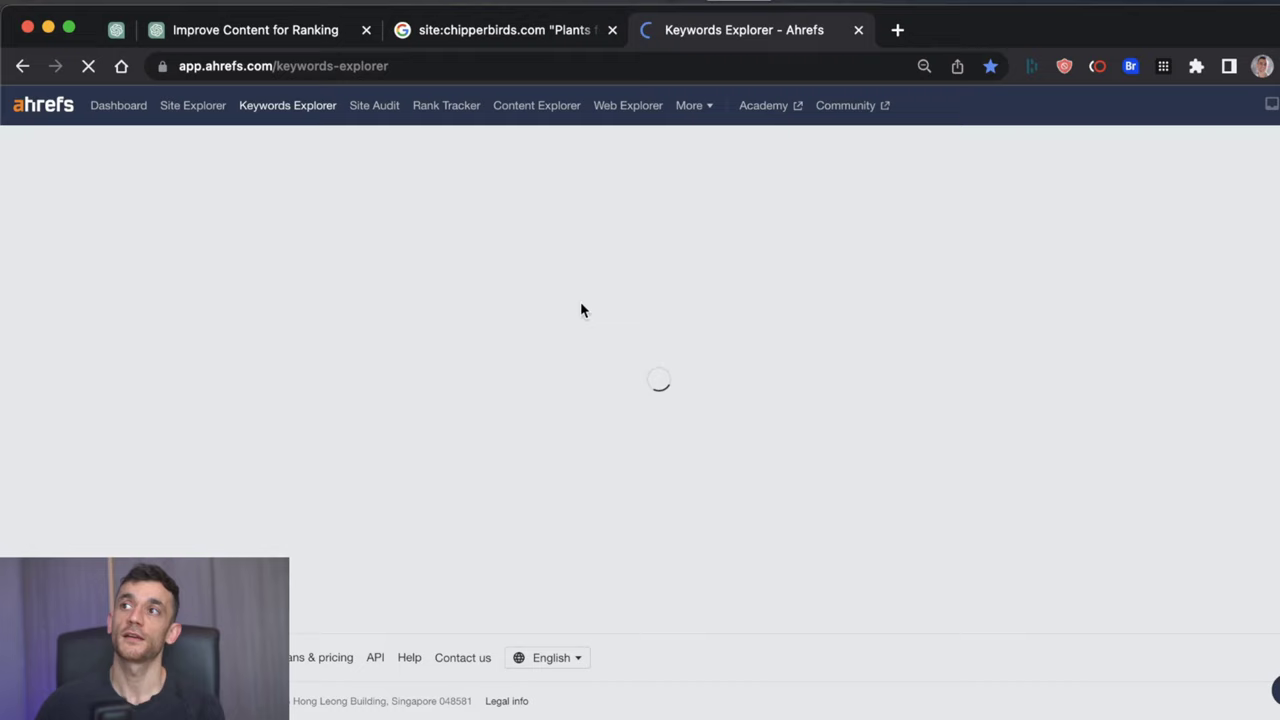
- Research 'plants for birds' in Ahrefs: difficulty 17, volume 40, and the top-ranking Plants For Birds result
{"action": "key", "text": "ctrl+v"}
{"action": "key", "text": "Return"}
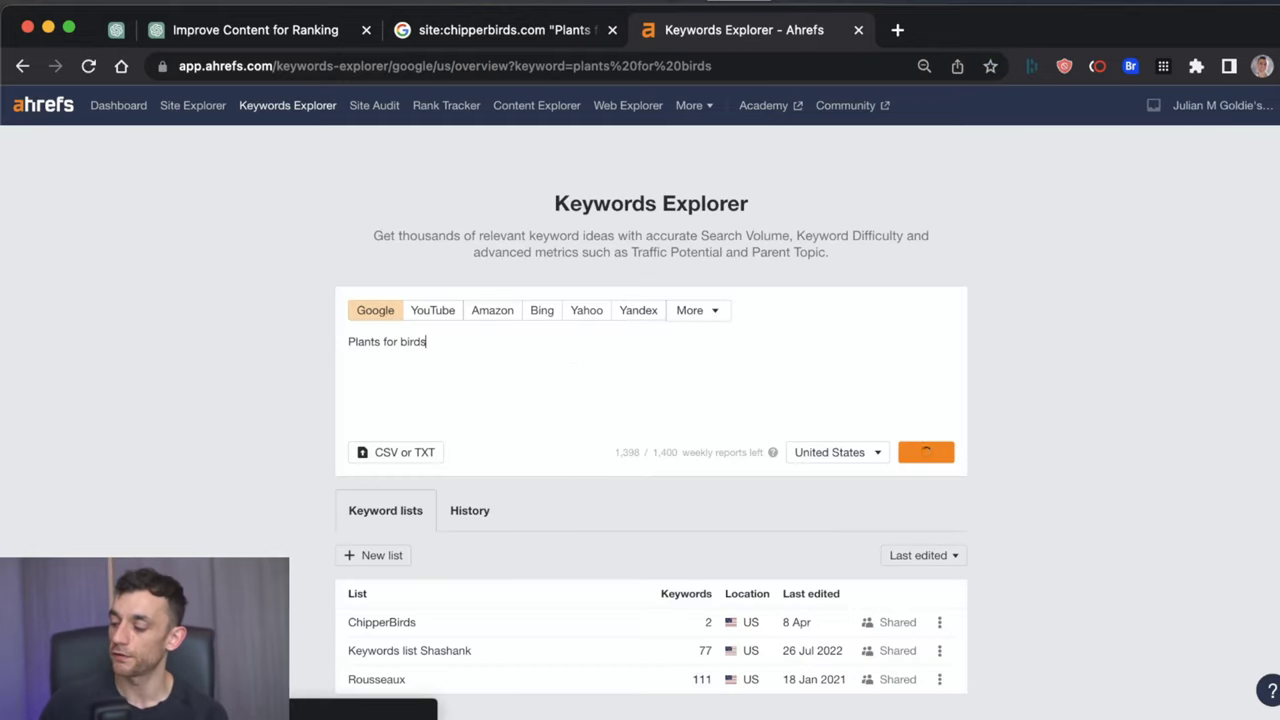
{"action": "left_click_drag", "start_coordinate": [272, 336], "coordinate": [347, 348]}
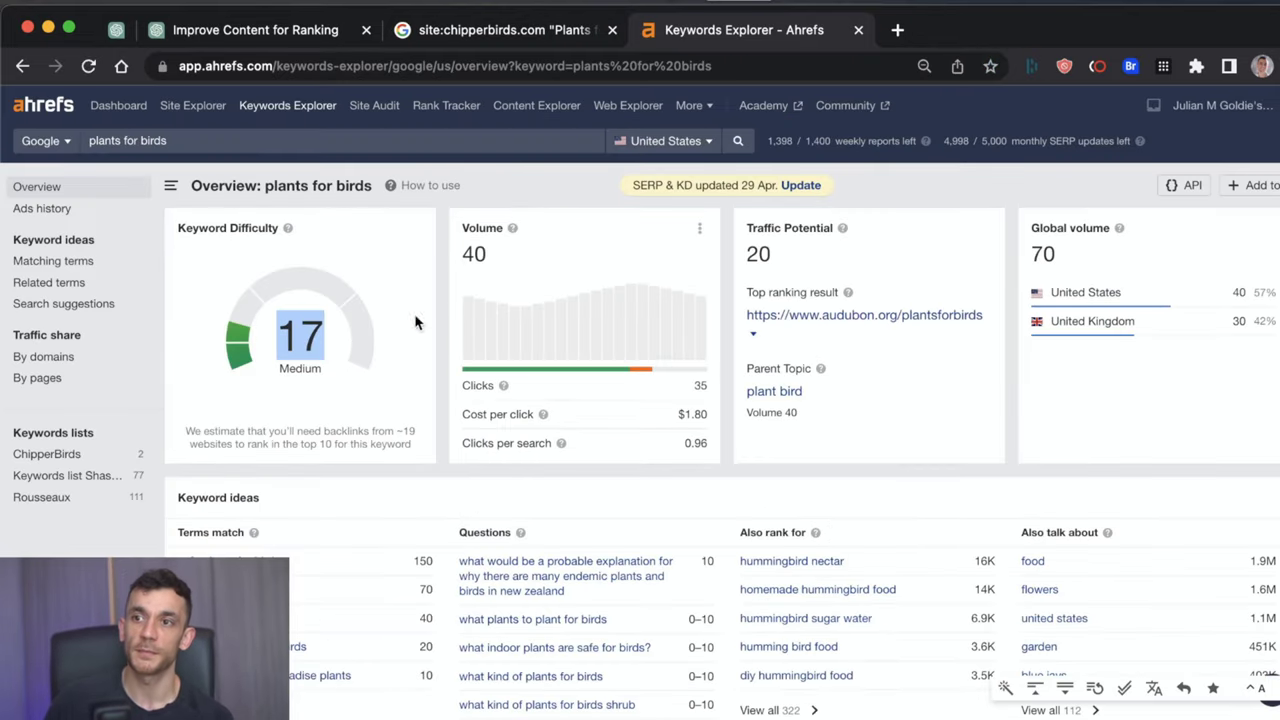
{"action": "left_click_drag", "start_coordinate": [455, 254], "coordinate": [820, 266]}
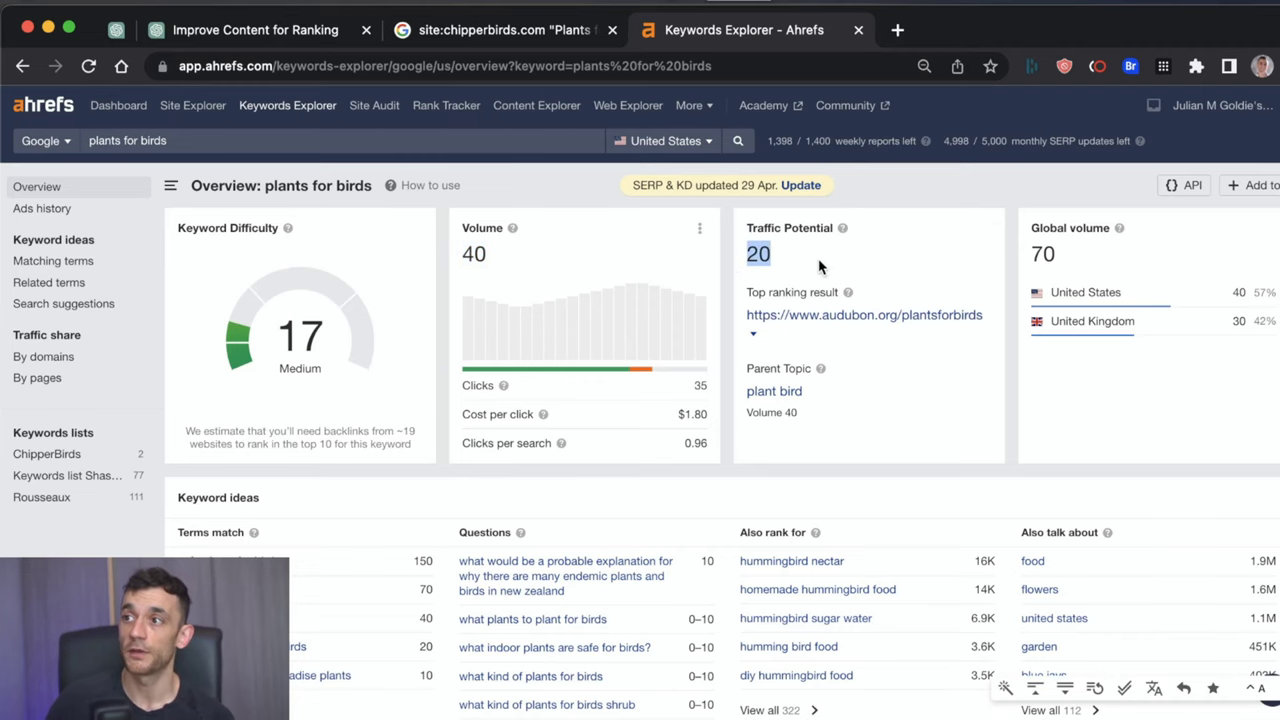
{"action": "scroll", "coordinate": [750, 340], "scroll_direction": "down", "scroll_amount": 15}
{"action": "scroll", "coordinate": [746, 362], "scroll_direction": "down", "scroll_amount": 5}
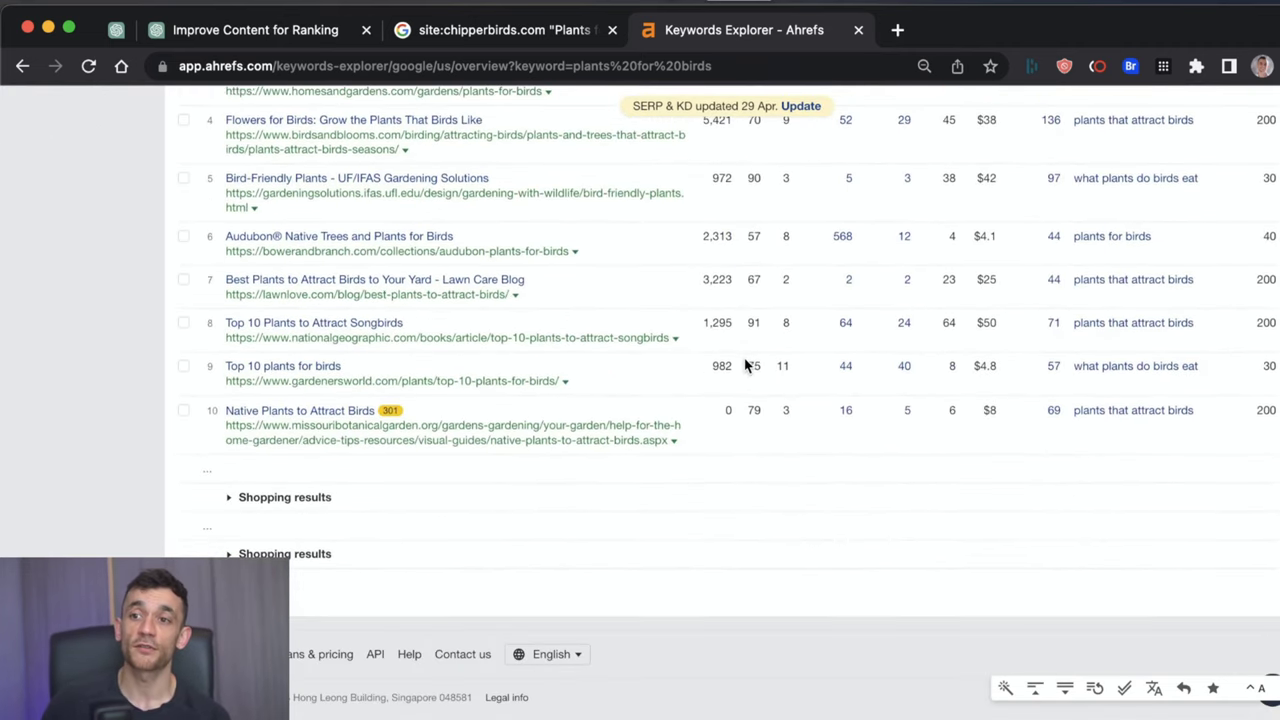
{"action": "scroll", "coordinate": [770, 375], "scroll_direction": "up", "scroll_amount": 4}
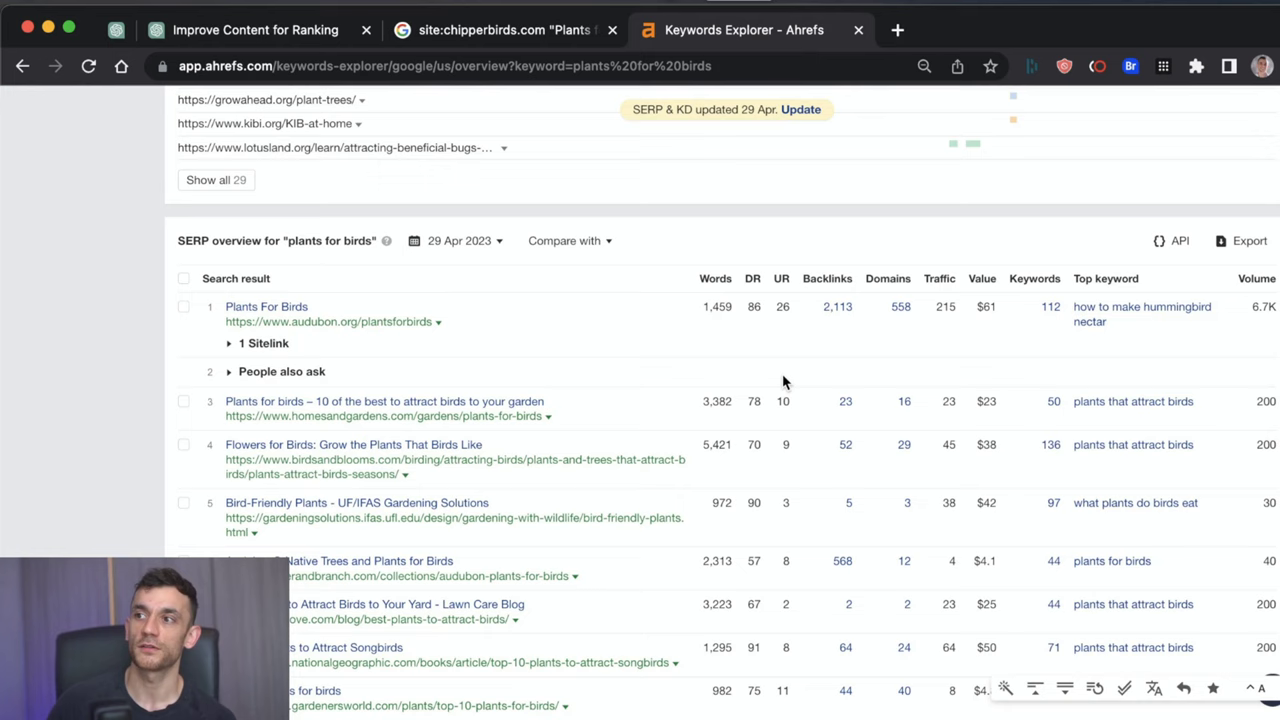
{"action": "left_click_drag", "start_coordinate": [537, 334], "coordinate": [440, 289]}
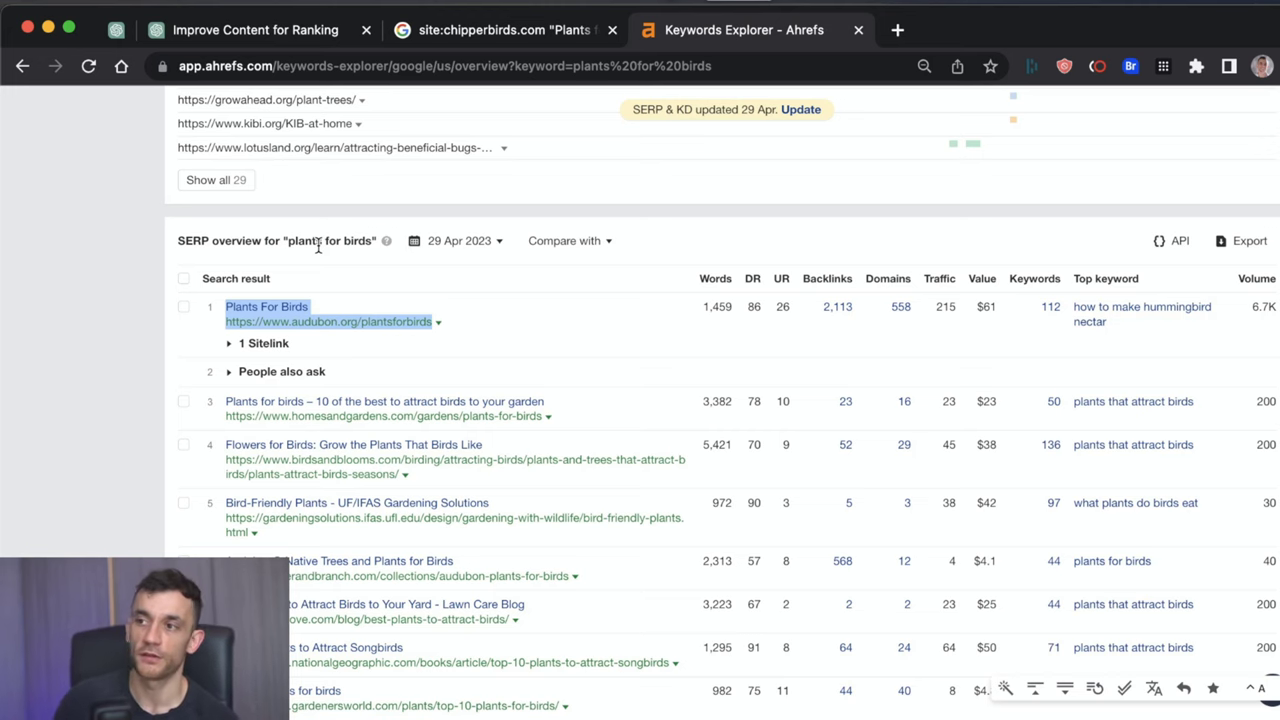
{"action": "scroll", "coordinate": [443, 369], "scroll_direction": "down", "scroll_amount": 1}
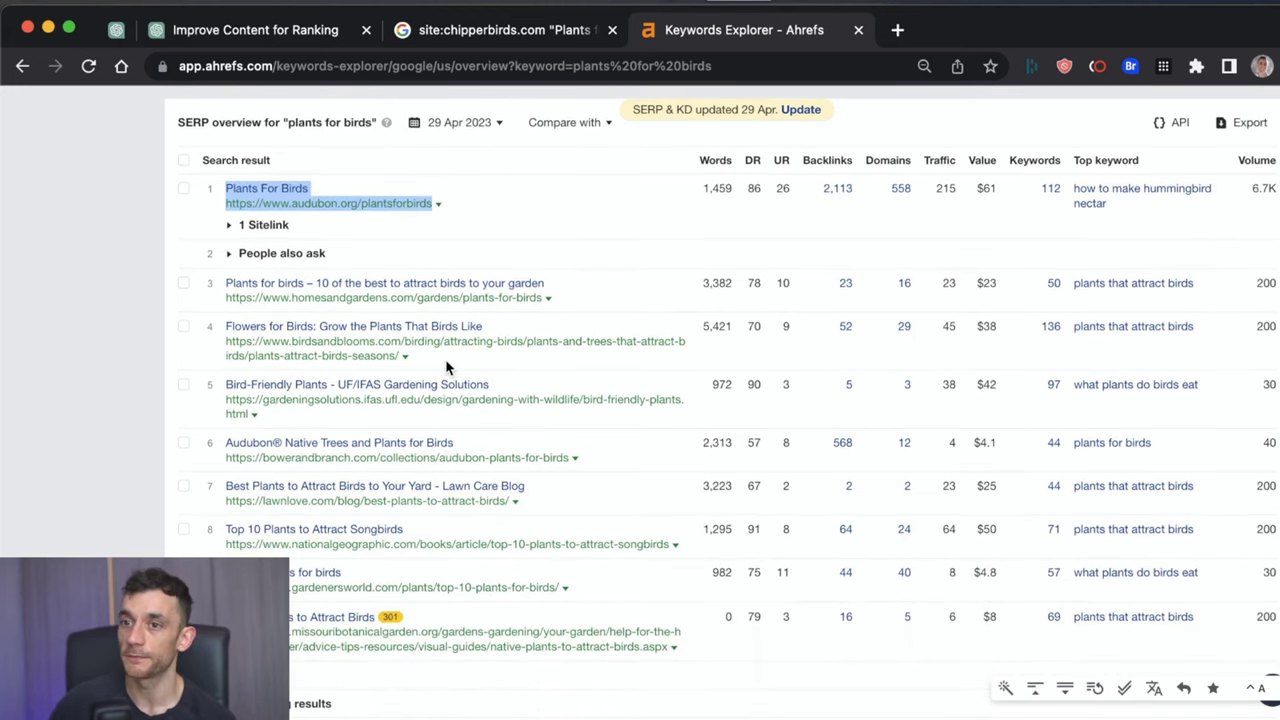
{"action": "scroll", "coordinate": [891, 546], "scroll_direction": "up", "scroll_amount": 2}
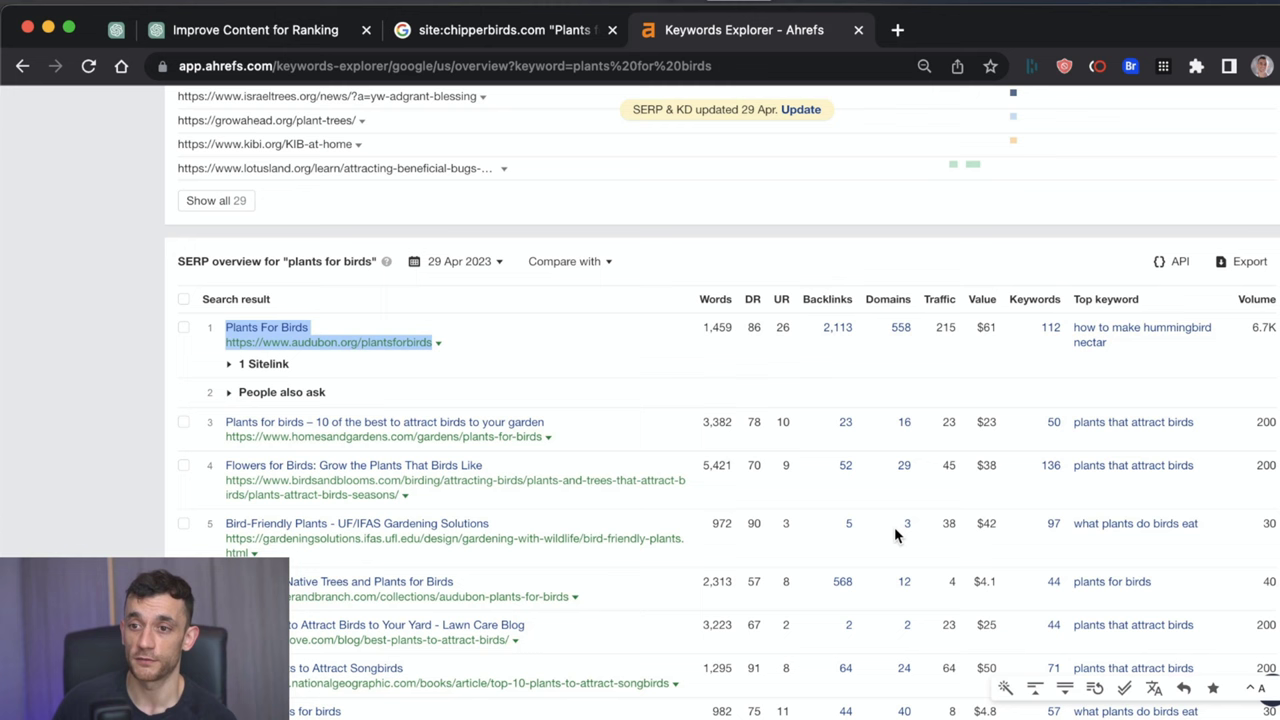
{"action": "scroll", "coordinate": [877, 563], "scroll_direction": "down", "scroll_amount": 2}
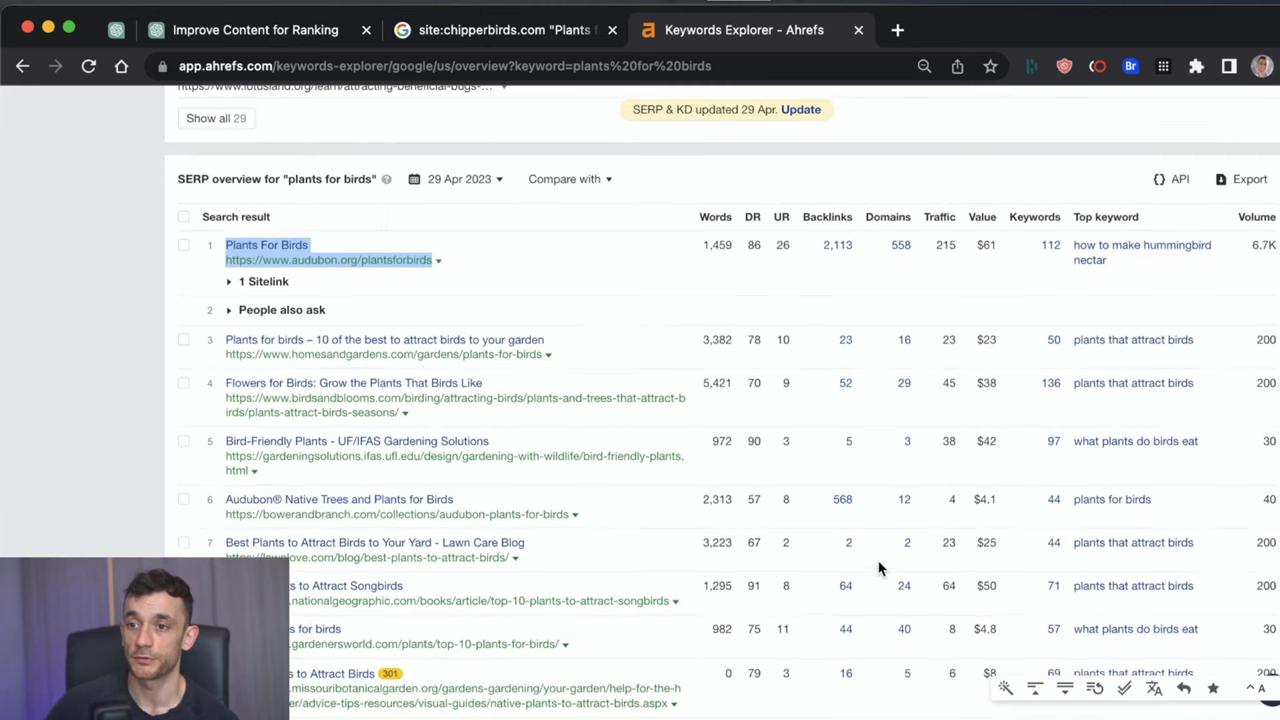
{"action": "scroll", "coordinate": [213, 237], "scroll_direction": "up", "scroll_amount": 20}
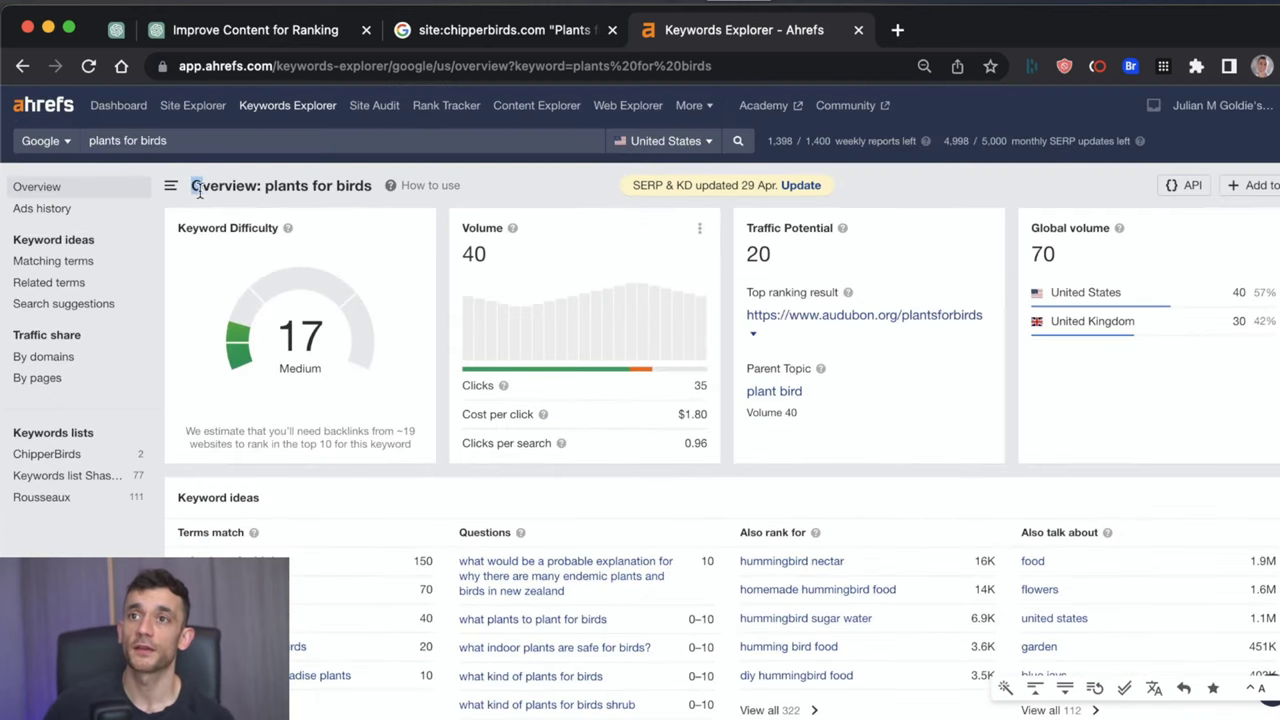
- Review the overview metrics (difficulty 17, traffic potential 20), then visit the Rousseaux list and return
{"action": "left_click_drag", "start_coordinate": [190, 184], "coordinate": [370, 376]}
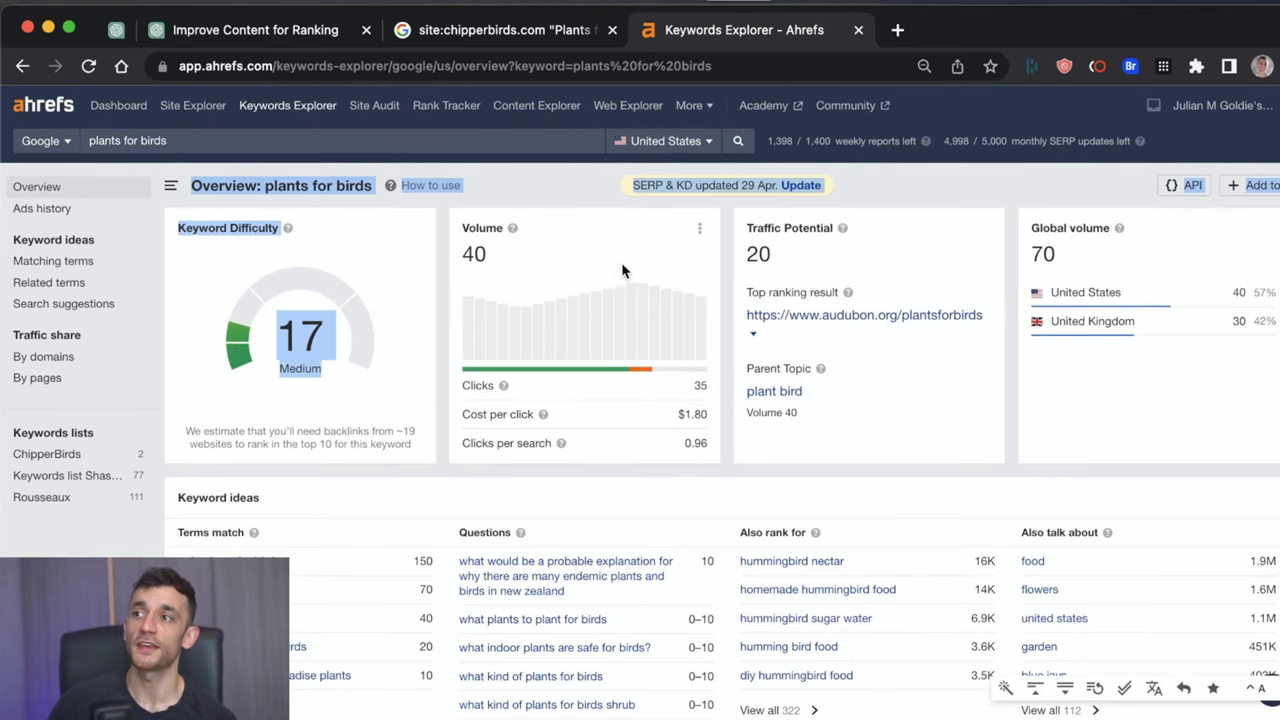
{"action": "left_click_drag", "start_coordinate": [745, 222], "coordinate": [795, 263]}
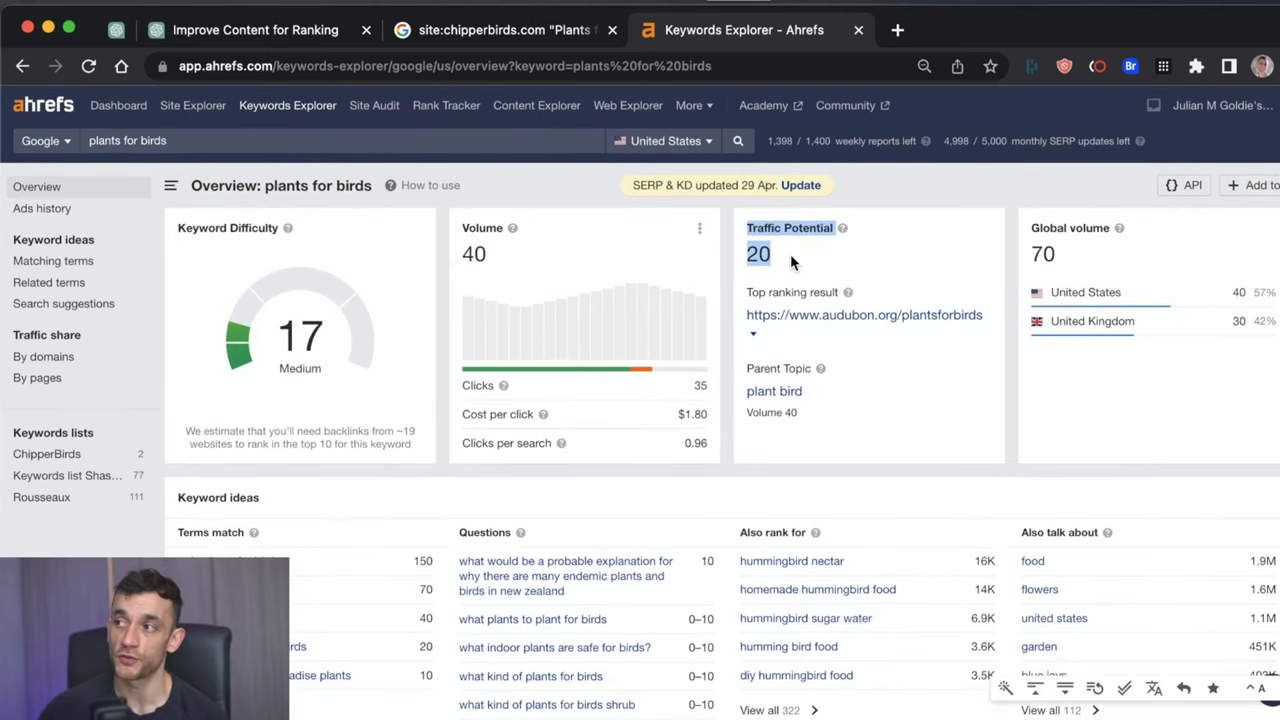
{"action": "left_click_drag", "start_coordinate": [265, 186], "coordinate": [371, 180]}
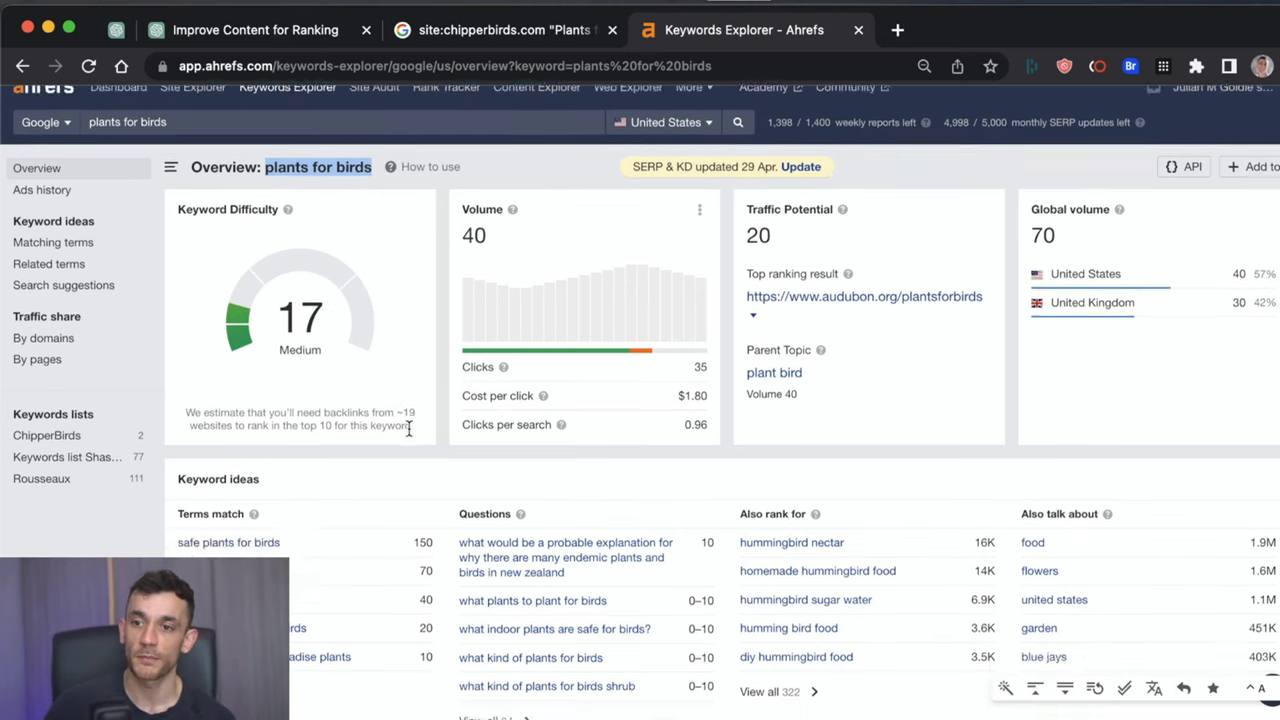
{"action": "scroll", "coordinate": [414, 429], "scroll_direction": "down", "scroll_amount": 8}
{"action": "scroll", "coordinate": [420, 420], "scroll_direction": "up", "scroll_amount": 4}
{"action": "scroll", "coordinate": [427, 412], "scroll_direction": "up", "scroll_amount": 3}
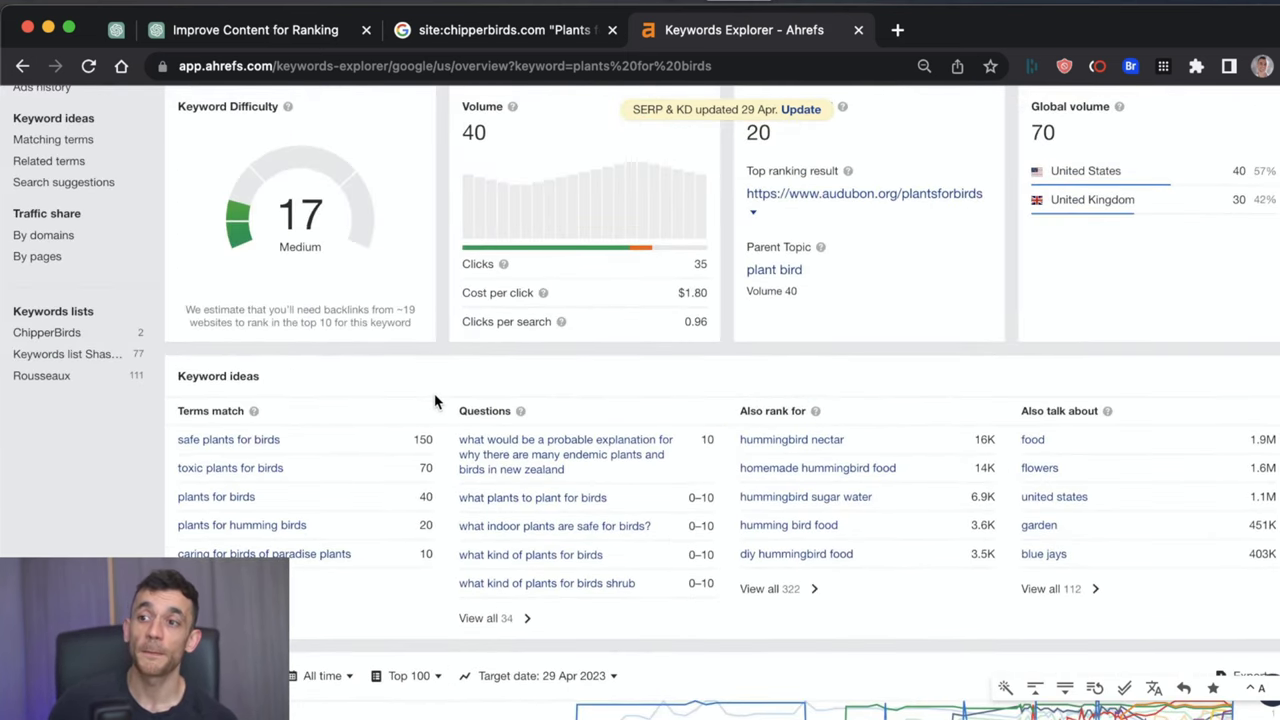
{"action": "left_click_drag", "start_coordinate": [434, 400], "coordinate": [150, 388]}
{"action": "left_click", "coordinate": [100, 376]}
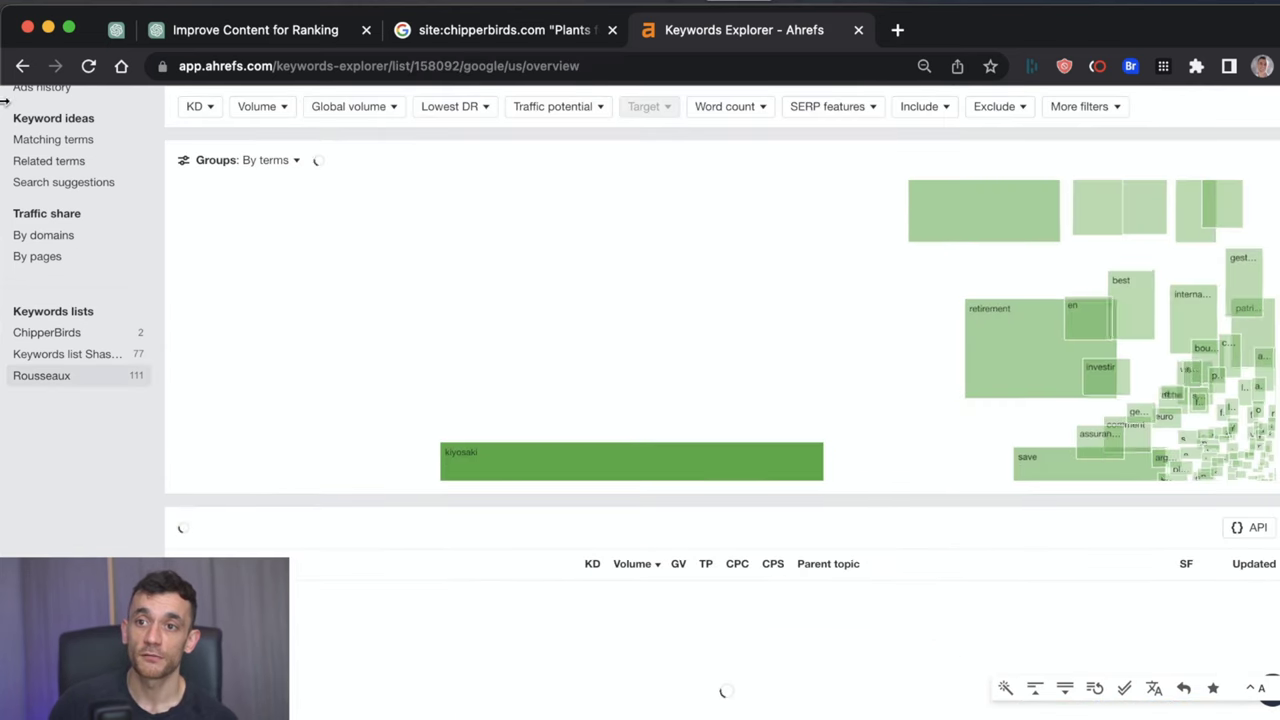
{"action": "left_click", "coordinate": [22, 66]}
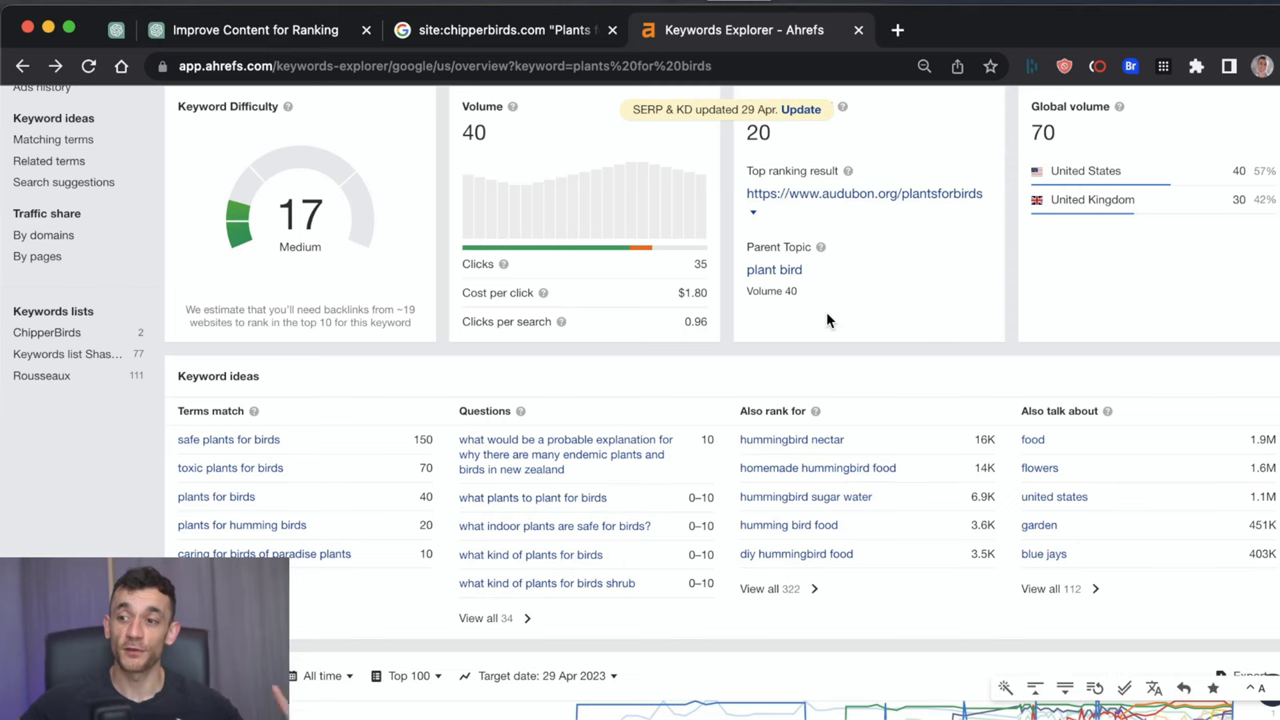
{"action": "scroll", "coordinate": [1022, 395], "scroll_direction": "down", "scroll_amount": 1}
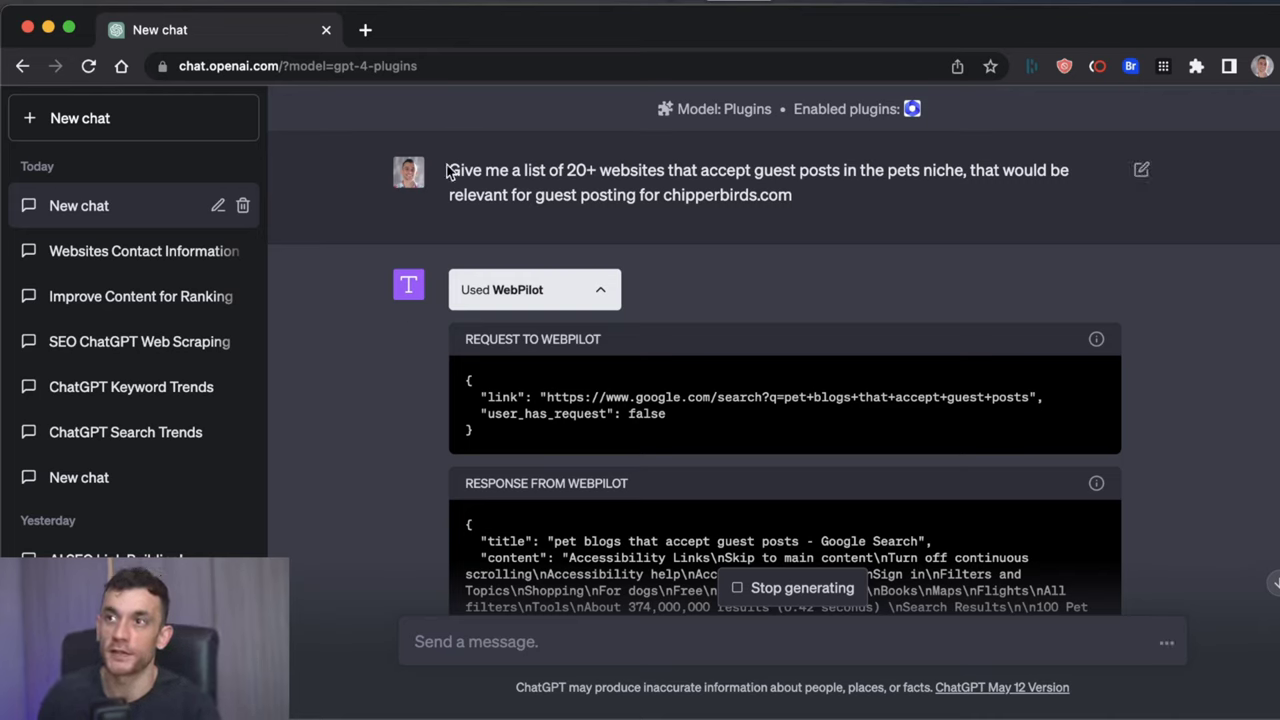
- Review the guest-post prompt asking for 20+ pets-niche websites for chipperbirds.com
{"action": "left_click_drag", "start_coordinate": [449, 170], "coordinate": [901, 205]}
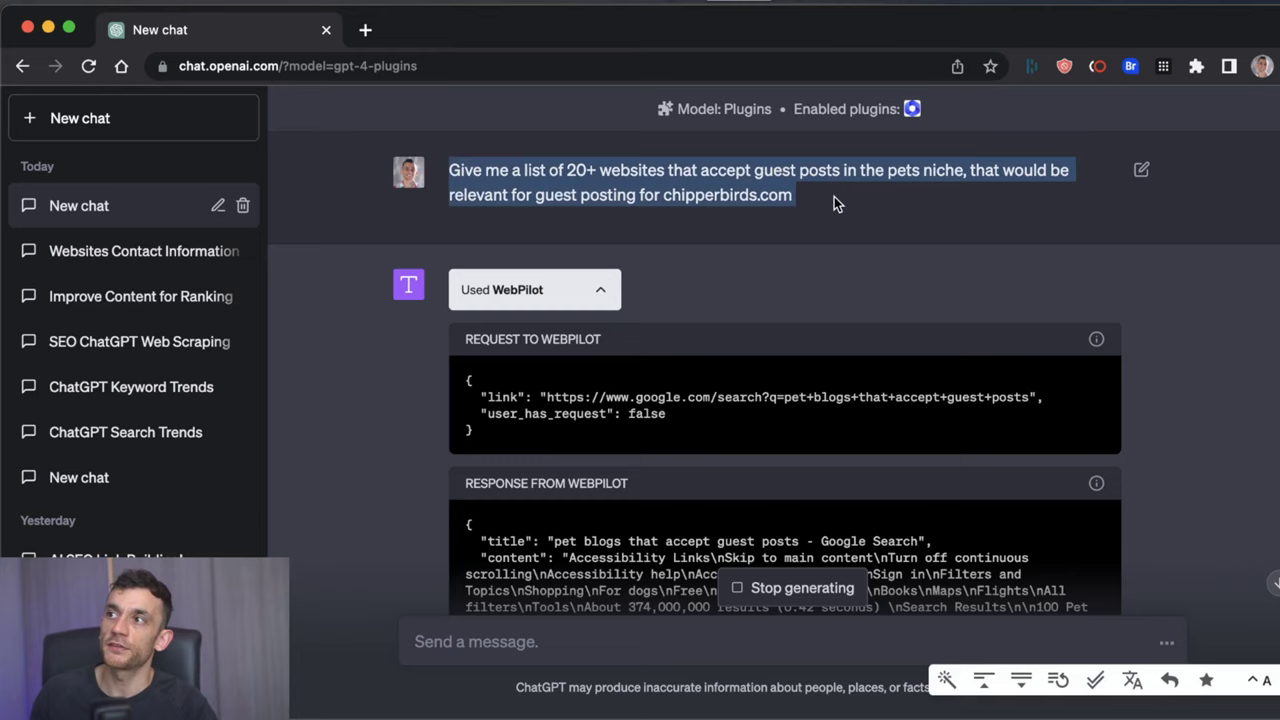
{"action": "left_click", "coordinate": [552, 196]}
{"action": "left_click_drag", "start_coordinate": [449, 170], "coordinate": [773, 193]}
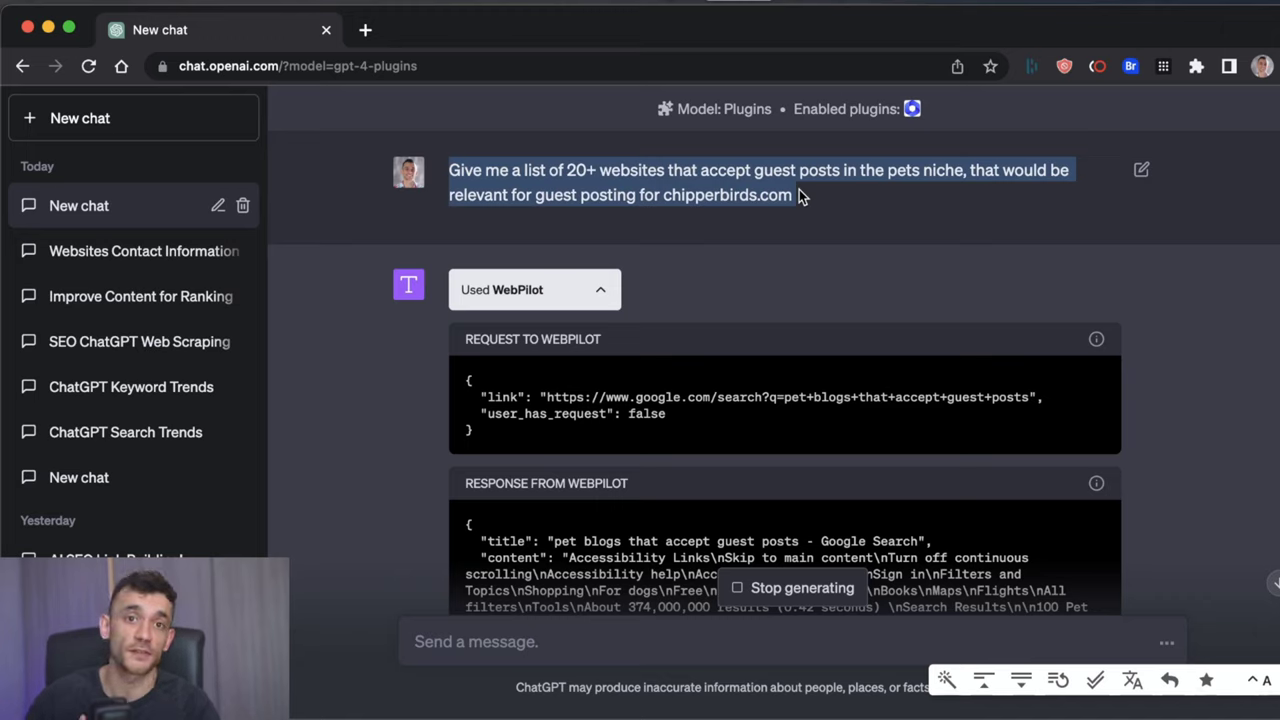
{"action": "left_click", "coordinate": [943, 166]}
{"action": "left_click_drag", "start_coordinate": [888, 170], "coordinate": [970, 171]}
{"action": "left_click", "coordinate": [960, 190]}
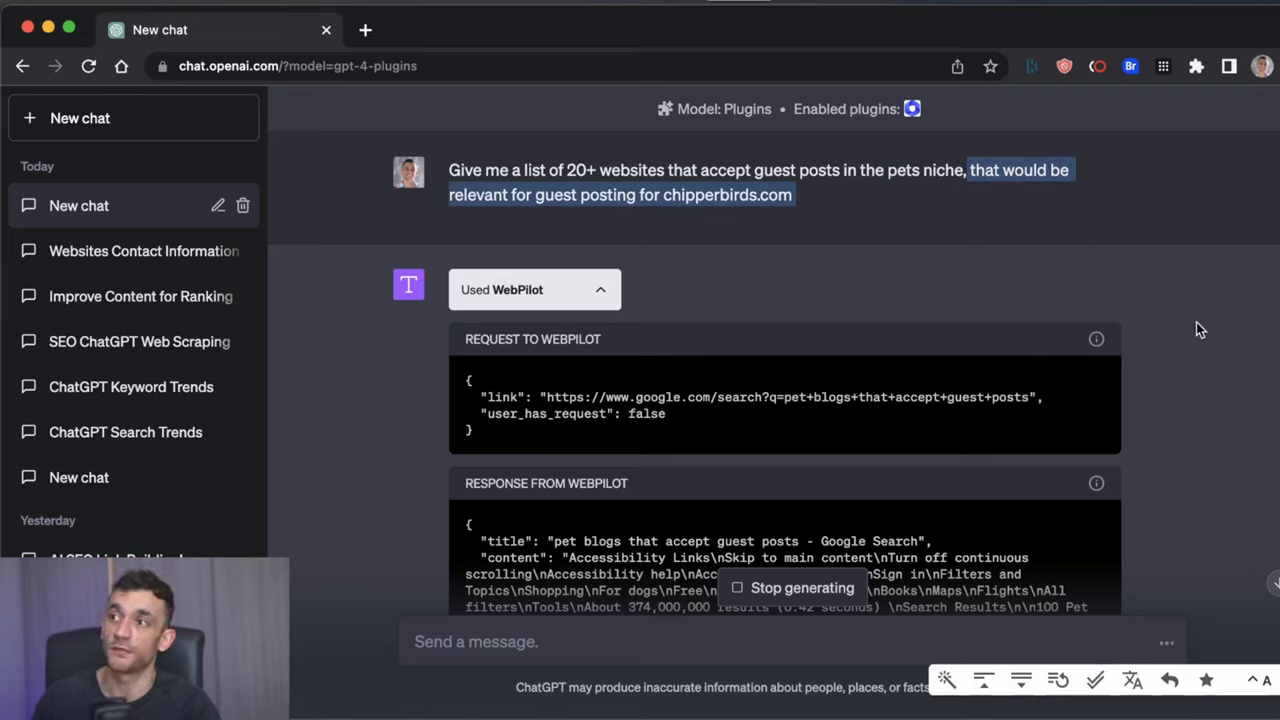
{"action": "left_click_drag", "start_coordinate": [815, 193], "coordinate": [663, 201]}
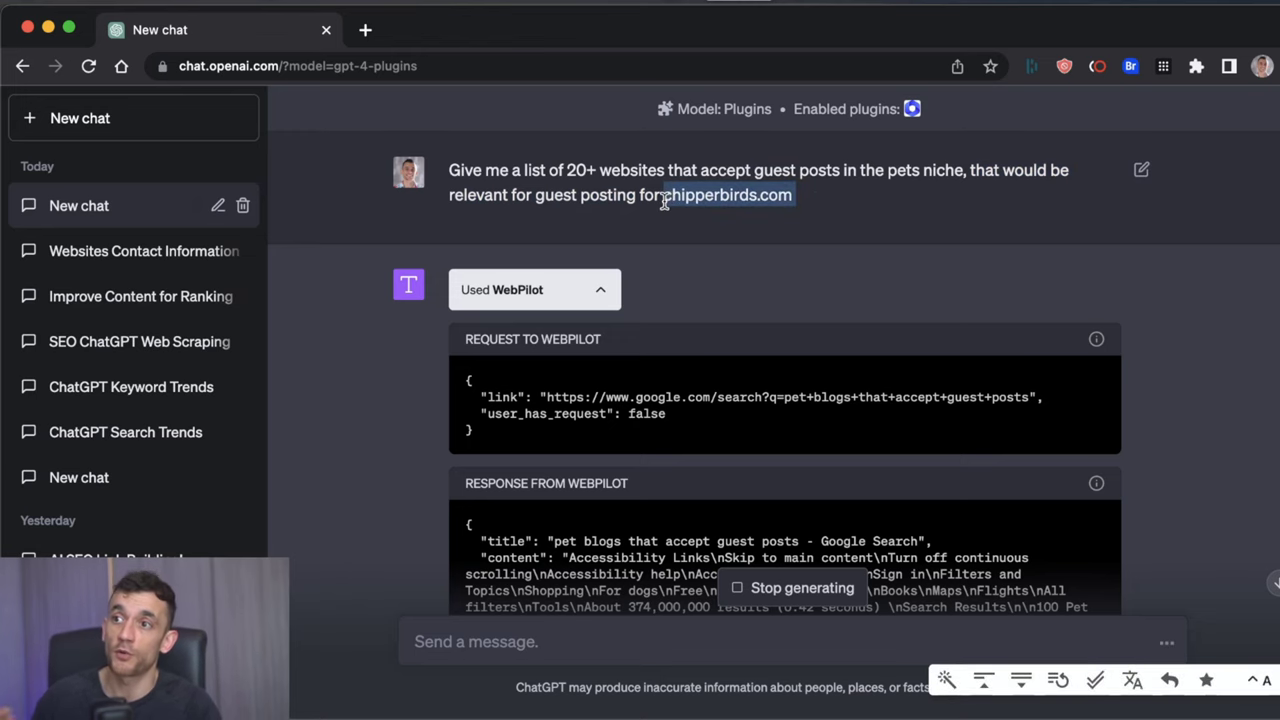
- Scroll to WebPilot's numbered list of pet guest-post websites, starting with Listverse
{"action": "scroll", "coordinate": [480, 320], "scroll_direction": "down", "scroll_amount": 2}
{"action": "scroll", "coordinate": [609, 306], "scroll_direction": "down", "scroll_amount": 3}
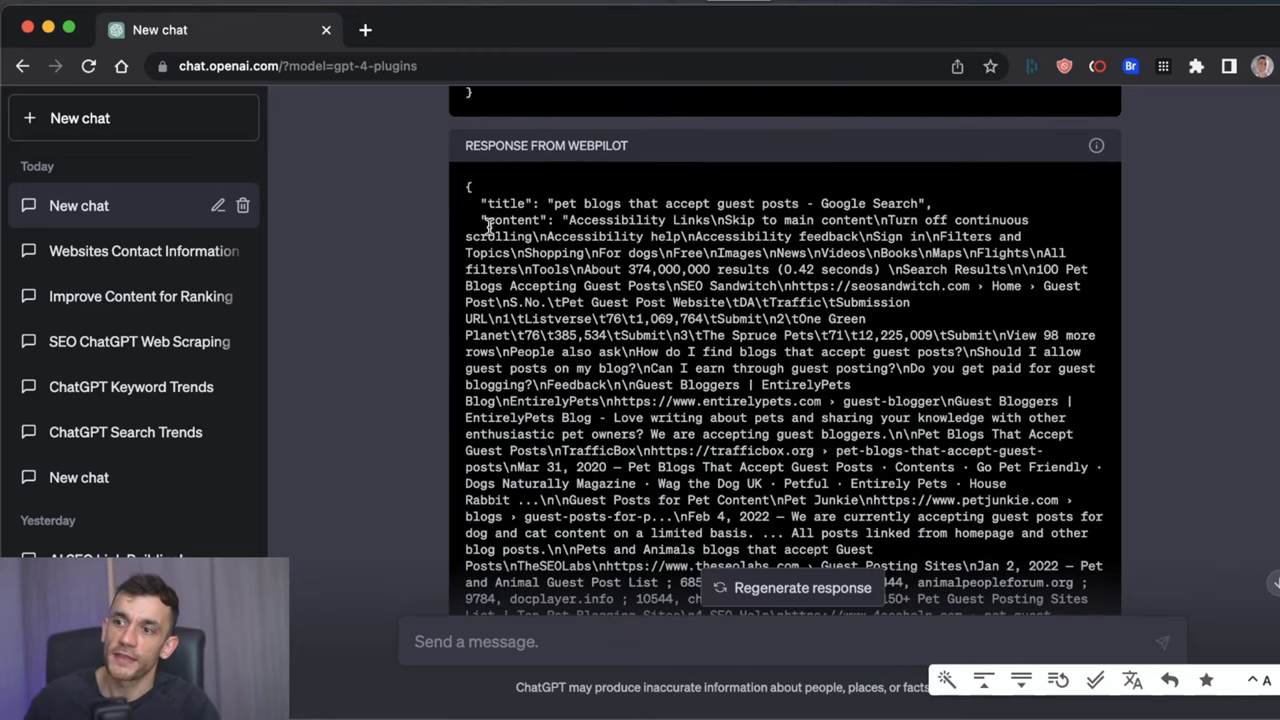
{"action": "scroll", "coordinate": [651, 320], "scroll_direction": "down", "scroll_amount": 1}
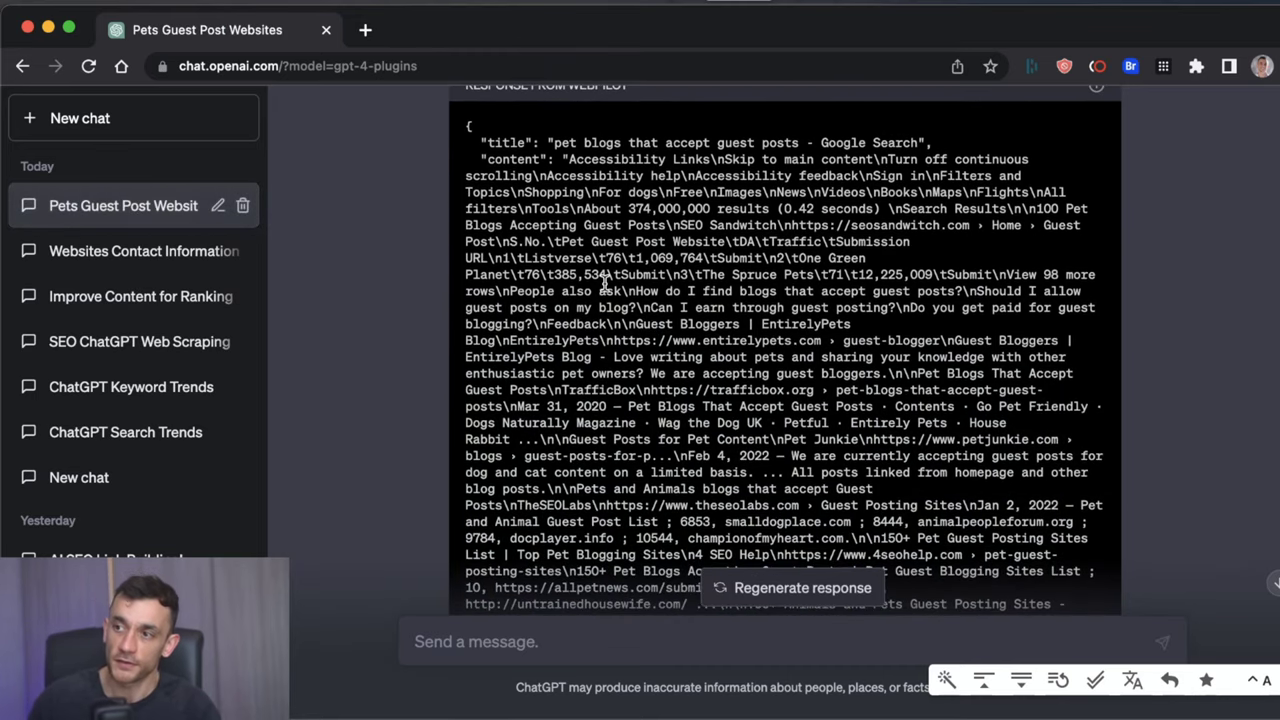
{"action": "scroll", "coordinate": [730, 296], "scroll_direction": "down", "scroll_amount": 10}
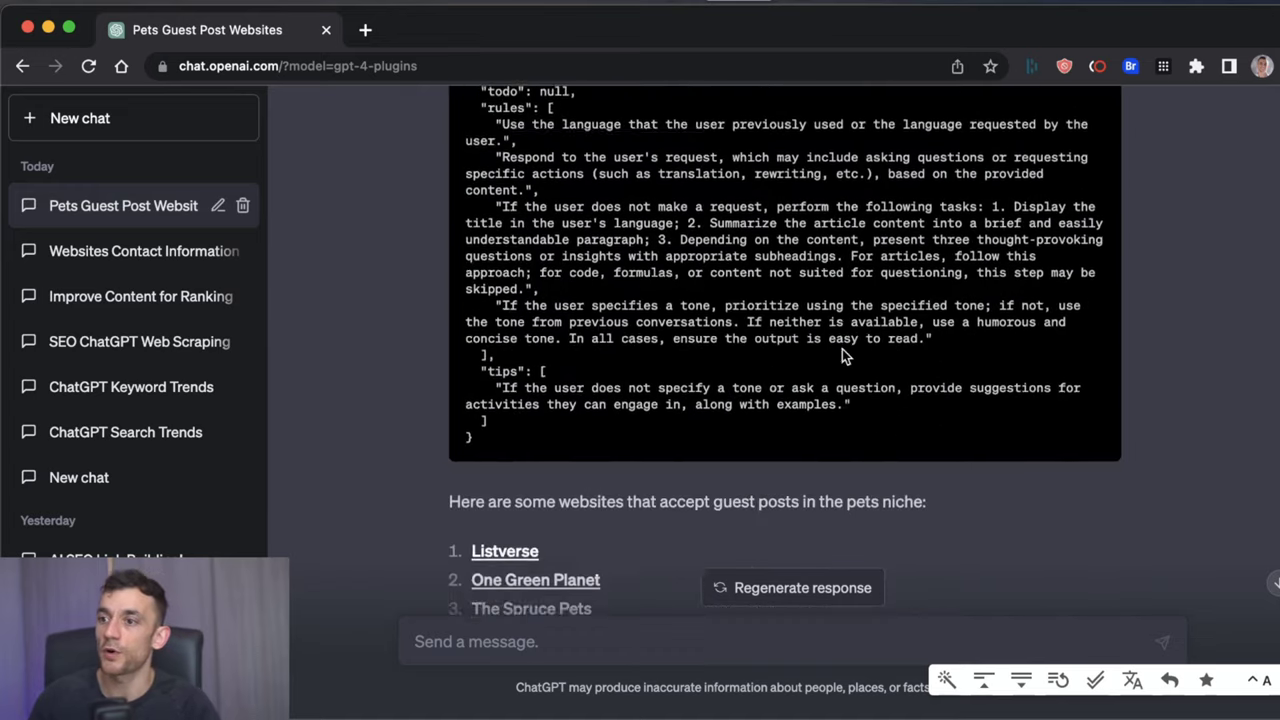
{"action": "scroll", "coordinate": [840, 360], "scroll_direction": "down", "scroll_amount": 10}
{"action": "scroll", "coordinate": [747, 358], "scroll_direction": "up", "scroll_amount": 4}
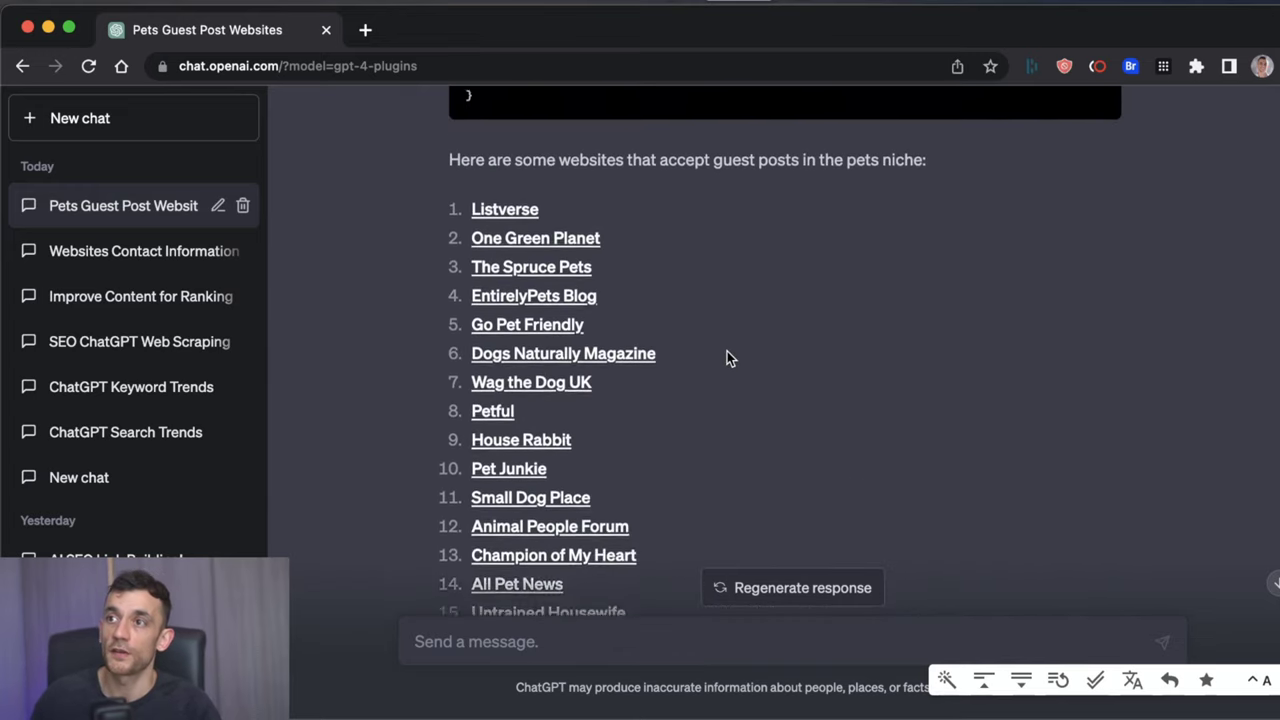
{"action": "scroll", "coordinate": [727, 358], "scroll_direction": "up", "scroll_amount": 2}
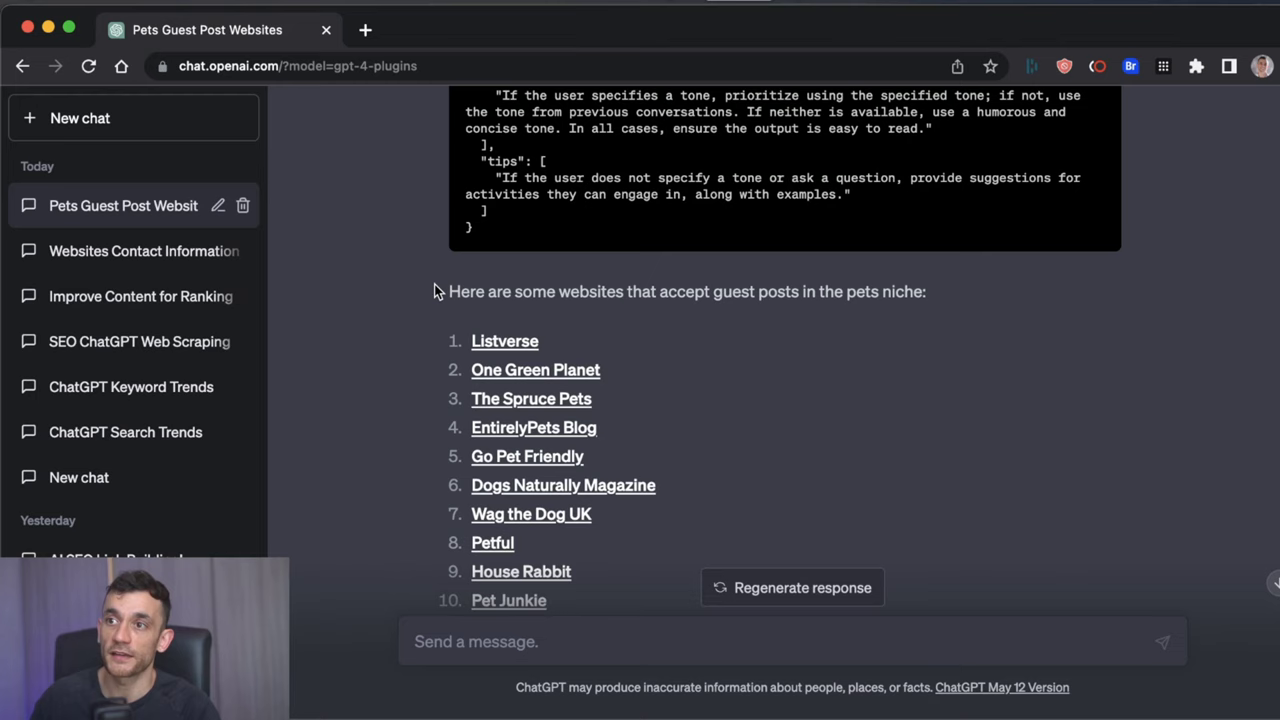
{"action": "mouse_move", "coordinate": [434, 284]}
{"action": "left_mouse_down"}
{"action": "mouse_move", "coordinate": [884, 321]}
{"action": "mouse_move", "coordinate": [737, 290]}
{"action": "mouse_move", "coordinate": [438, 302]}
{"action": "left_mouse_up"}
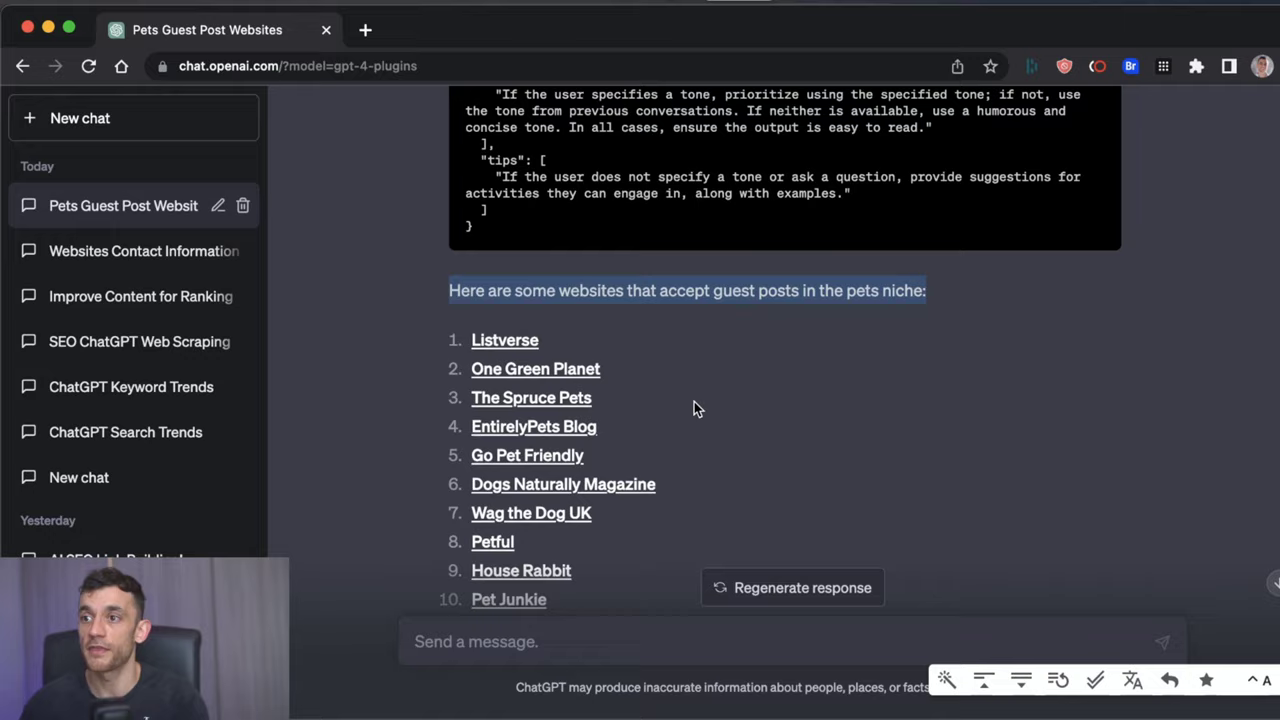
{"action": "scroll", "coordinate": [694, 401], "scroll_direction": "down", "scroll_amount": 5}
{"action": "scroll", "coordinate": [694, 401], "scroll_direction": "up", "scroll_amount": 5}
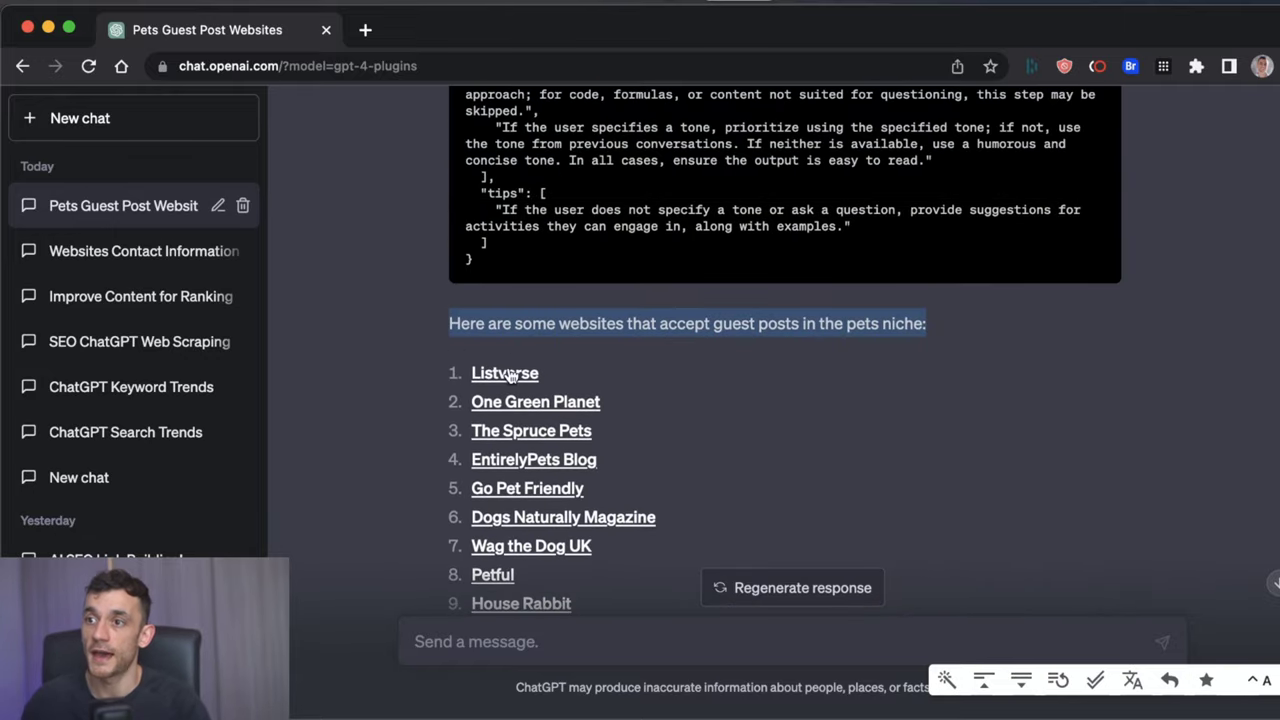
- Open Listverse, One Green Planet and another listed site in tabs, closing the broken One Green Planet tab
{"action": "left_click", "coordinate": [508, 373], "text": "super"}
{"action": "left_click", "coordinate": [535, 401], "text": "super"}
{"action": "left_click", "coordinate": [531, 430], "text": "super"}
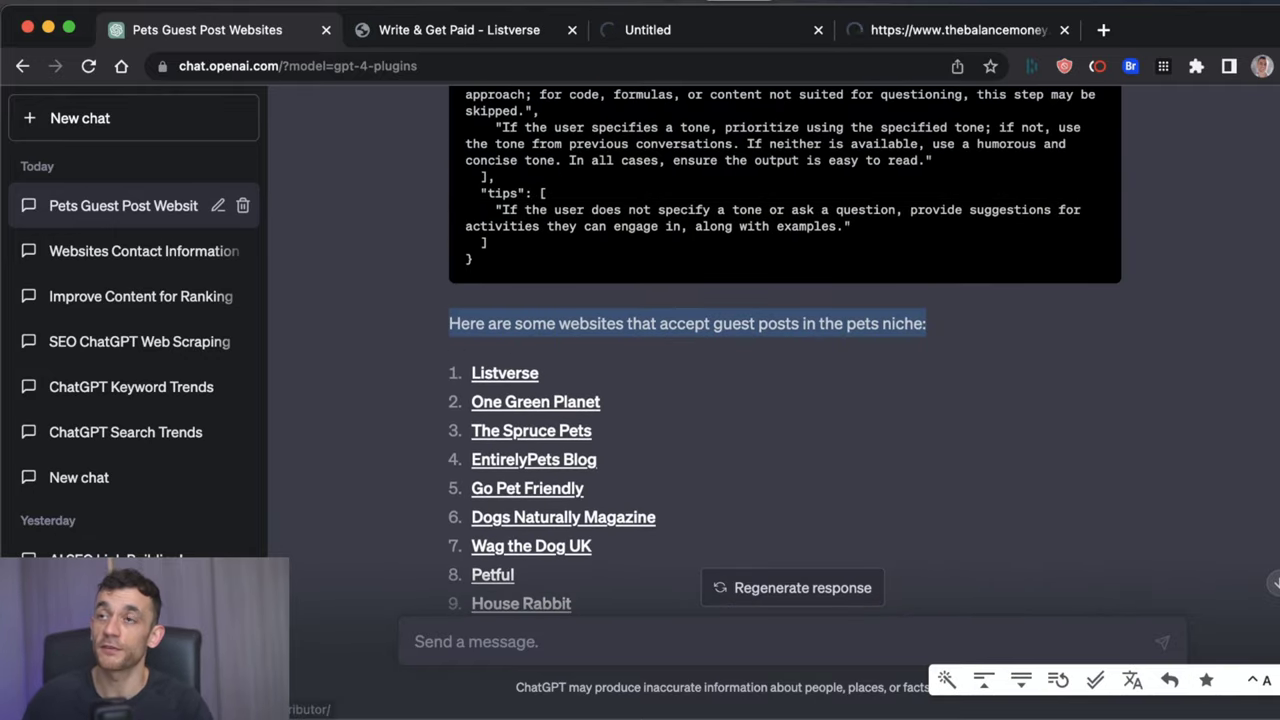
{"action": "left_click", "coordinate": [474, 30]}
{"action": "scroll", "coordinate": [646, 417], "scroll_direction": "down", "scroll_amount": 5}
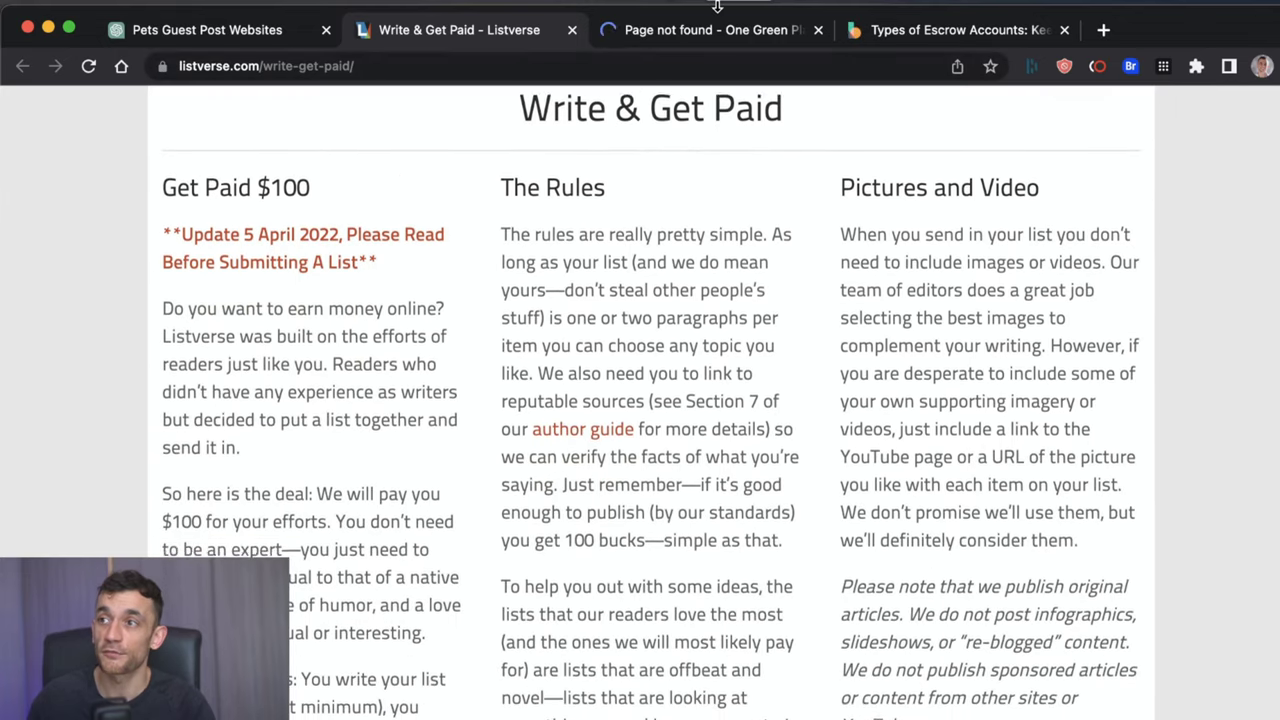
{"action": "left_click", "coordinate": [720, 29]}
{"action": "left_click", "coordinate": [818, 30]}
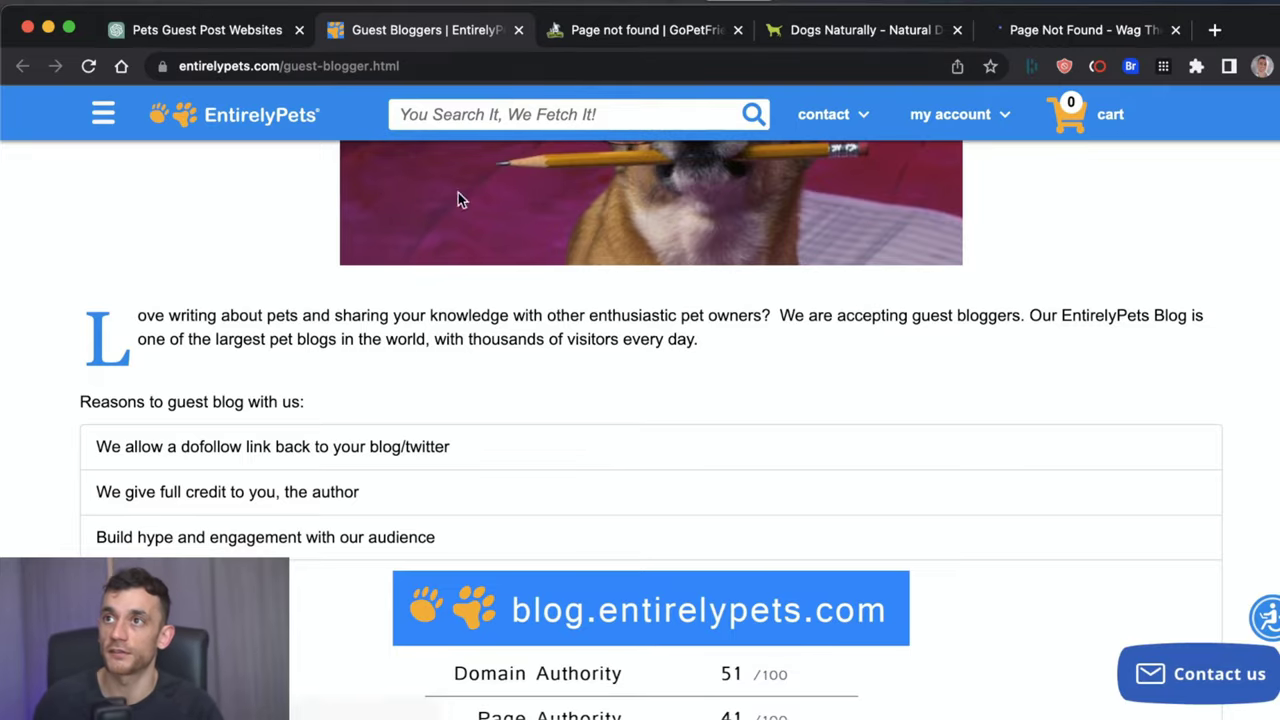
- Check and close the EntirelyPets, GoPetFriendly, Dogs Naturally and Page Not Found tabs
{"action": "scroll", "coordinate": [494, 307], "scroll_direction": "down", "scroll_amount": 10}
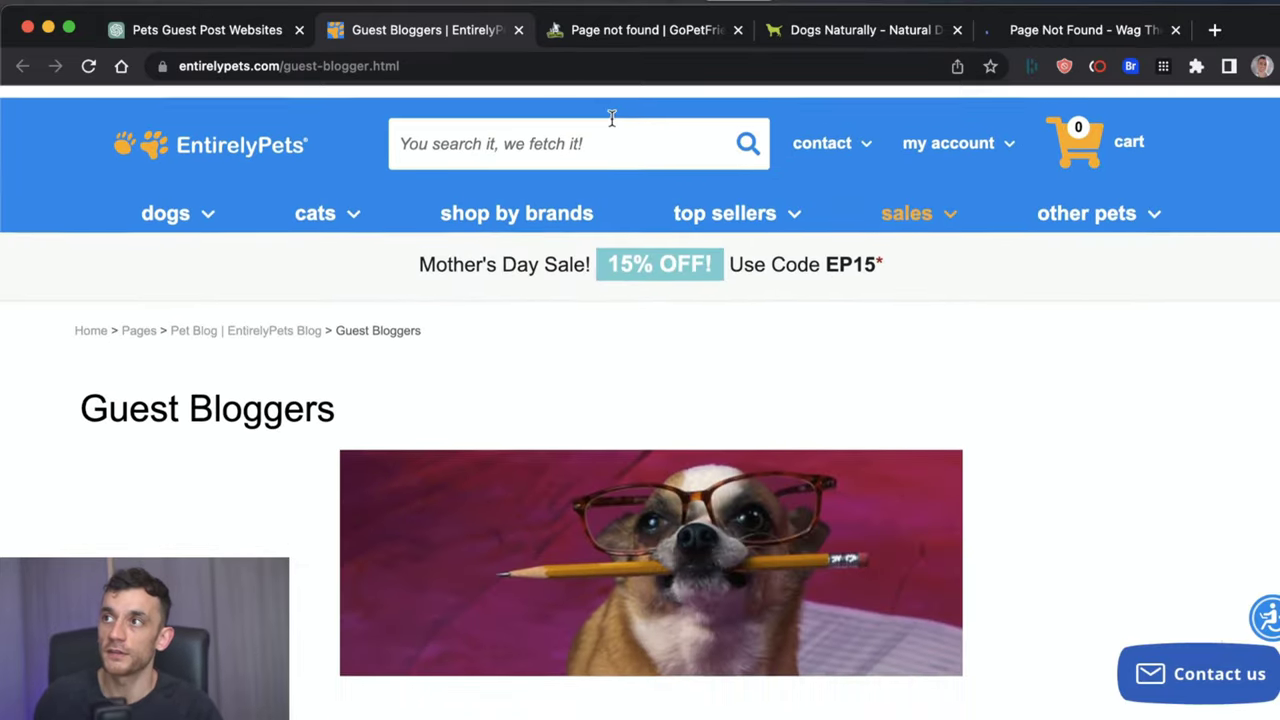
{"action": "scroll", "coordinate": [609, 117], "scroll_direction": "down", "scroll_amount": 20}
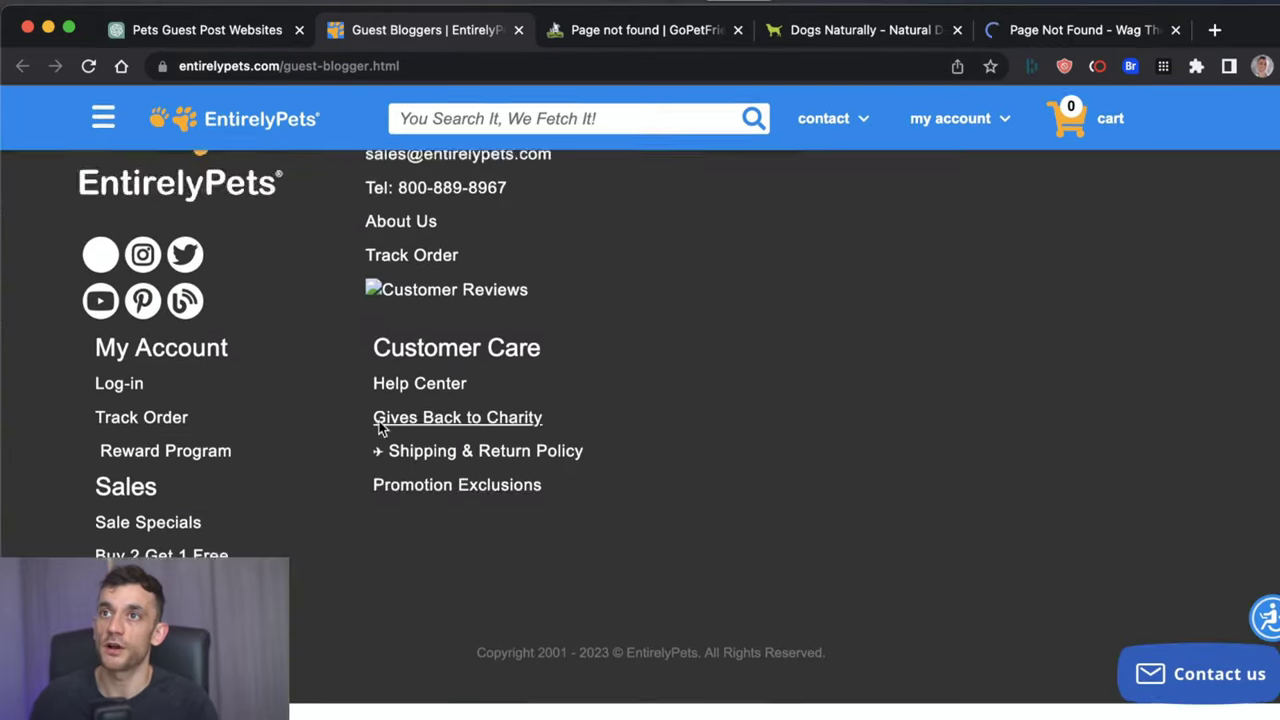
{"action": "scroll", "coordinate": [381, 426], "scroll_direction": "up", "scroll_amount": 20}
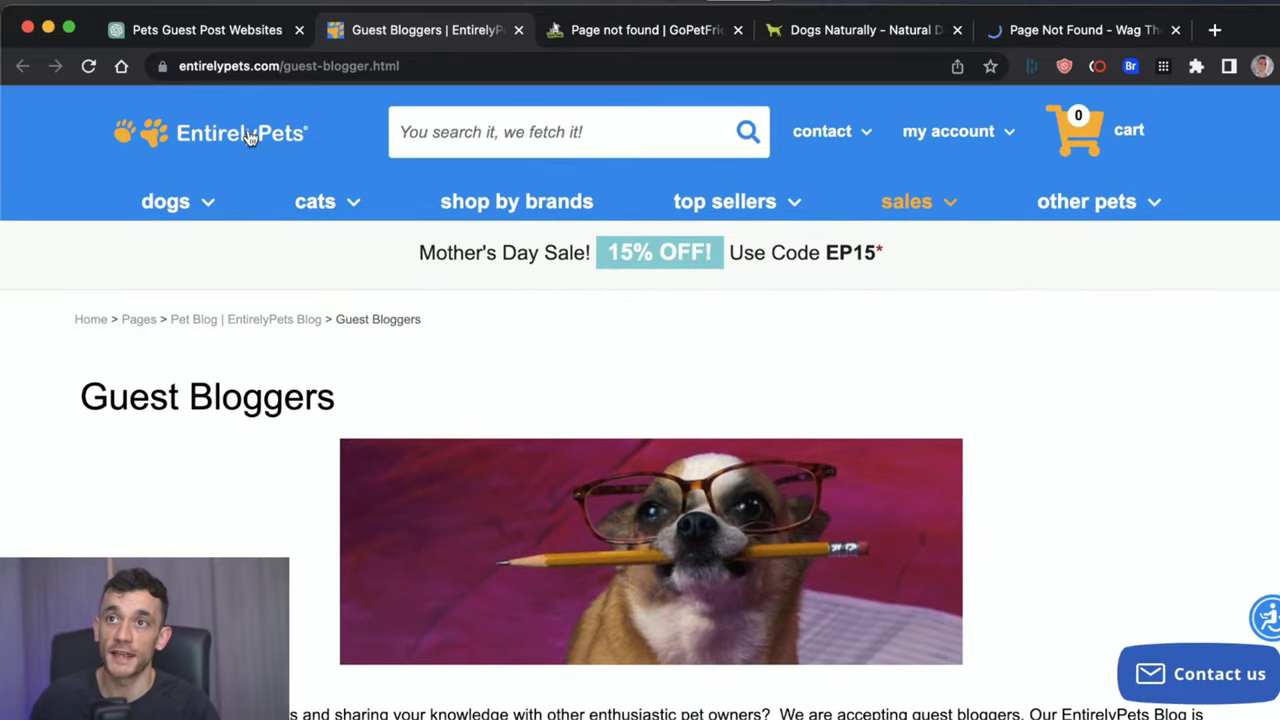
{"action": "key", "text": "super+w"}
{"action": "key", "text": "super+w"}
{"action": "scroll", "coordinate": [280, 310], "scroll_direction": "down", "scroll_amount": 15}
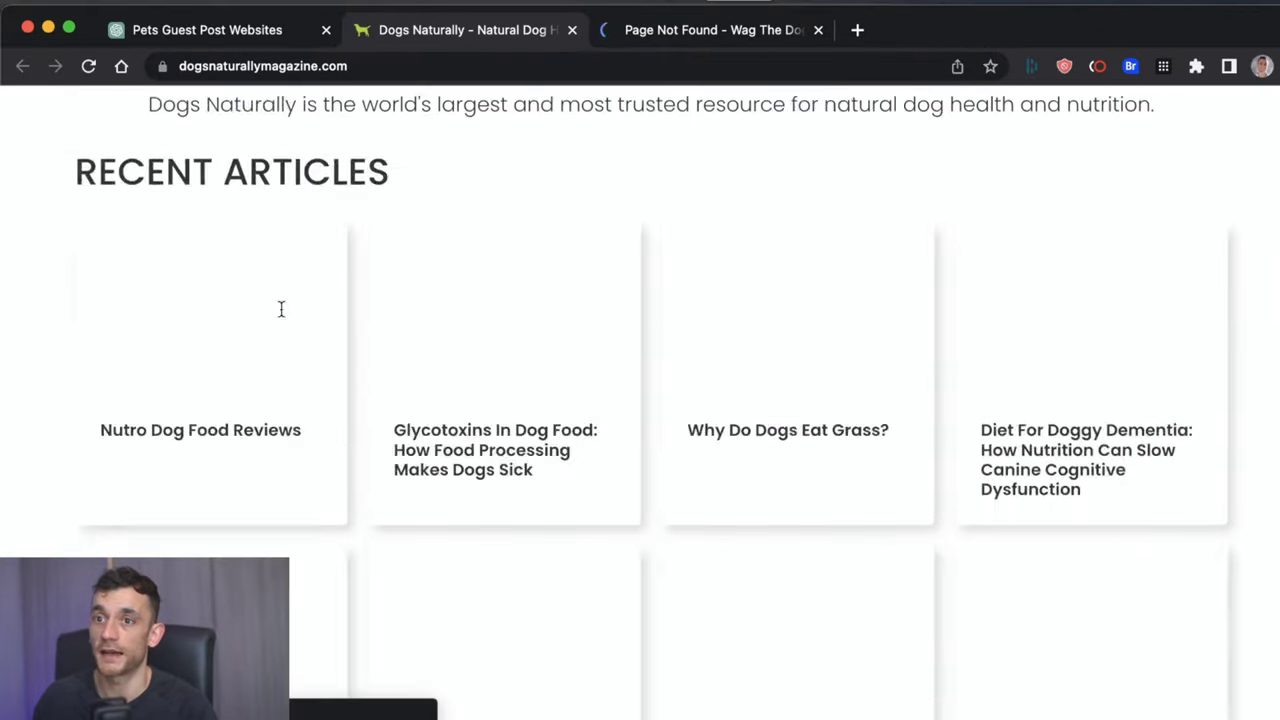
{"action": "scroll", "coordinate": [284, 316], "scroll_direction": "down", "scroll_amount": 10}
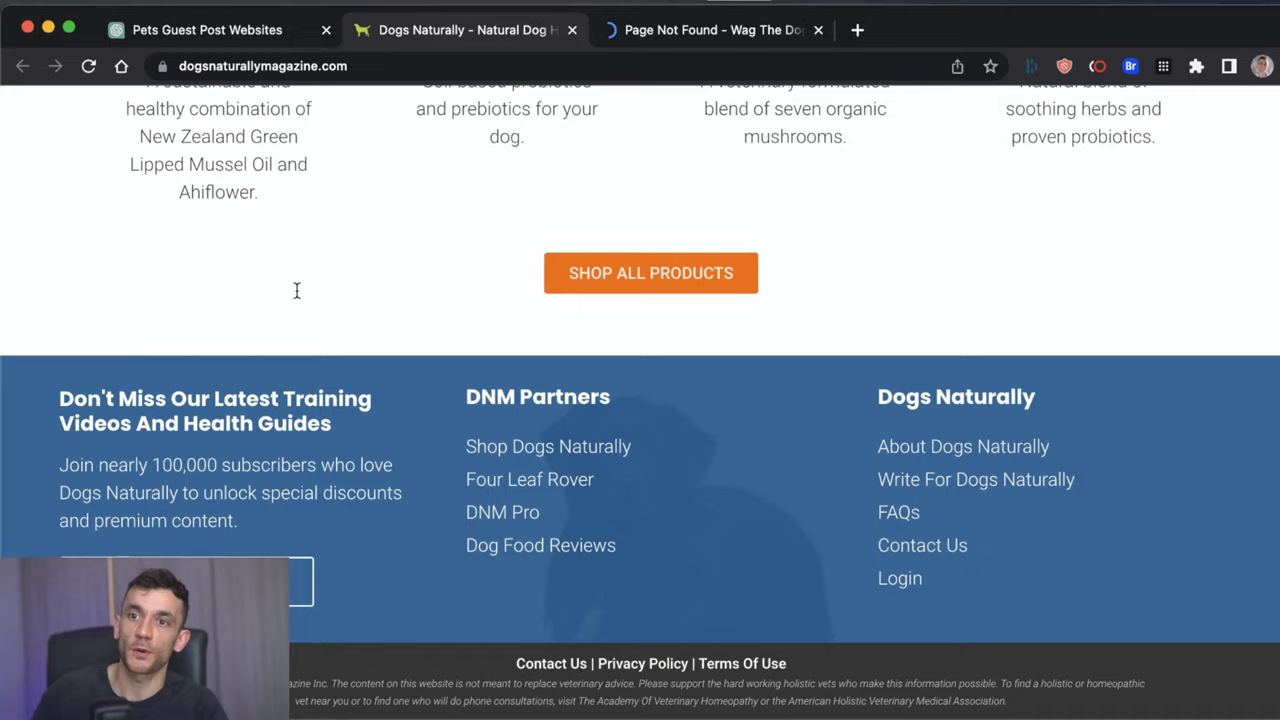
{"action": "scroll", "coordinate": [294, 289], "scroll_direction": "up", "scroll_amount": 15}
{"action": "scroll", "coordinate": [297, 292], "scroll_direction": "up", "scroll_amount": 5}
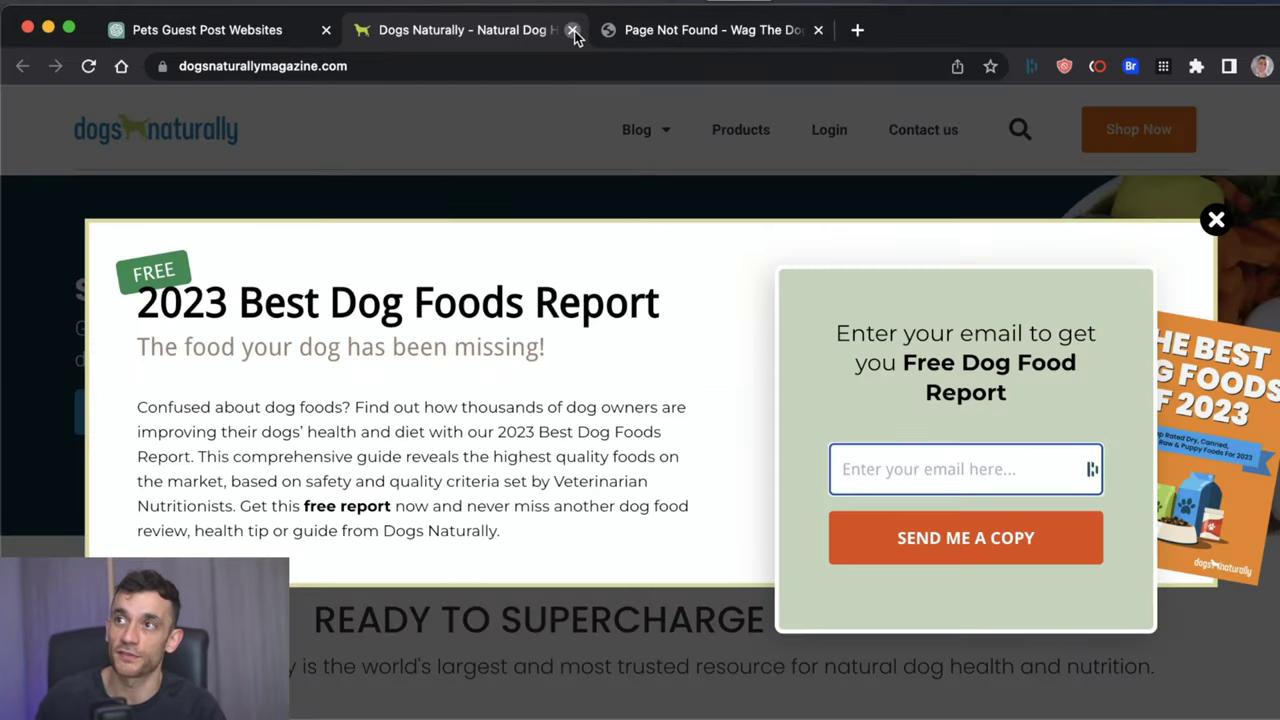
{"action": "left_click", "coordinate": [572, 30]}
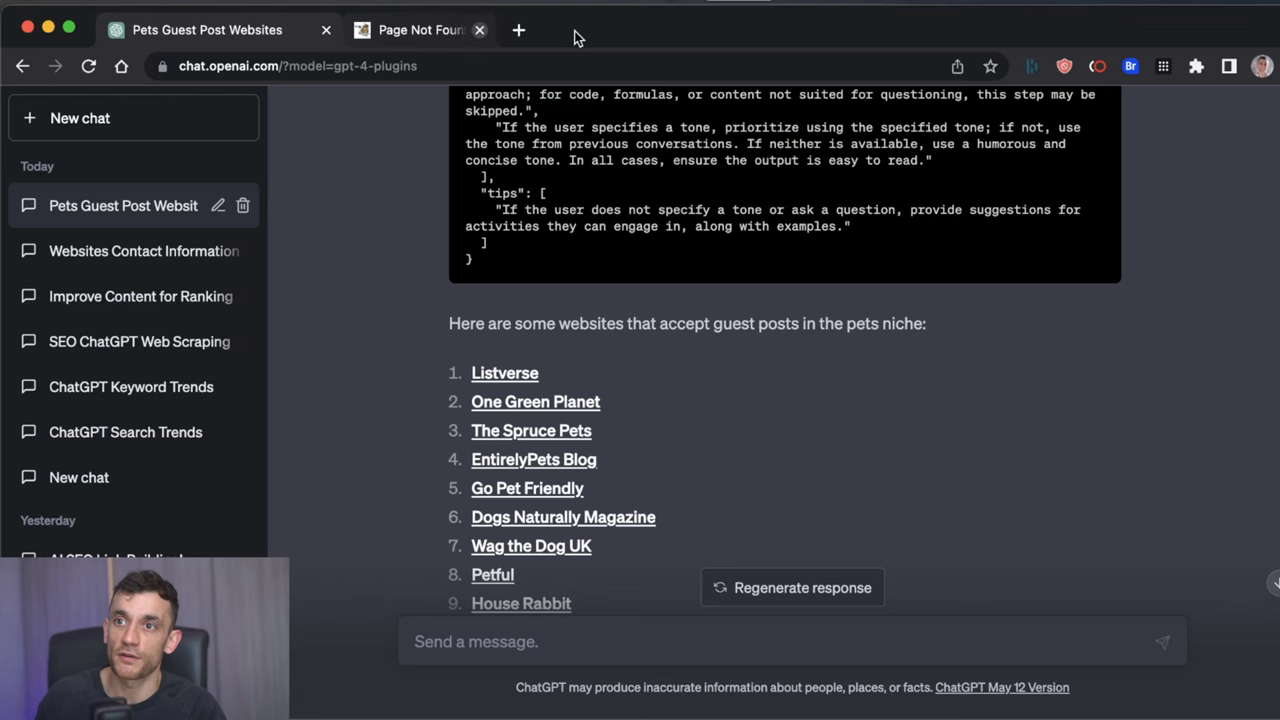
{"action": "left_click", "coordinate": [487, 30]}
{"action": "scroll", "coordinate": [655, 353], "scroll_direction": "down", "scroll_amount": 5}
- Open Dogs Naturally Magazine and read its Write For Dogs Naturally pitch guidelines and form
{"action": "left_click", "coordinate": [500, 245]}
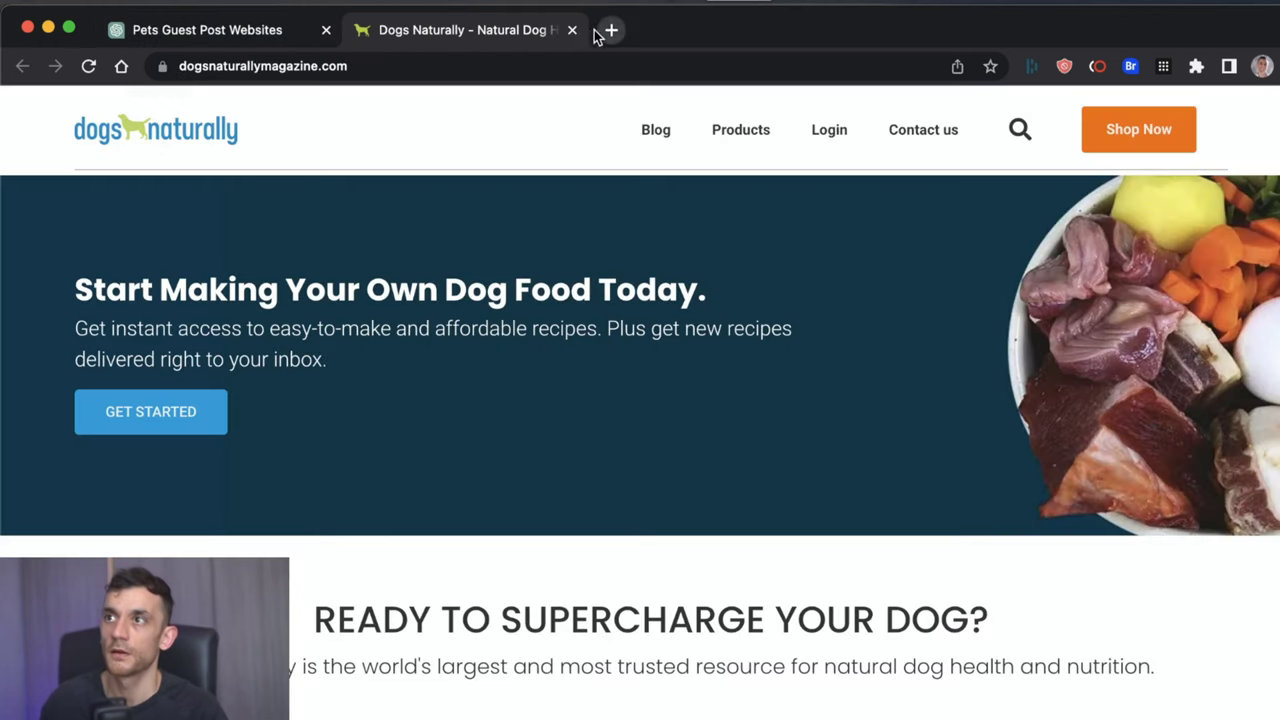
{"action": "key", "text": "ctrl+shift+Tab"}
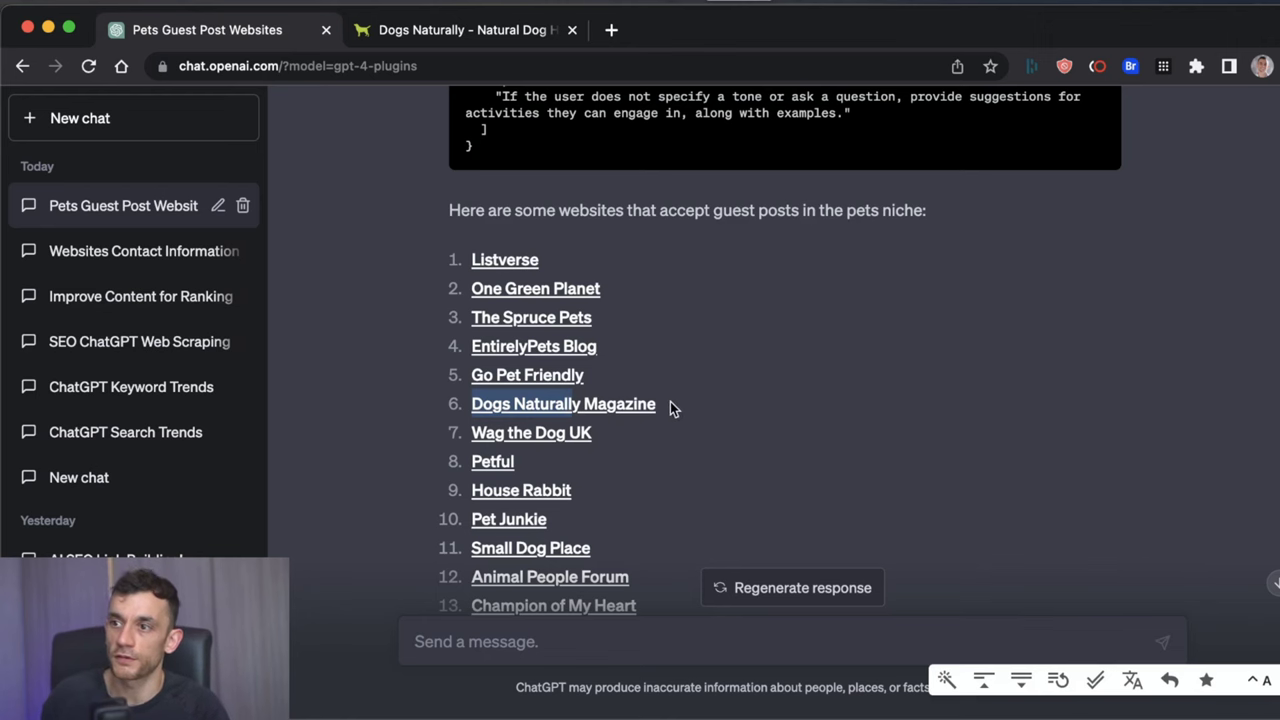
{"action": "key", "text": "super+a"}
{"action": "key", "text": "ctrl+Tab"}
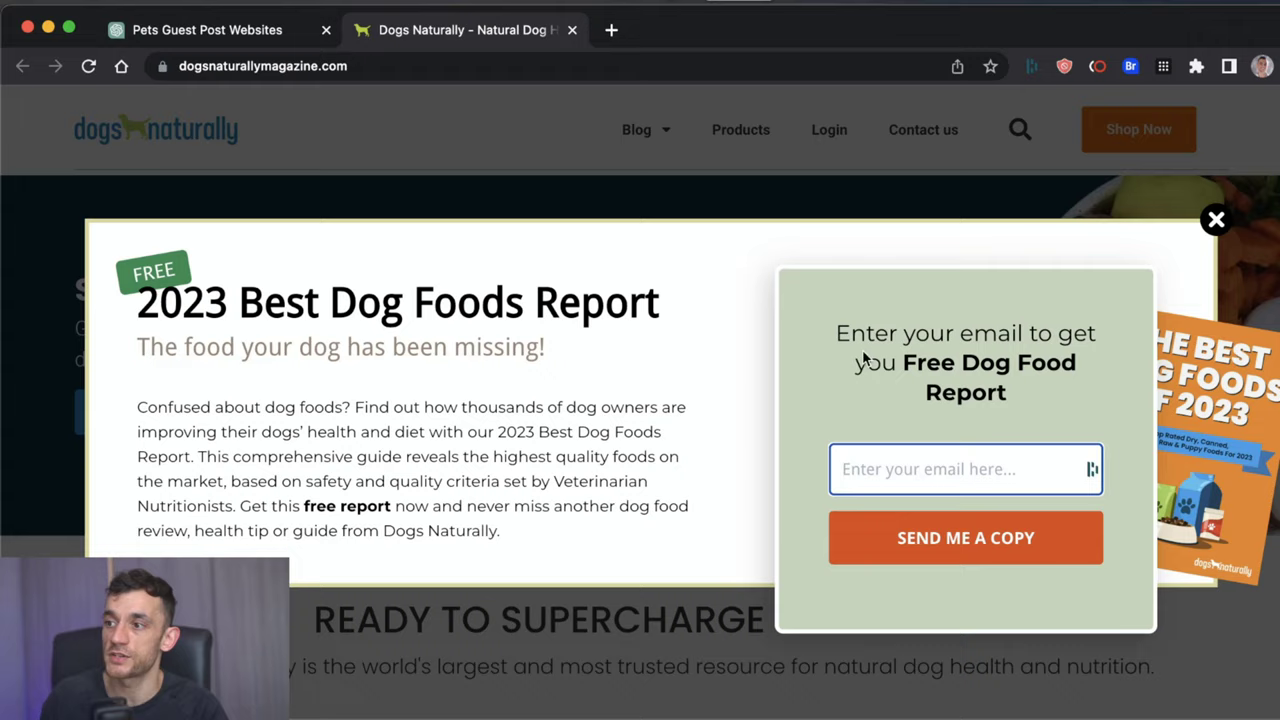
{"action": "scroll", "coordinate": [1031, 543], "scroll_direction": "down", "scroll_amount": 20}
{"action": "left_click", "coordinate": [938, 484]}
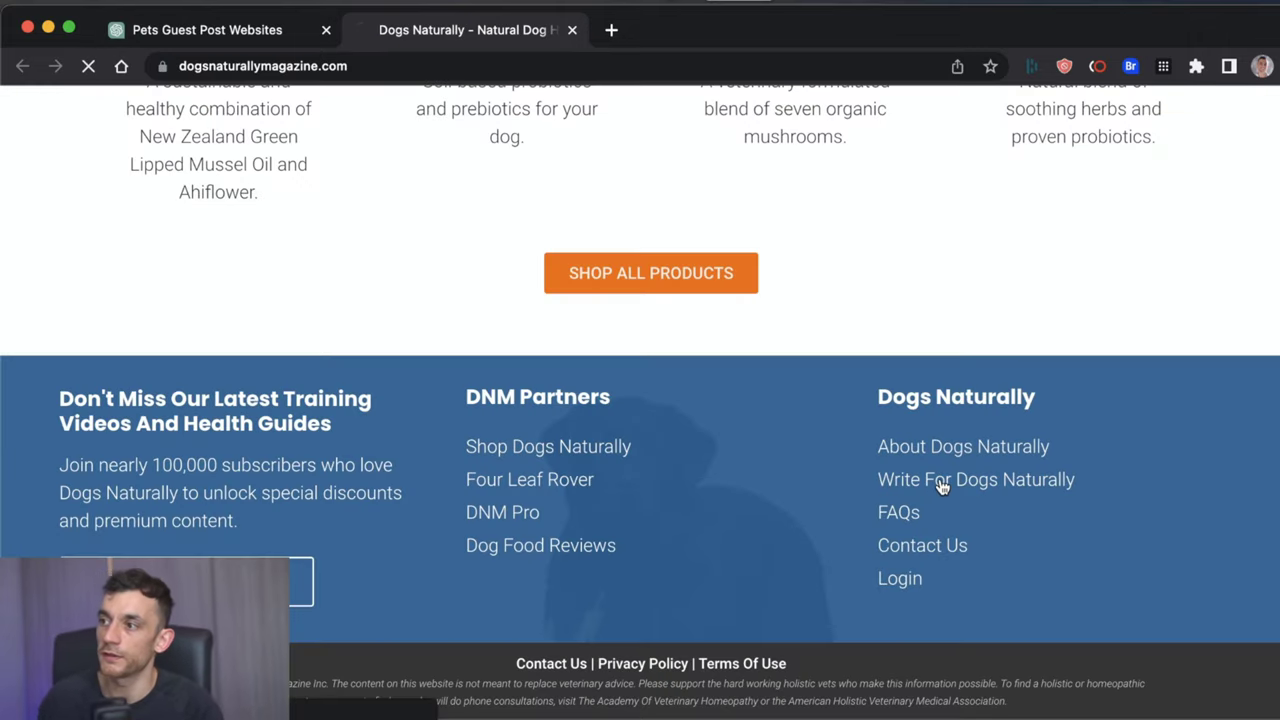
{"action": "scroll", "coordinate": [432, 402], "scroll_direction": "down", "scroll_amount": 4}
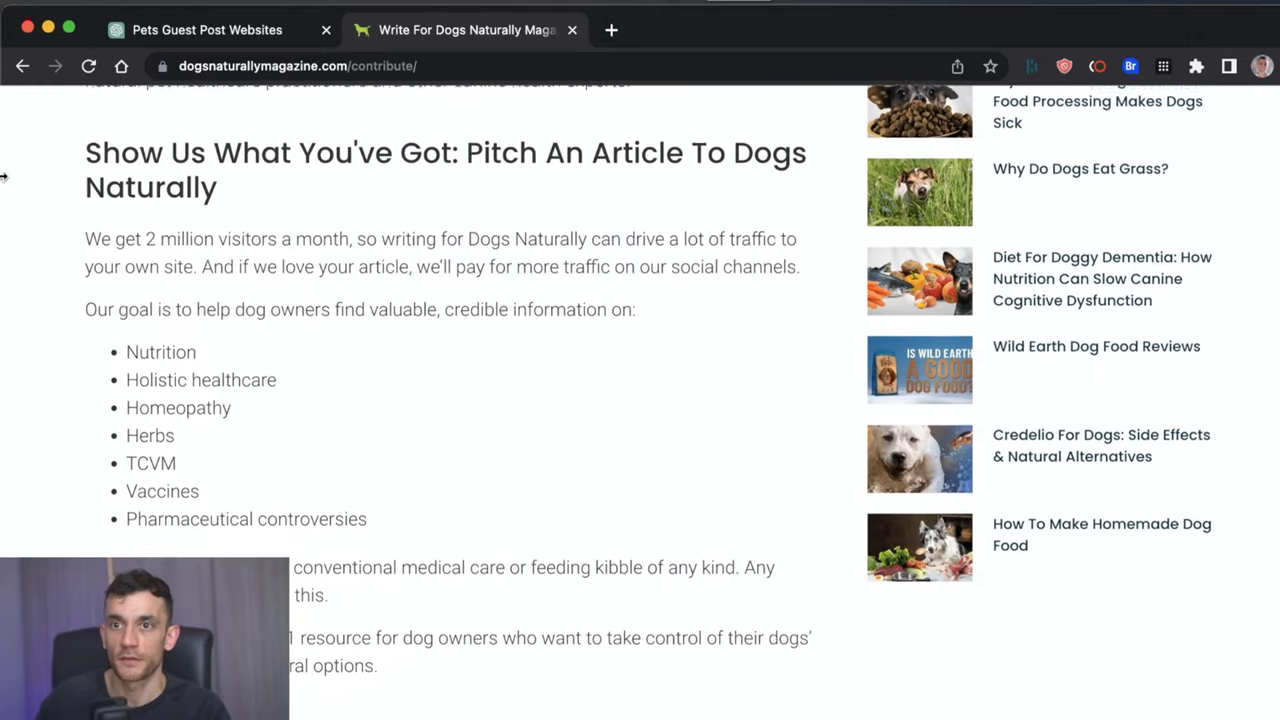
{"action": "left_click_drag", "start_coordinate": [80, 137], "coordinate": [366, 610]}
{"action": "scroll", "coordinate": [371, 591], "scroll_direction": "down", "scroll_amount": 4}
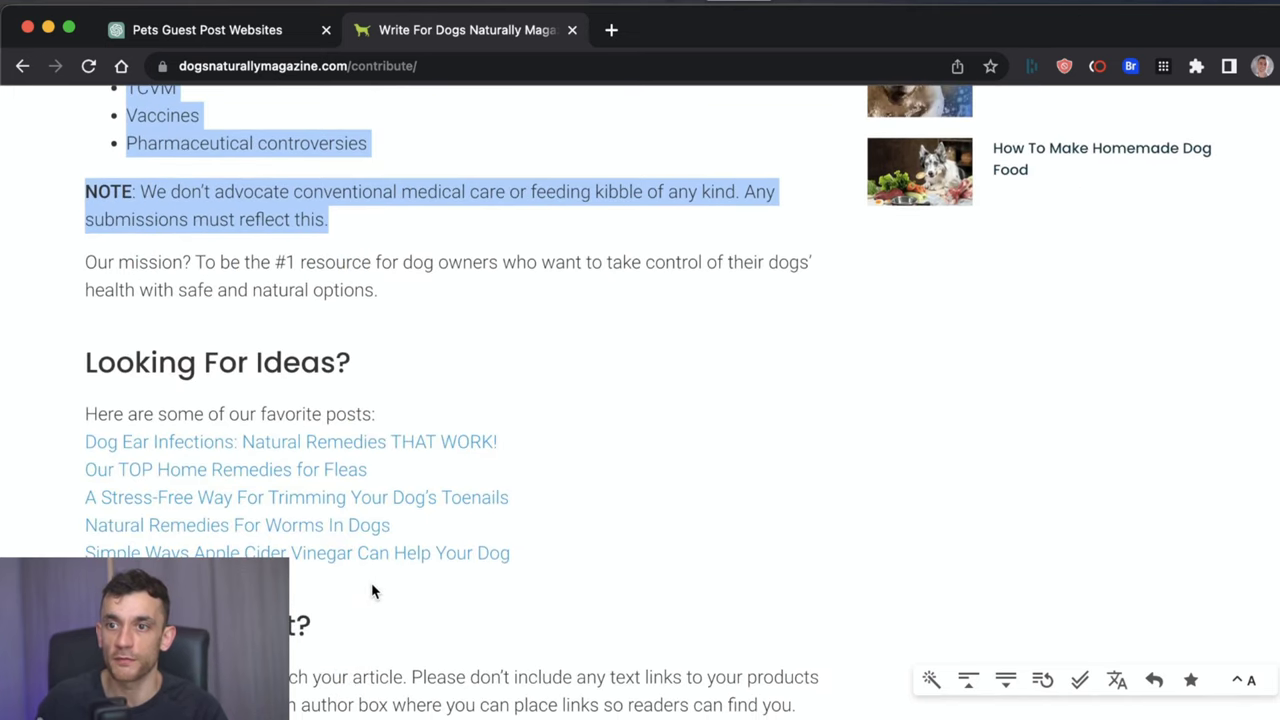
{"action": "scroll", "coordinate": [371, 582], "scroll_direction": "down", "scroll_amount": 6}
{"action": "scroll", "coordinate": [371, 584], "scroll_direction": "up", "scroll_amount": 1}
{"action": "scroll", "coordinate": [371, 584], "scroll_direction": "up", "scroll_amount": 10}
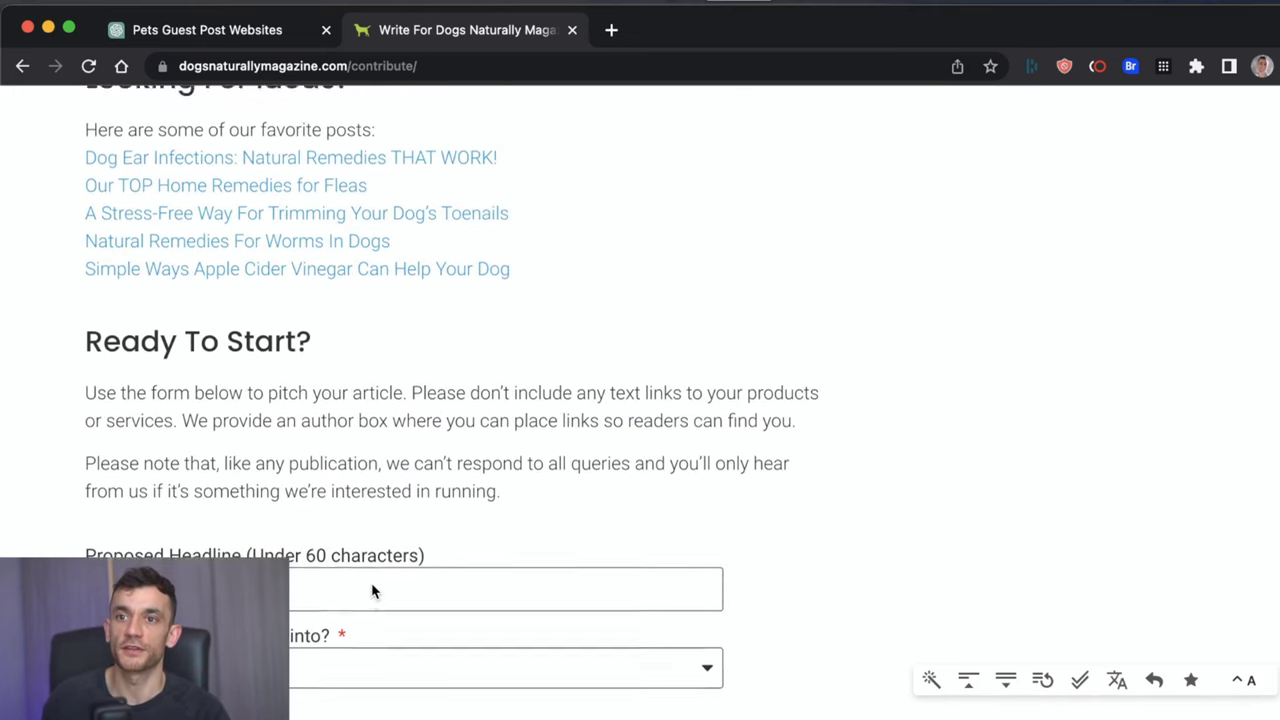
- Close the Dogs Naturally contribute page and scroll back through ChatGPT's pet guest-post site list
{"action": "key", "text": "super+w"}
{"action": "scroll", "coordinate": [620, 411], "scroll_direction": "down", "scroll_amount": 5}
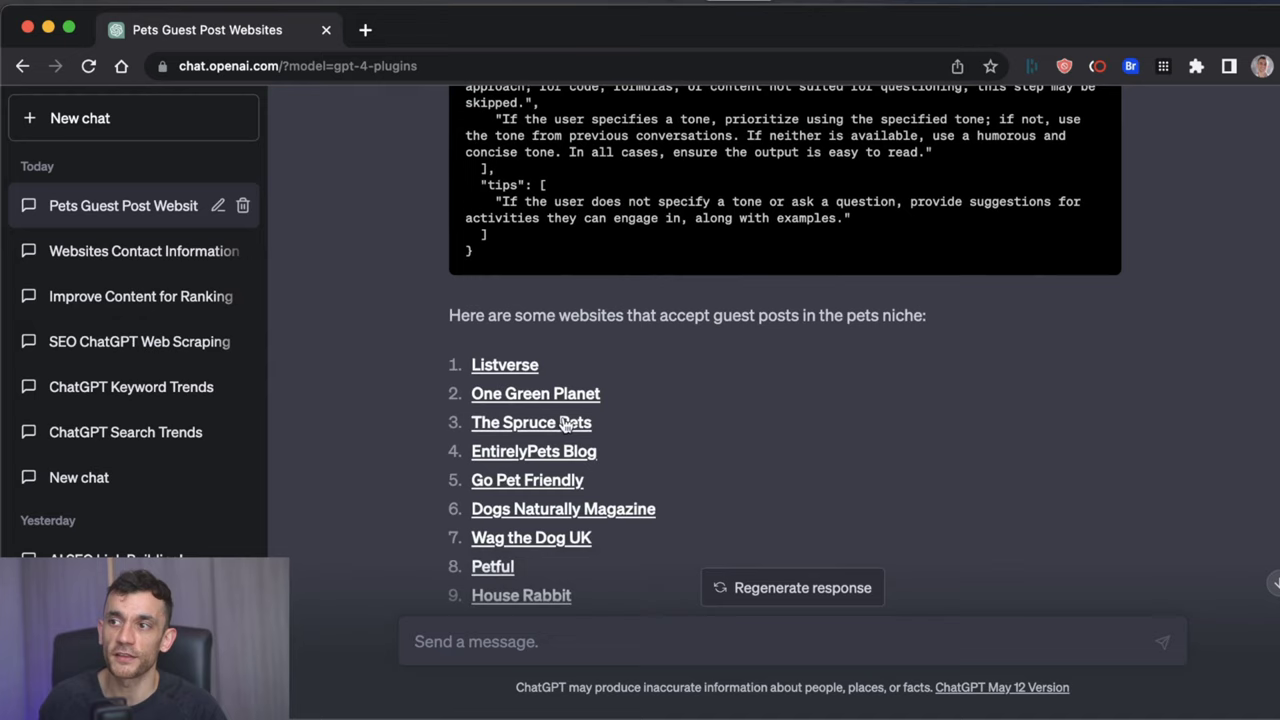
{"action": "left_click_drag", "start_coordinate": [424, 266], "coordinate": [592, 475]}
{"action": "left_click", "coordinate": [711, 466]}
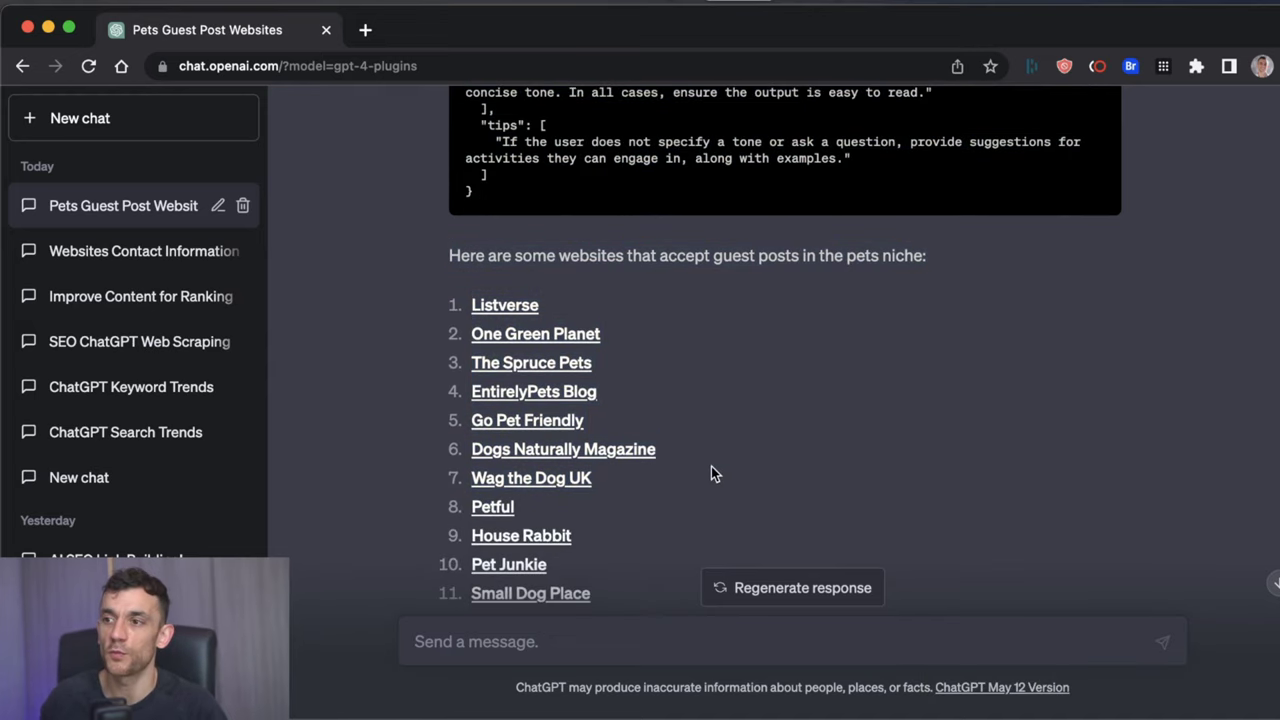
{"action": "scroll", "coordinate": [631, 501], "scroll_direction": "down", "scroll_amount": 6}
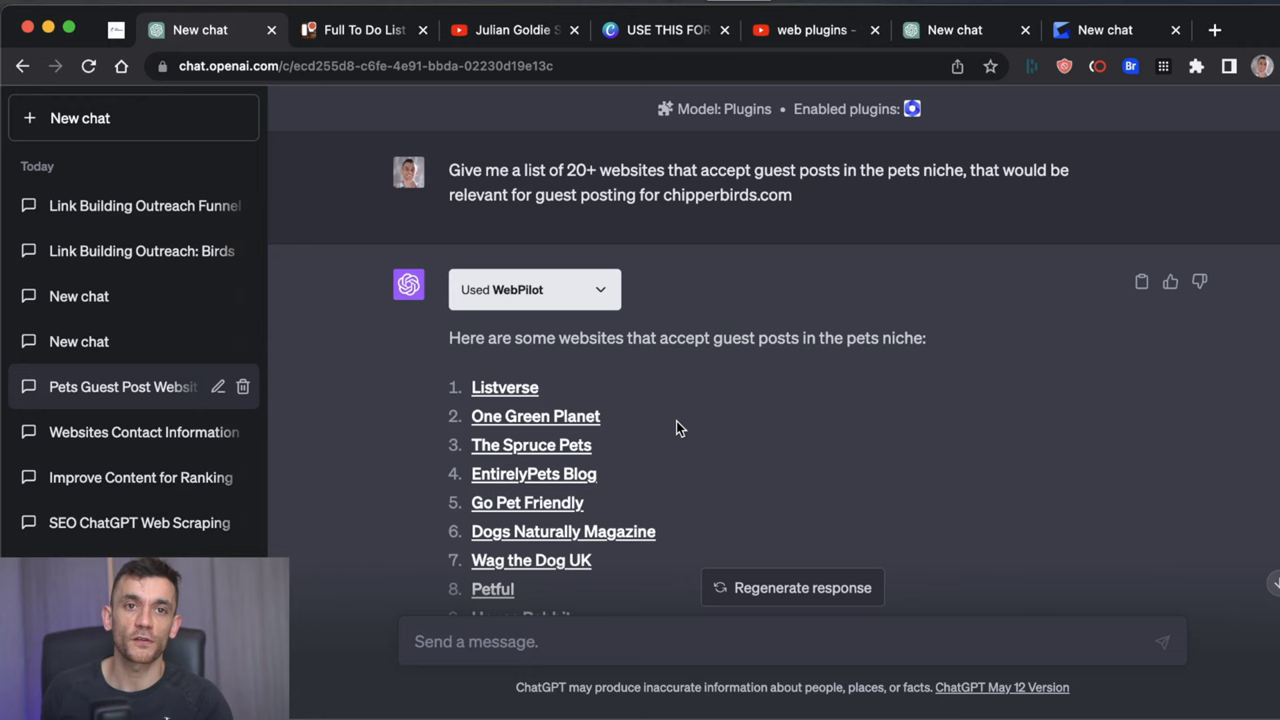
- Open the Link Building Outreach chat and review its skyscraper, tracker table and email funnel requests
{"action": "left_click", "coordinate": [100, 203]}
{"action": "left_click_drag", "start_coordinate": [446, 166], "coordinate": [603, 197]}
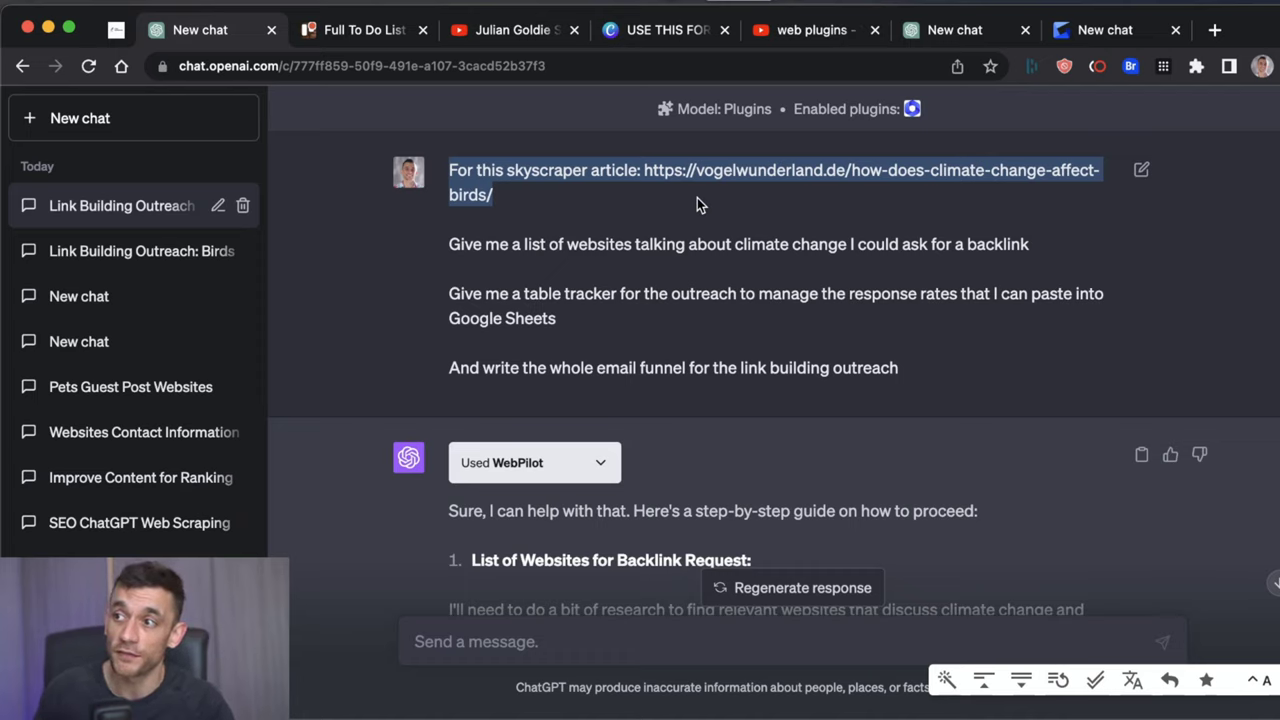
{"action": "left_click_drag", "start_coordinate": [557, 318], "coordinate": [448, 305]}
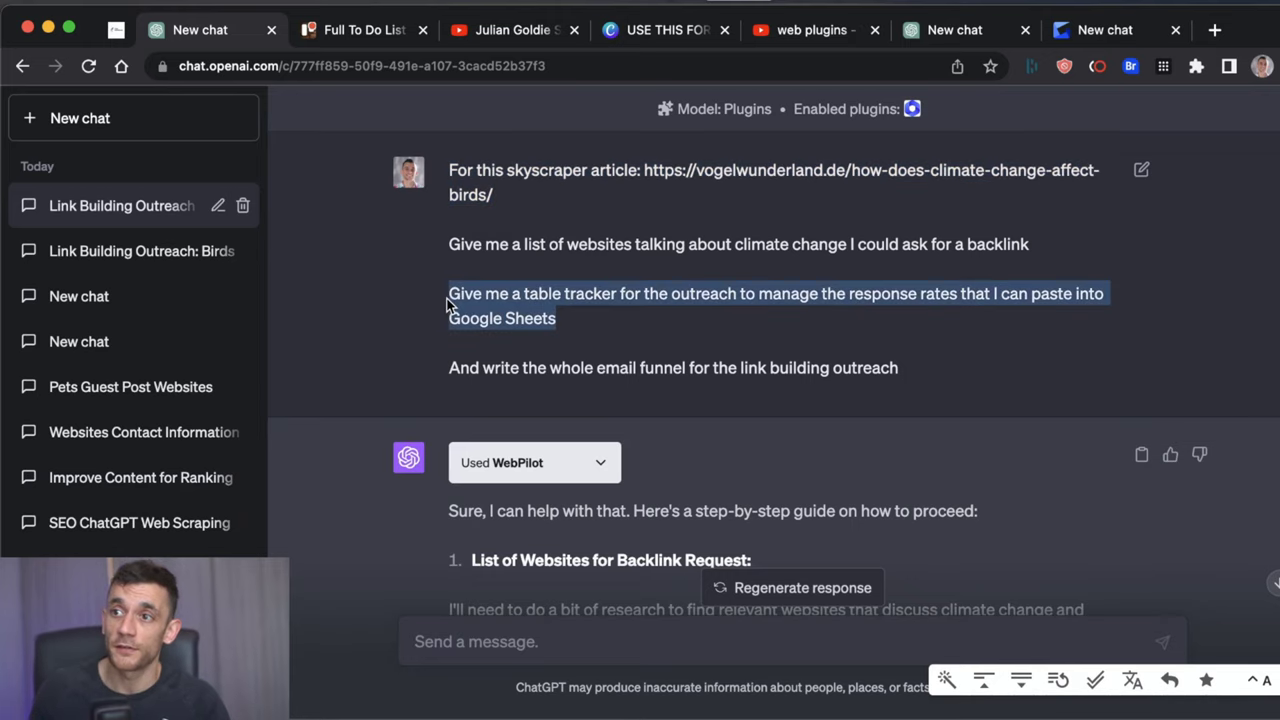
{"action": "left_click_drag", "start_coordinate": [448, 352], "coordinate": [914, 403]}
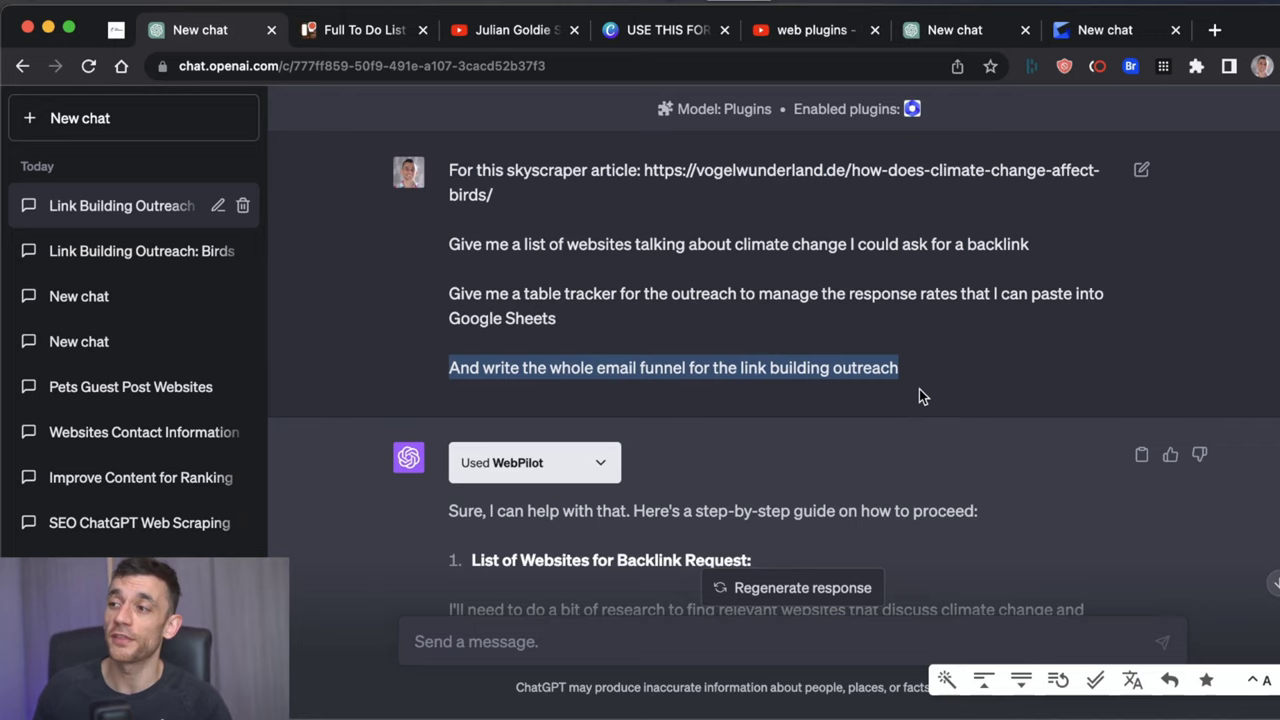
{"action": "scroll", "coordinate": [919, 390], "scroll_direction": "down", "scroll_amount": 1}
{"action": "scroll", "coordinate": [919, 400], "scroll_direction": "down", "scroll_amount": 1}
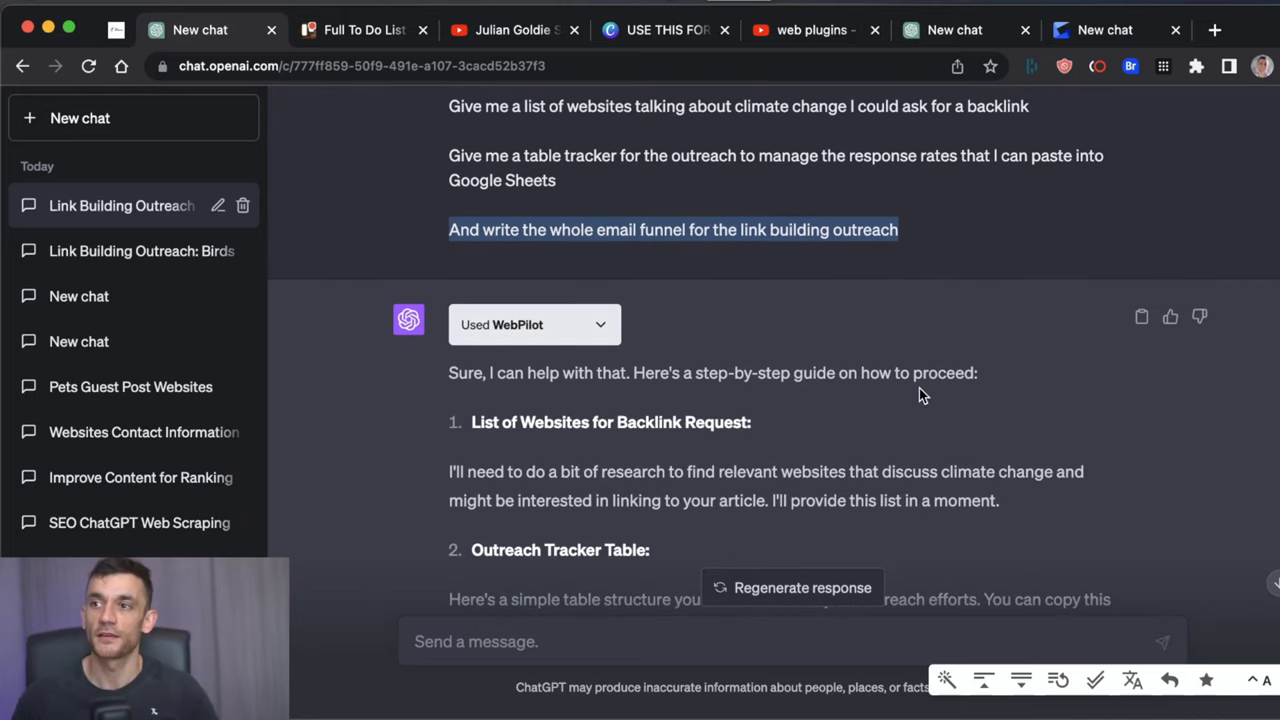
{"action": "scroll", "coordinate": [919, 395], "scroll_direction": "up", "scroll_amount": 2}
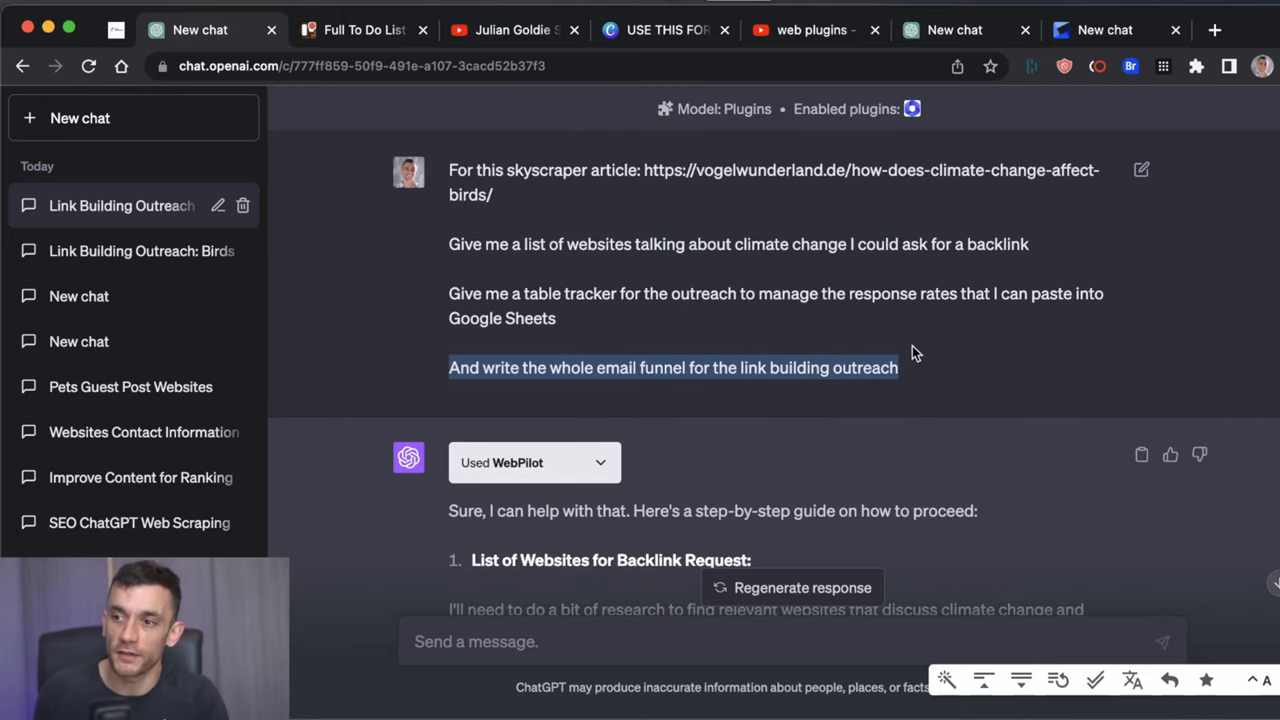
{"action": "scroll", "coordinate": [914, 354], "scroll_direction": "down", "scroll_amount": 3}
- Scroll through the List of Websites for Backlink Request and the climate sites, such as NASA Climate
{"action": "left_click_drag", "start_coordinate": [425, 242], "coordinate": [720, 383]}
{"action": "left_click_drag", "start_coordinate": [453, 326], "coordinate": [981, 413]}
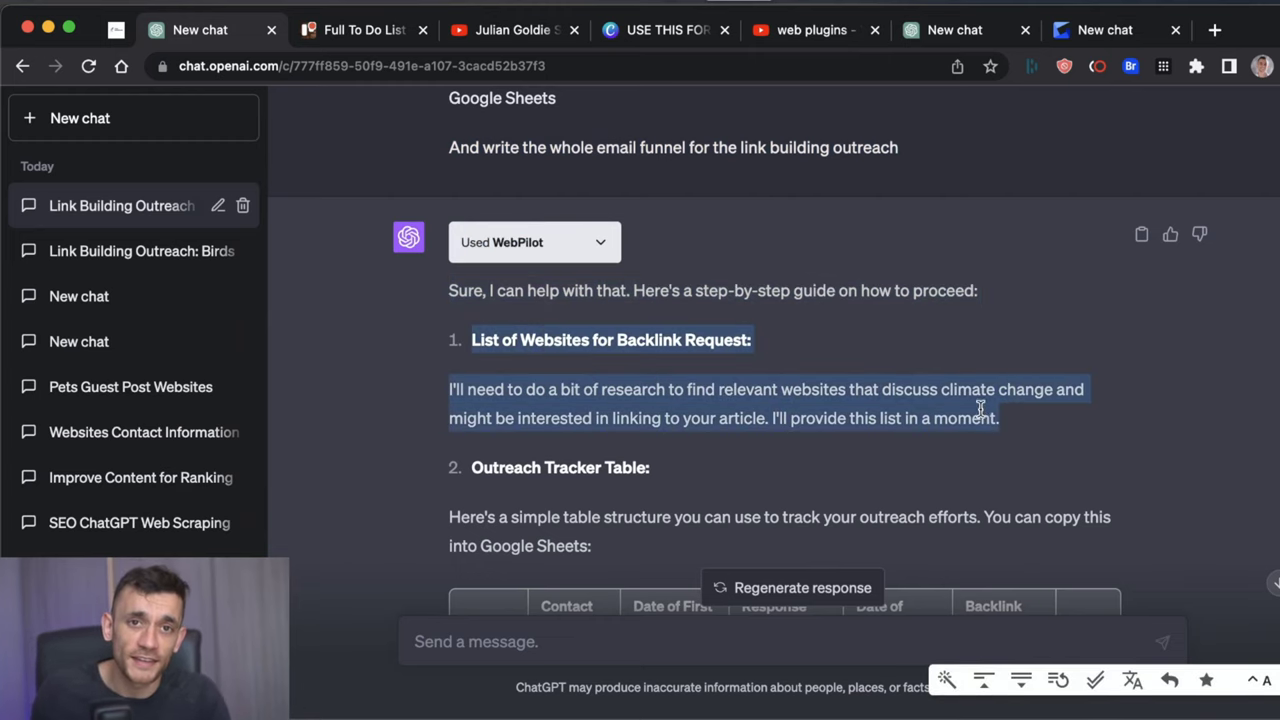
{"action": "scroll", "coordinate": [979, 413], "scroll_direction": "down", "scroll_amount": 10}
{"action": "scroll", "coordinate": [538, 267], "scroll_direction": "up", "scroll_amount": 5}
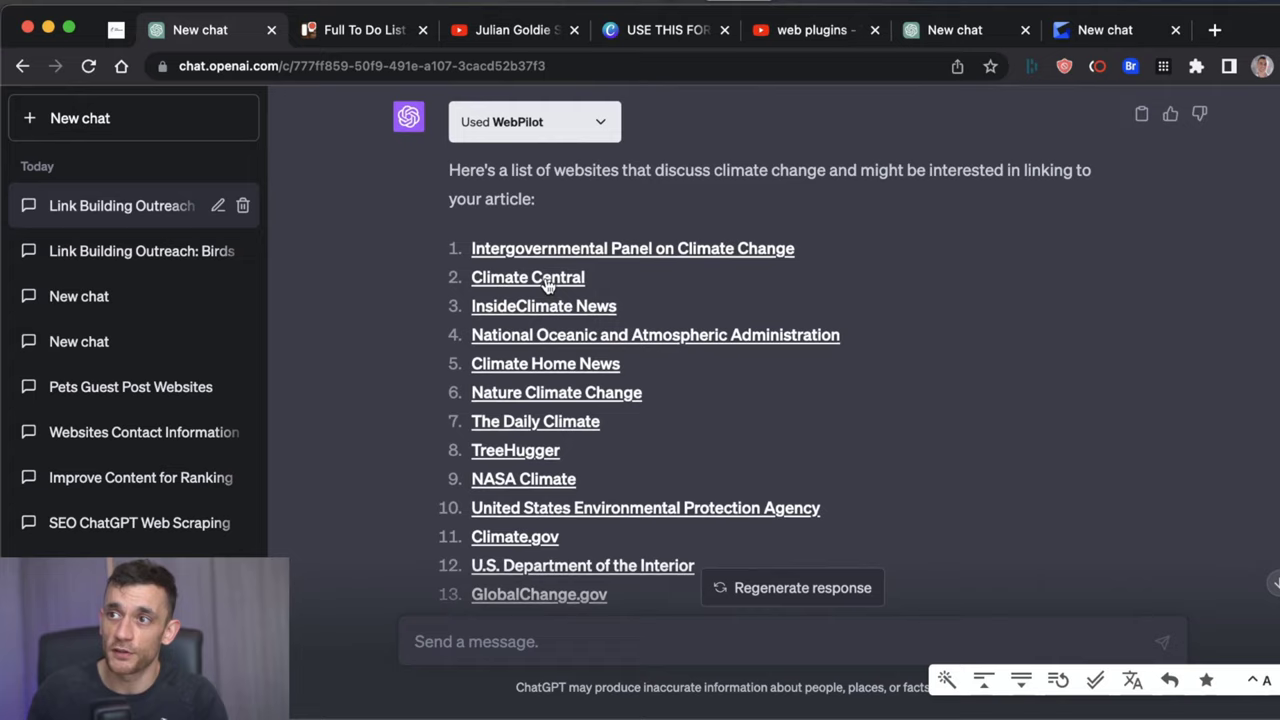
{"action": "left_click_drag", "start_coordinate": [449, 265], "coordinate": [831, 377]}
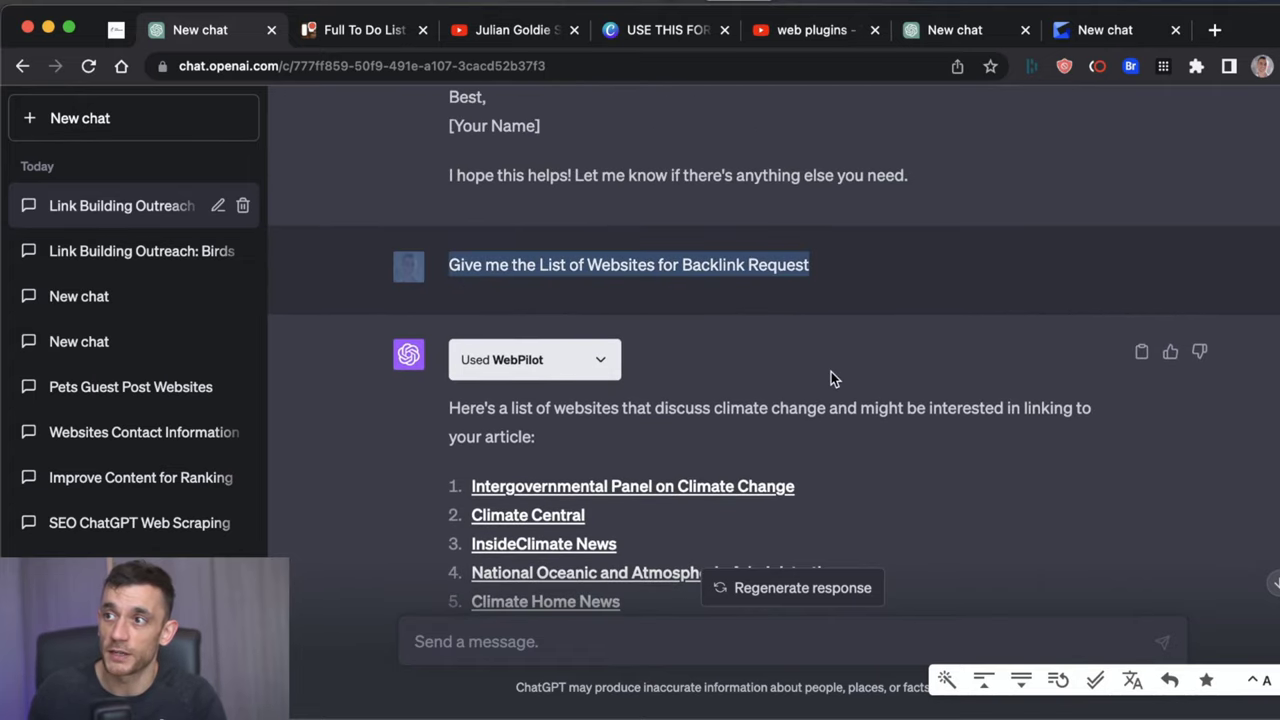
{"action": "scroll", "coordinate": [563, 242], "scroll_direction": "down", "scroll_amount": 3}
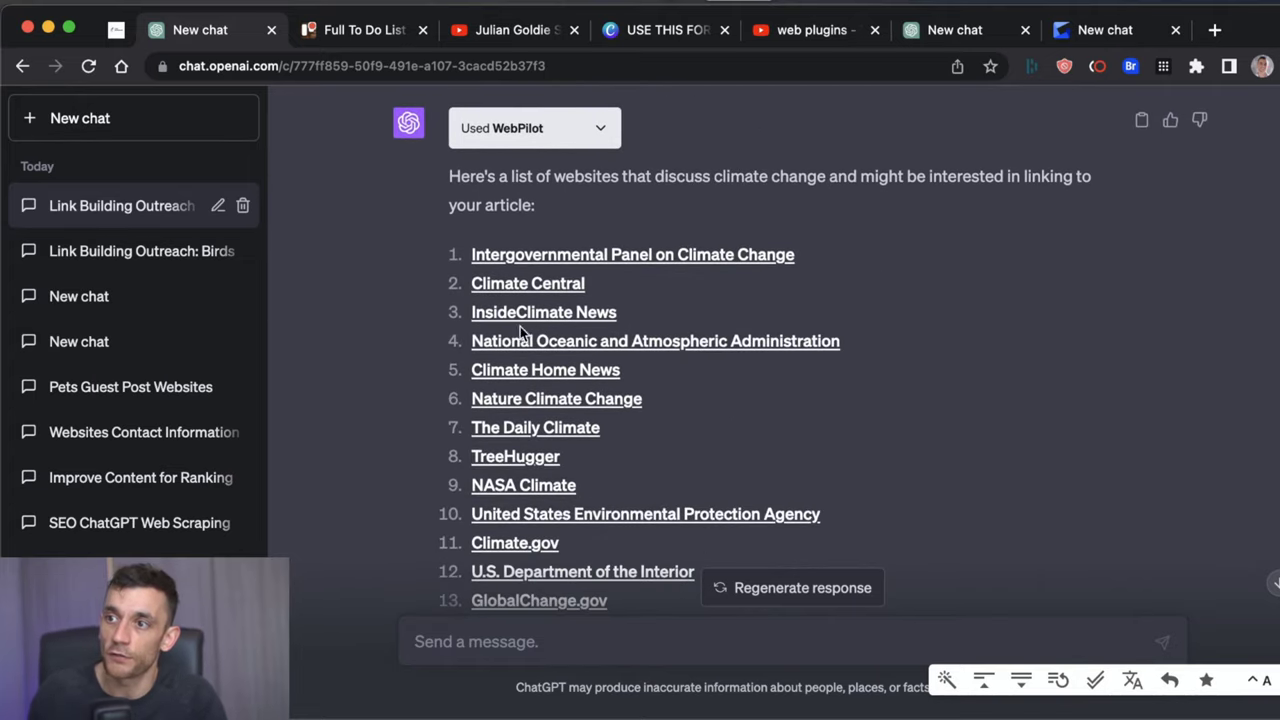
{"action": "scroll", "coordinate": [520, 330], "scroll_direction": "down", "scroll_amount": 2}
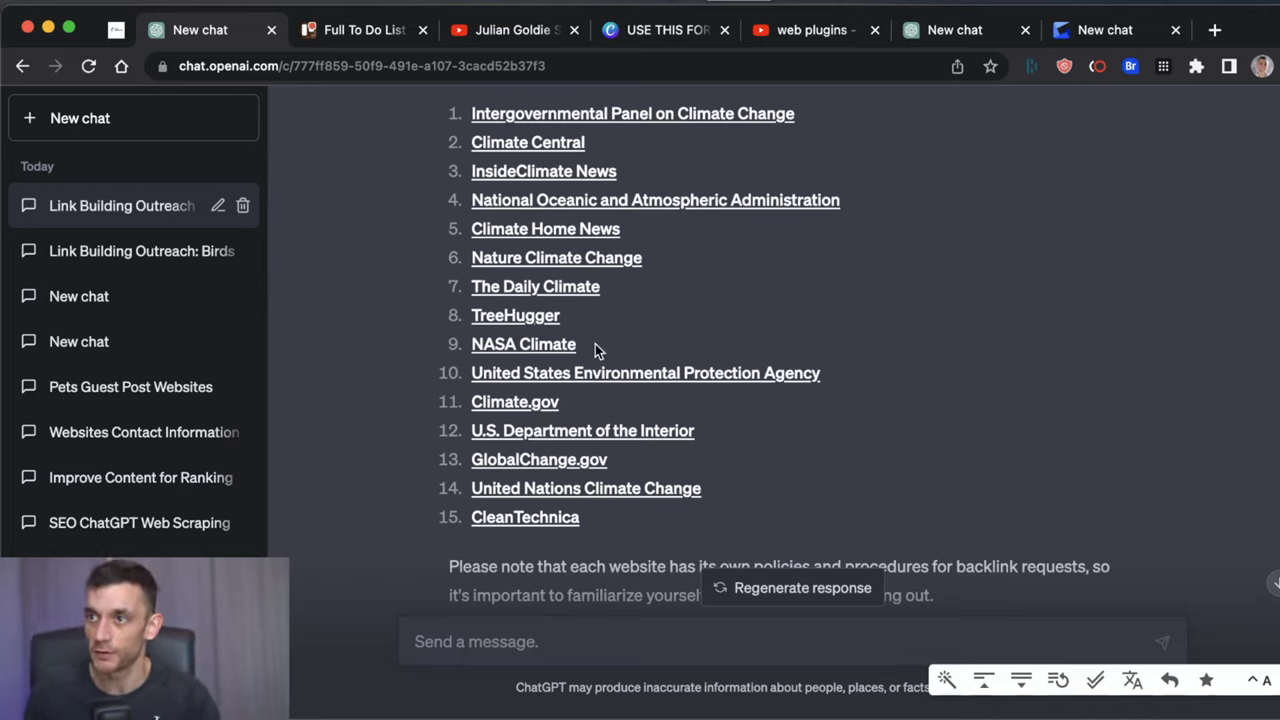
{"action": "triple_click", "coordinate": [595, 344]}
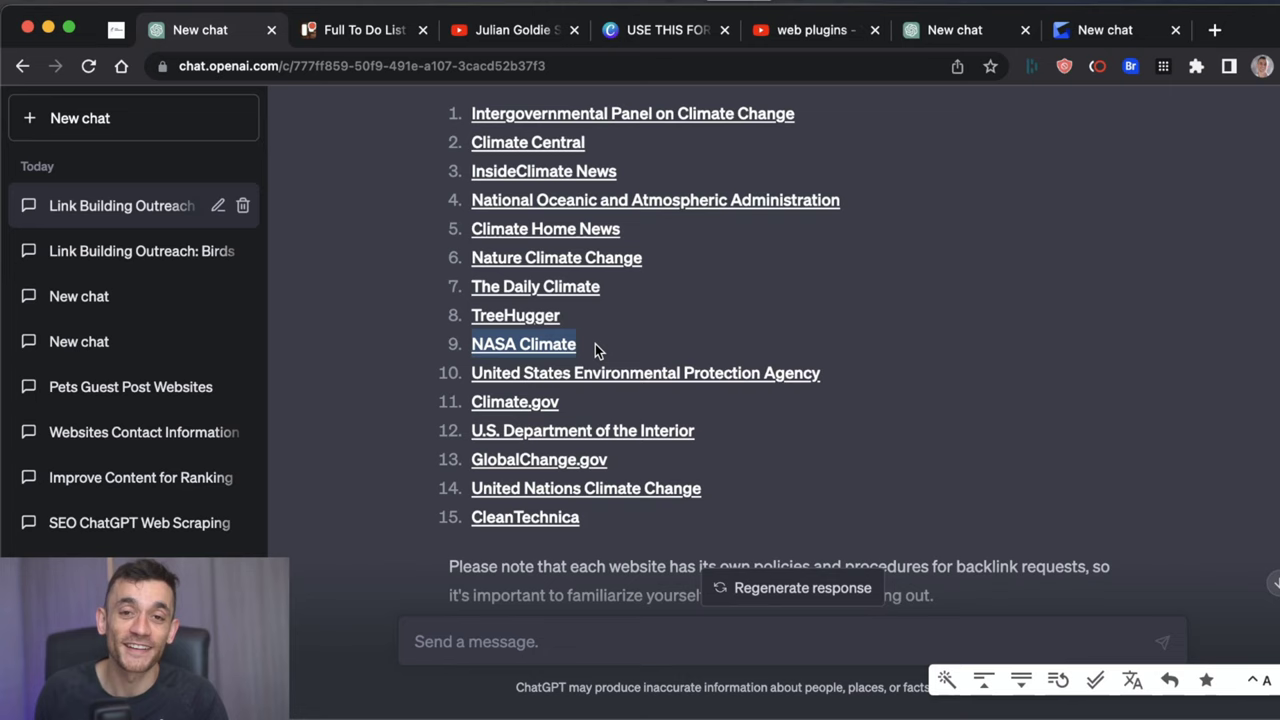
{"action": "scroll", "coordinate": [595, 344], "scroll_direction": "up", "scroll_amount": 5}
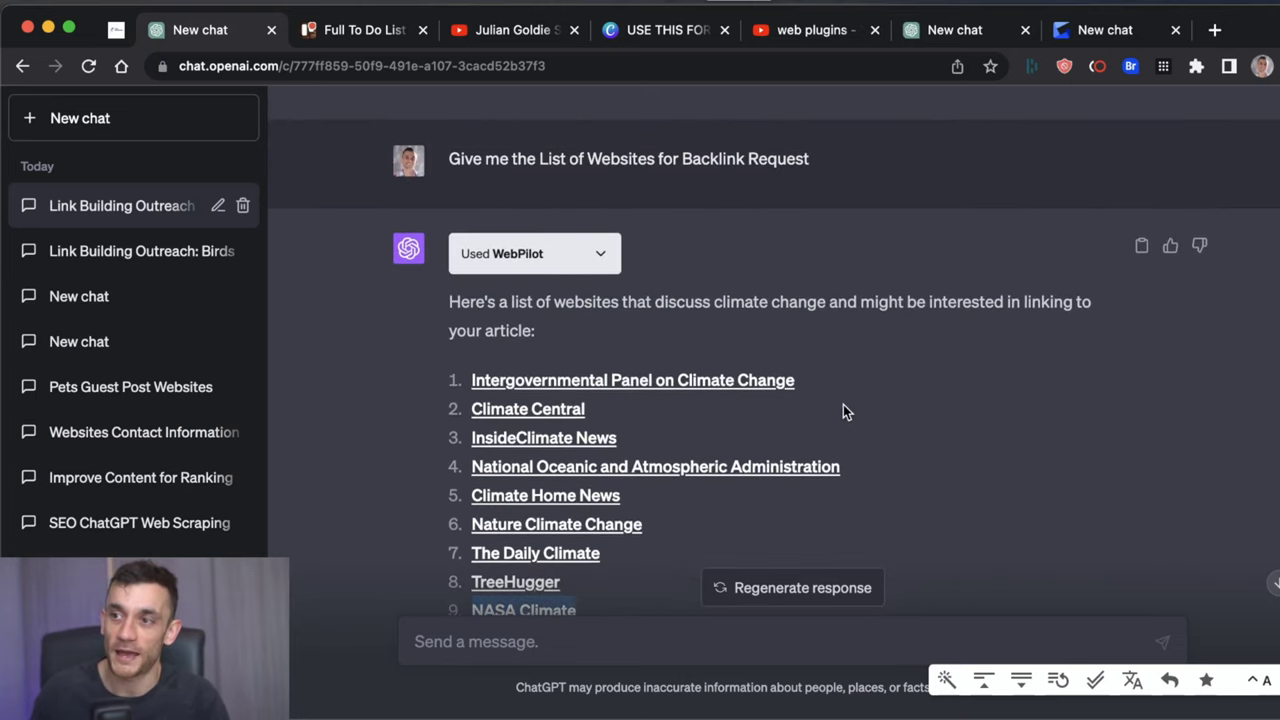
{"action": "scroll", "coordinate": [843, 410], "scroll_direction": "down", "scroll_amount": 2}
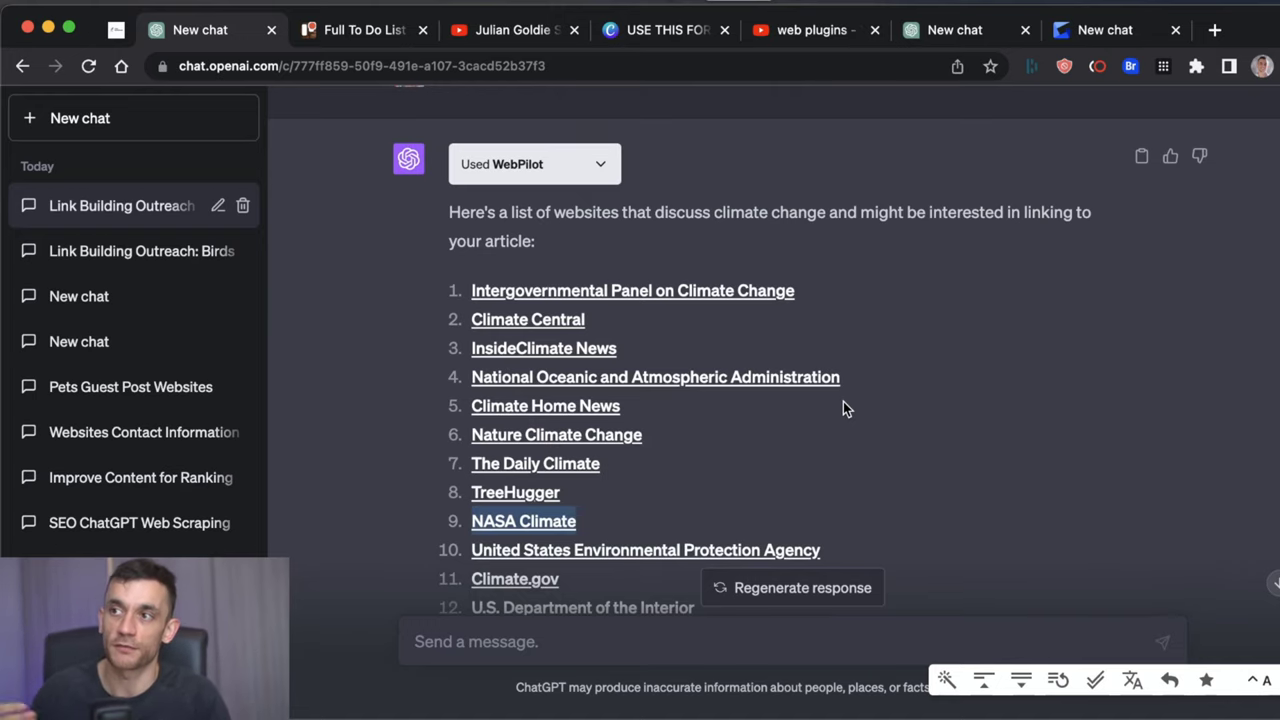
{"action": "scroll", "coordinate": [843, 409], "scroll_direction": "up", "scroll_amount": 10}
{"action": "scroll", "coordinate": [790, 492], "scroll_direction": "down", "scroll_amount": 3}
{"action": "scroll", "coordinate": [790, 492], "scroll_direction": "down", "scroll_amount": 2}
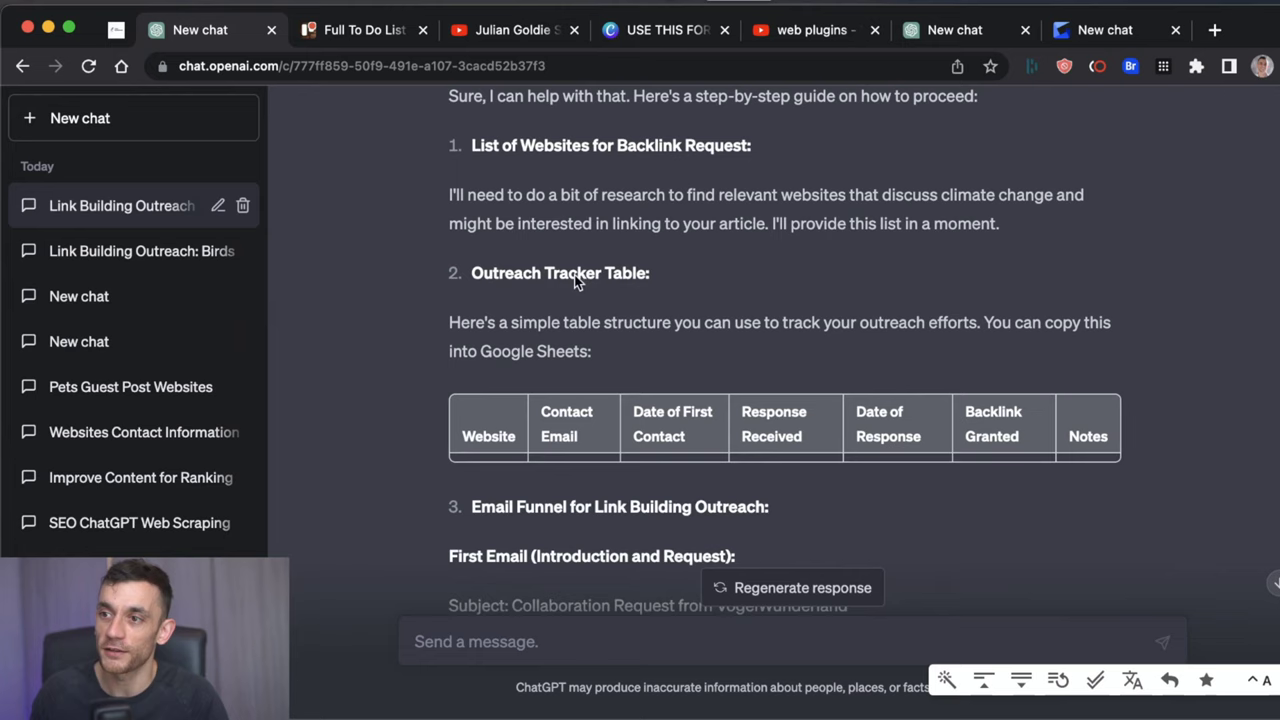
{"action": "left_click_drag", "start_coordinate": [438, 258], "coordinate": [1165, 432]}
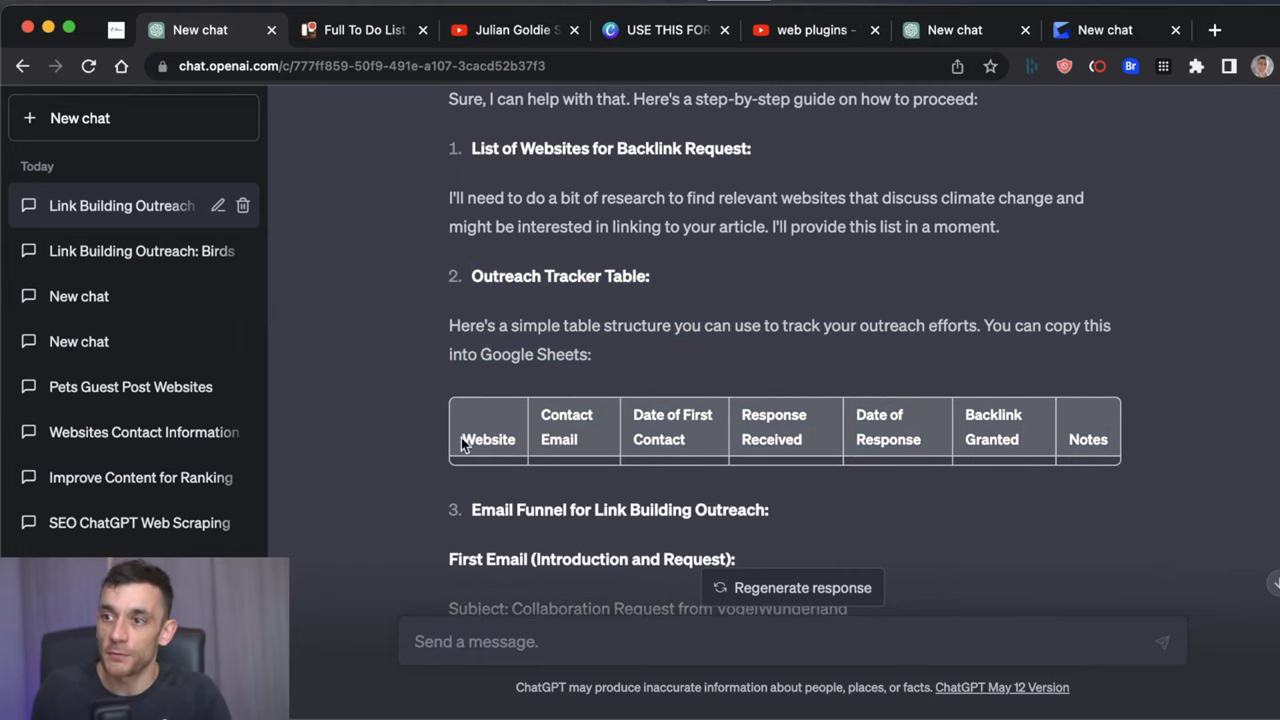
{"action": "double_click", "coordinate": [528, 440]}
{"action": "left_click_drag", "start_coordinate": [586, 443], "coordinate": [1110, 445]}
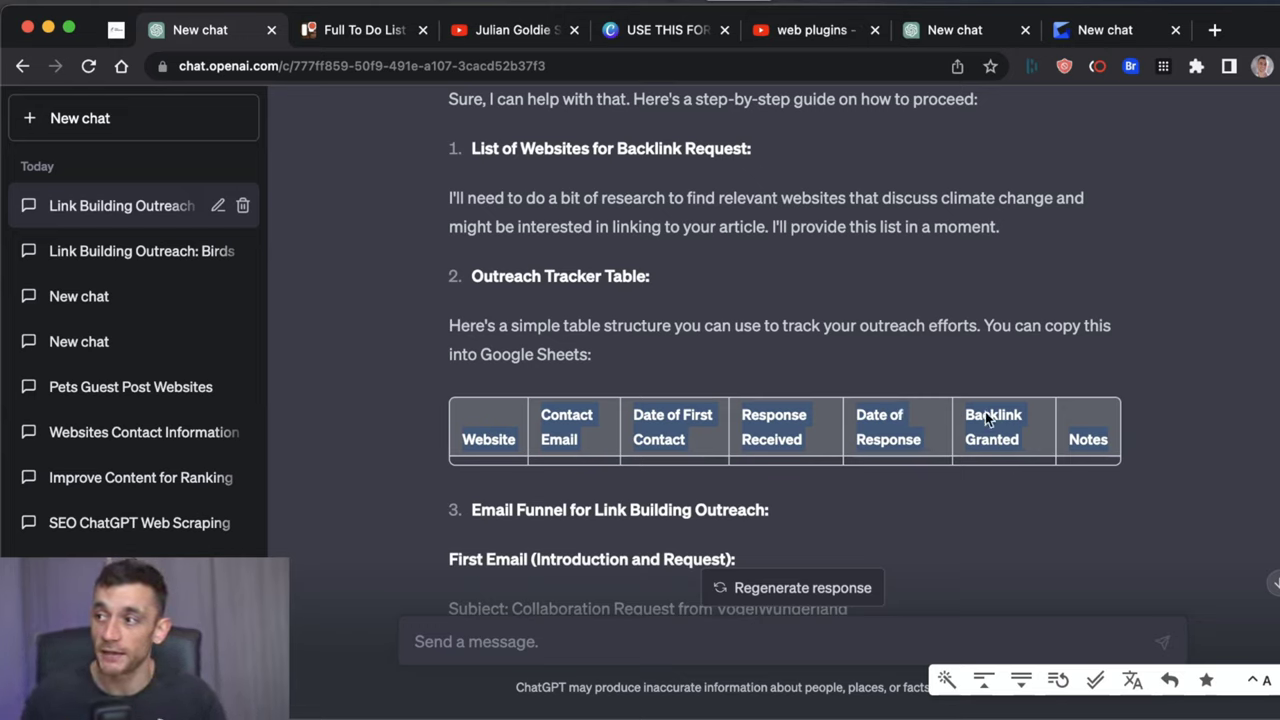
{"action": "left_click_drag", "start_coordinate": [966, 416], "coordinate": [1038, 439]}
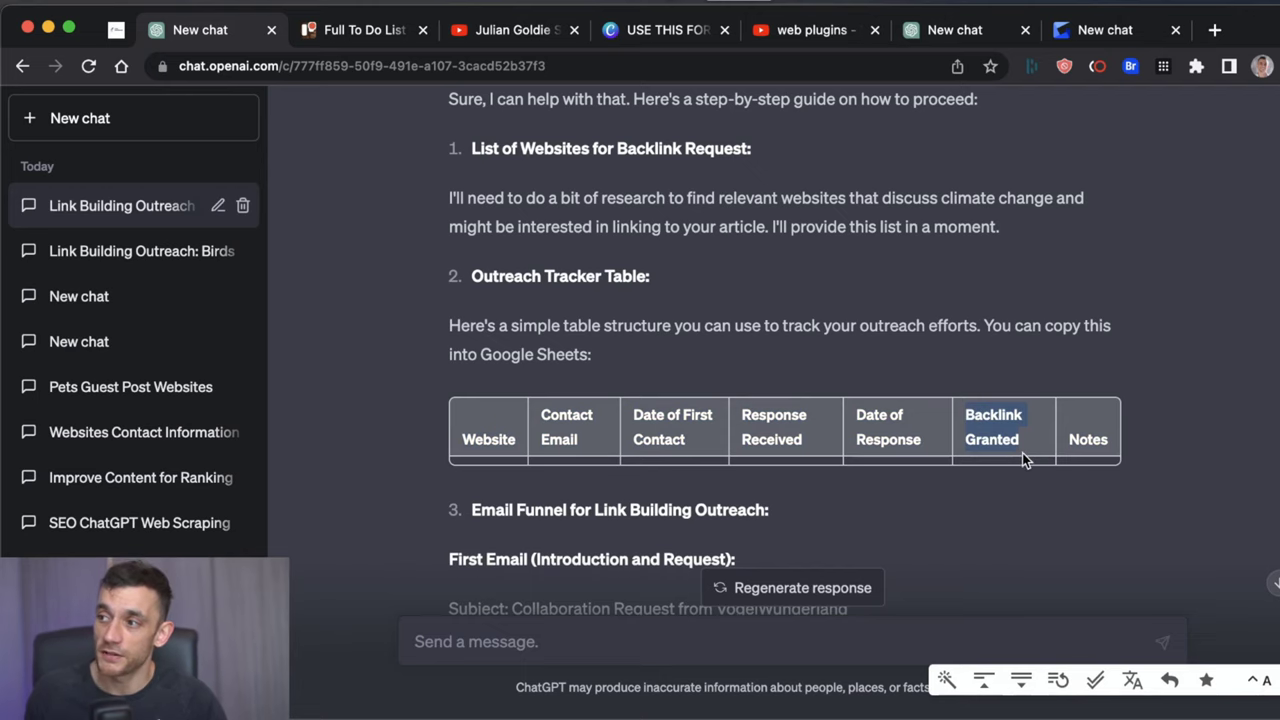
{"action": "left_click_drag", "start_coordinate": [449, 406], "coordinate": [1185, 475]}
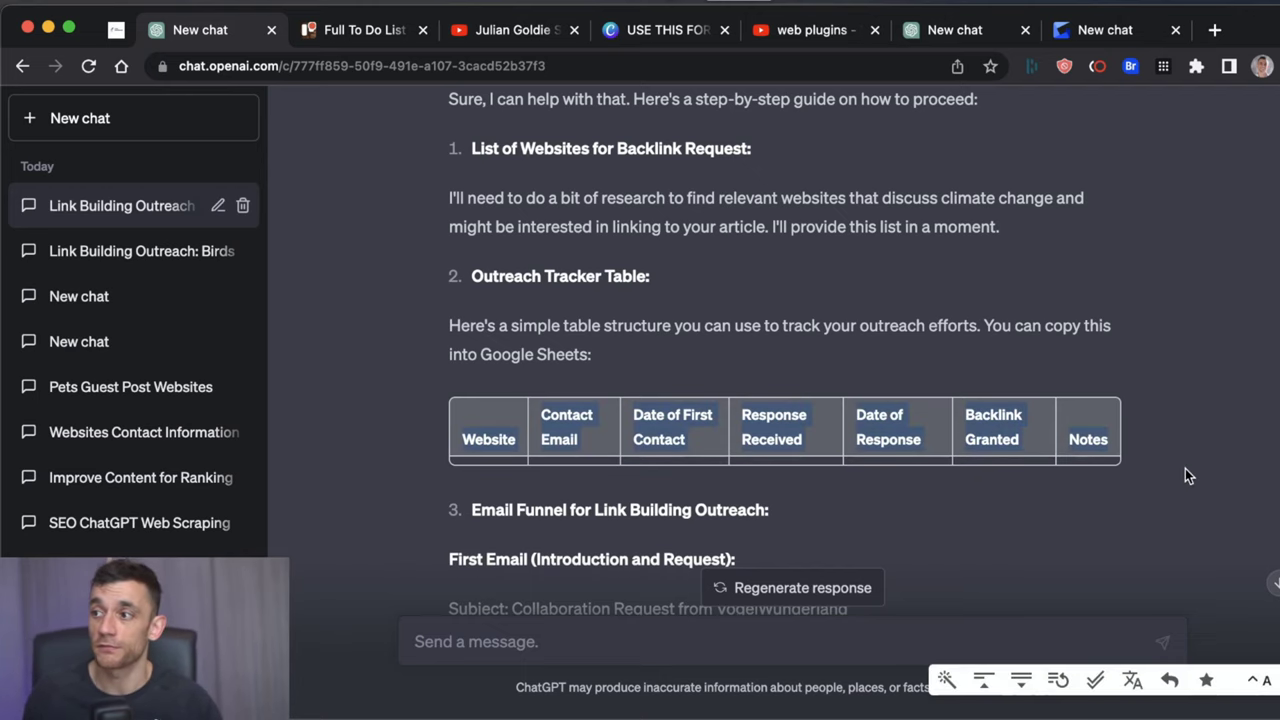
{"action": "scroll", "coordinate": [936, 392], "scroll_direction": "down", "scroll_amount": 3}
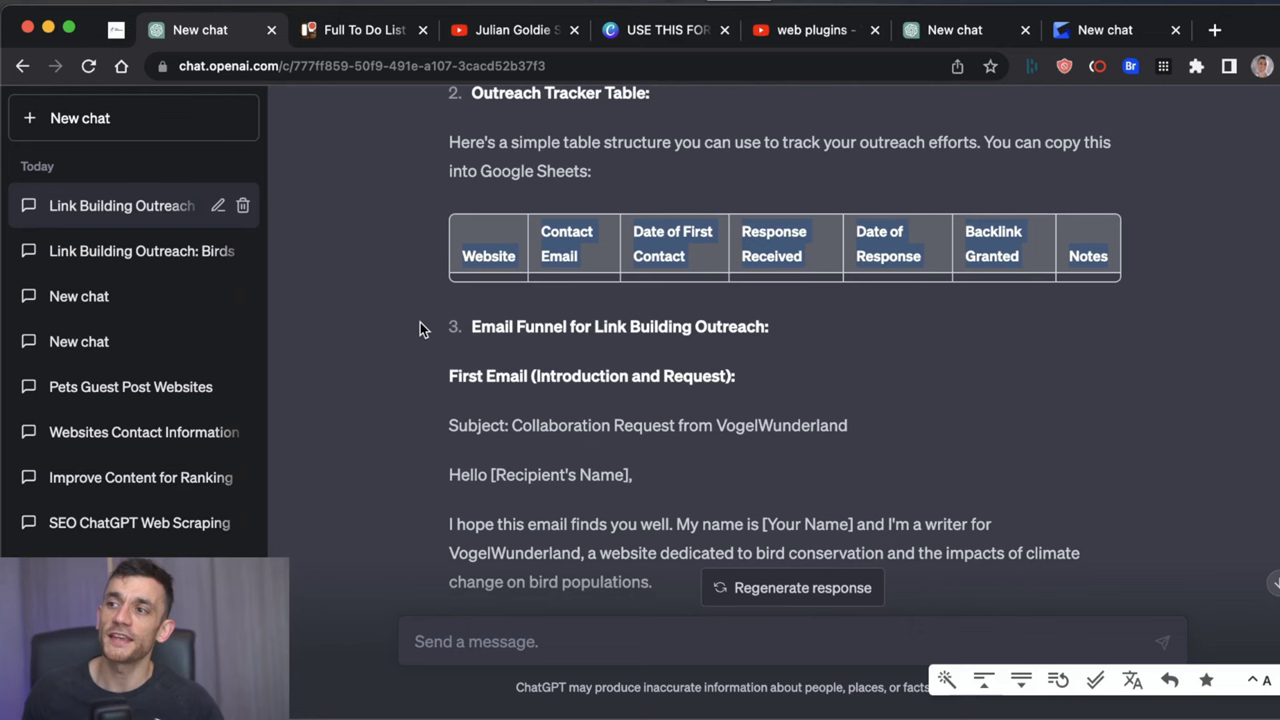
{"action": "left_click_drag", "start_coordinate": [420, 327], "coordinate": [870, 368]}
{"action": "scroll", "coordinate": [827, 395], "scroll_direction": "down", "scroll_amount": 2}
{"action": "scroll", "coordinate": [480, 161], "scroll_direction": "up", "scroll_amount": 15}
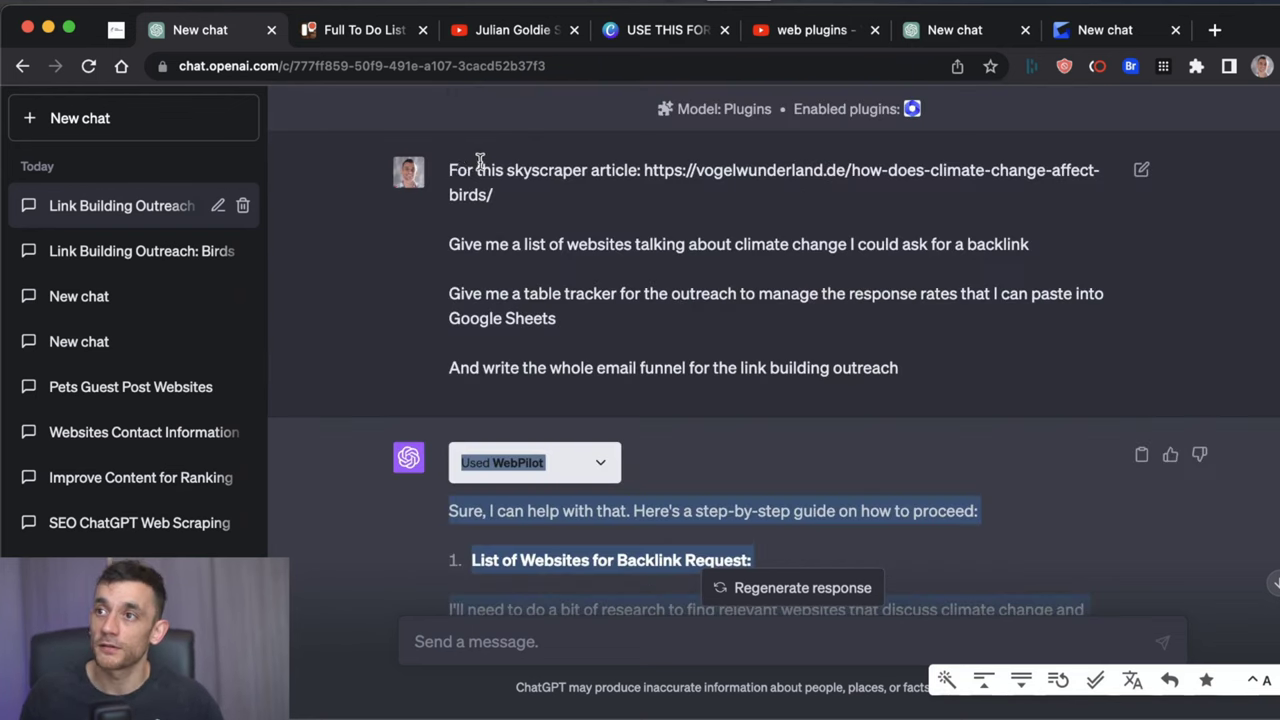
{"action": "left_click_drag", "start_coordinate": [449, 165], "coordinate": [540, 192]}
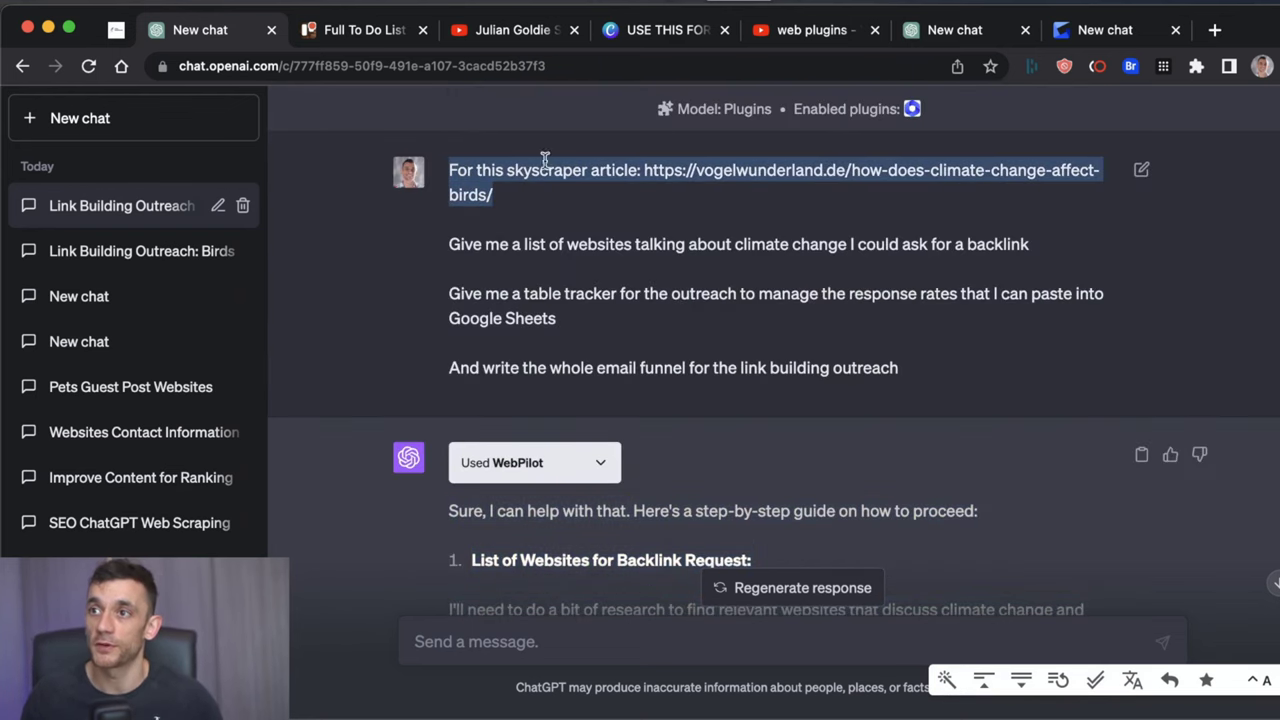
{"action": "scroll", "coordinate": [705, 385], "scroll_direction": "down", "scroll_amount": 15}
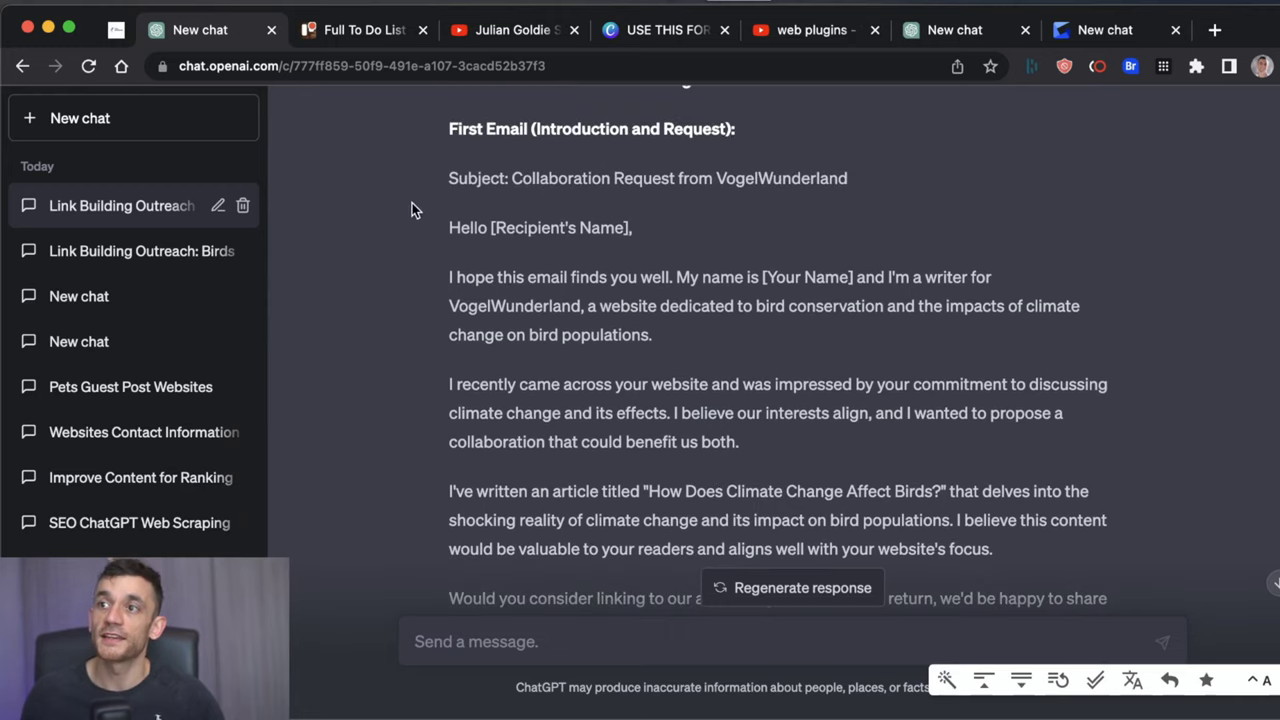
{"action": "left_click_drag", "start_coordinate": [434, 180], "coordinate": [920, 208]}
{"action": "left_click", "coordinate": [815, 170]}
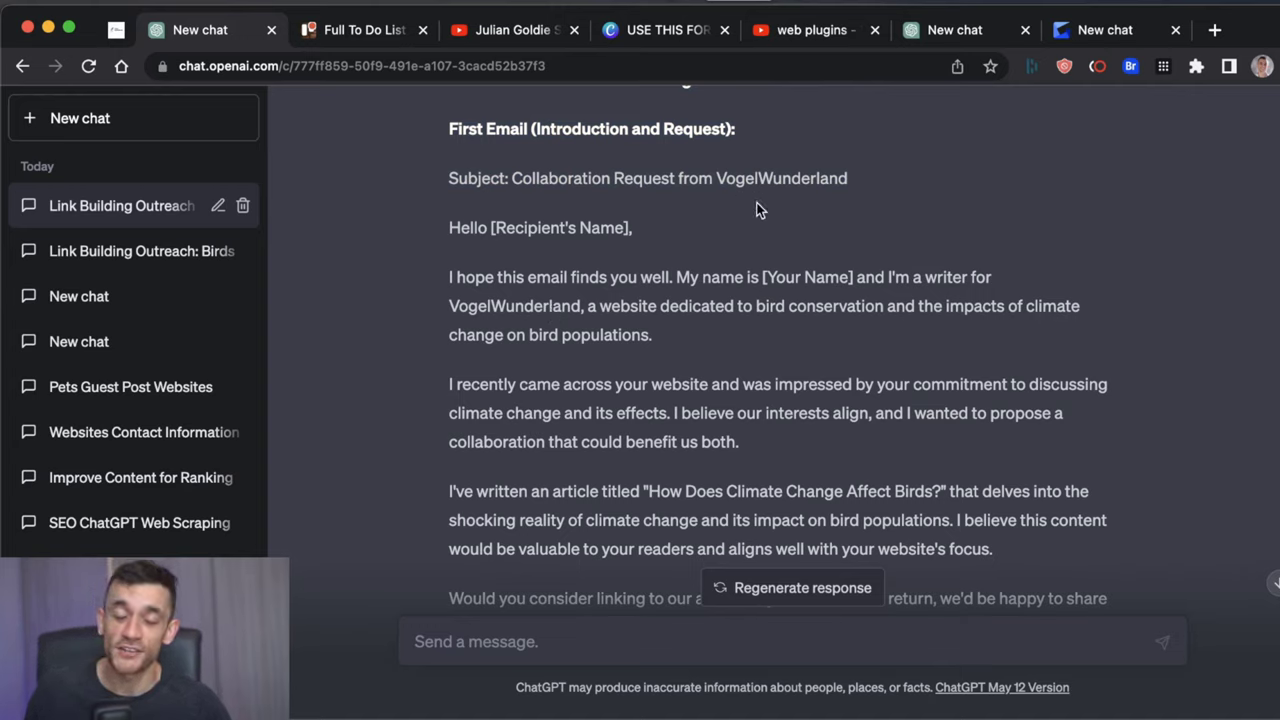
{"action": "double_click", "coordinate": [548, 277]}
{"action": "left_click_drag", "start_coordinate": [449, 277], "coordinate": [655, 335]}
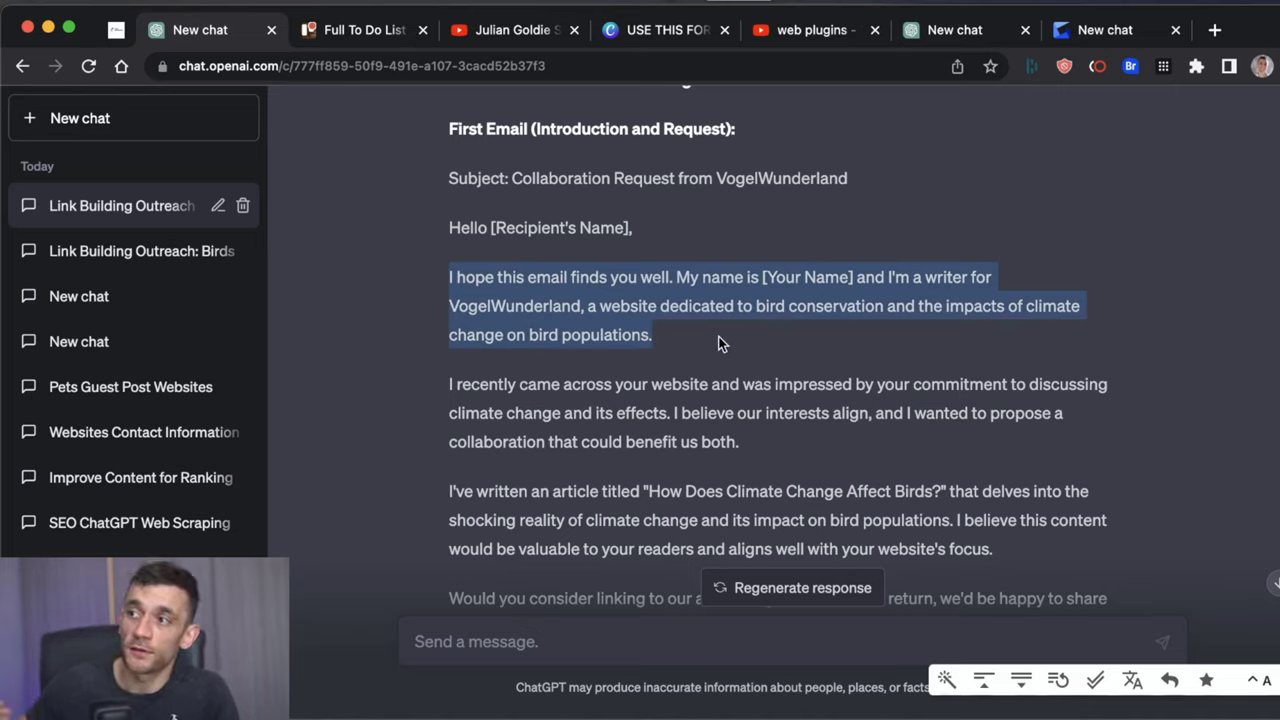
{"action": "left_click", "coordinate": [707, 338]}
{"action": "left_click_drag", "start_coordinate": [598, 306], "coordinate": [826, 342]}
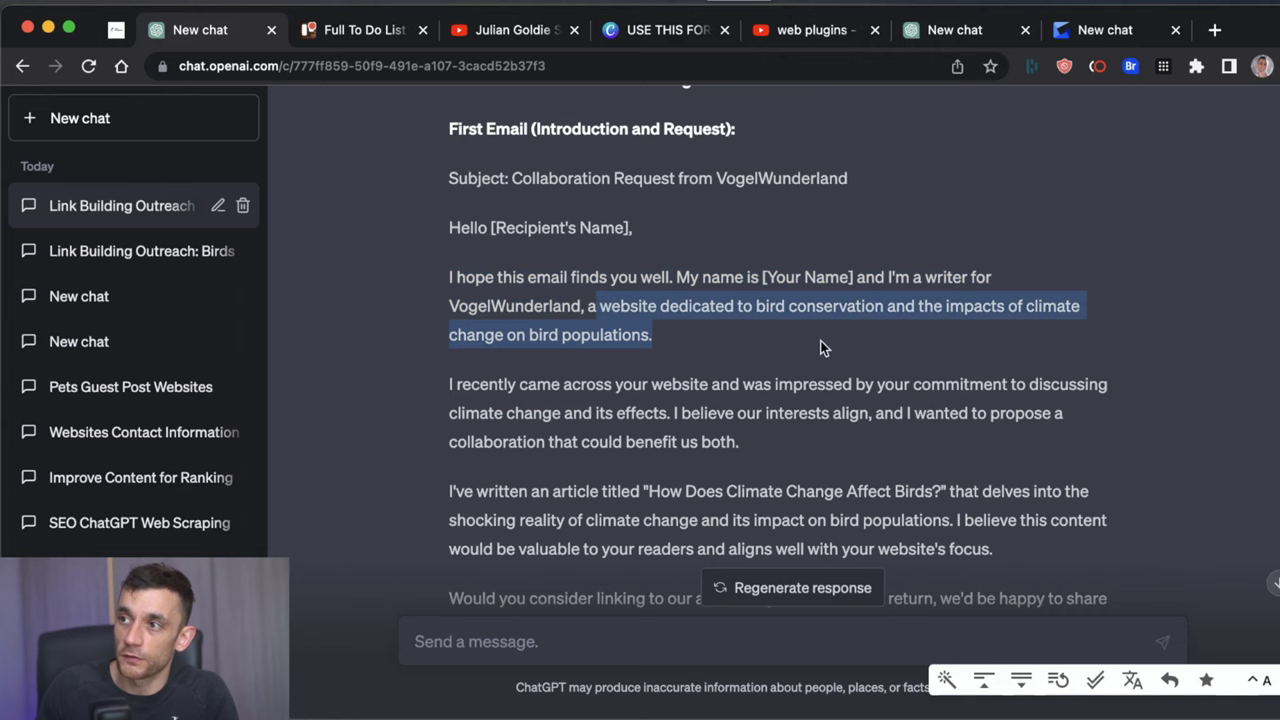
{"action": "scroll", "coordinate": [620, 320], "scroll_direction": "down", "scroll_amount": 2}
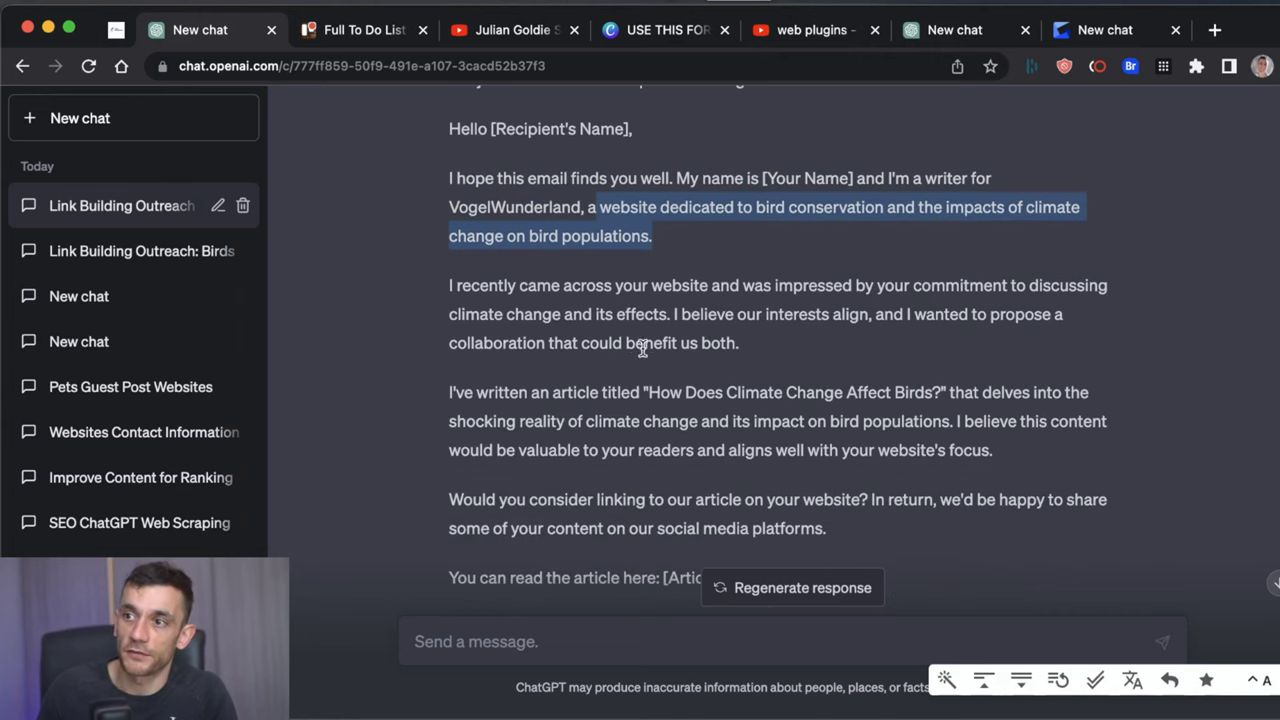
{"action": "left_click", "coordinate": [434, 293]}
{"action": "scroll", "coordinate": [451, 360], "scroll_direction": "down", "scroll_amount": 3}
{"action": "left_click_drag", "start_coordinate": [434, 293], "coordinate": [920, 409]}
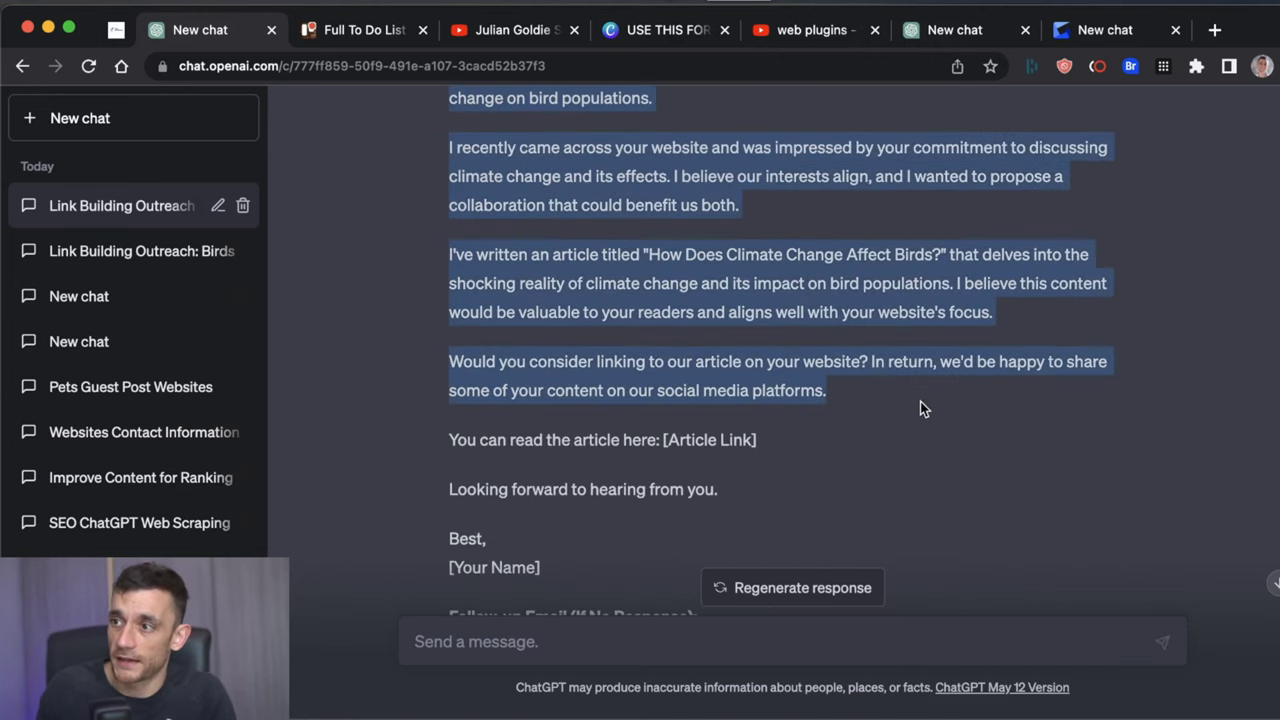
{"action": "scroll", "coordinate": [800, 350], "scroll_direction": "down", "scroll_amount": 4}
{"action": "triple_click", "coordinate": [671, 277]}
{"action": "scroll", "coordinate": [671, 284], "scroll_direction": "down", "scroll_amount": 1}
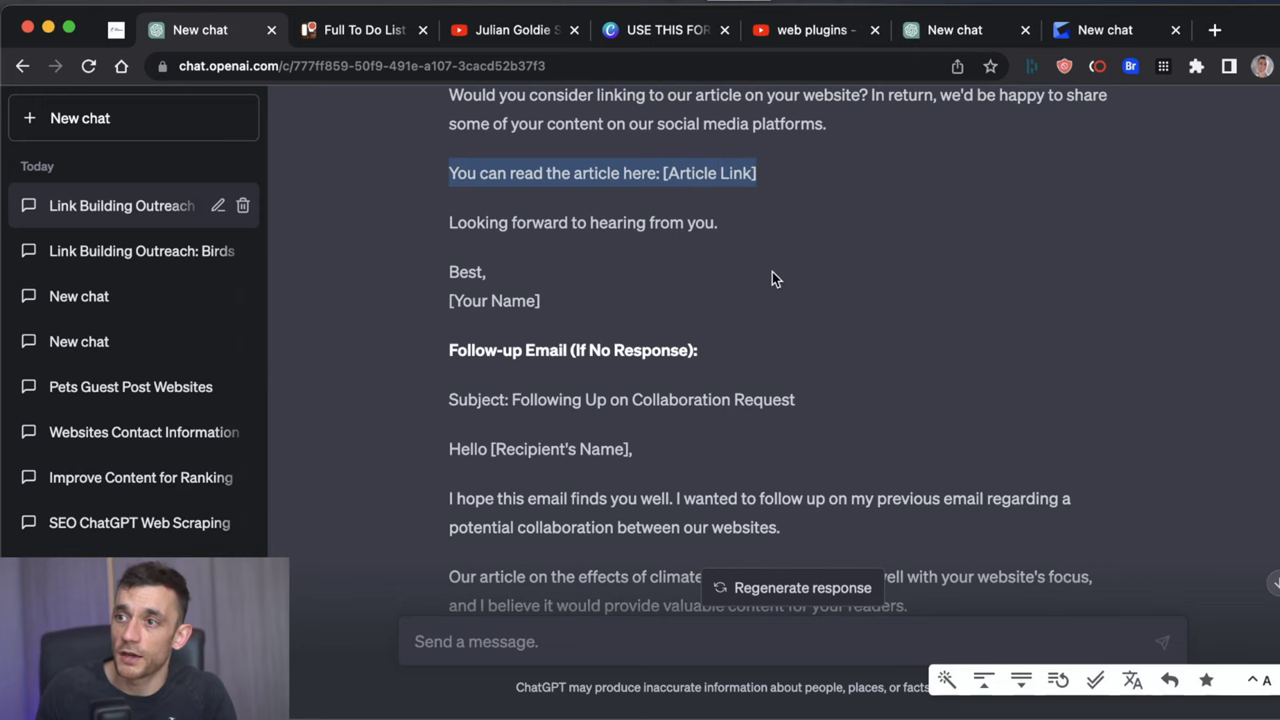
{"action": "scroll", "coordinate": [772, 278], "scroll_direction": "down", "scroll_amount": 5}
{"action": "left_click_drag", "start_coordinate": [423, 176], "coordinate": [1129, 497]}
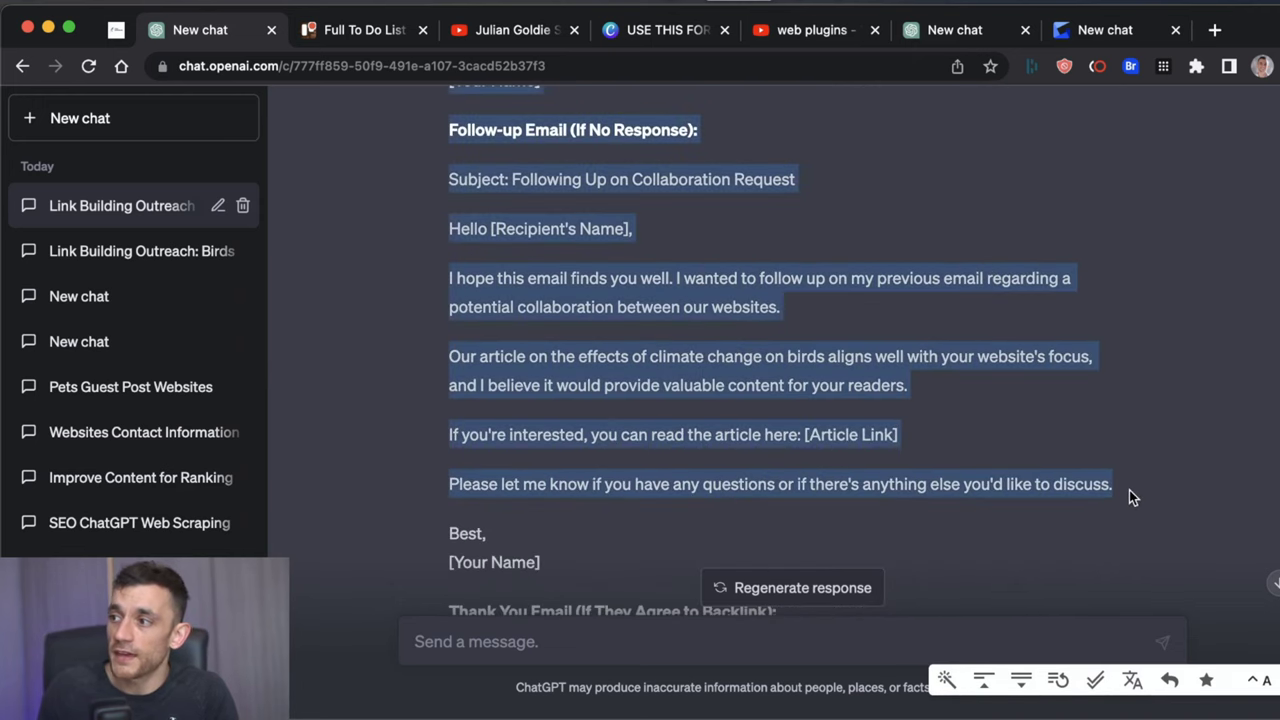
{"action": "scroll", "coordinate": [987, 505], "scroll_direction": "down", "scroll_amount": 9}
{"action": "left_click", "coordinate": [457, 251]}
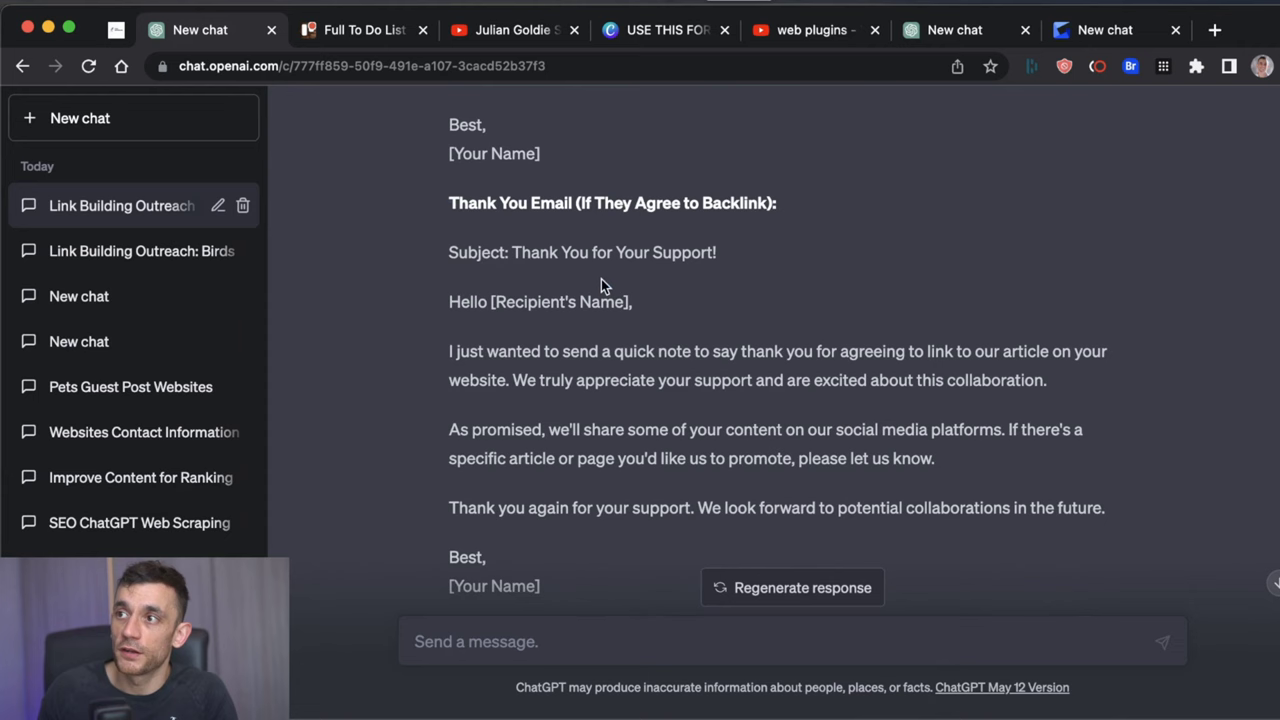
{"action": "left_click_drag", "start_coordinate": [448, 350], "coordinate": [1148, 491]}
{"action": "scroll", "coordinate": [748, 451], "scroll_direction": "down", "scroll_amount": 1}
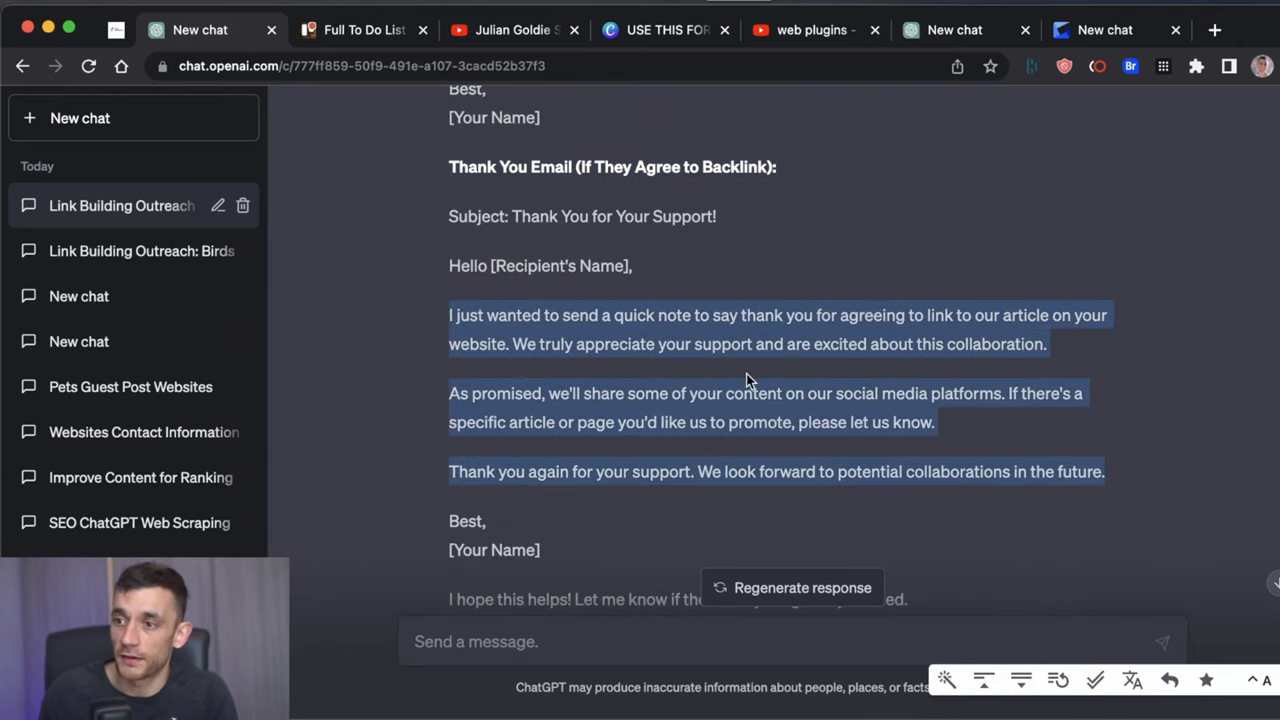
{"action": "scroll", "coordinate": [743, 377], "scroll_direction": "down", "scroll_amount": 15}
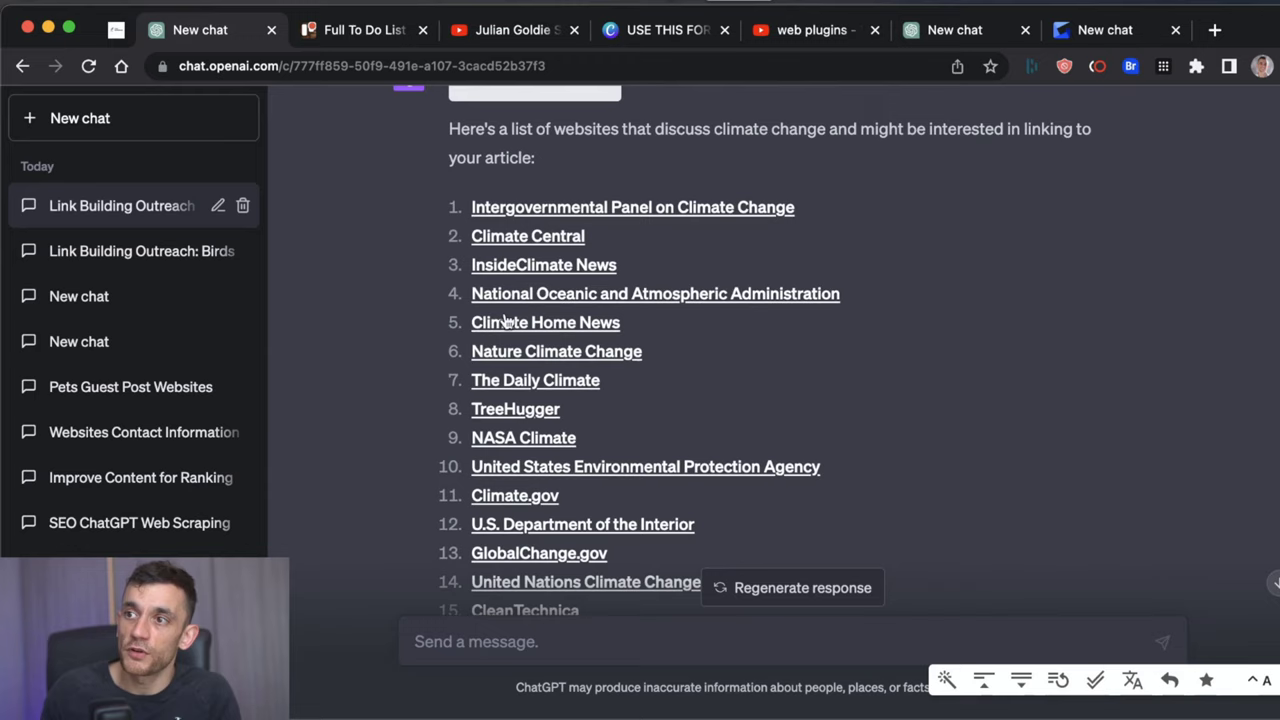
{"action": "scroll", "coordinate": [520, 375], "scroll_direction": "down", "scroll_amount": 10}
{"action": "scroll", "coordinate": [523, 372], "scroll_direction": "up", "scroll_amount": 20}
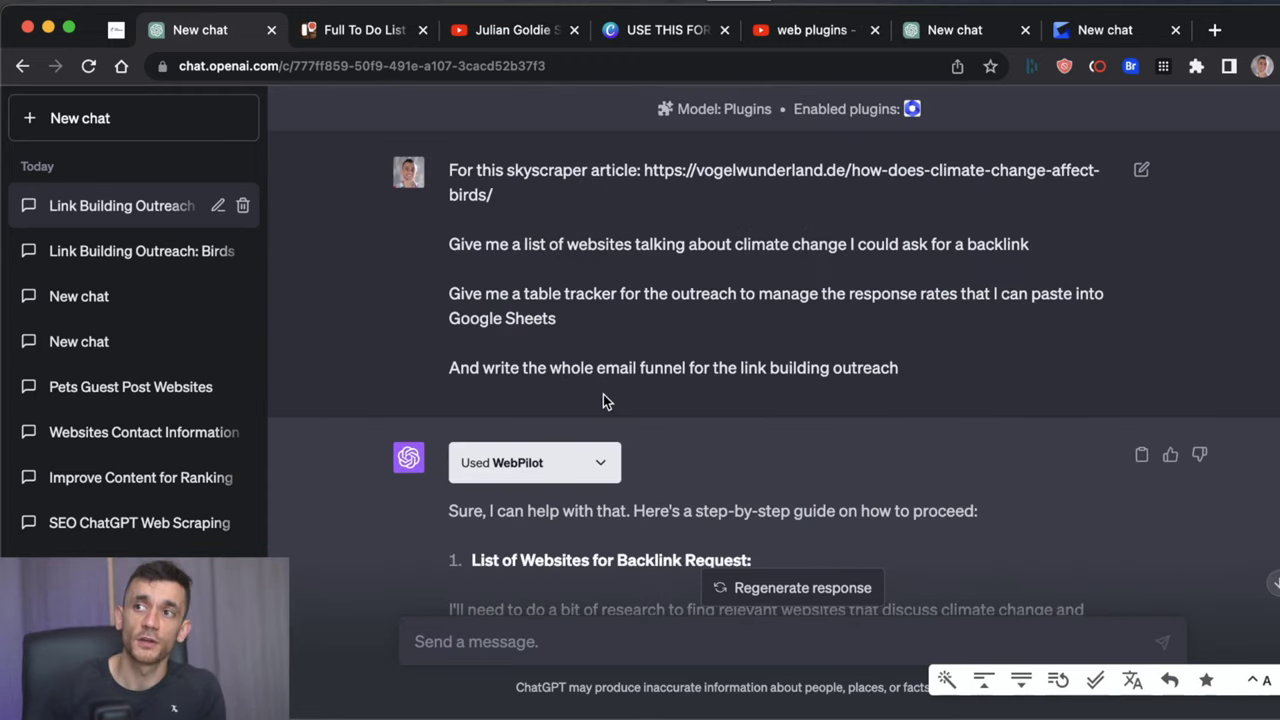
- Review the original prompt with the article URL and the 15-site backlink outreach list
{"action": "left_click_drag", "start_coordinate": [540, 219], "coordinate": [446, 168]}
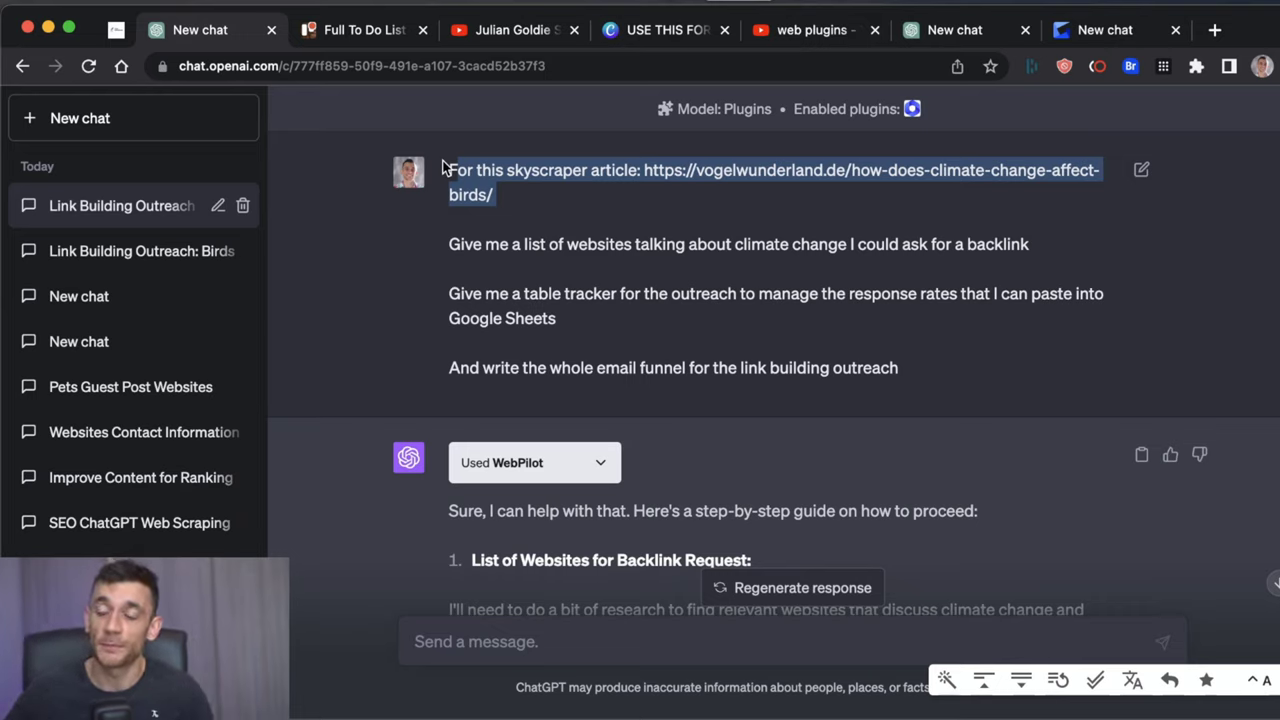
{"action": "left_click", "coordinate": [478, 180]}
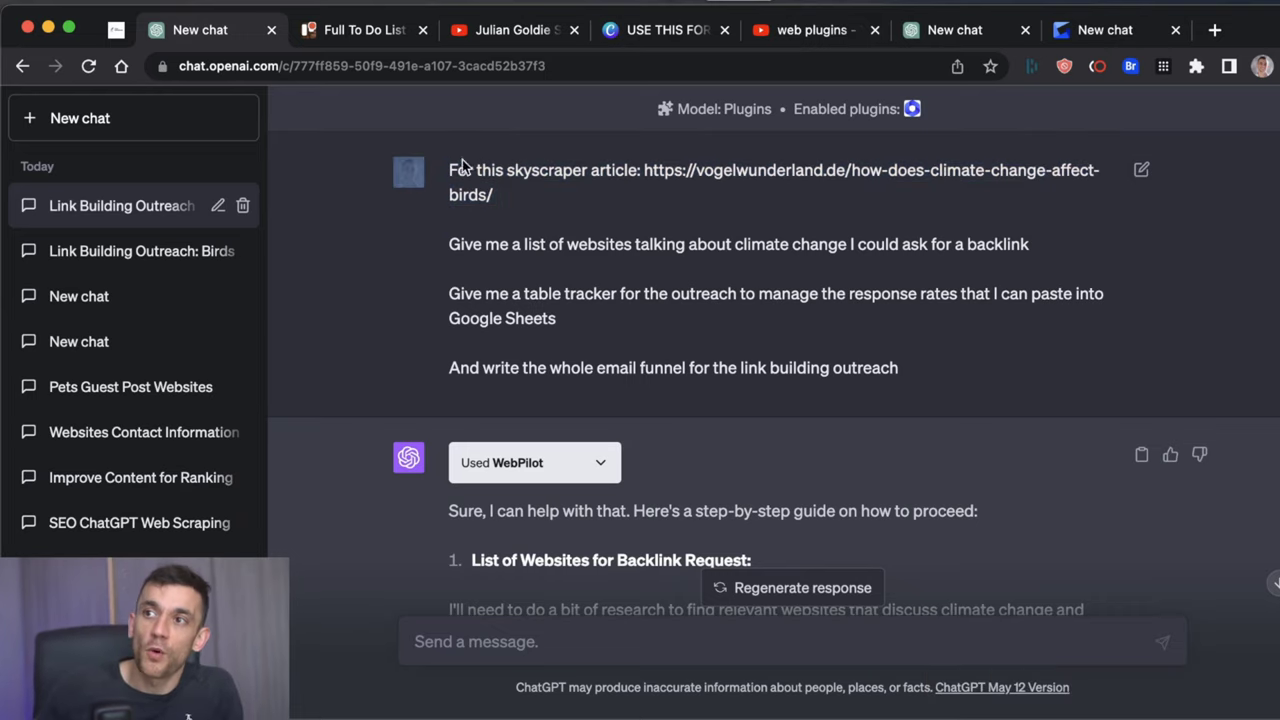
{"action": "left_click_drag", "start_coordinate": [462, 159], "coordinate": [928, 379]}
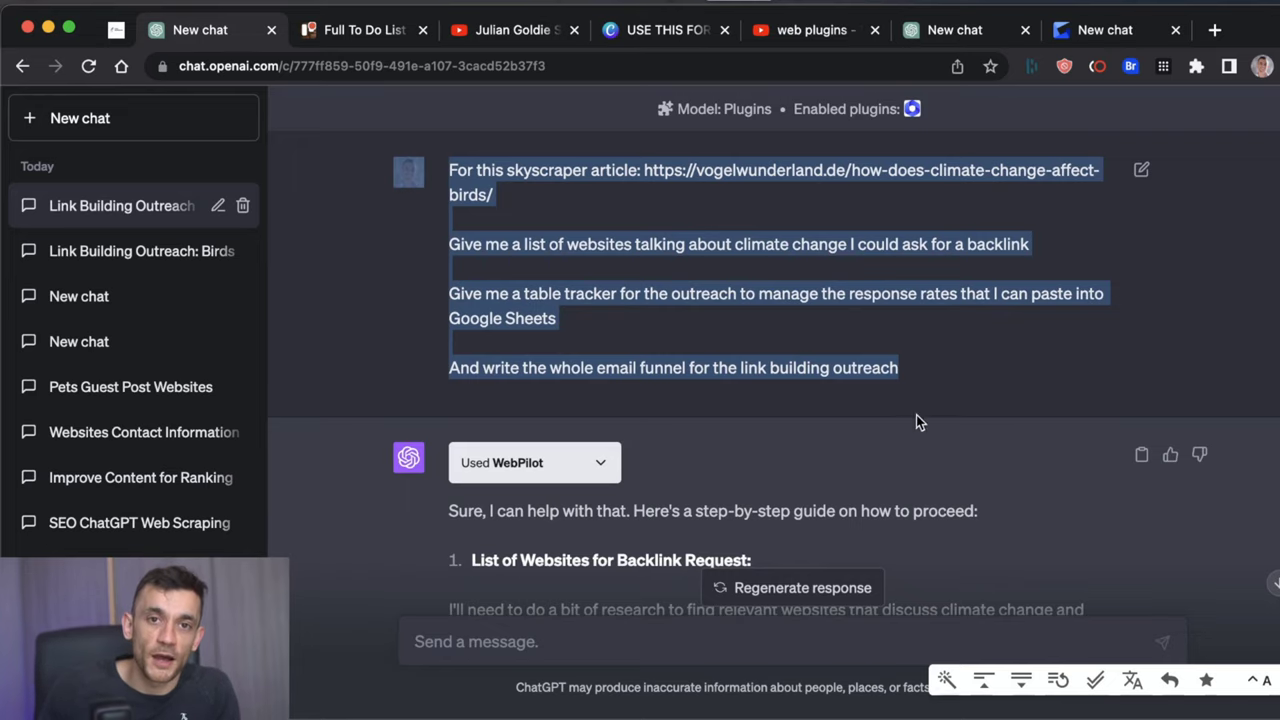
{"action": "scroll", "coordinate": [910, 460], "scroll_direction": "down", "scroll_amount": 15}
{"action": "scroll", "coordinate": [682, 440], "scroll_direction": "up", "scroll_amount": 20}
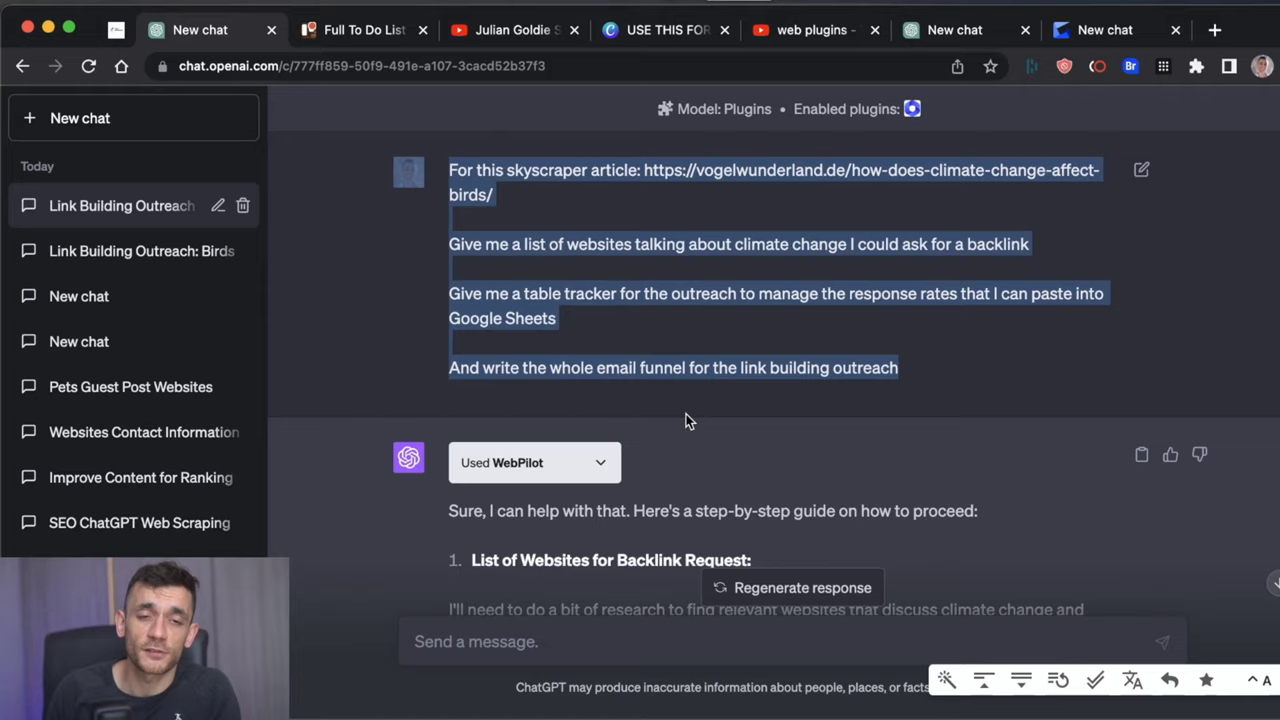
{"action": "scroll", "coordinate": [686, 414], "scroll_direction": "down", "scroll_amount": 20}
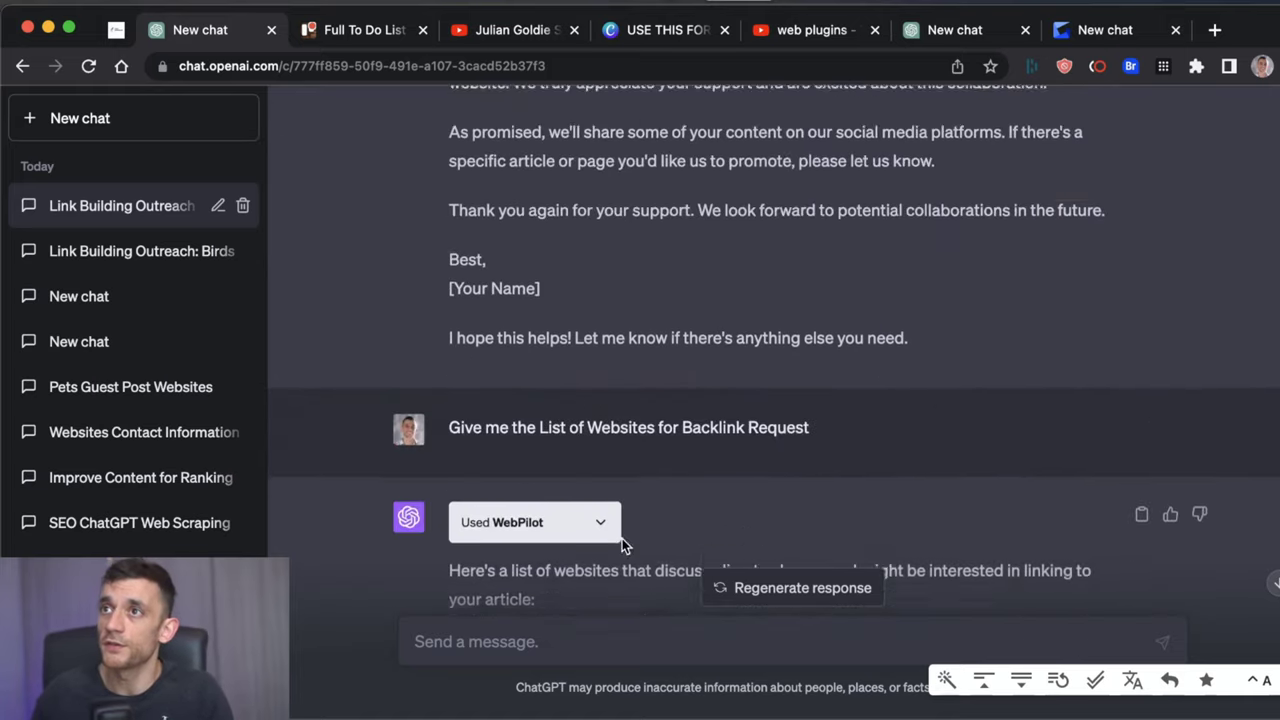
{"action": "scroll", "coordinate": [736, 368], "scroll_direction": "up", "scroll_amount": 5}
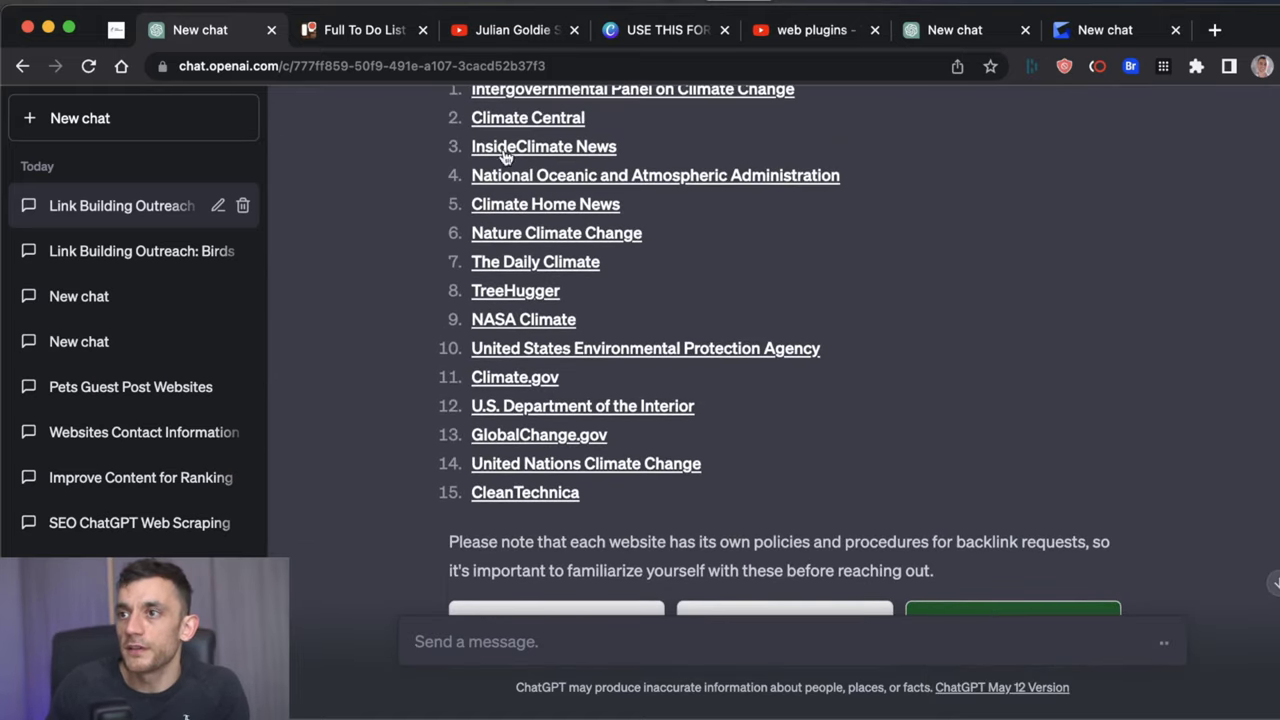
{"action": "scroll", "coordinate": [658, 292], "scroll_direction": "down", "scroll_amount": 3}
{"action": "left_click_drag", "start_coordinate": [590, 548], "coordinate": [894, 349]}
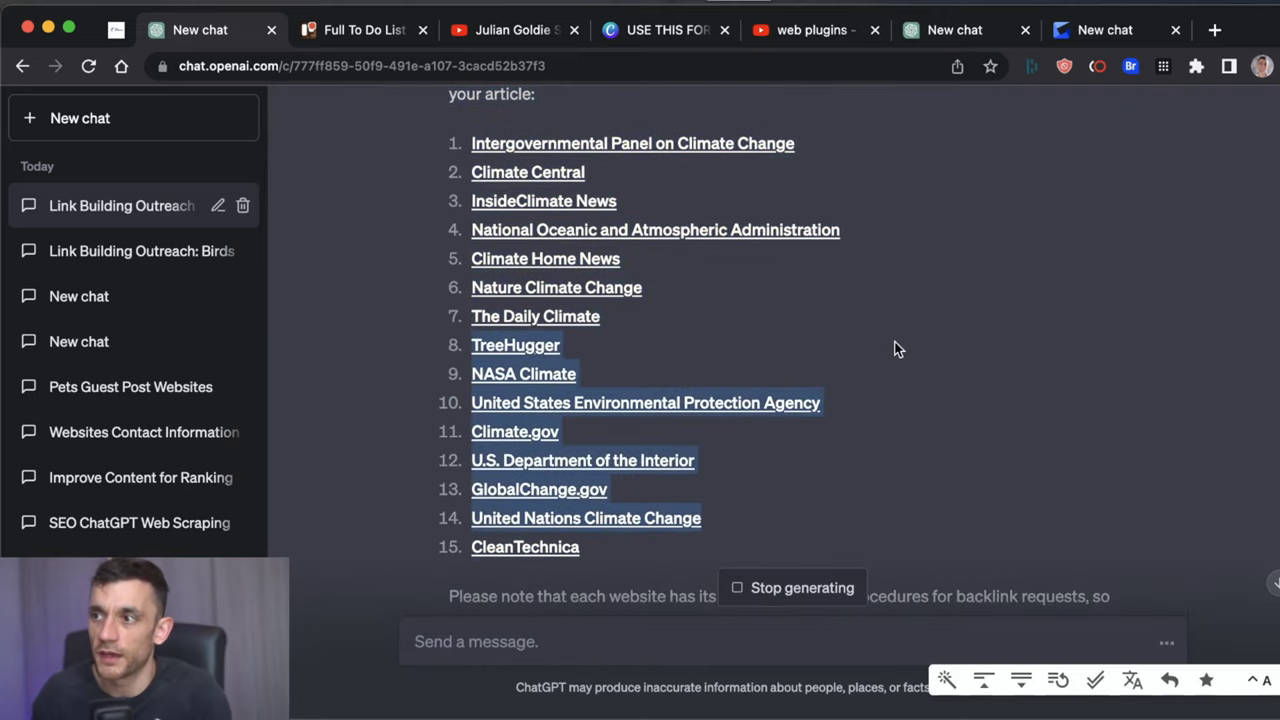
{"action": "left_click", "coordinate": [885, 332]}
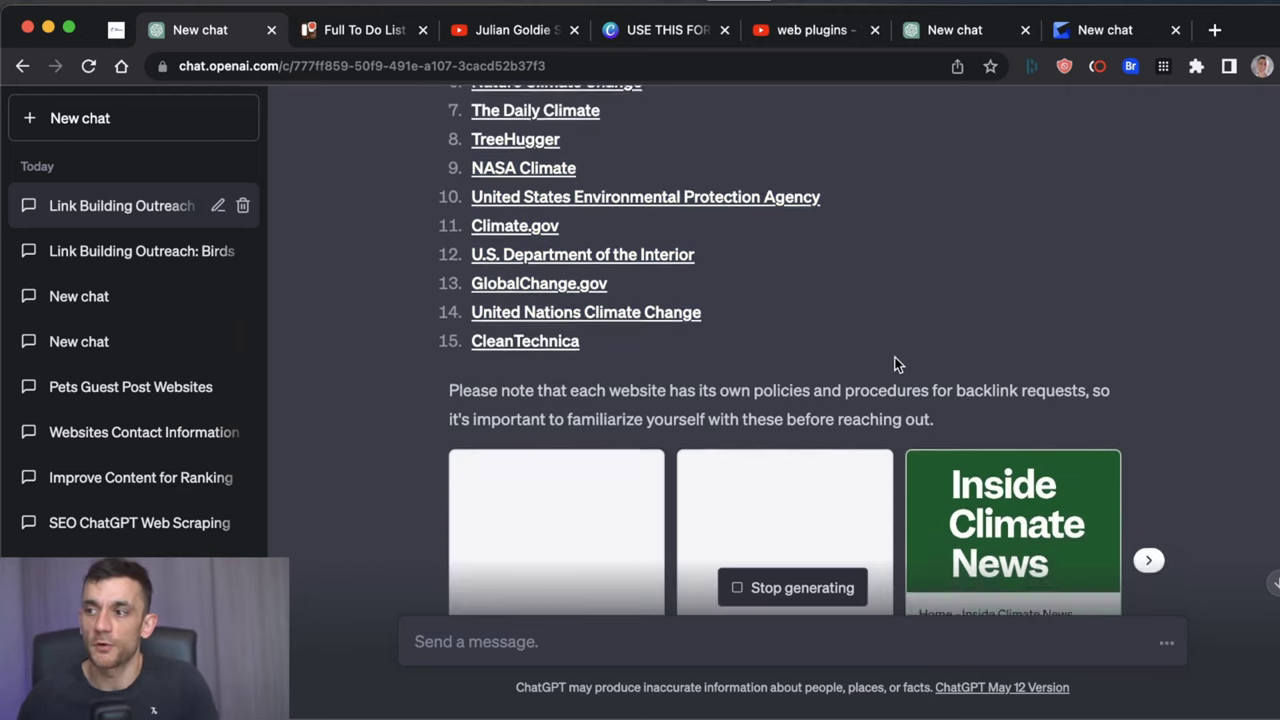
{"action": "scroll", "coordinate": [895, 365], "scroll_direction": "down", "scroll_amount": 5}
{"action": "left_click_drag", "start_coordinate": [449, 344], "coordinate": [970, 372]}
{"action": "triple_click", "coordinate": [900, 314]}
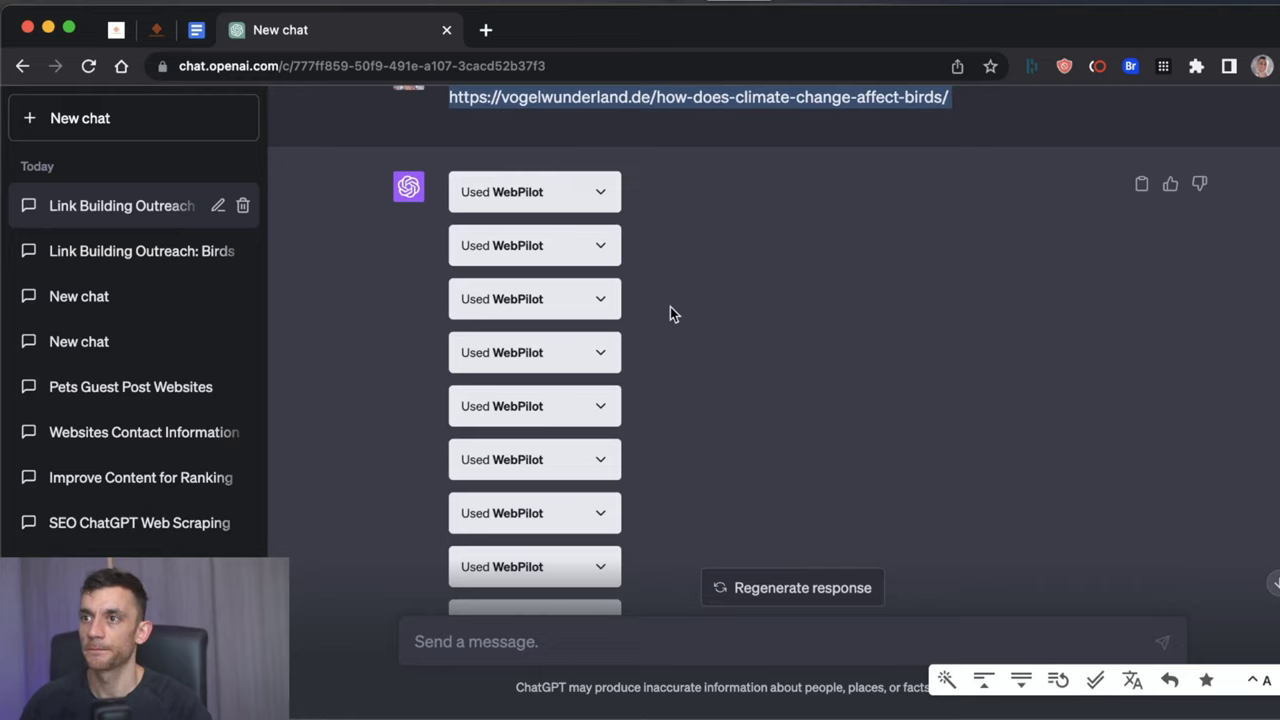
{"action": "scroll", "coordinate": [660, 300], "scroll_direction": "up", "scroll_amount": 3}
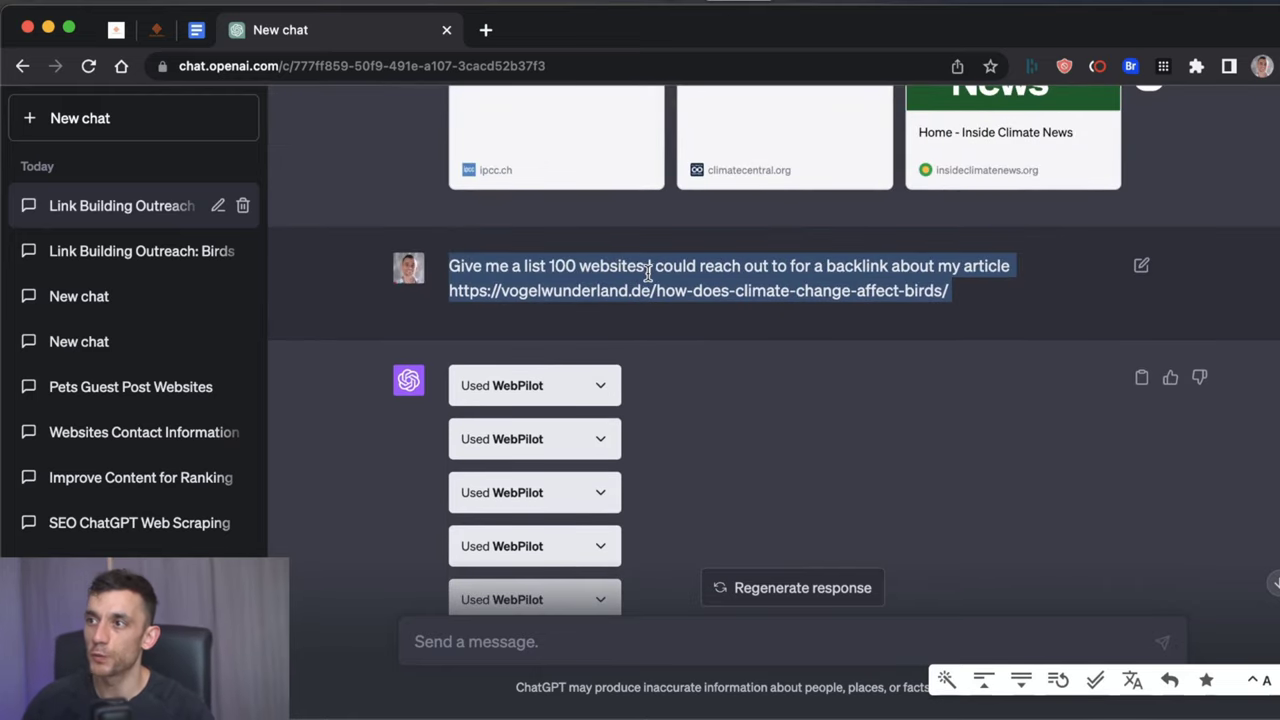
{"action": "left_click", "coordinate": [621, 246]}
{"action": "scroll", "coordinate": [630, 400], "scroll_direction": "down", "scroll_amount": 20}
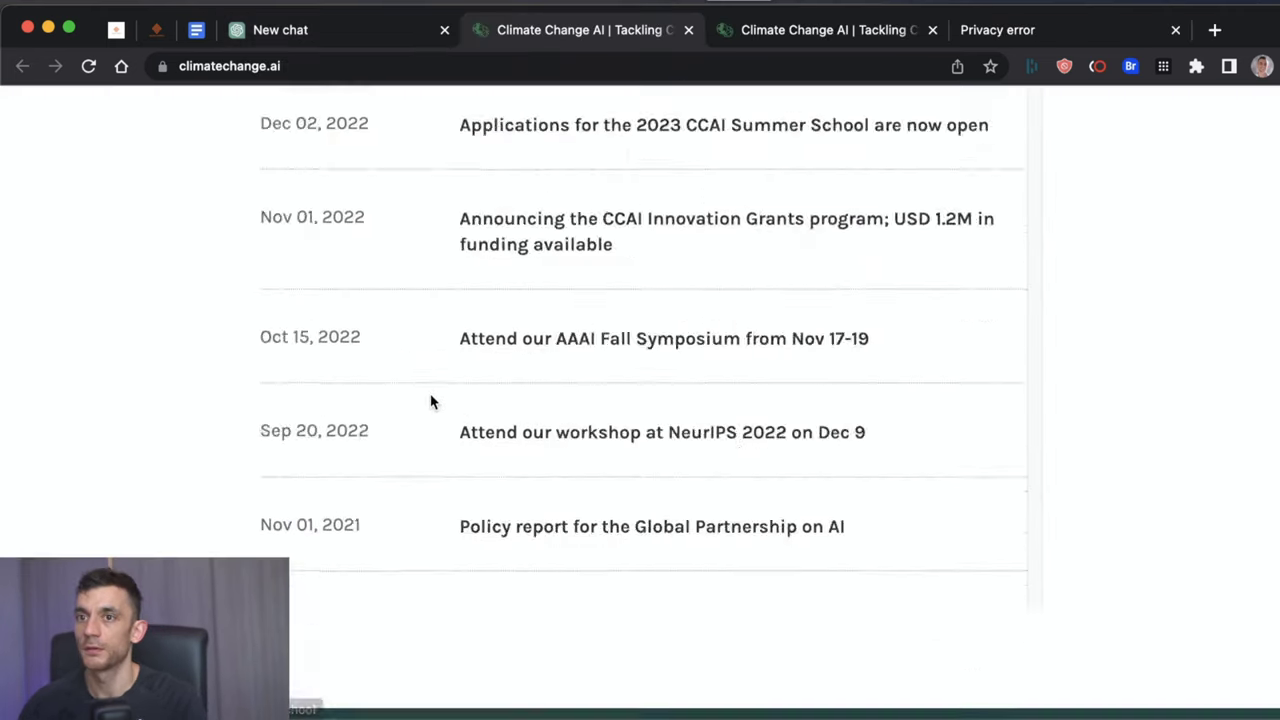
{"action": "scroll", "coordinate": [428, 400], "scroll_direction": "down", "scroll_amount": 10}
{"action": "scroll", "coordinate": [487, 303], "scroll_direction": "up", "scroll_amount": 8}
{"action": "left_click", "coordinate": [688, 29]}
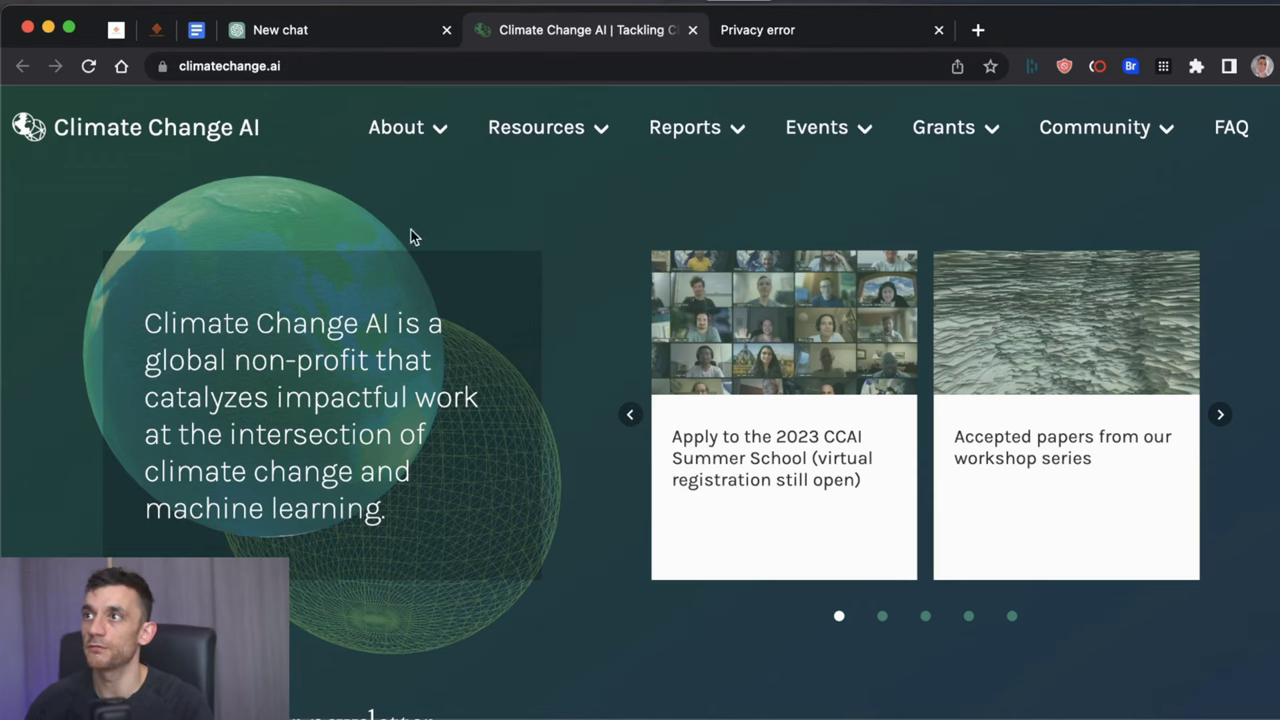
{"action": "left_click", "coordinate": [938, 31]}
{"action": "scroll", "coordinate": [632, 483], "scroll_direction": "down", "scroll_amount": 15}
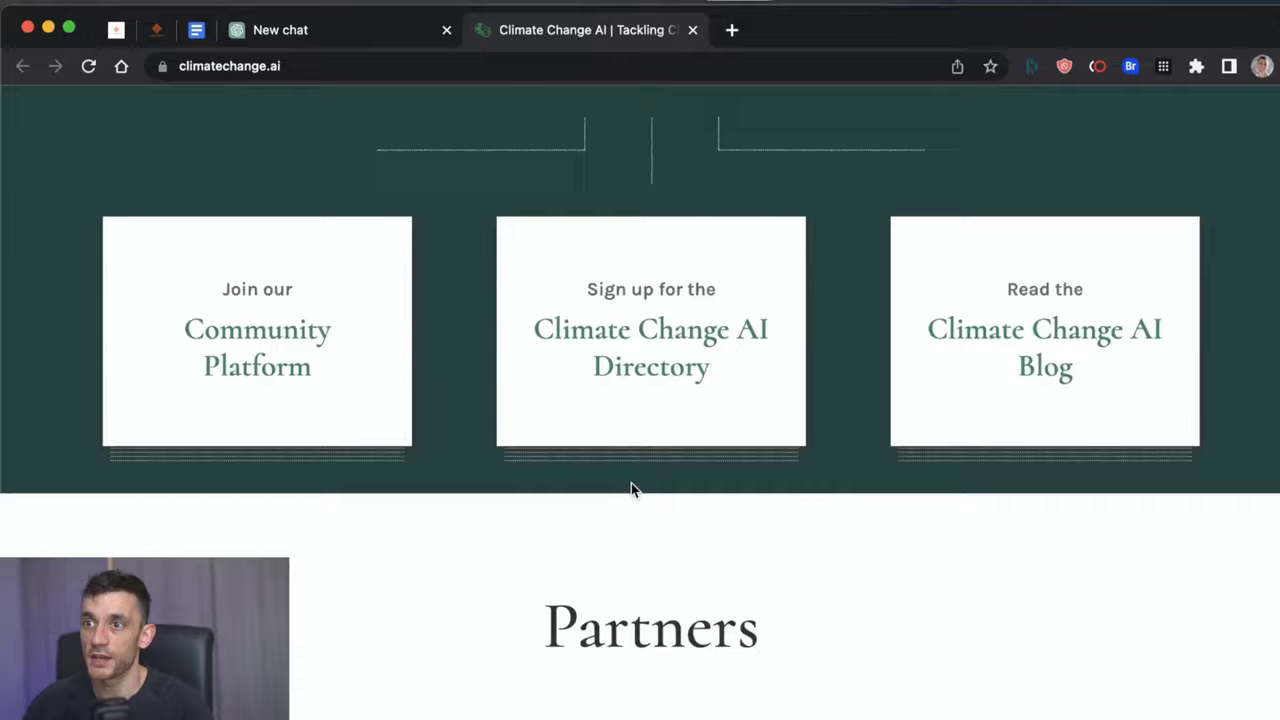
{"action": "key", "text": "super+w"}
{"action": "scroll", "coordinate": [618, 385], "scroll_direction": "up", "scroll_amount": 15}
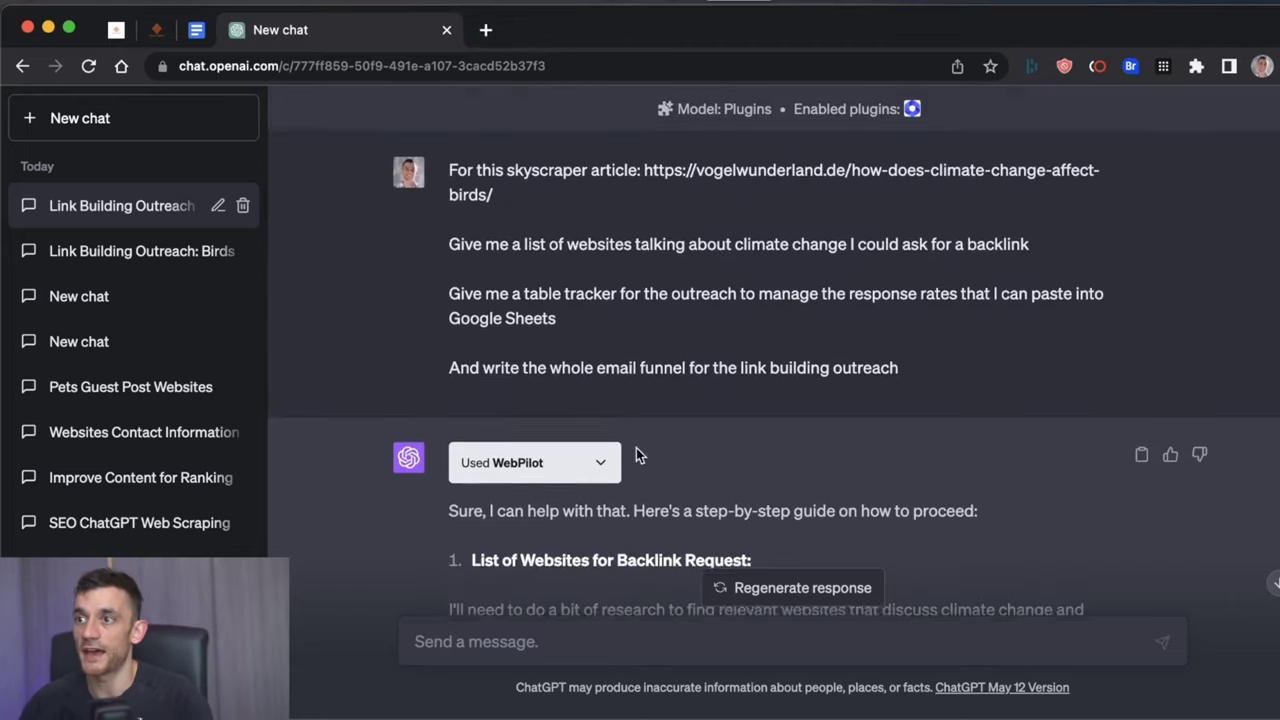
{"action": "scroll", "coordinate": [636, 448], "scroll_direction": "down", "scroll_amount": 10}
{"action": "scroll", "coordinate": [618, 400], "scroll_direction": "down", "scroll_amount": 8}
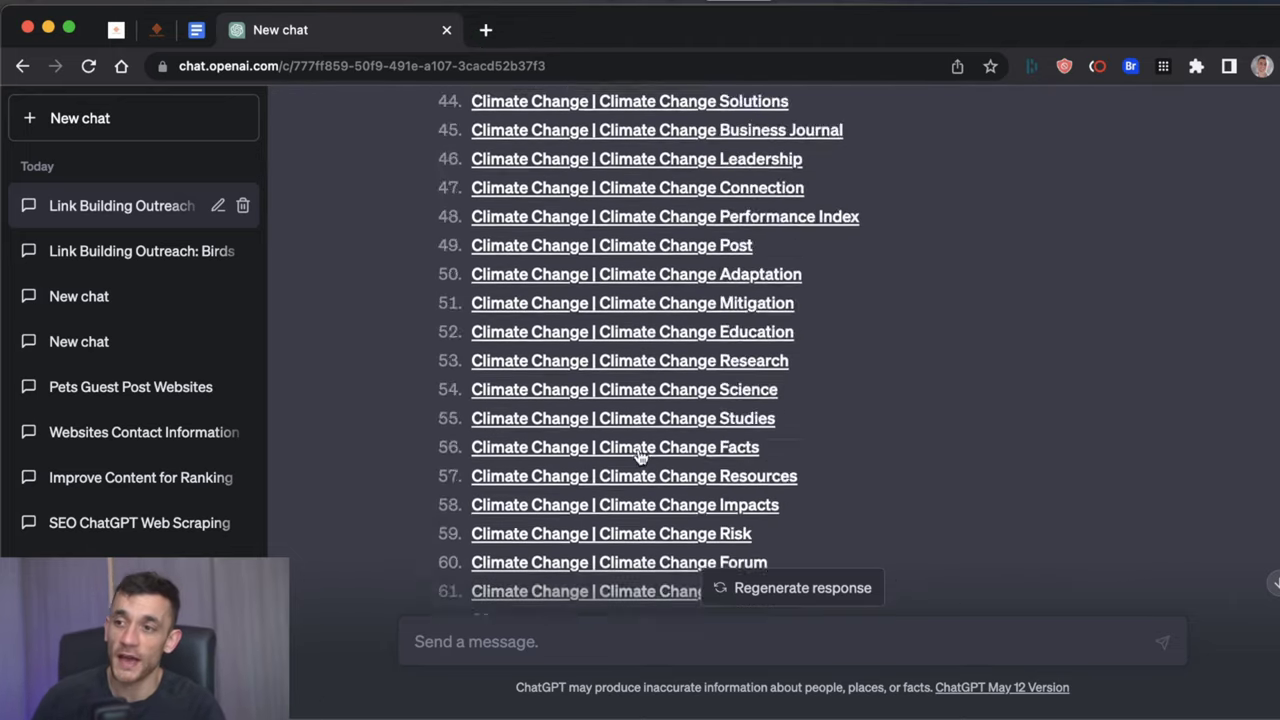
{"action": "scroll", "coordinate": [650, 450], "scroll_direction": "up", "scroll_amount": 15}
{"action": "scroll", "coordinate": [587, 424], "scroll_direction": "up", "scroll_amount": 15}
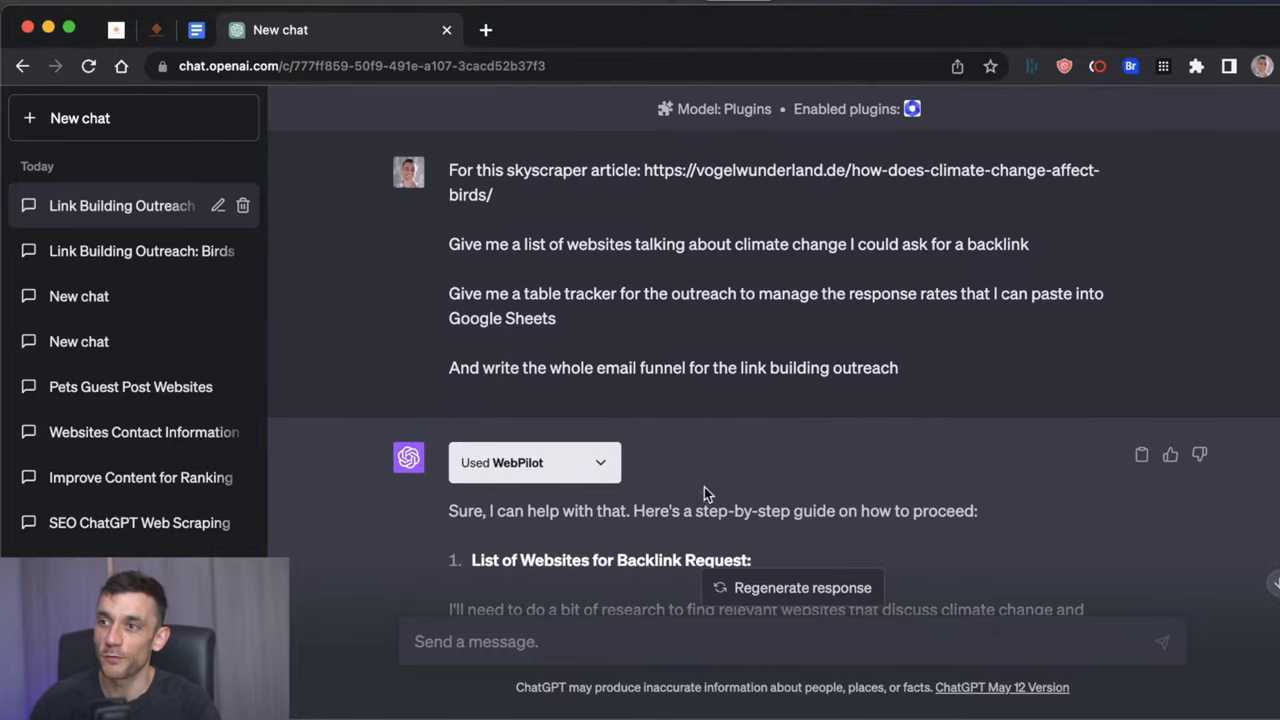
{"action": "scroll", "coordinate": [674, 506], "scroll_direction": "down", "scroll_amount": 20}
{"action": "scroll", "coordinate": [674, 504], "scroll_direction": "up", "scroll_amount": 20}
{"action": "scroll", "coordinate": [665, 495], "scroll_direction": "down", "scroll_amount": 20}
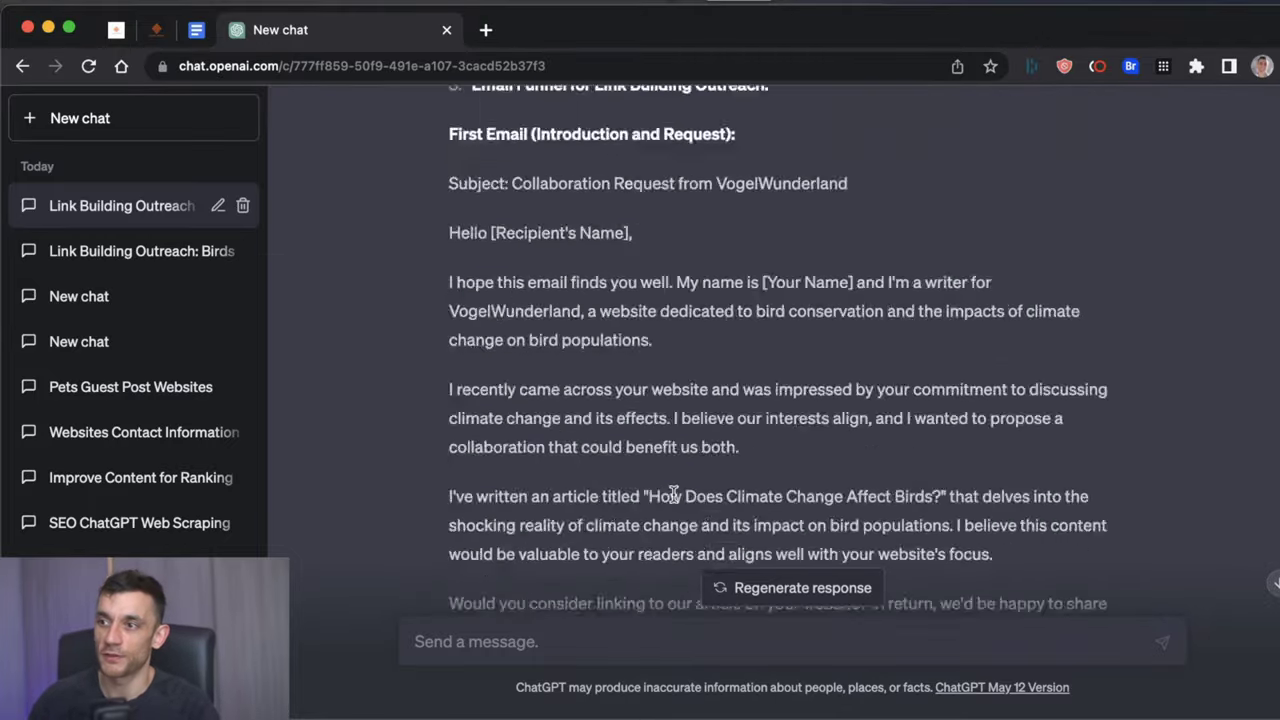
{"action": "scroll", "coordinate": [620, 420], "scroll_direction": "up", "scroll_amount": 15}
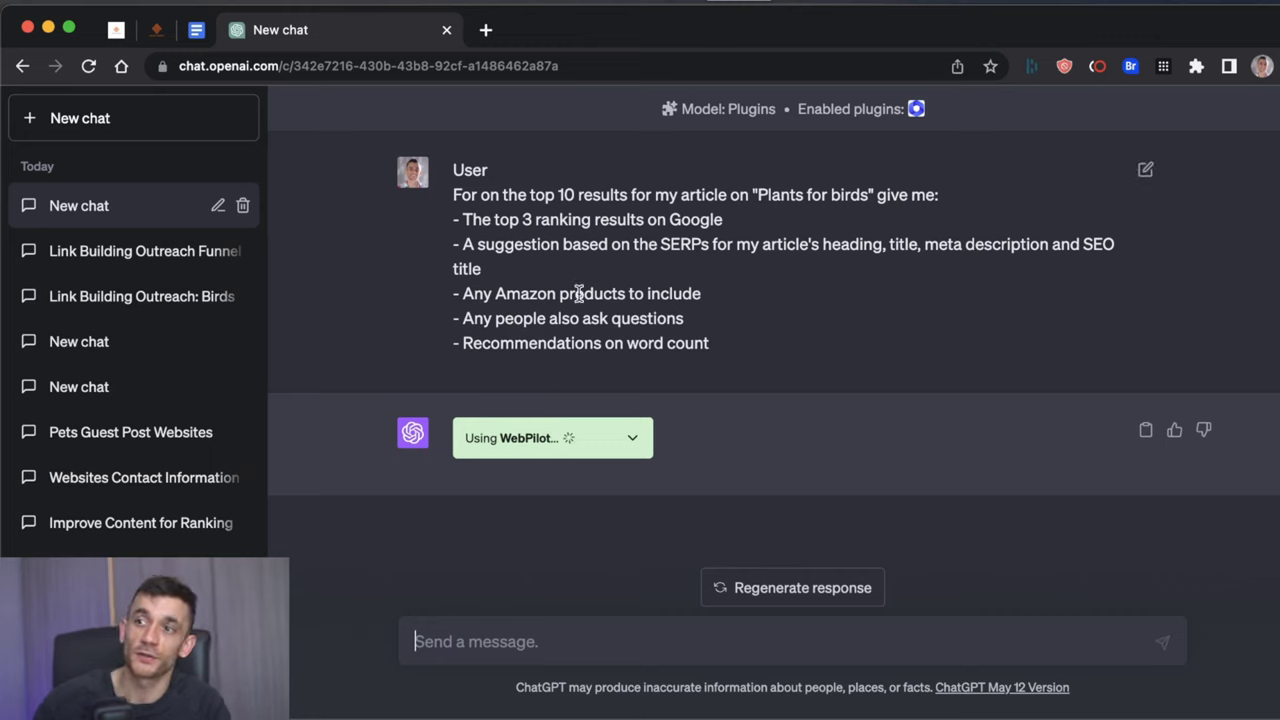
- Select and copy the Plants for birds SEO prompt in the Plant4Birds Recommendations chat
{"action": "left_click_drag", "start_coordinate": [740, 342], "coordinate": [452, 200]}
{"action": "key", "text": "super+c"}
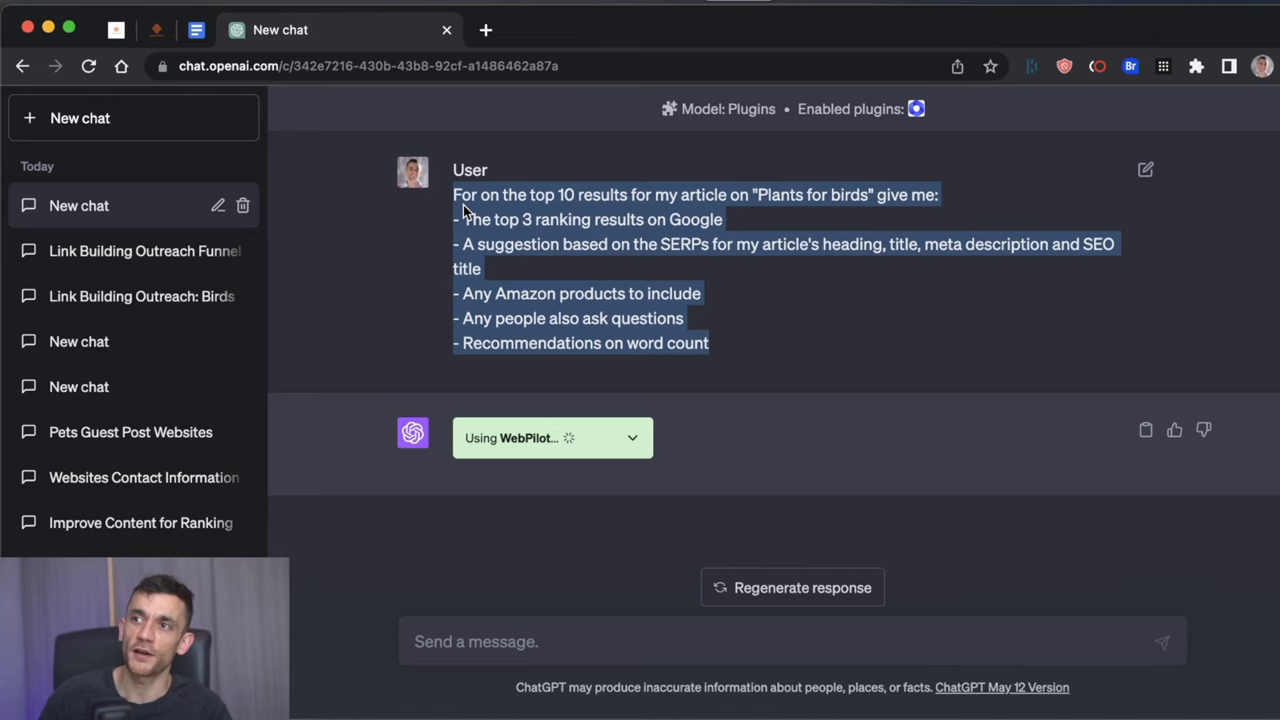
{"action": "left_click_drag", "start_coordinate": [731, 354], "coordinate": [447, 197]}
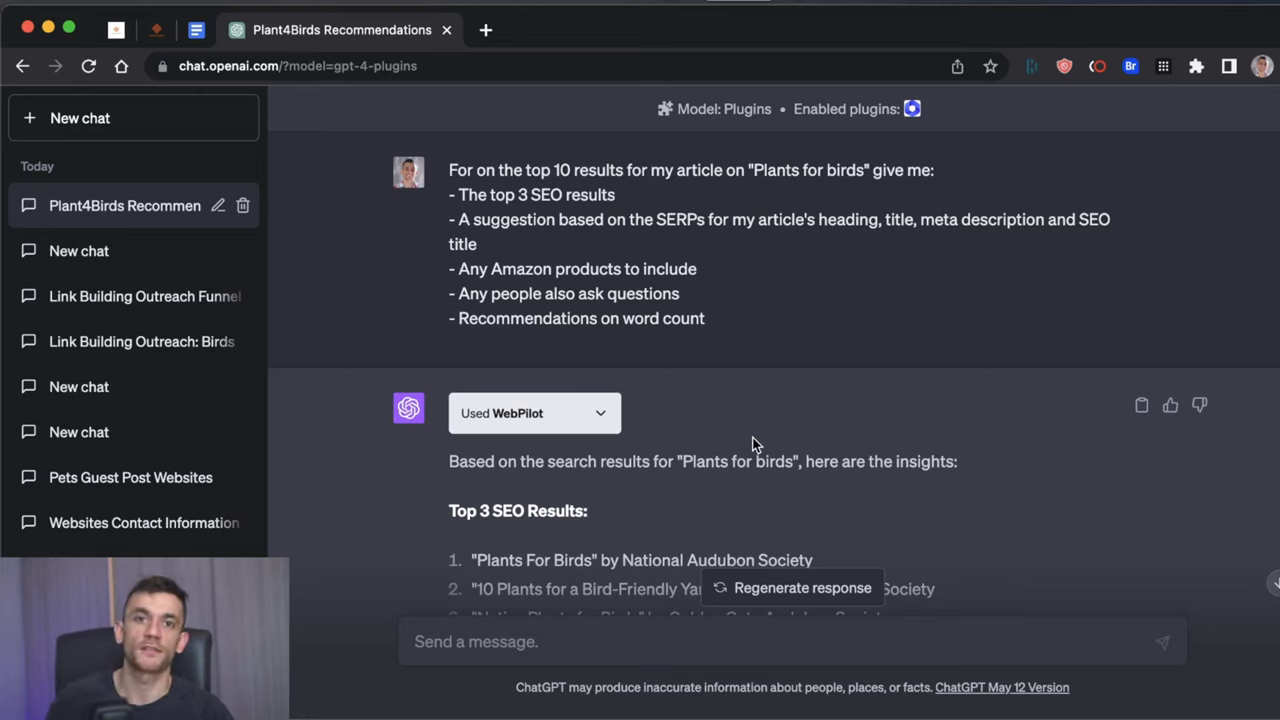
{"action": "left_click_drag", "start_coordinate": [739, 320], "coordinate": [447, 170]}
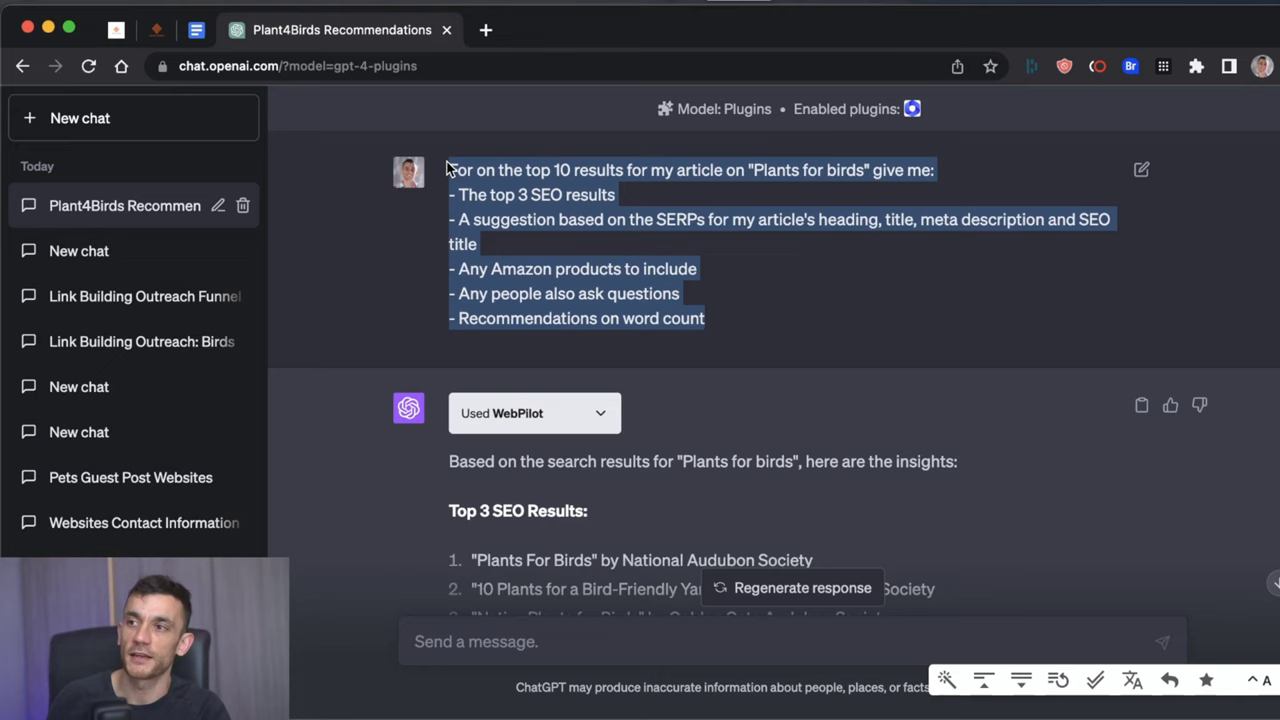
{"action": "left_click", "coordinate": [447, 170]}
{"action": "left_click_drag", "start_coordinate": [445, 168], "coordinate": [949, 177]}
{"action": "left_click", "coordinate": [748, 165]}
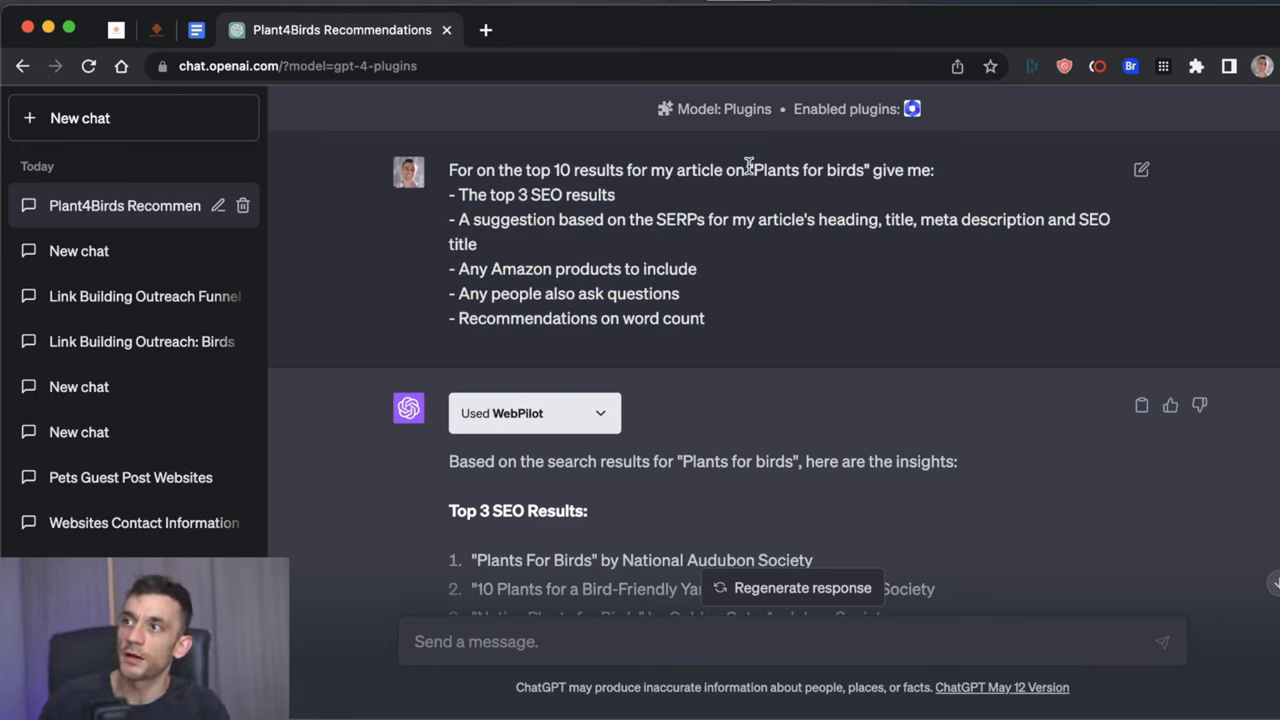
{"action": "left_click_drag", "start_coordinate": [748, 165], "coordinate": [862, 176]}
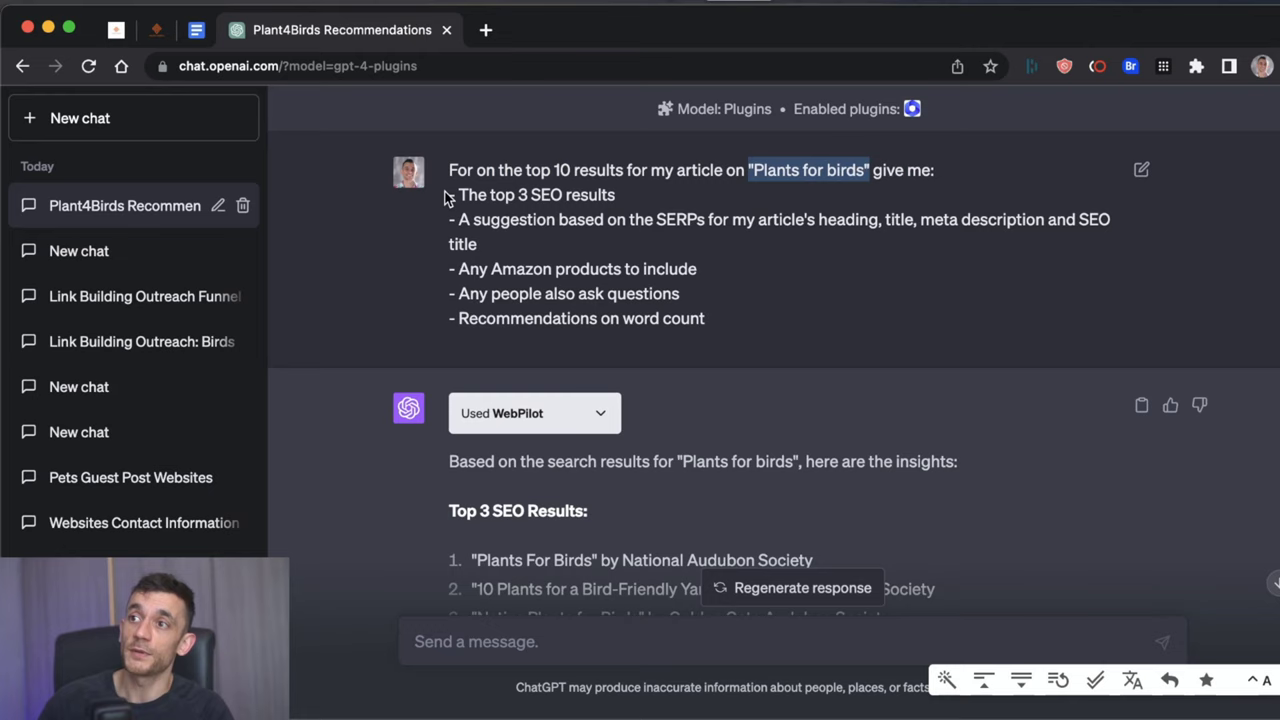
{"action": "left_click_drag", "start_coordinate": [447, 197], "coordinate": [730, 318]}
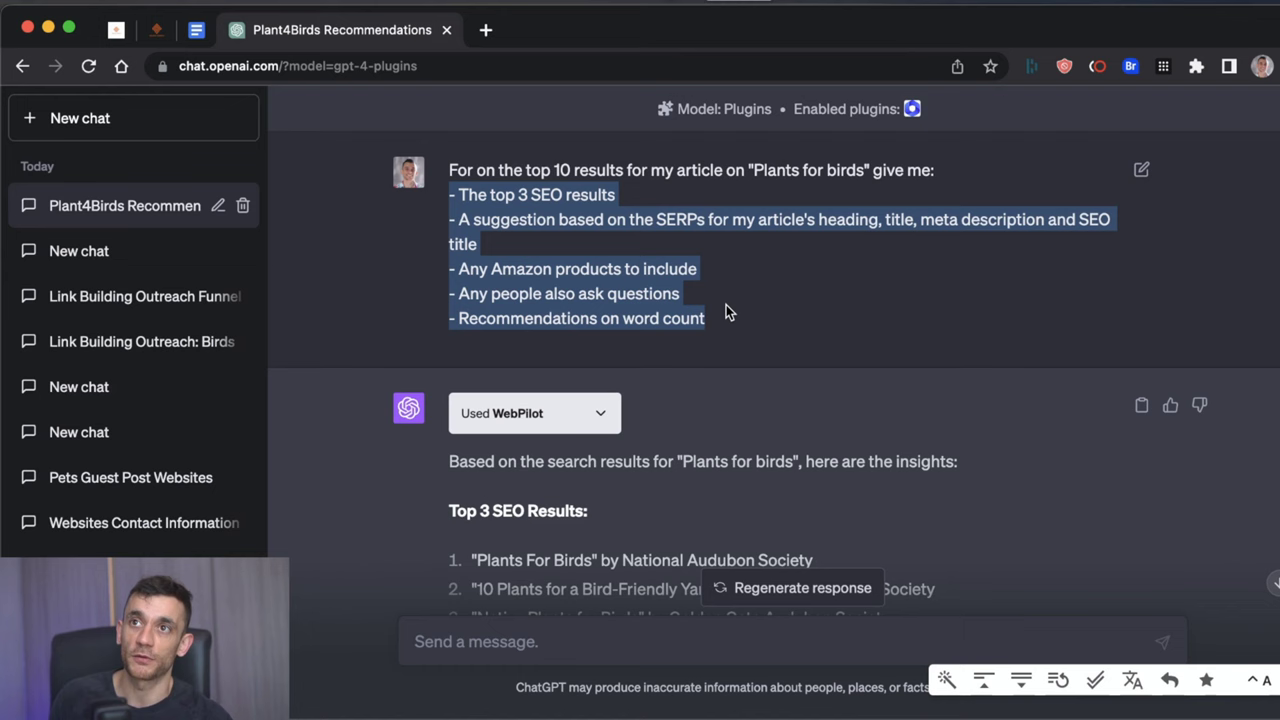
{"action": "scroll", "coordinate": [724, 408], "scroll_direction": "down", "scroll_amount": 2}
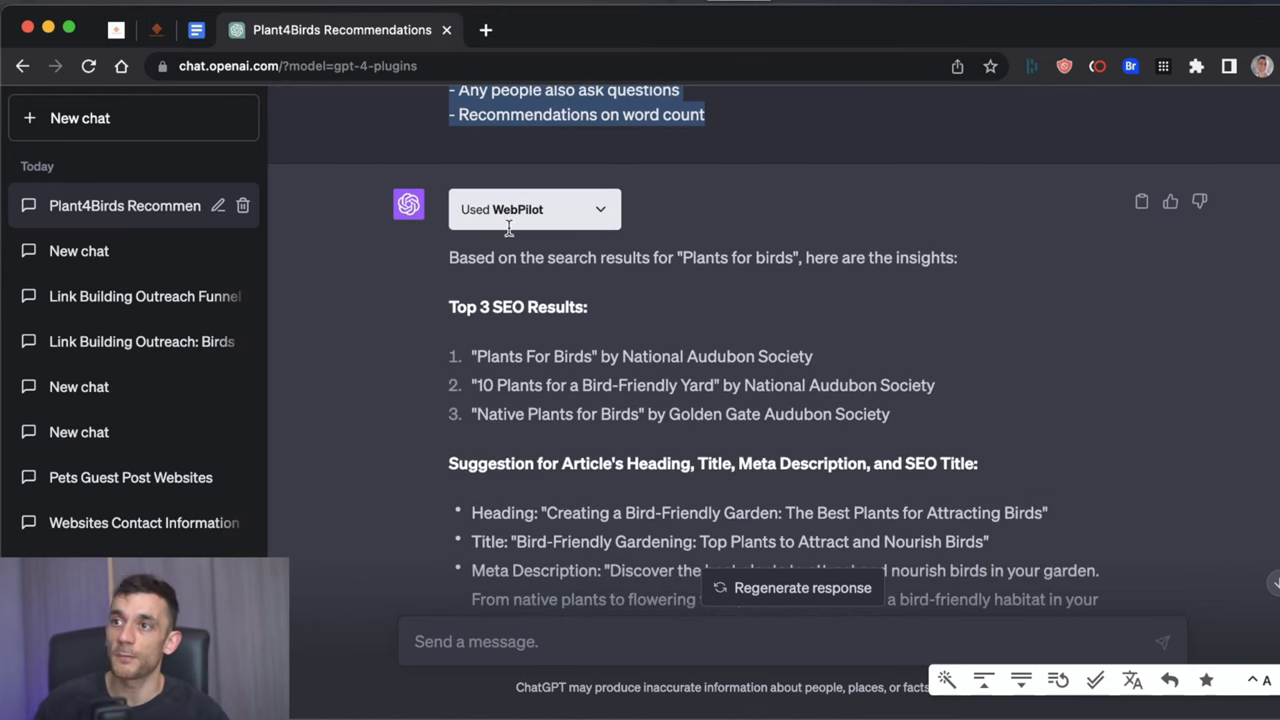
{"action": "scroll", "coordinate": [514, 284], "scroll_direction": "down", "scroll_amount": 1}
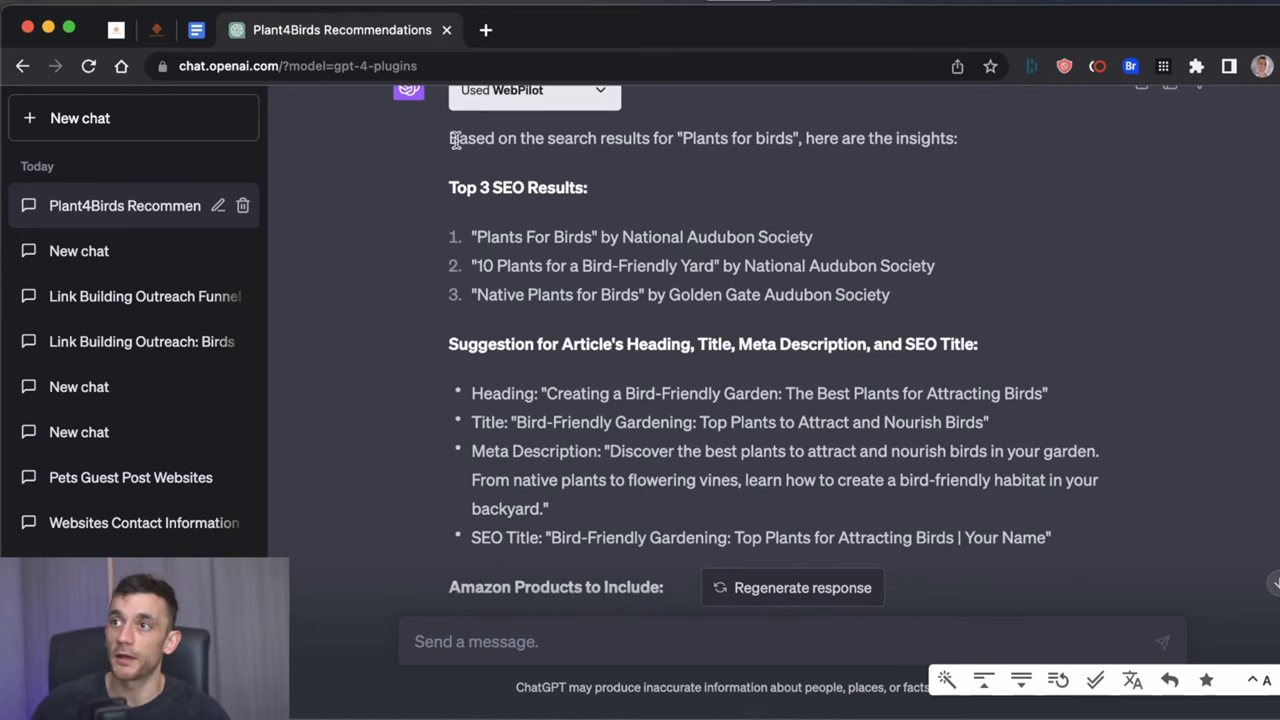
{"action": "left_click_drag", "start_coordinate": [445, 141], "coordinate": [1009, 140]}
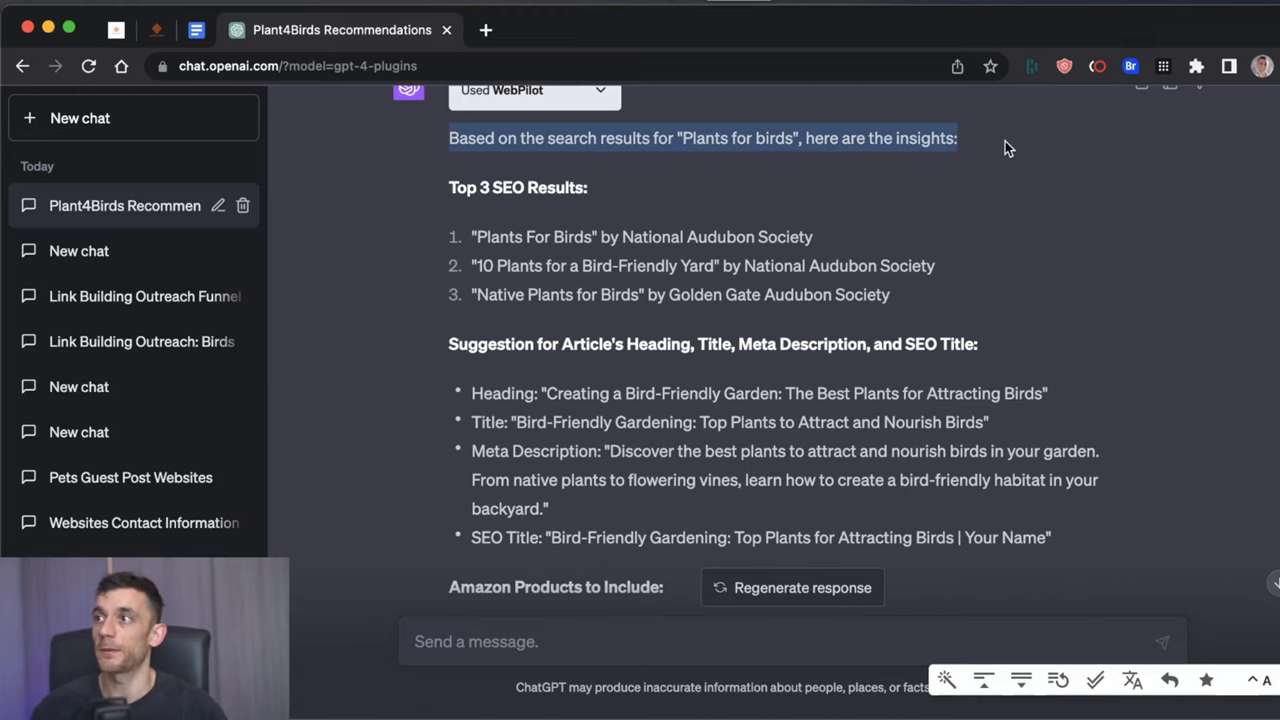
{"action": "left_click", "coordinate": [493, 216]}
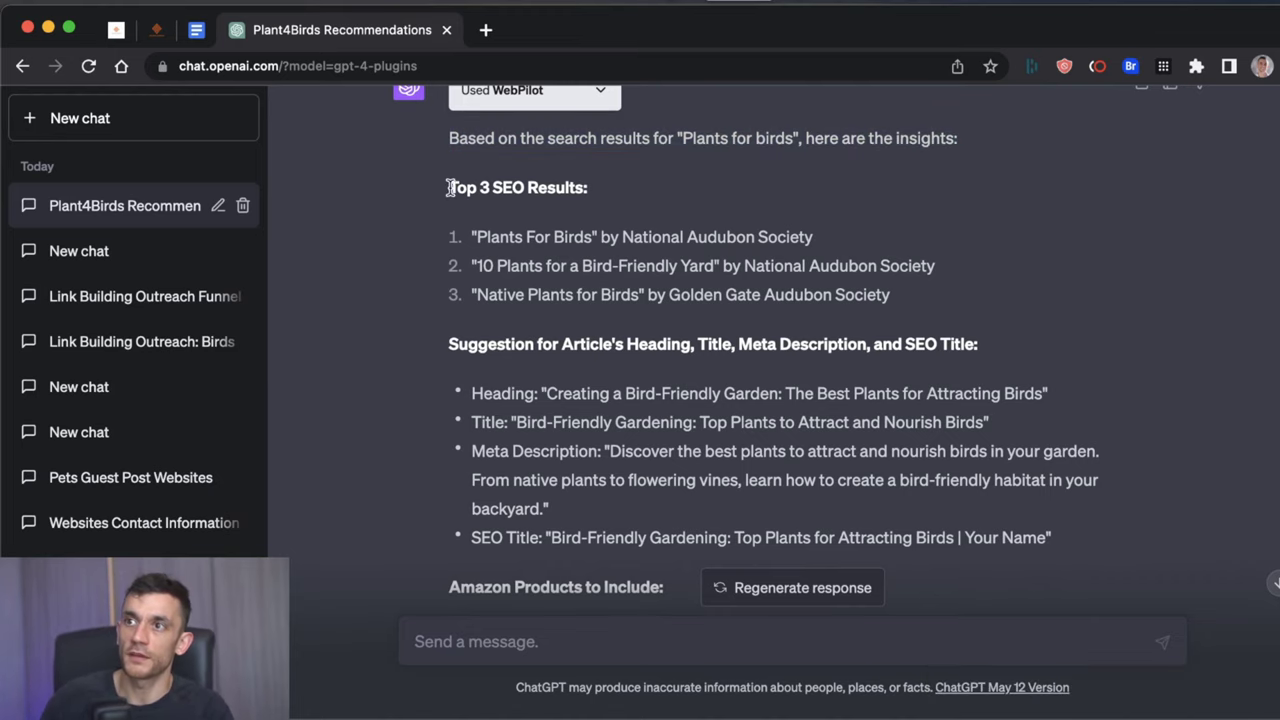
{"action": "left_click_drag", "start_coordinate": [449, 187], "coordinate": [977, 293]}
{"action": "scroll", "coordinate": [977, 291], "scroll_direction": "down", "scroll_amount": 2}
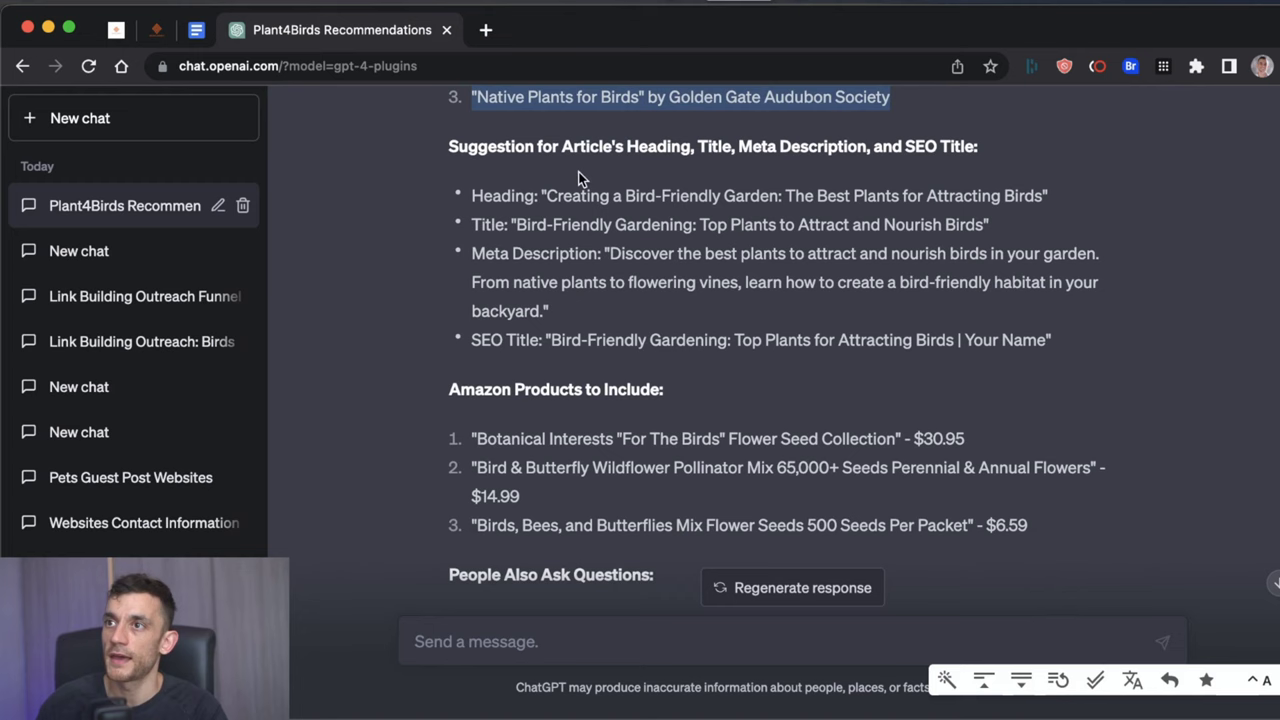
{"action": "left_click_drag", "start_coordinate": [452, 193], "coordinate": [1079, 331]}
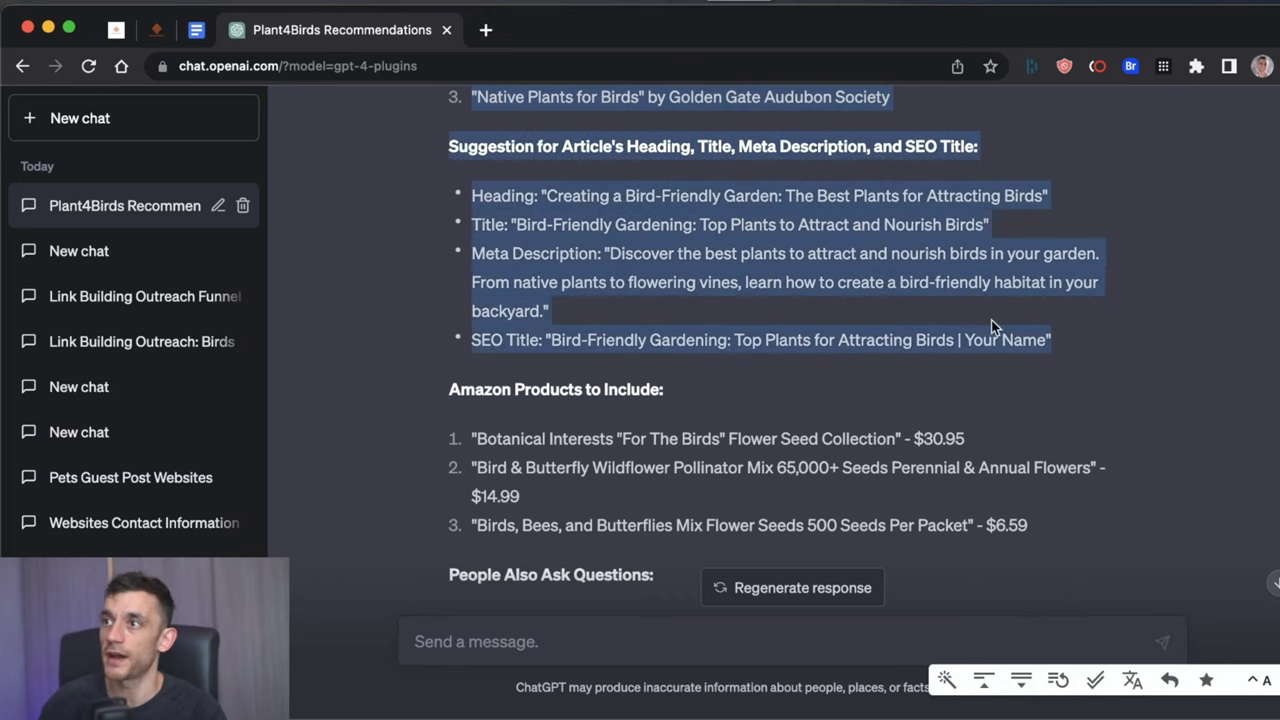
{"action": "scroll", "coordinate": [987, 317], "scroll_direction": "down", "scroll_amount": 1}
{"action": "left_click_drag", "start_coordinate": [786, 120], "coordinate": [1040, 127]}
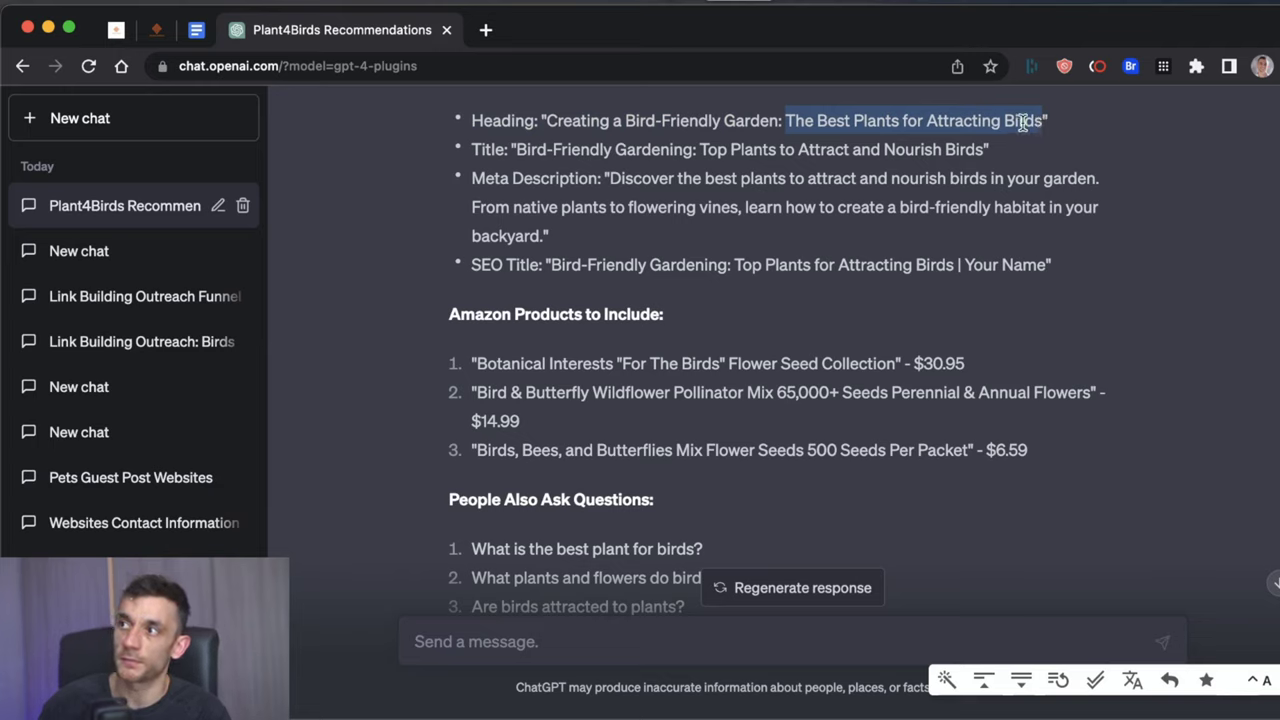
{"action": "left_click", "coordinate": [645, 155]}
{"action": "left_click_drag", "start_coordinate": [518, 150], "coordinate": [1049, 160]}
{"action": "left_click_drag", "start_coordinate": [609, 178], "coordinate": [1118, 270]}
{"action": "scroll", "coordinate": [1086, 194], "scroll_direction": "up", "scroll_amount": 1}
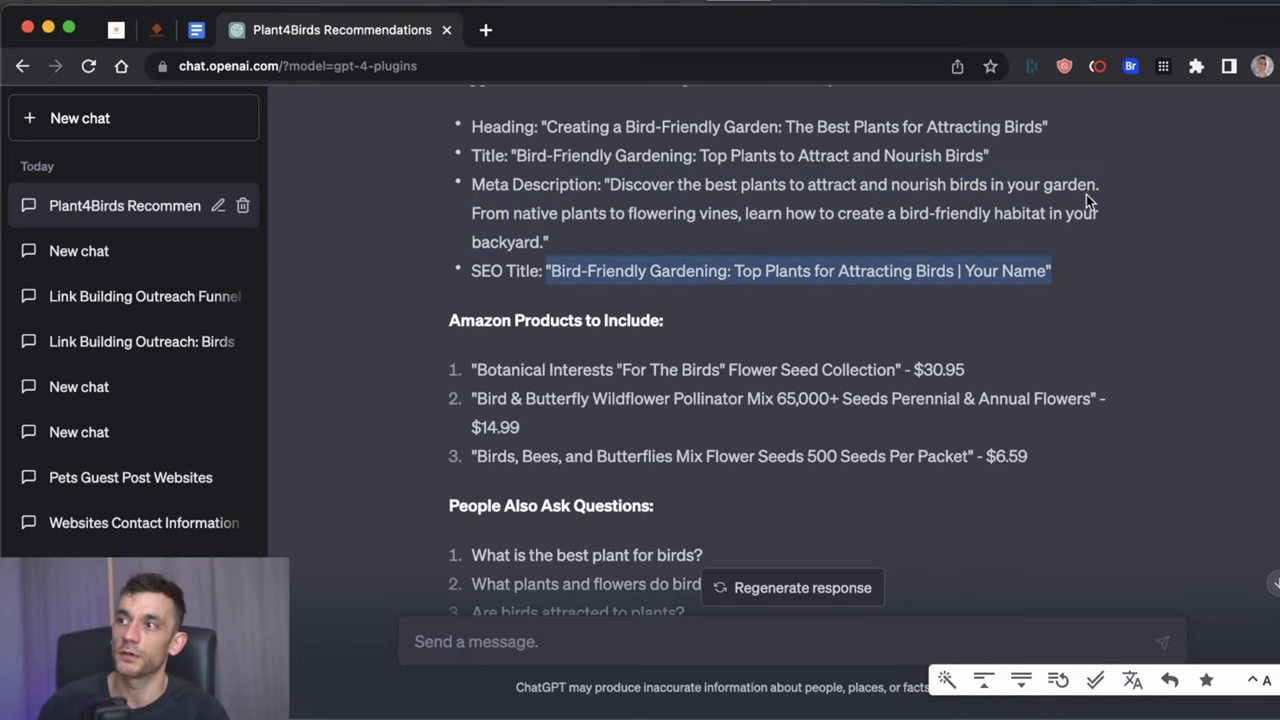
{"action": "left_click", "coordinate": [918, 326]}
{"action": "left_click_drag", "start_coordinate": [1051, 271], "coordinate": [545, 262]}
{"action": "scroll", "coordinate": [590, 310], "scroll_direction": "down", "scroll_amount": 1}
{"action": "scroll", "coordinate": [590, 310], "scroll_direction": "down", "scroll_amount": 1}
{"action": "left_click_drag", "start_coordinate": [447, 215], "coordinate": [1031, 346]}
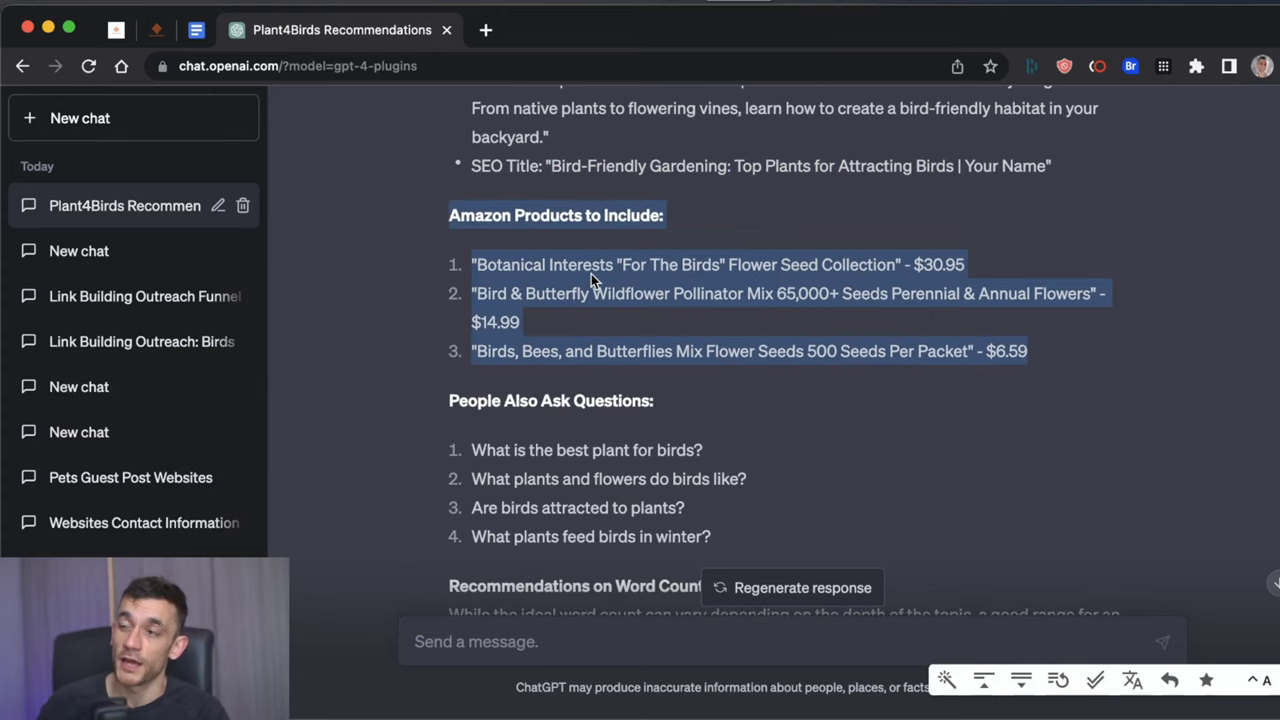
{"action": "left_click", "coordinate": [951, 262]}
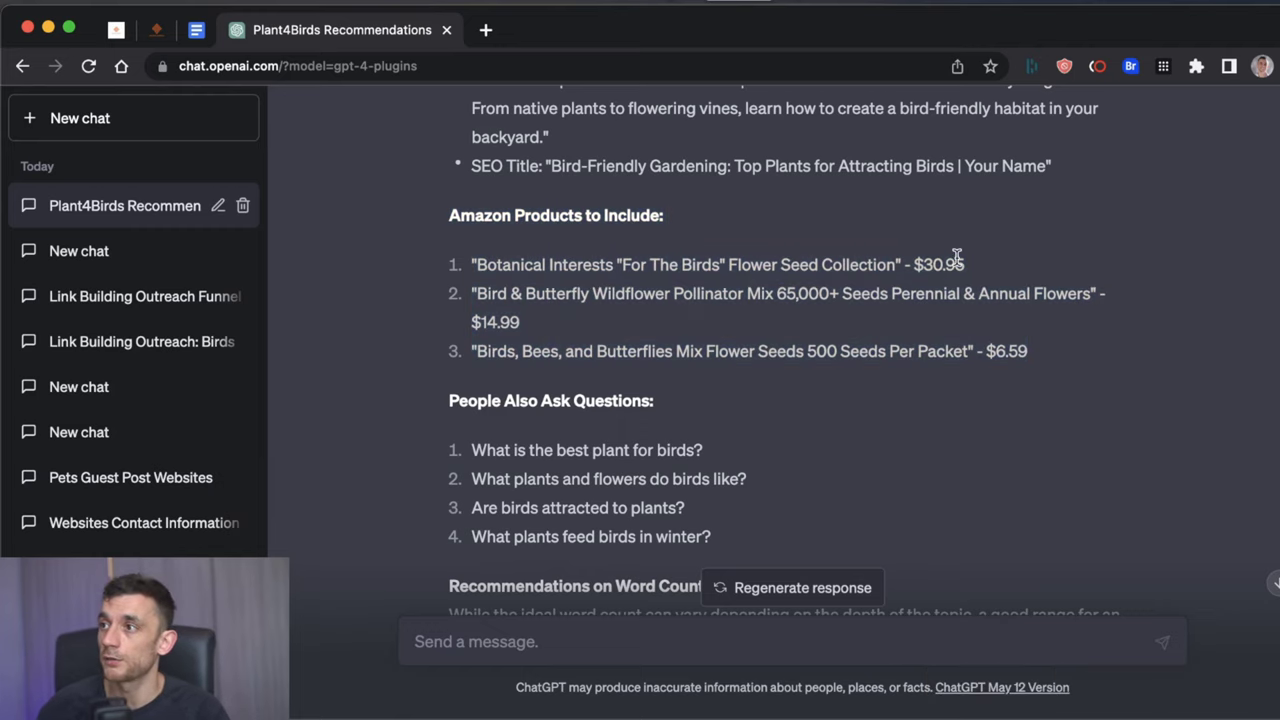
{"action": "double_click", "coordinate": [951, 262]}
{"action": "double_click", "coordinate": [595, 256]}
{"action": "left_click_drag", "start_coordinate": [1030, 348], "coordinate": [448, 258]}
{"action": "scroll", "coordinate": [448, 255], "scroll_direction": "down", "scroll_amount": 5}
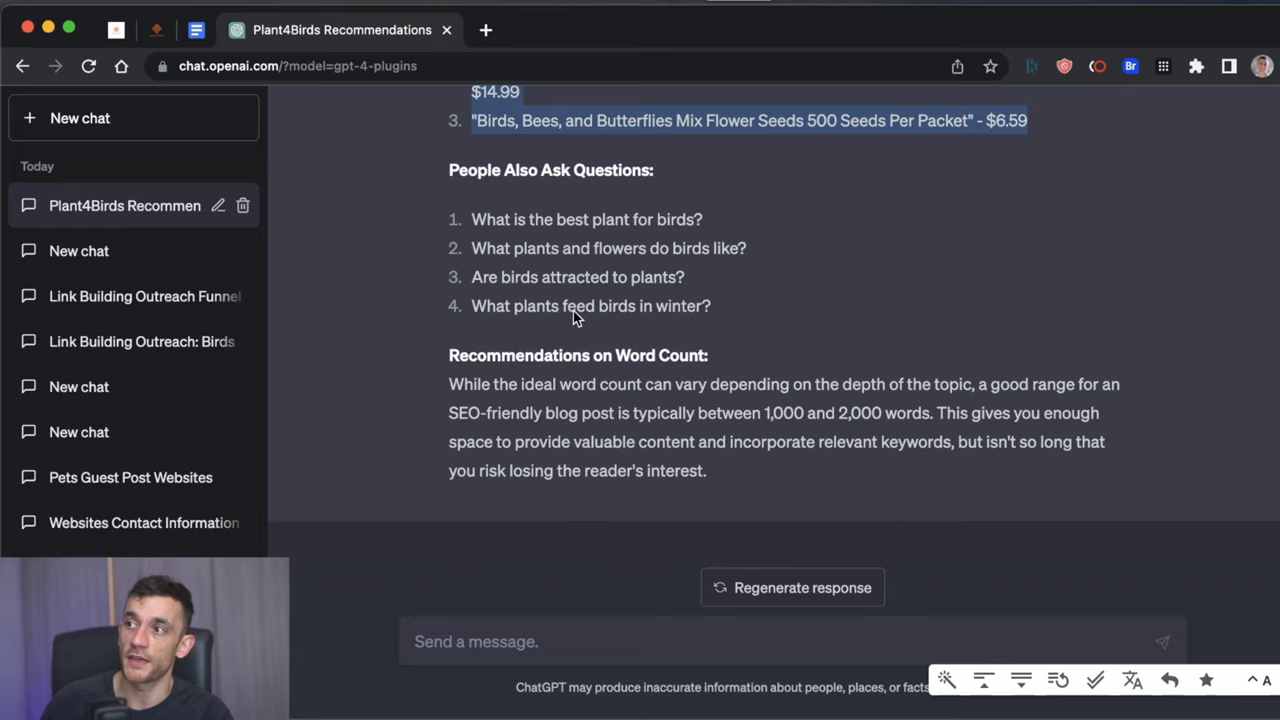
{"action": "left_click_drag", "start_coordinate": [378, 165], "coordinate": [743, 314]}
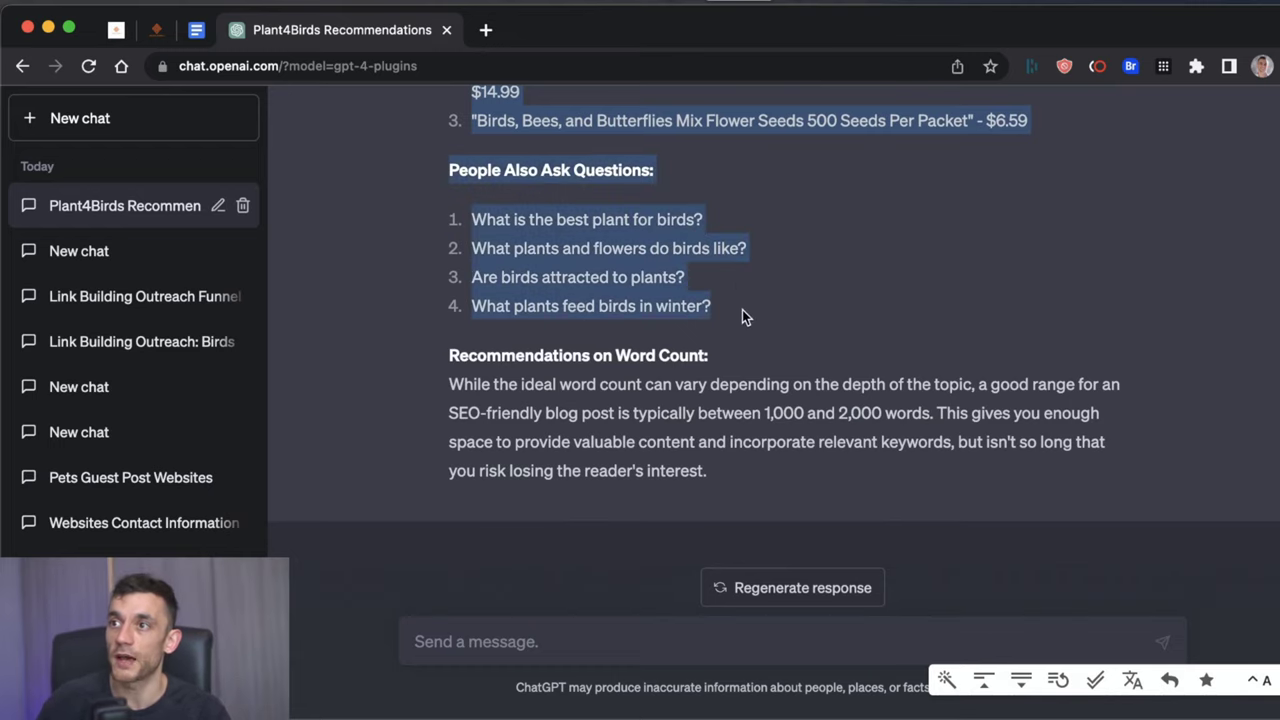
{"action": "left_click", "coordinate": [572, 226]}
{"action": "left_click_drag", "start_coordinate": [436, 170], "coordinate": [709, 309]}
{"action": "scroll", "coordinate": [790, 248], "scroll_direction": "up", "scroll_amount": 10}
{"action": "scroll", "coordinate": [790, 248], "scroll_direction": "up", "scroll_amount": 3}
{"action": "left_click_drag", "start_coordinate": [754, 171], "coordinate": [864, 171]}
{"action": "scroll", "coordinate": [786, 171], "scroll_direction": "down", "scroll_amount": 13}
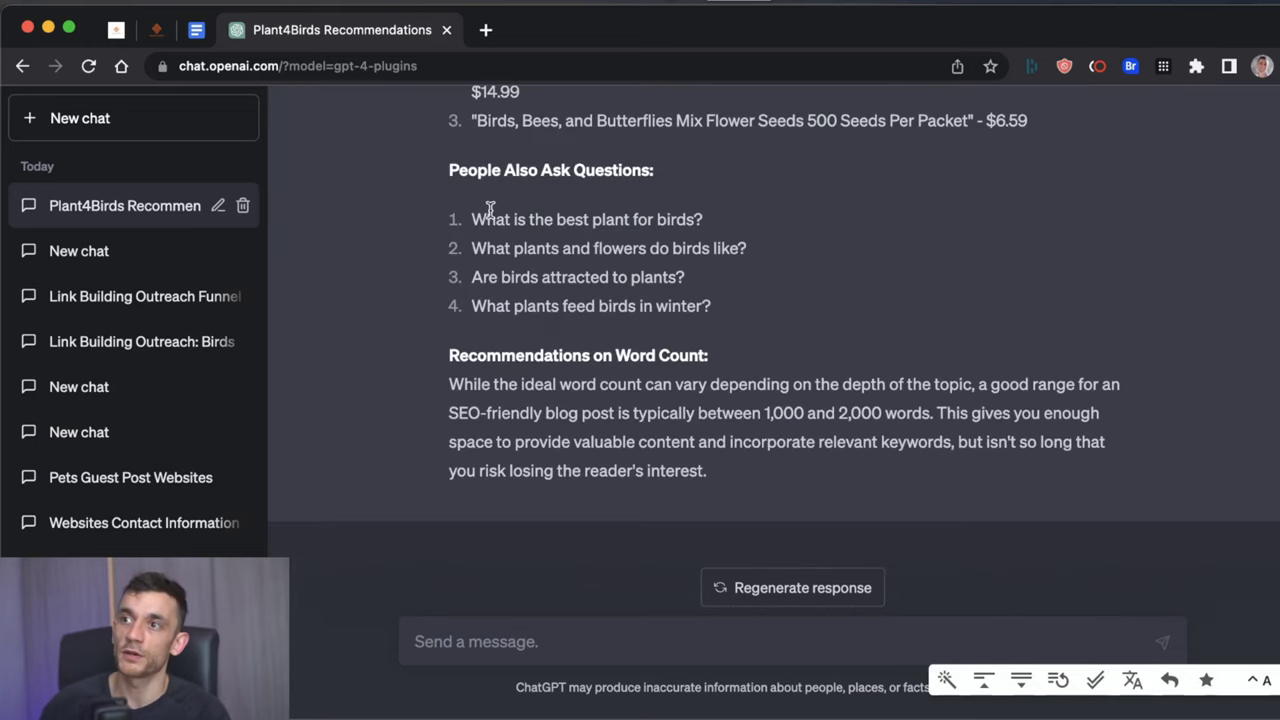
{"action": "left_click_drag", "start_coordinate": [449, 171], "coordinate": [761, 309]}
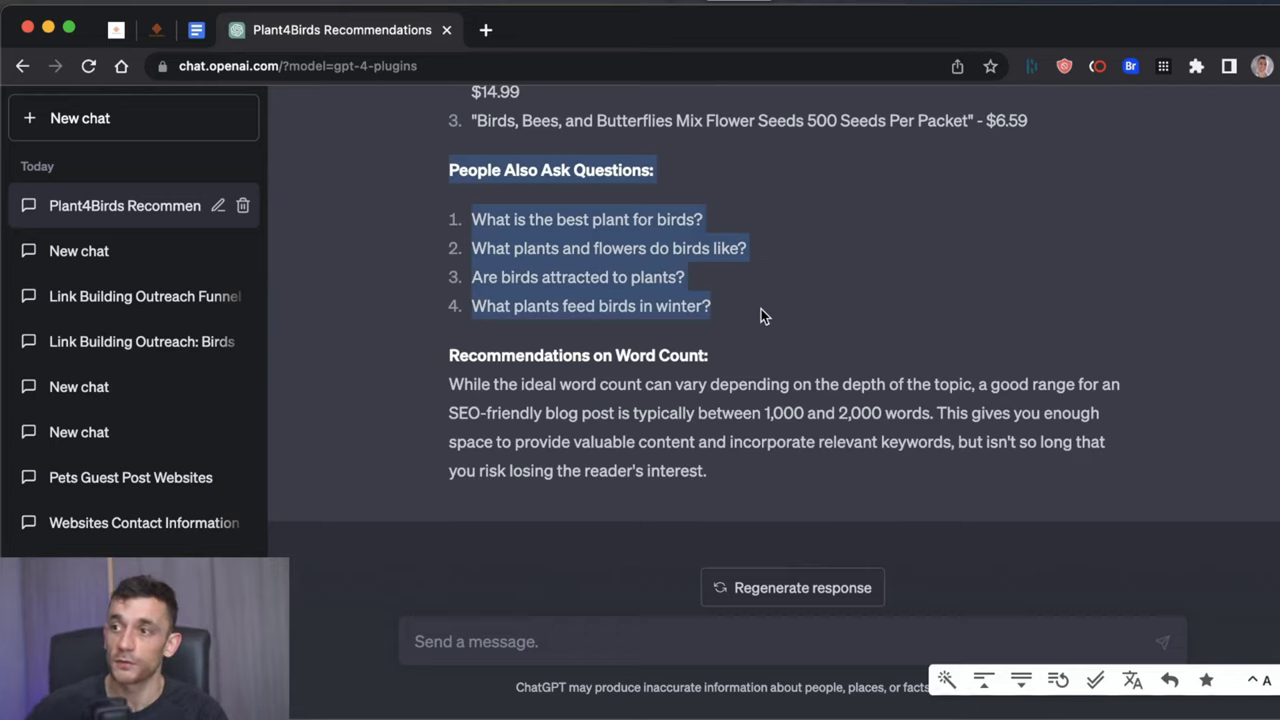
{"action": "left_click", "coordinate": [761, 309]}
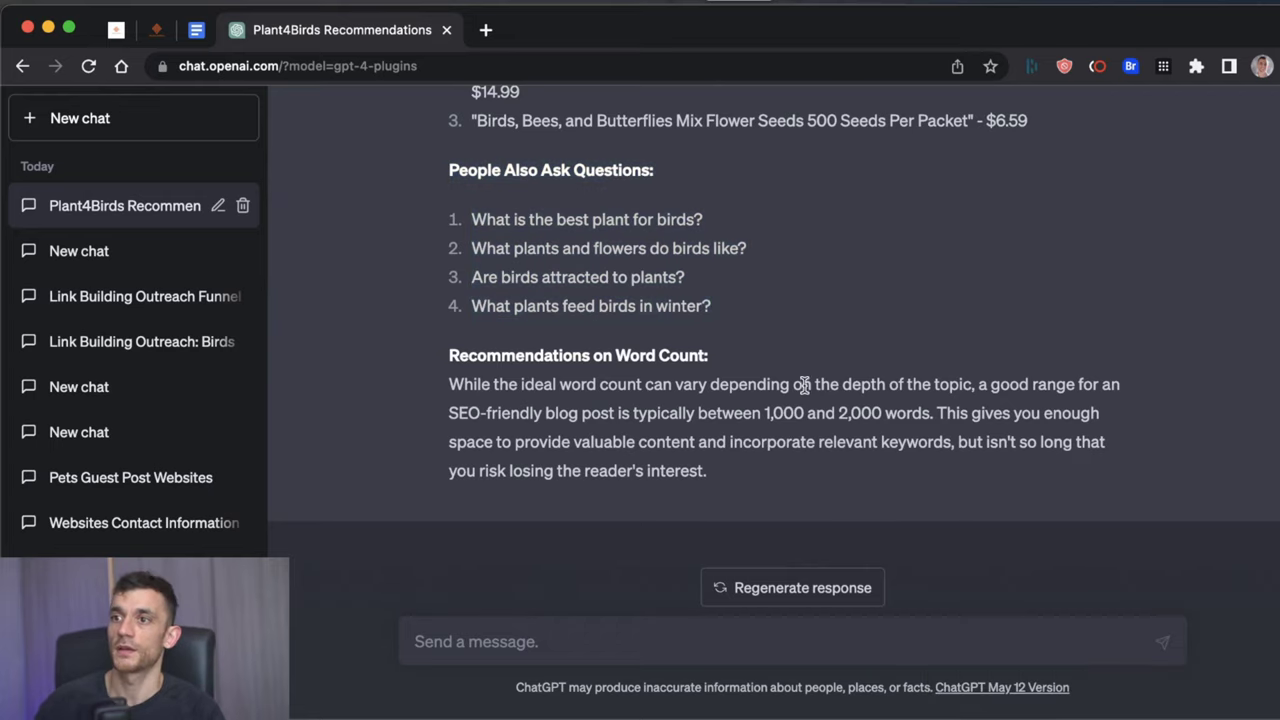
{"action": "left_click_drag", "start_coordinate": [449, 355], "coordinate": [724, 490]}
{"action": "scroll", "coordinate": [686, 397], "scroll_direction": "up", "scroll_amount": 1}
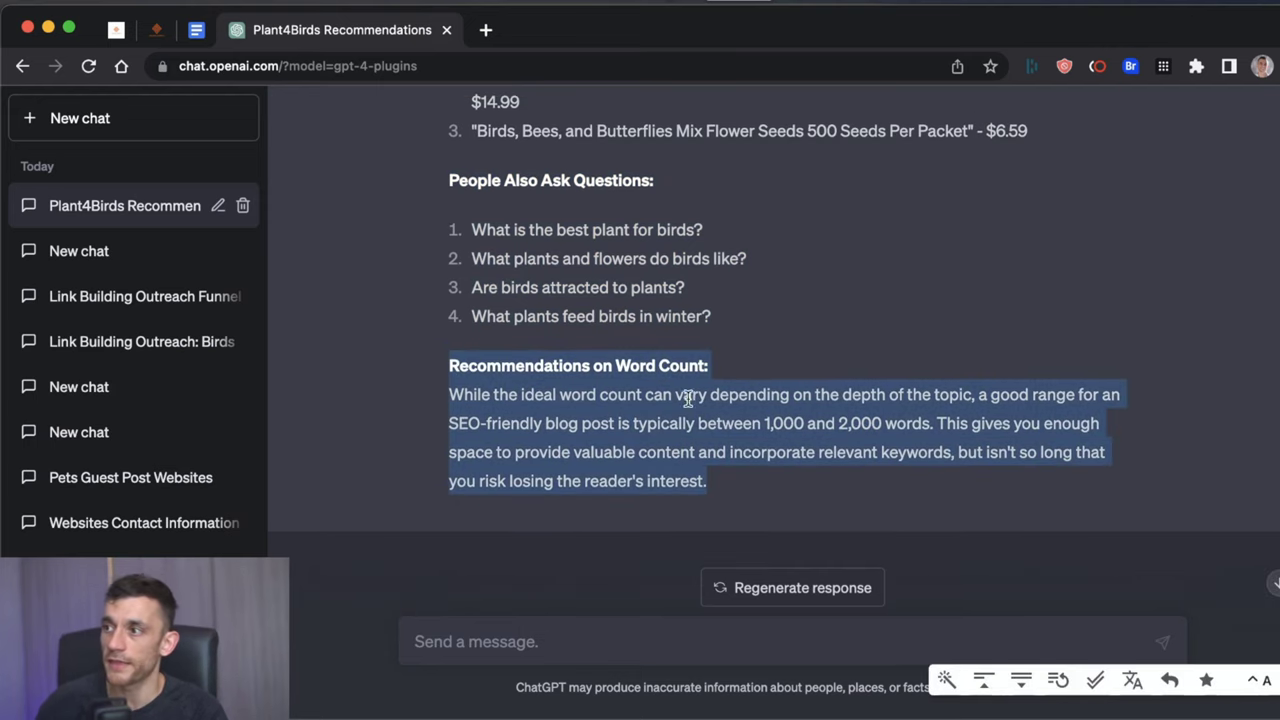
{"action": "scroll", "coordinate": [718, 484], "scroll_direction": "down", "scroll_amount": 1}
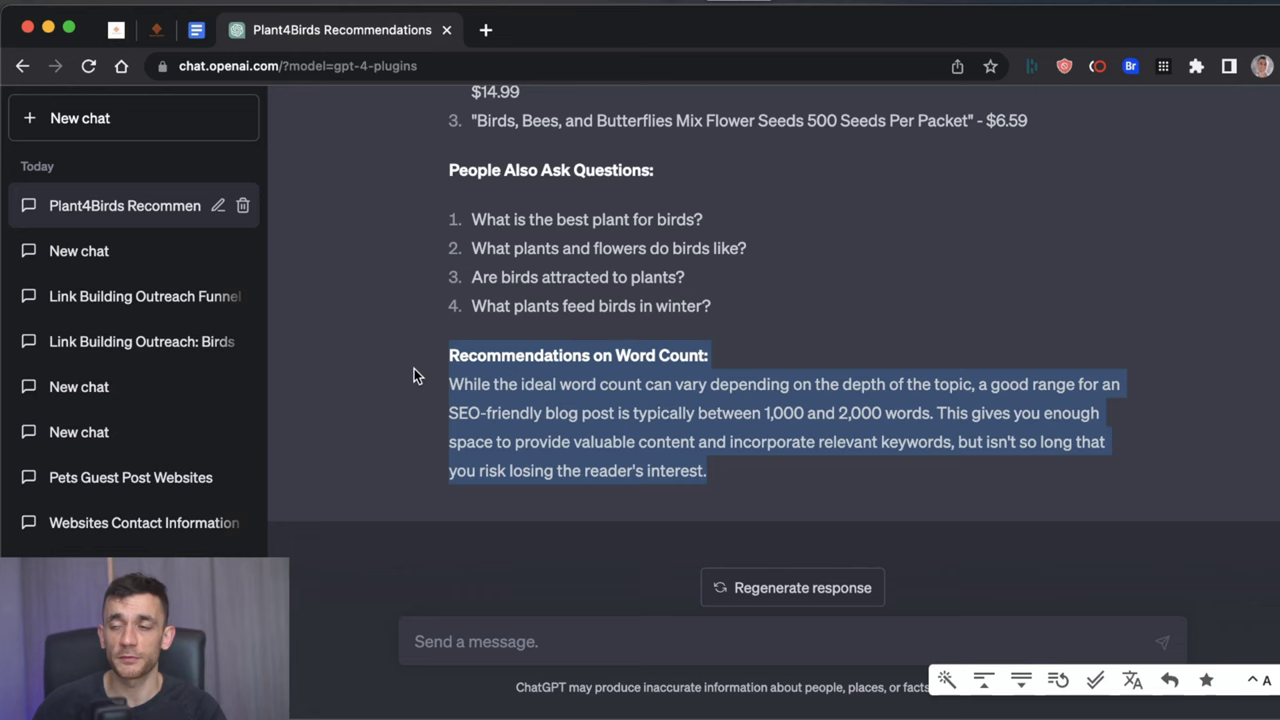
{"action": "left_click", "coordinate": [692, 443]}
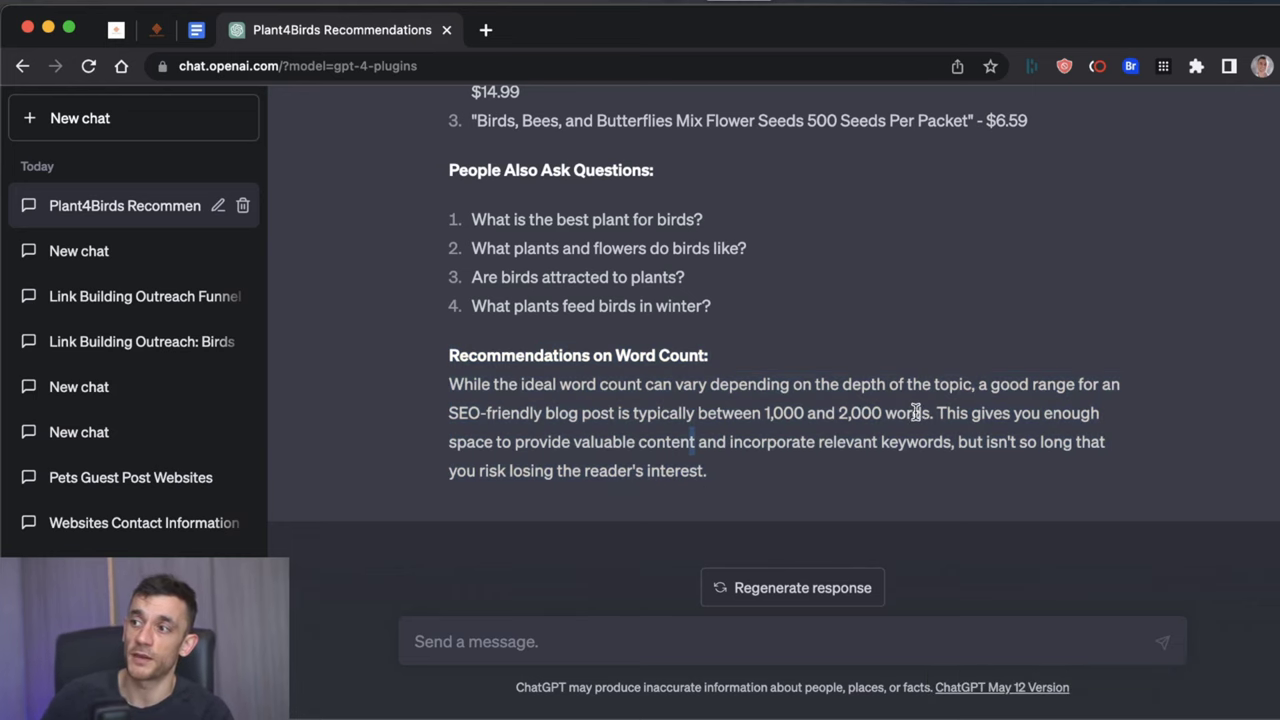
{"action": "left_click_drag", "start_coordinate": [929, 414], "coordinate": [437, 389]}
{"action": "scroll", "coordinate": [503, 392], "scroll_direction": "up", "scroll_amount": 10}
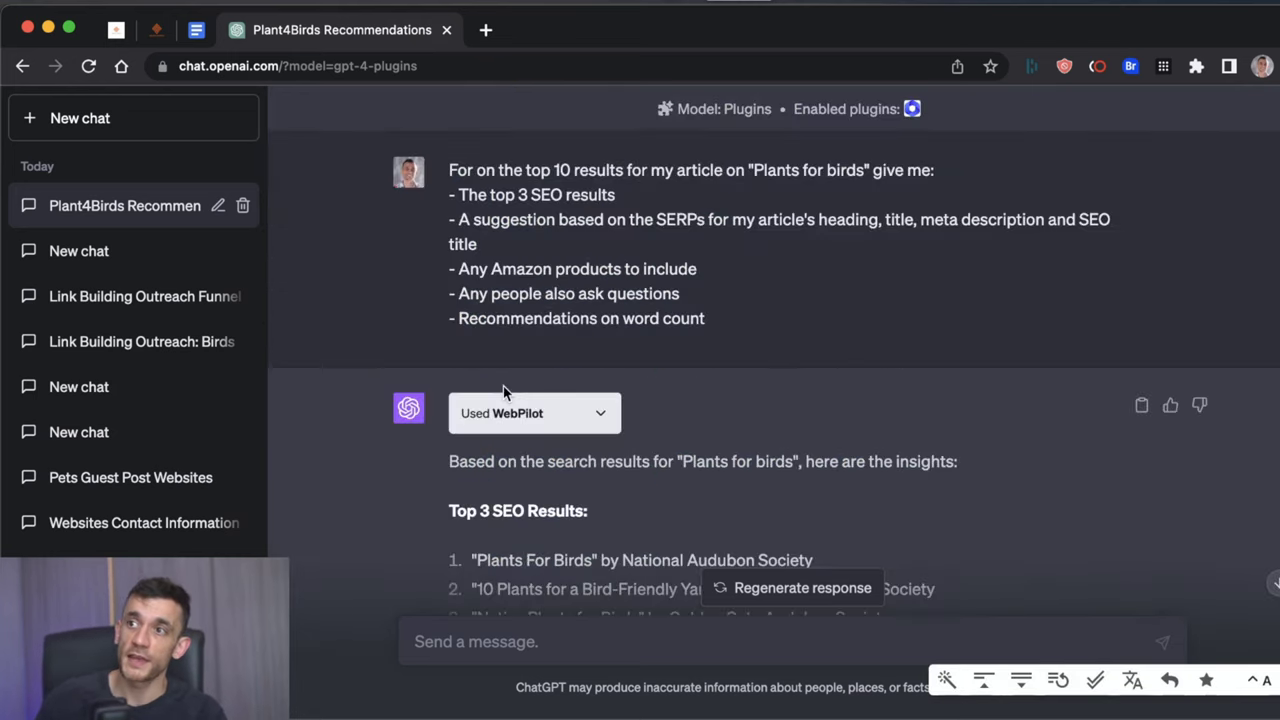
{"action": "scroll", "coordinate": [486, 399], "scroll_direction": "down", "scroll_amount": 10}
{"action": "scroll", "coordinate": [489, 398], "scroll_direction": "up", "scroll_amount": 10}
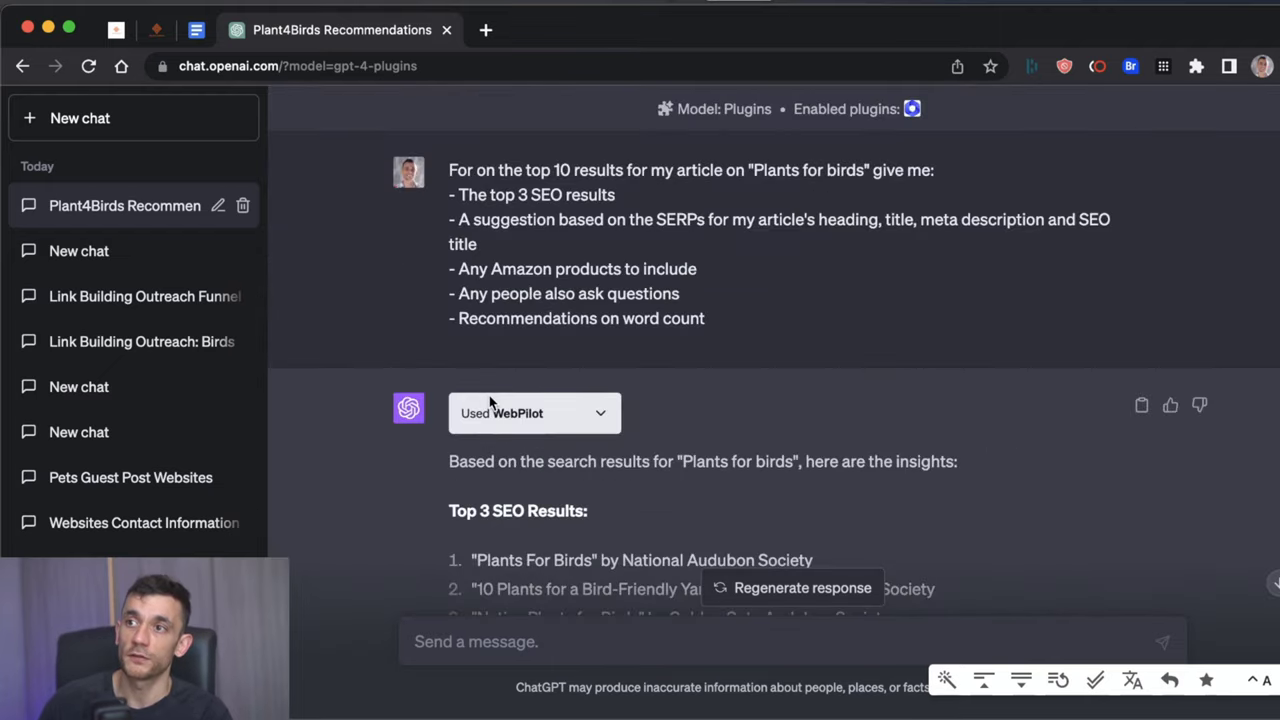
{"action": "scroll", "coordinate": [489, 395], "scroll_direction": "down", "scroll_amount": 10}
{"action": "scroll", "coordinate": [480, 380], "scroll_direction": "up", "scroll_amount": 10}
{"action": "scroll", "coordinate": [487, 371], "scroll_direction": "down", "scroll_amount": 10}
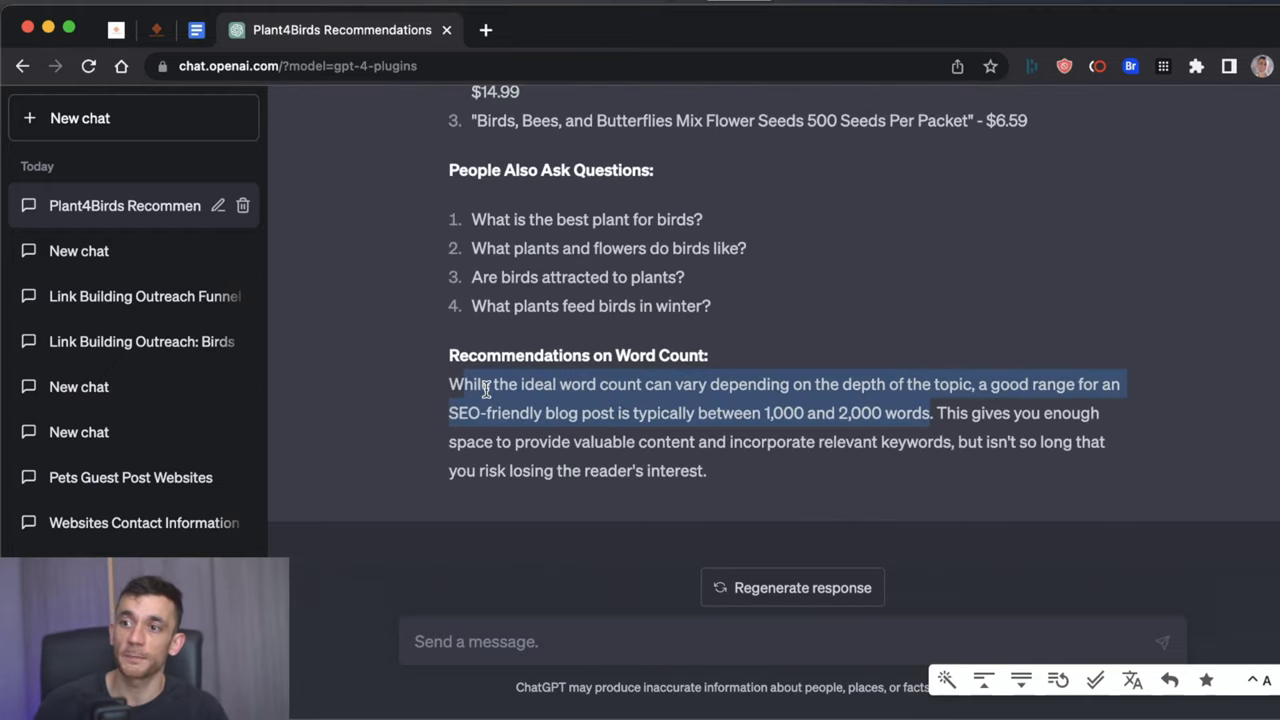
{"action": "scroll", "coordinate": [486, 393], "scroll_direction": "up", "scroll_amount": 10}
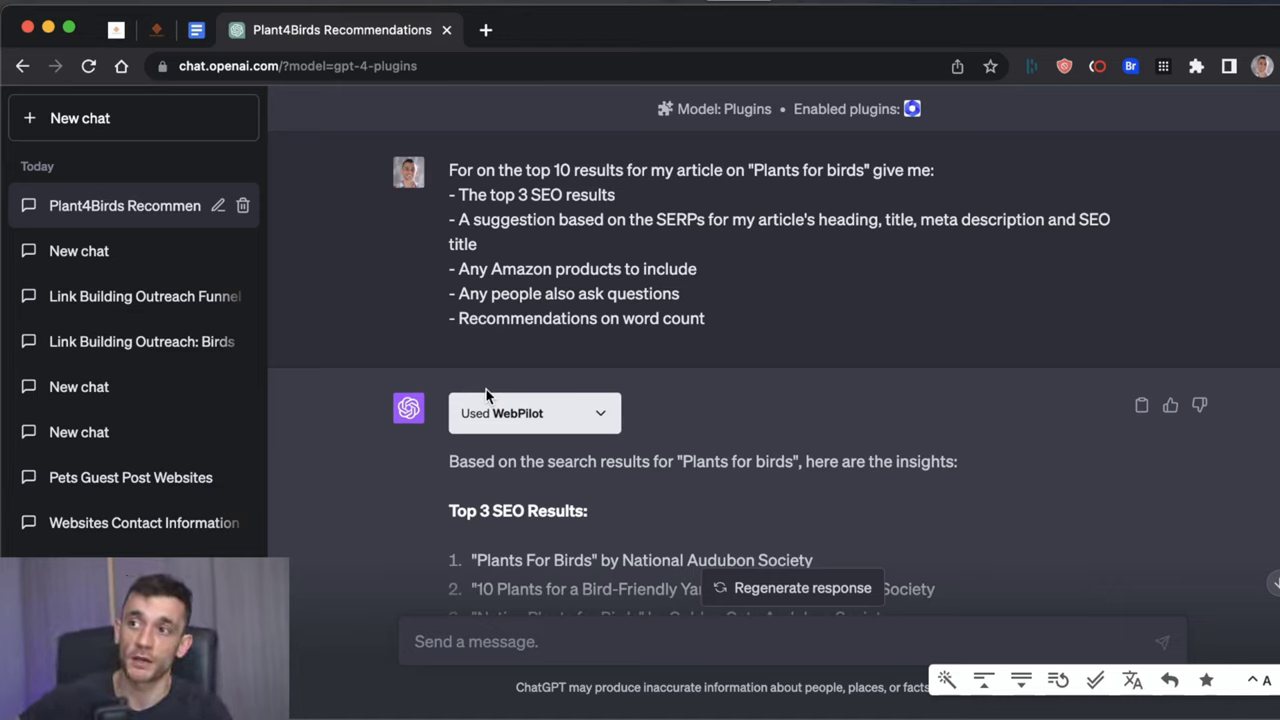
{"action": "scroll", "coordinate": [728, 346], "scroll_direction": "down", "scroll_amount": 1}
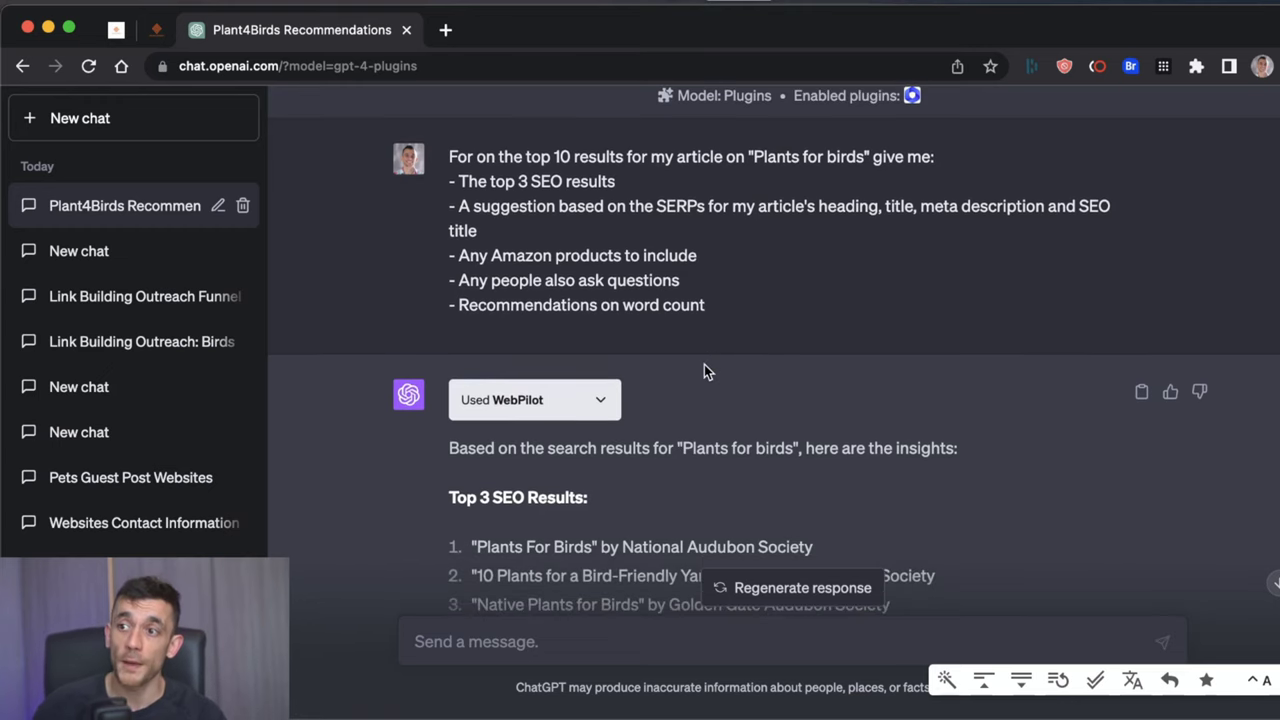
{"action": "scroll", "coordinate": [704, 364], "scroll_direction": "down", "scroll_amount": 1}
{"action": "scroll", "coordinate": [700, 366], "scroll_direction": "up", "scroll_amount": 2}
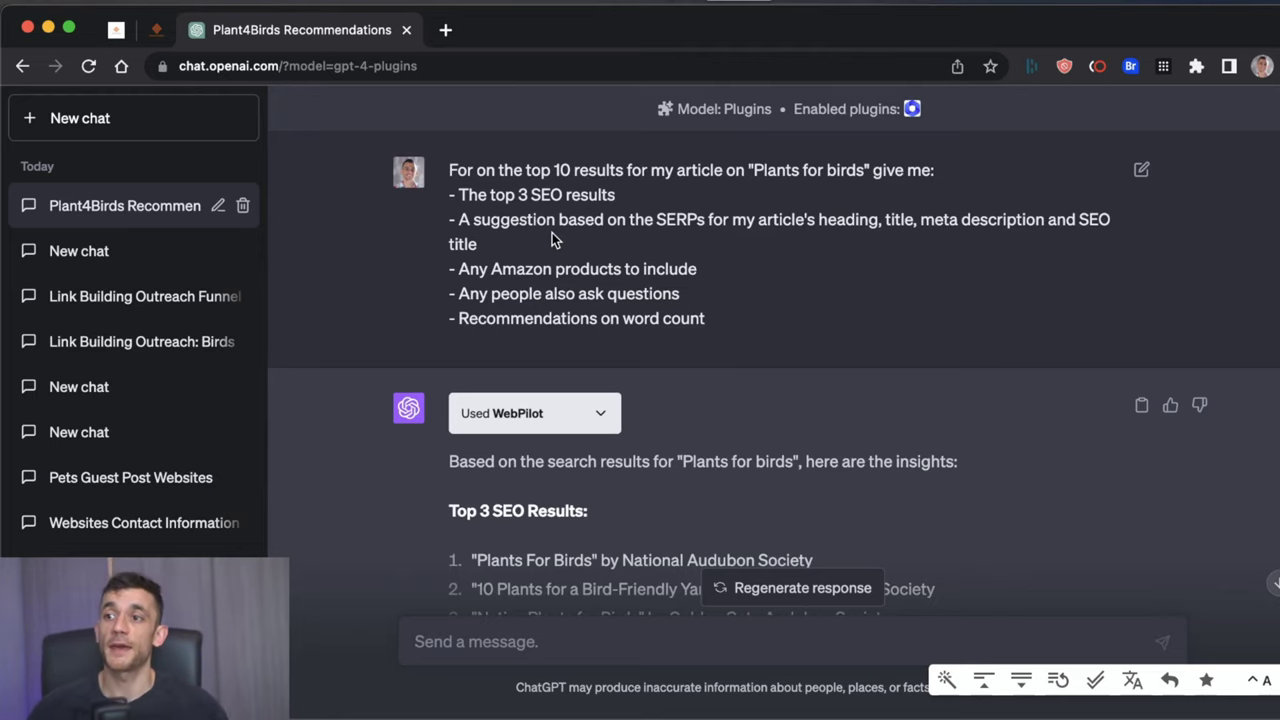
{"action": "scroll", "coordinate": [761, 388], "scroll_direction": "down", "scroll_amount": 5}
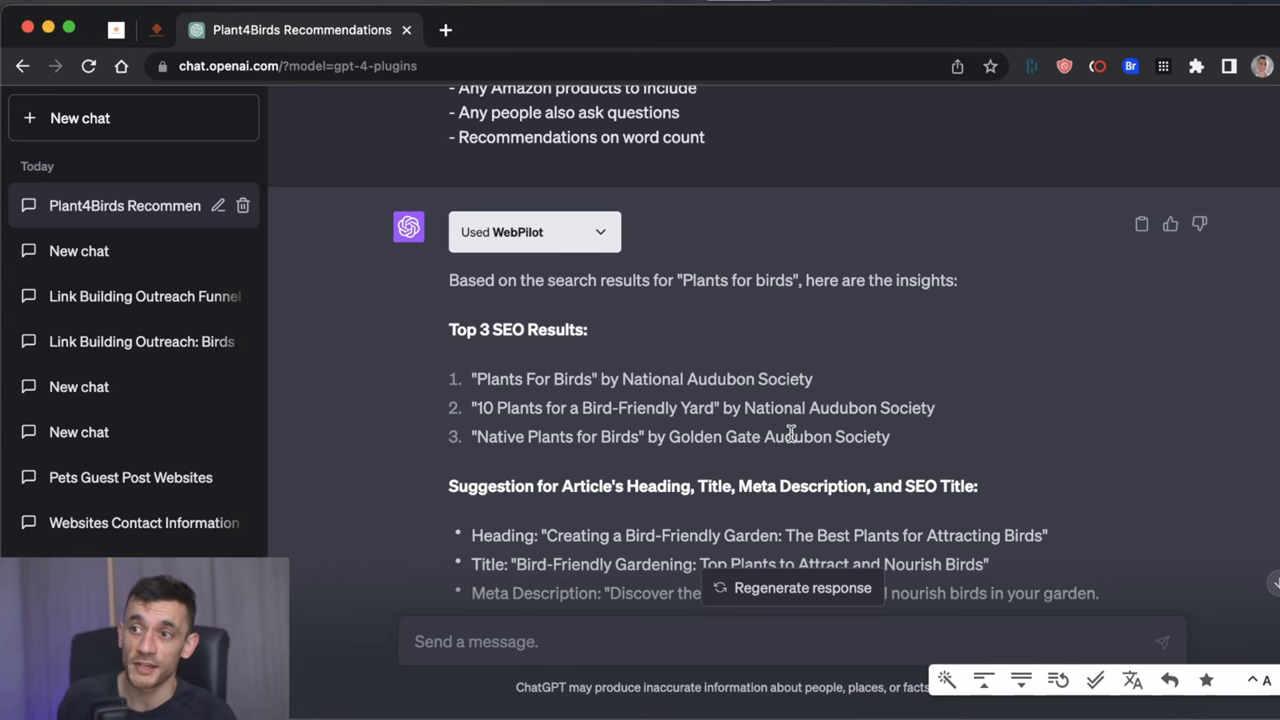
{"action": "scroll", "coordinate": [791, 432], "scroll_direction": "down", "scroll_amount": 10}
{"action": "scroll", "coordinate": [800, 400], "scroll_direction": "up", "scroll_amount": 20}
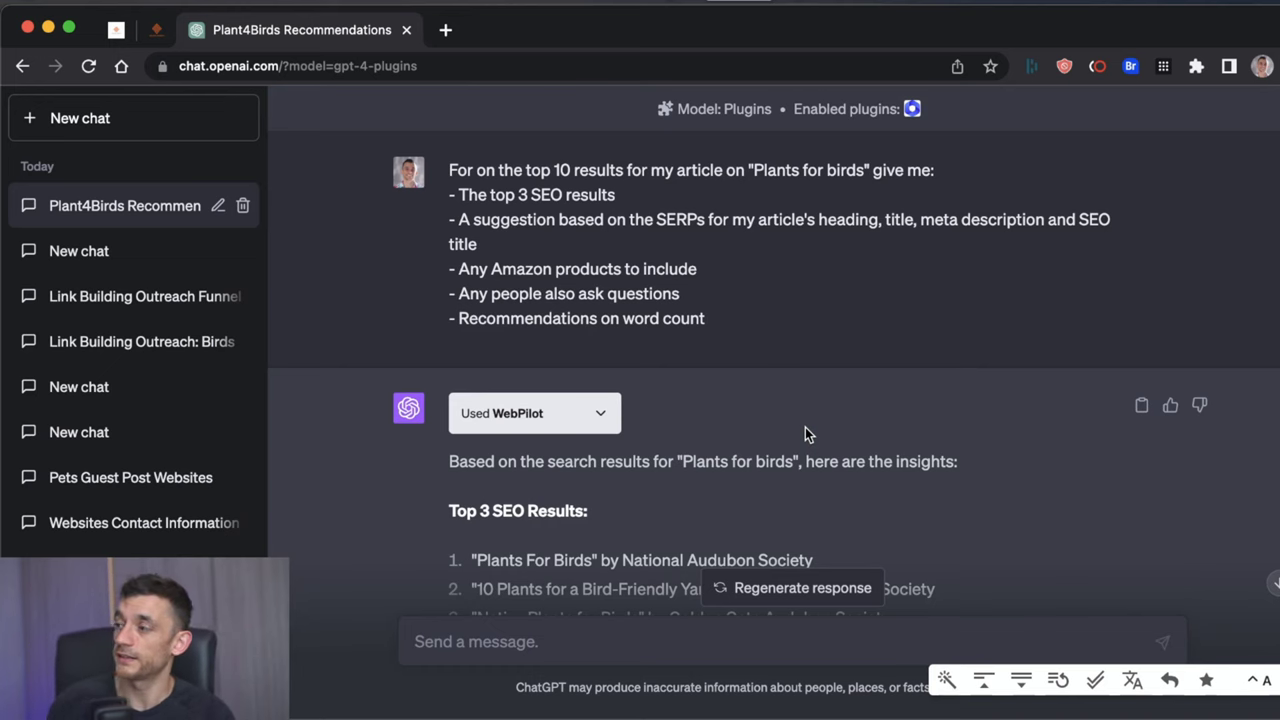
{"action": "scroll", "coordinate": [569, 320], "scroll_direction": "down", "scroll_amount": 5}
{"action": "scroll", "coordinate": [536, 231], "scroll_direction": "up", "scroll_amount": 5}
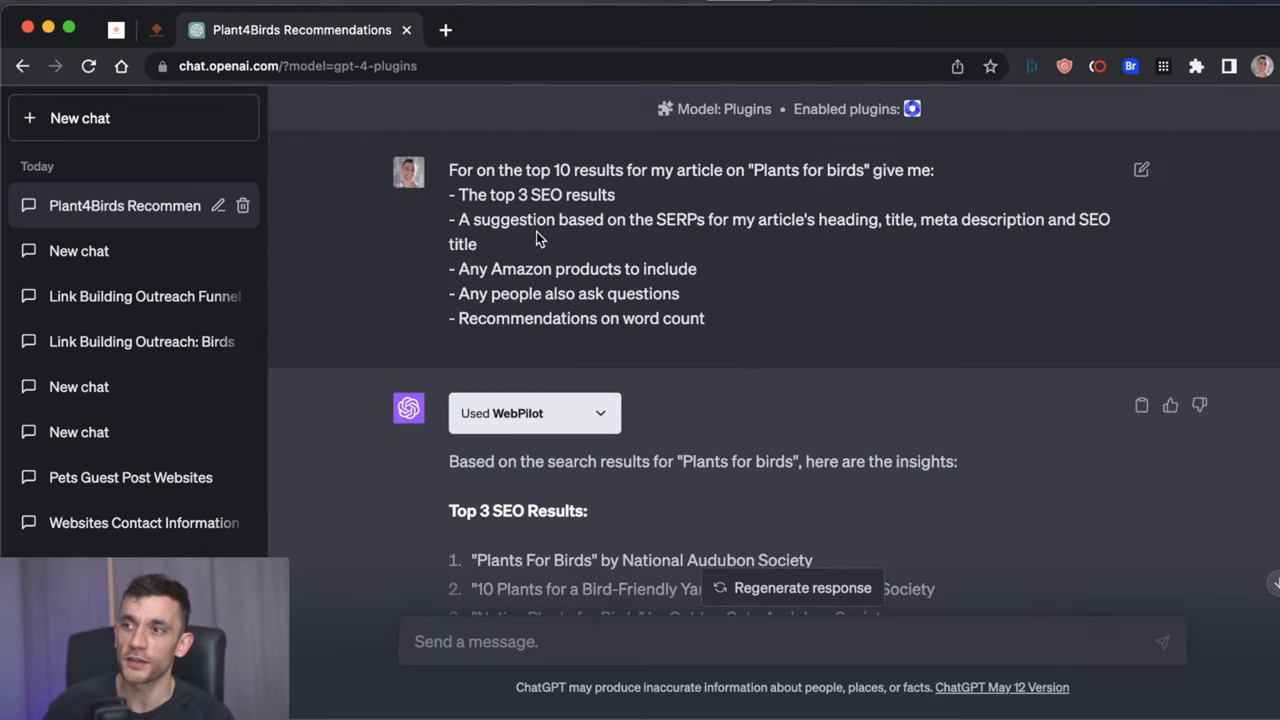
{"action": "left_click_drag", "start_coordinate": [440, 170], "coordinate": [725, 316]}
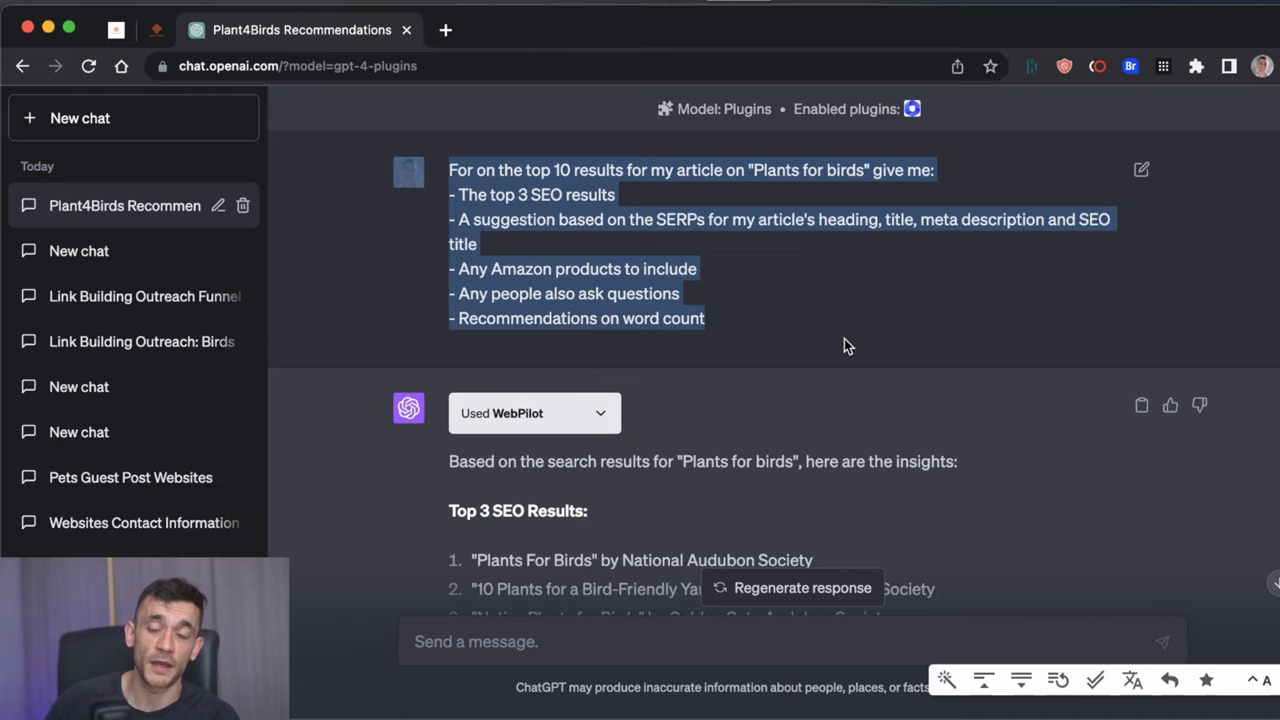
{"action": "left_click_drag", "start_coordinate": [844, 338], "coordinate": [476, 181]}
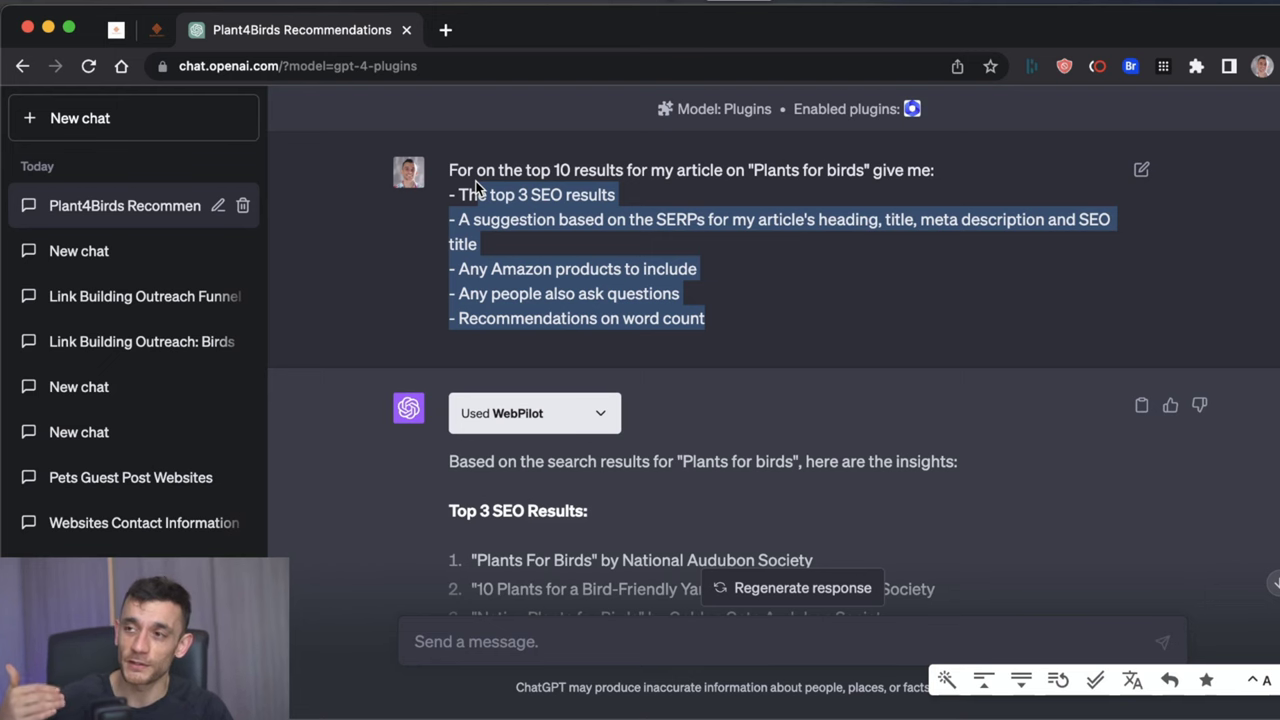
- Switch to the ChatGPT SEO Course page, highlight its subtitle about doubling SEO traffic, and scroll the lesson list
{"action": "left_click", "coordinate": [152, 29]}
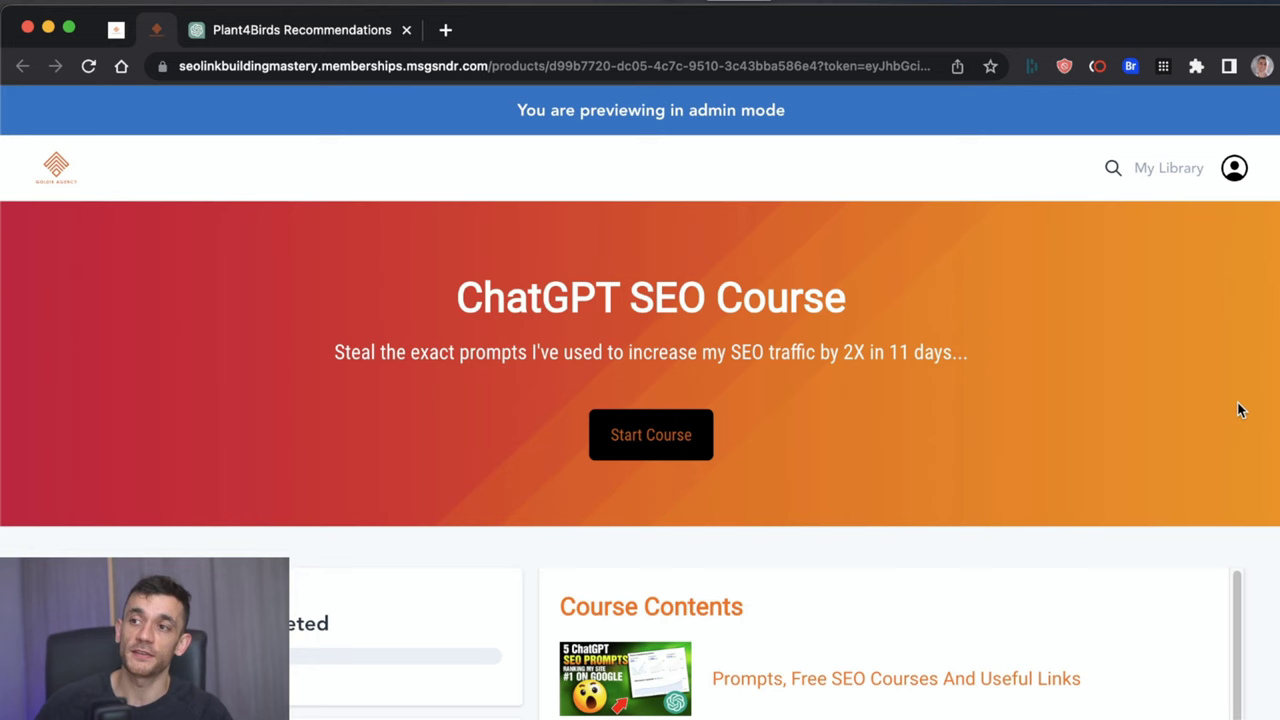
{"action": "left_click_drag", "start_coordinate": [312, 367], "coordinate": [999, 372]}
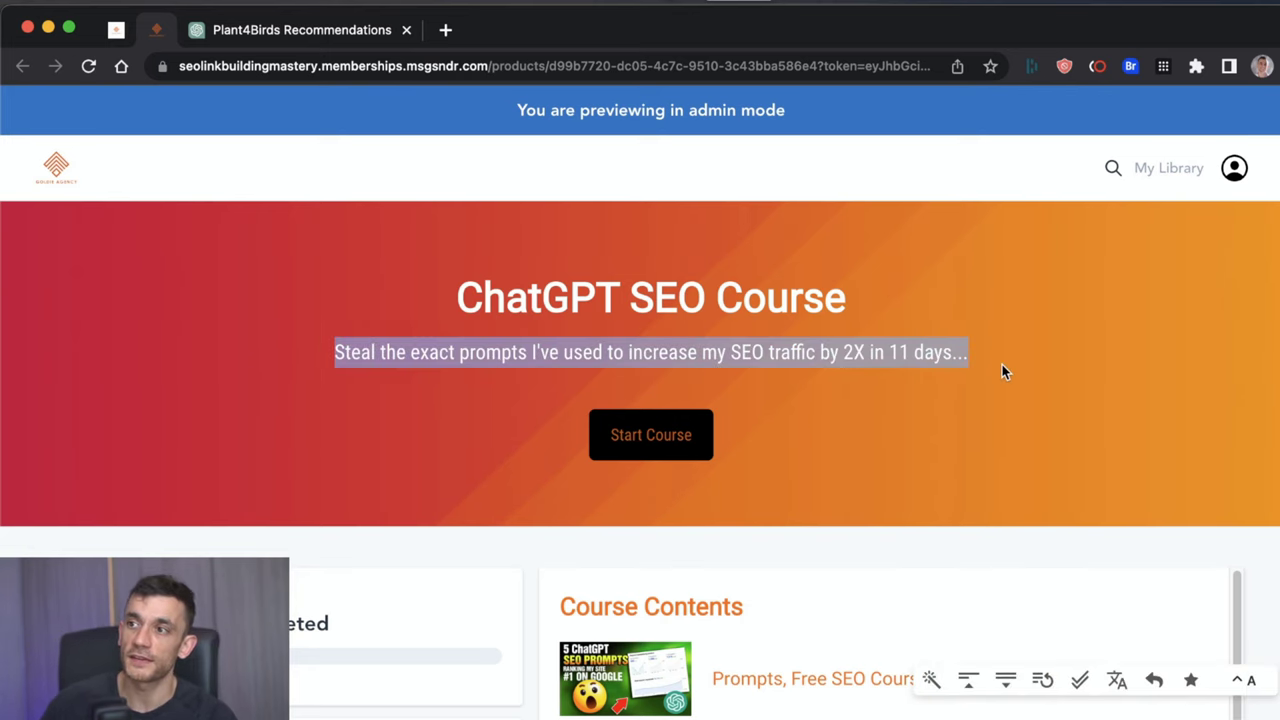
{"action": "scroll", "coordinate": [1257, 406], "scroll_direction": "down", "scroll_amount": 3}
{"action": "scroll", "coordinate": [994, 583], "scroll_direction": "down", "scroll_amount": 5}
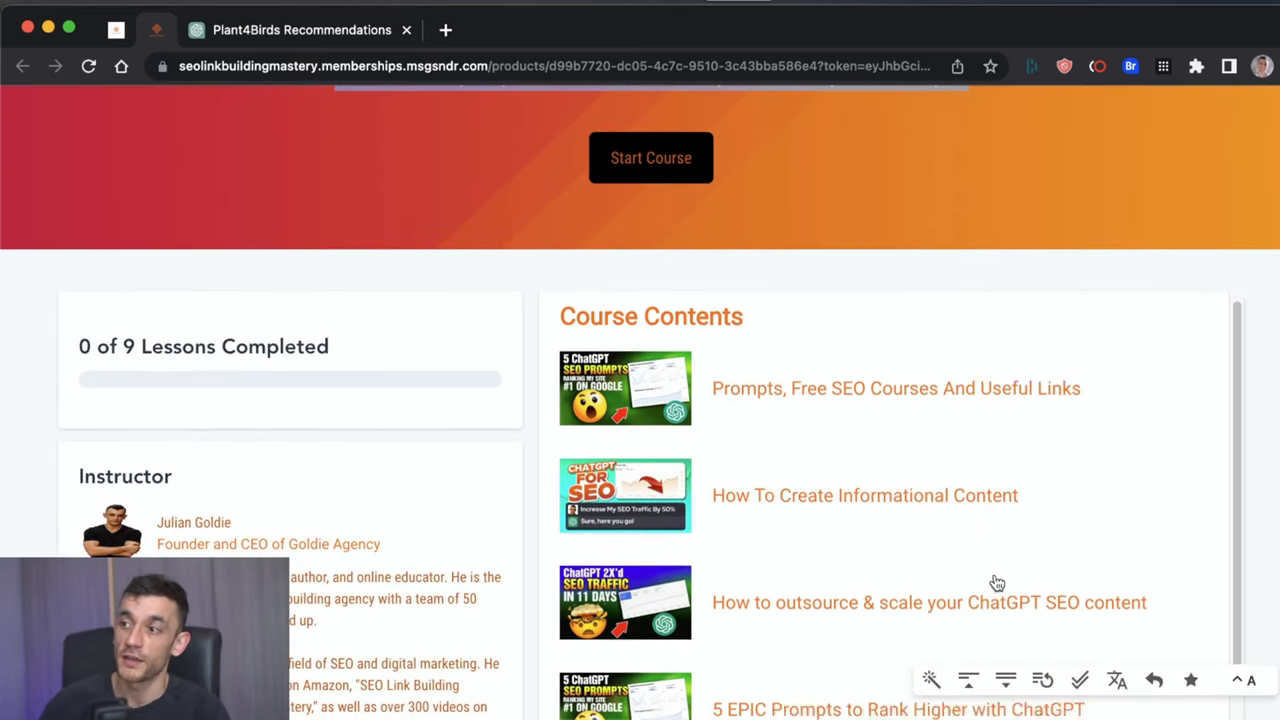
{"action": "scroll", "coordinate": [859, 481], "scroll_direction": "up", "scroll_amount": 1}
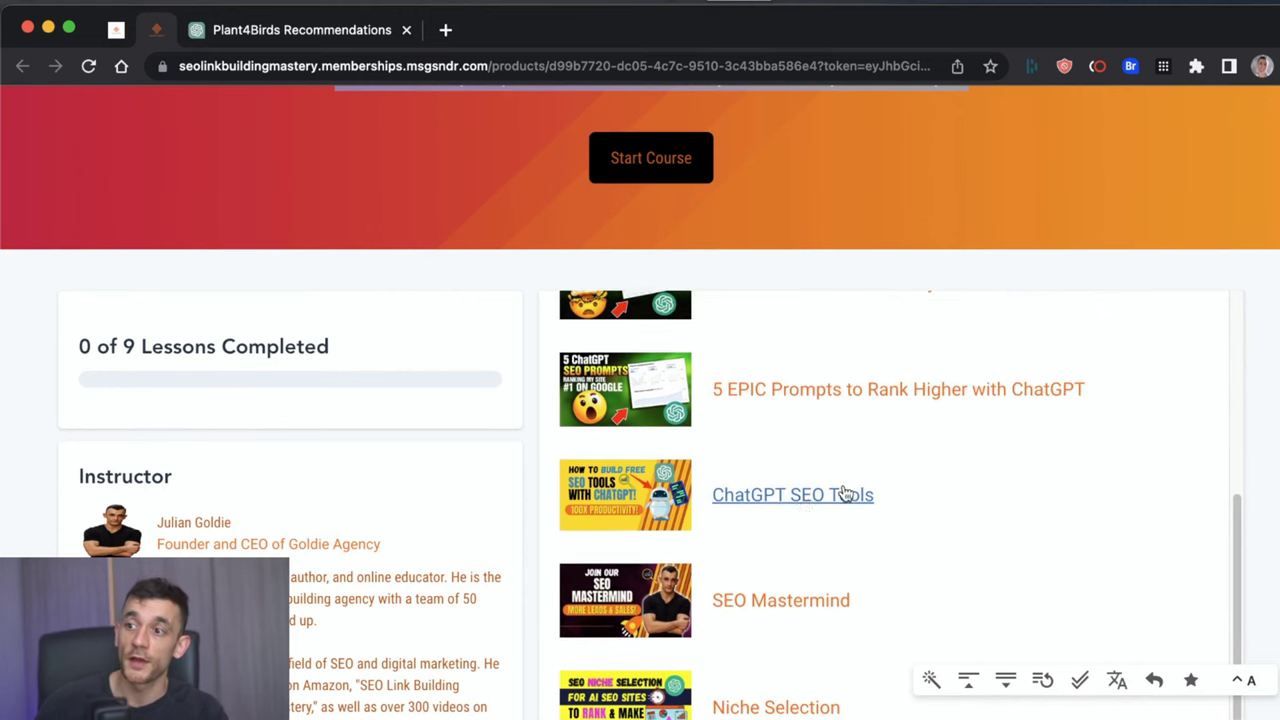
{"action": "scroll", "coordinate": [820, 500], "scroll_direction": "up", "scroll_amount": 8}
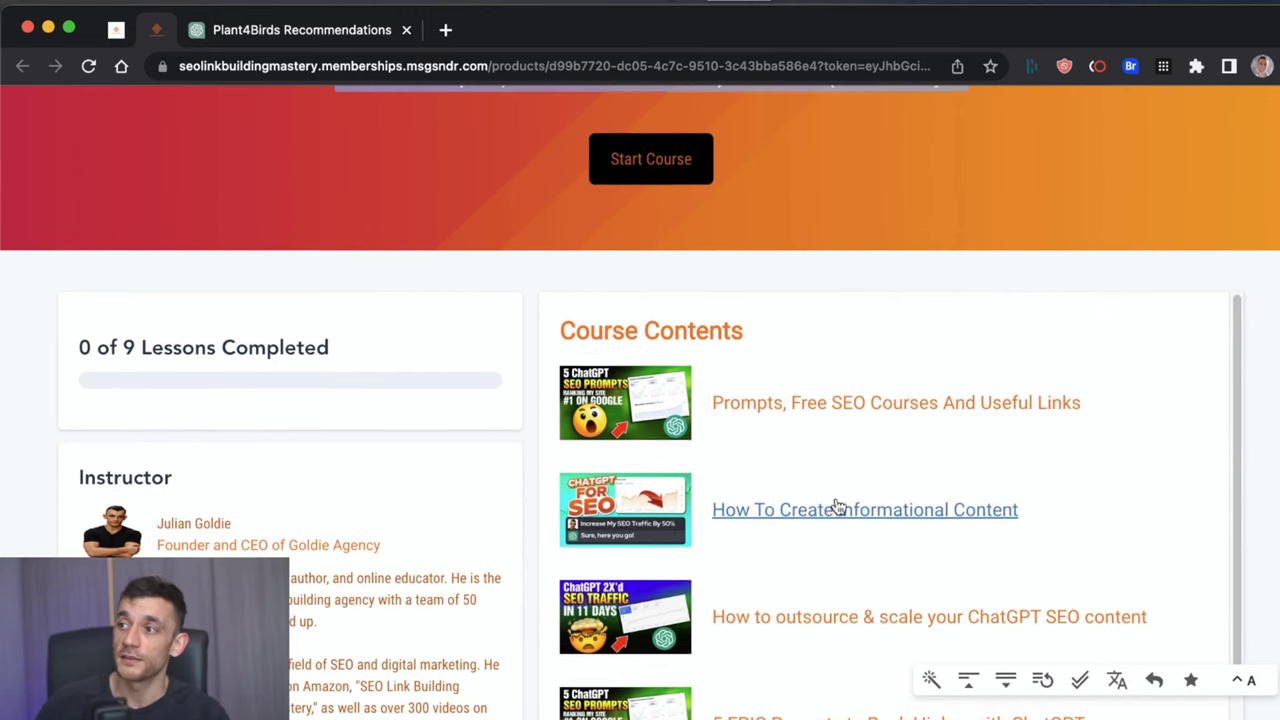
{"action": "scroll", "coordinate": [900, 525], "scroll_direction": "down", "scroll_amount": 5}
{"action": "scroll", "coordinate": [966, 527], "scroll_direction": "up", "scroll_amount": 5}
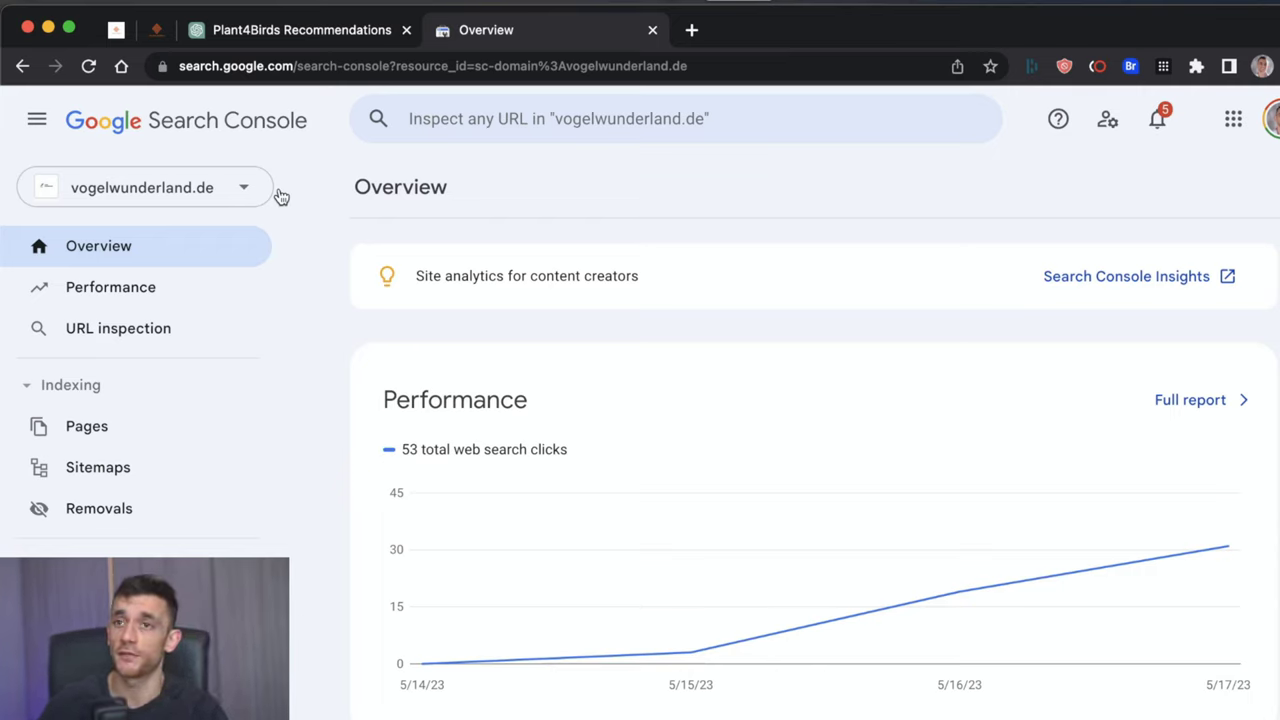
- Highlight the vogelwunderland.de site name on the Search Console overview
{"action": "left_click_drag", "start_coordinate": [289, 194], "coordinate": [40, 194]}
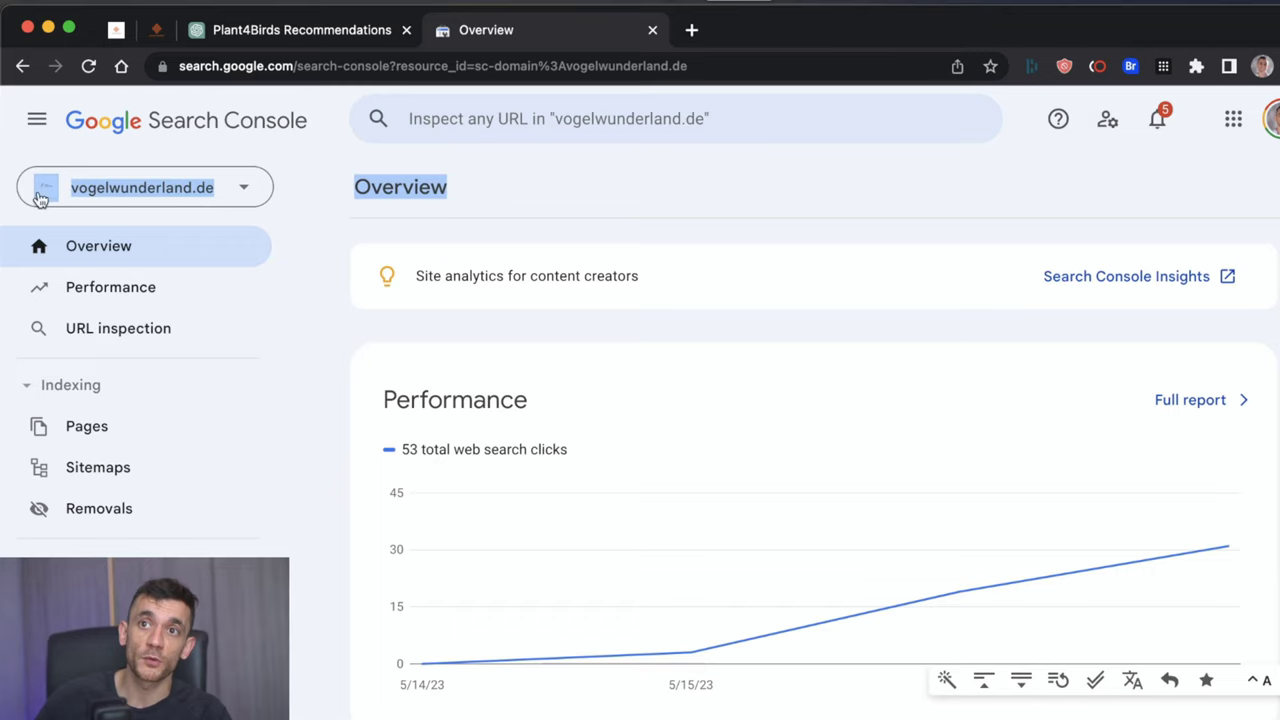
{"action": "left_click", "coordinate": [516, 207]}
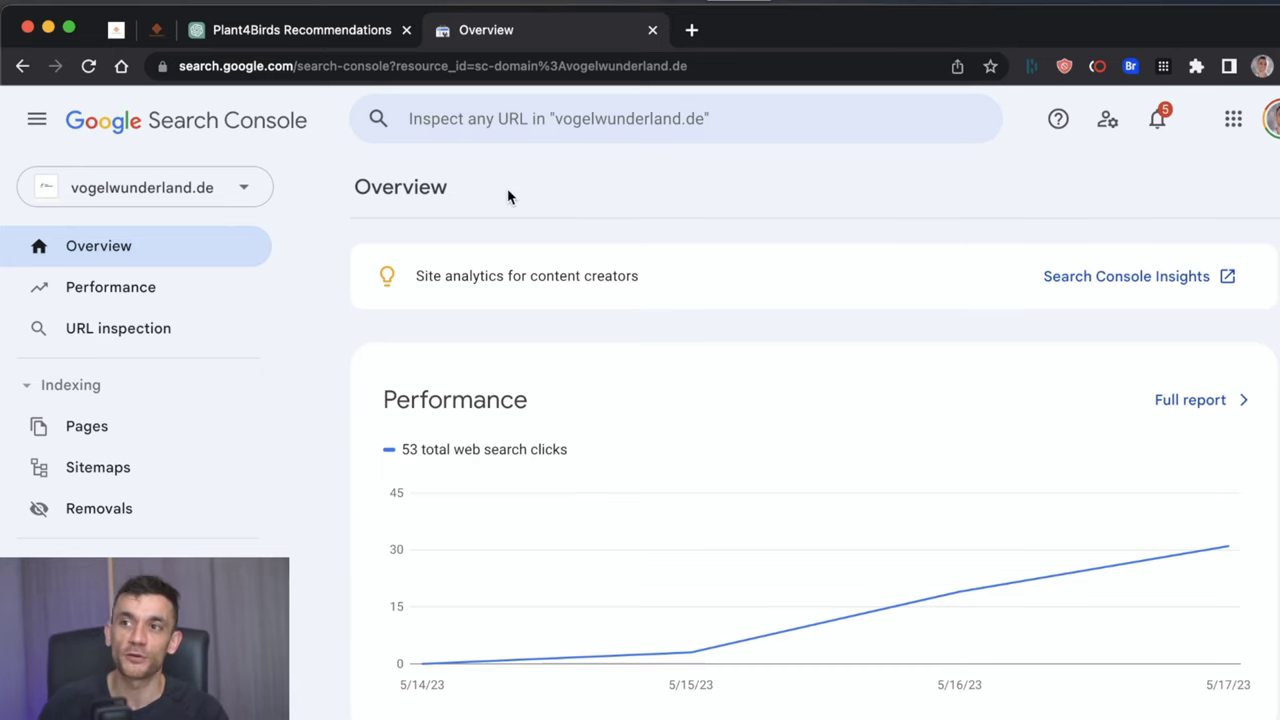
{"action": "scroll", "coordinate": [574, 434], "scroll_direction": "down", "scroll_amount": 10}
{"action": "scroll", "coordinate": [660, 440], "scroll_direction": "up", "scroll_amount": 10}
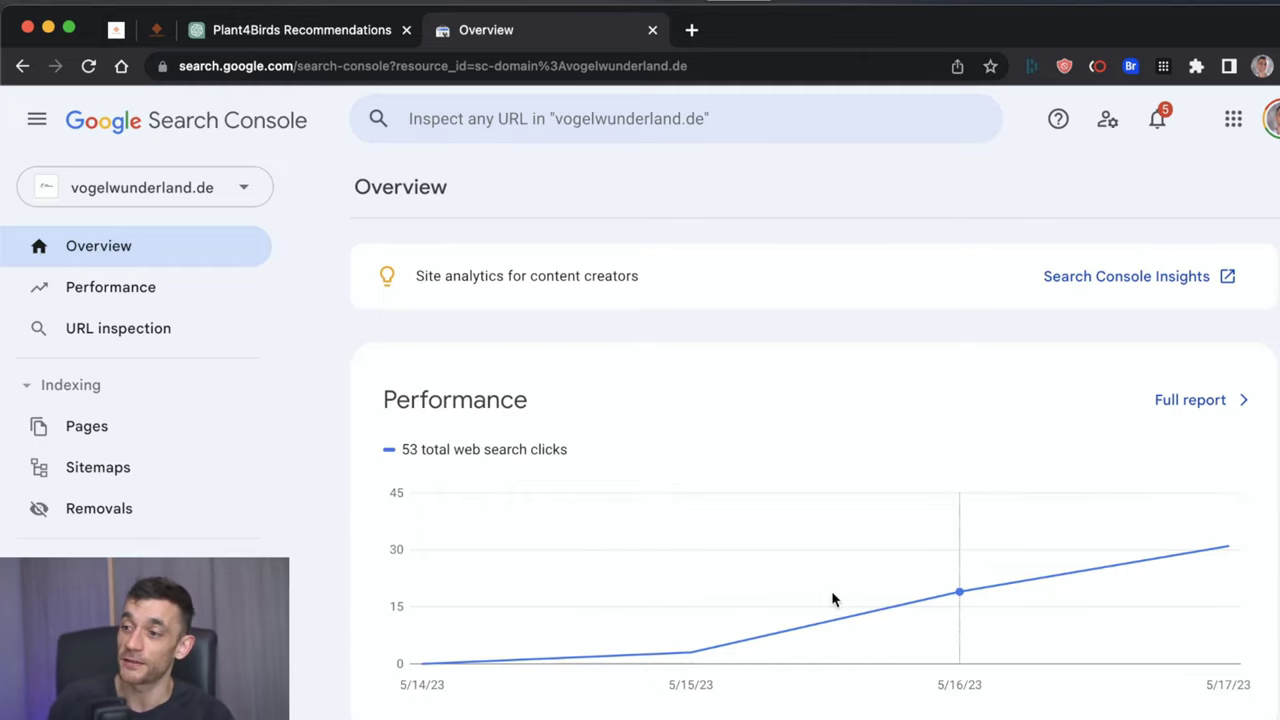
{"action": "scroll", "coordinate": [900, 577], "scroll_direction": "down", "scroll_amount": 2}
- Highlight the 53 total web search clicks figure and read daily clicks on the Performance chart
{"action": "left_click_drag", "start_coordinate": [403, 367], "coordinate": [684, 378]}
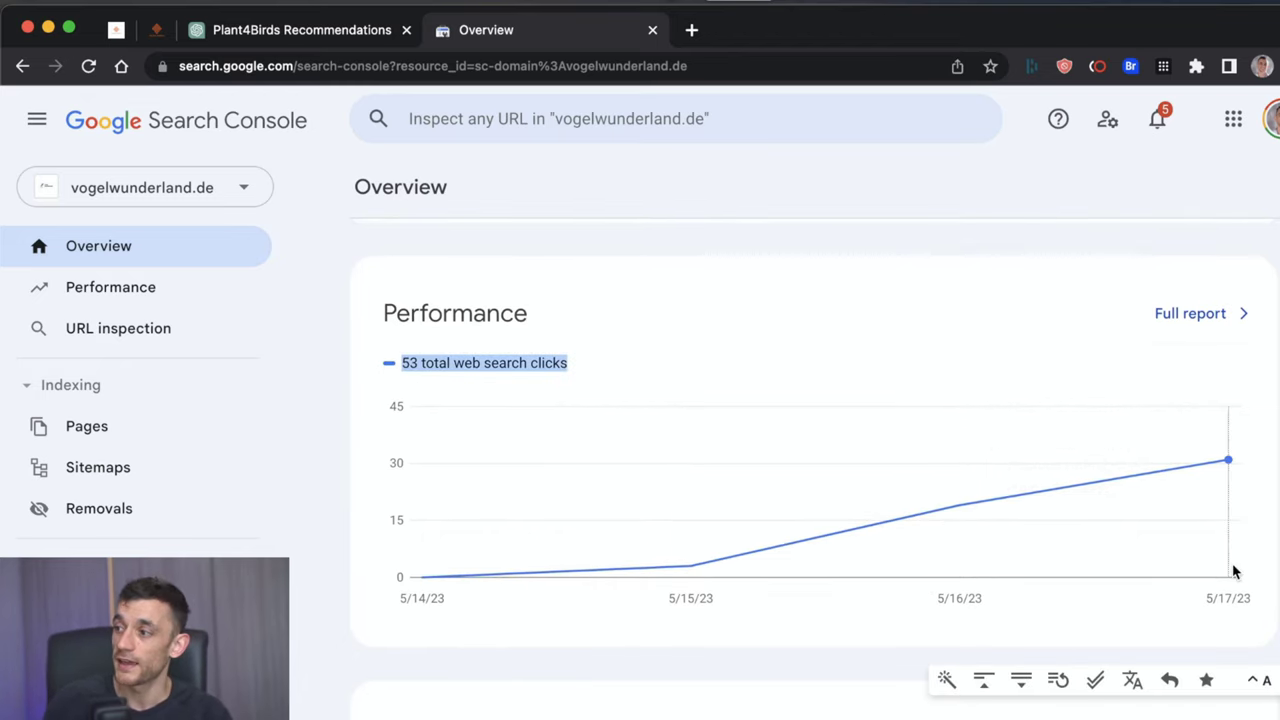
{"action": "mouse_move", "coordinate": [1235, 571]}
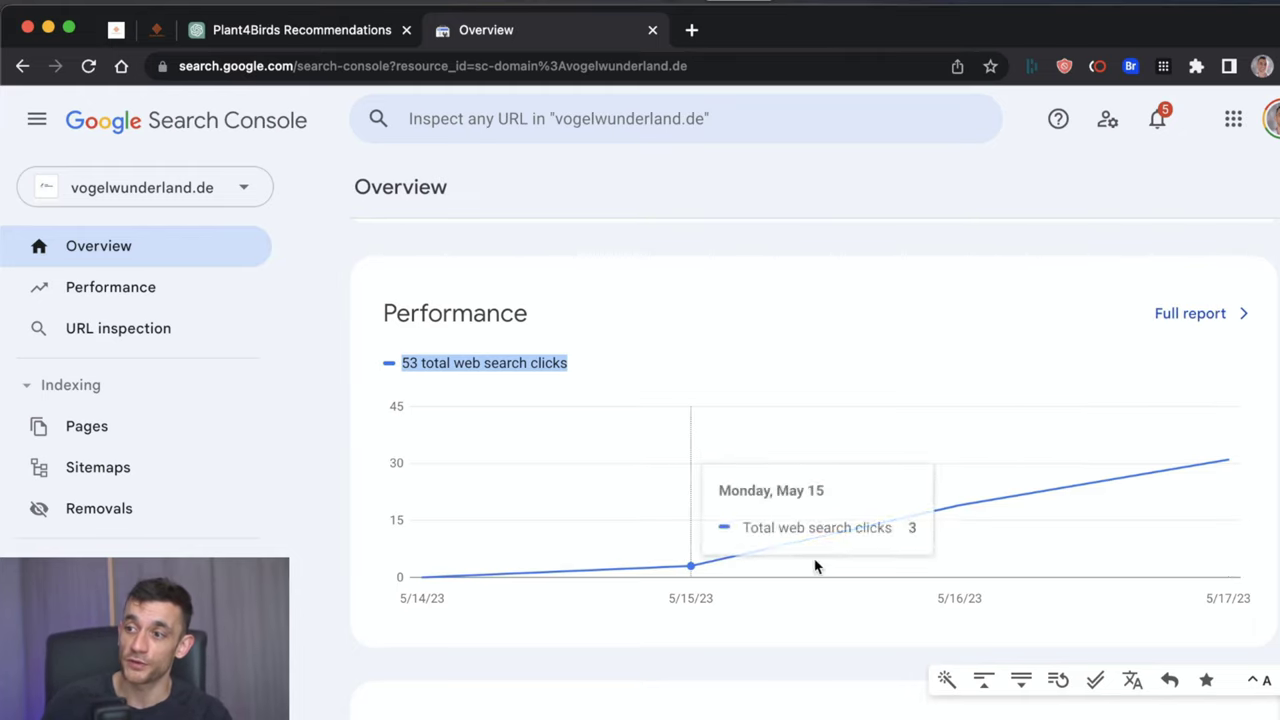
{"action": "scroll", "coordinate": [1166, 493], "scroll_direction": "down", "scroll_amount": 5}
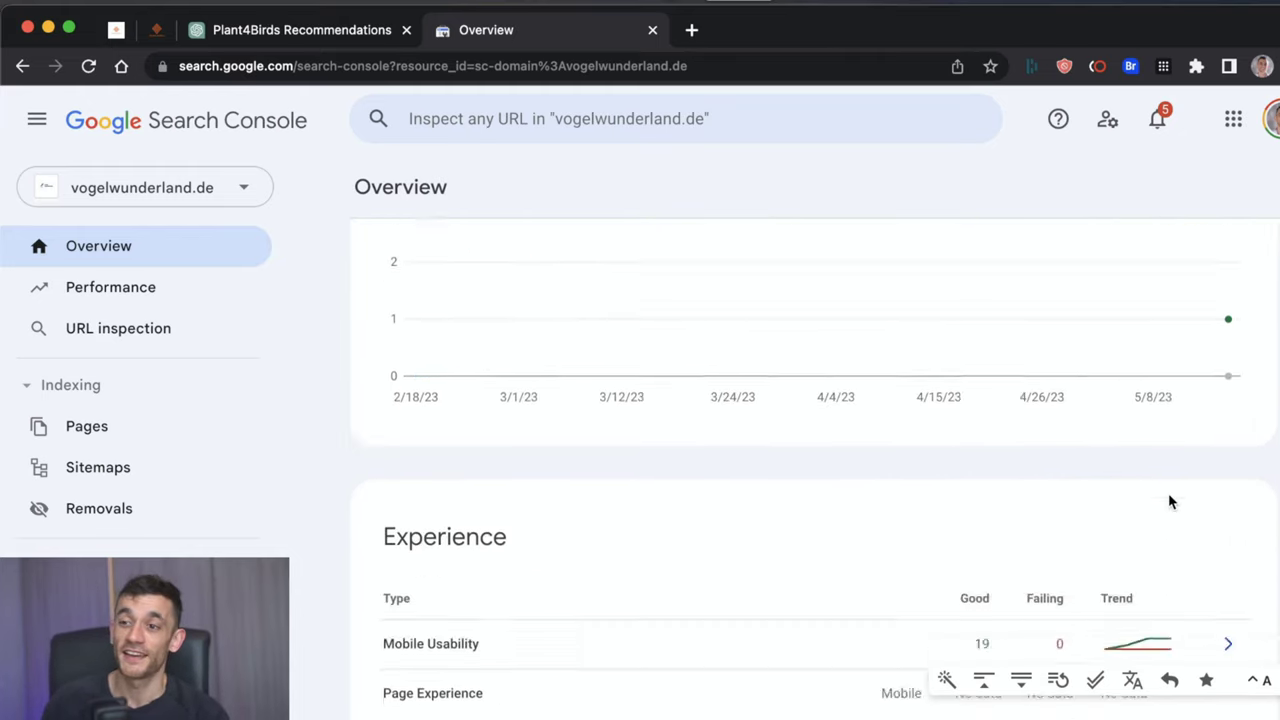
{"action": "scroll", "coordinate": [1168, 493], "scroll_direction": "up", "scroll_amount": 6}
{"action": "scroll", "coordinate": [1160, 510], "scroll_direction": "down", "scroll_amount": 1}
{"action": "scroll", "coordinate": [1100, 560], "scroll_direction": "down", "scroll_amount": 4}
{"action": "scroll", "coordinate": [1040, 598], "scroll_direction": "up", "scroll_amount": 5}
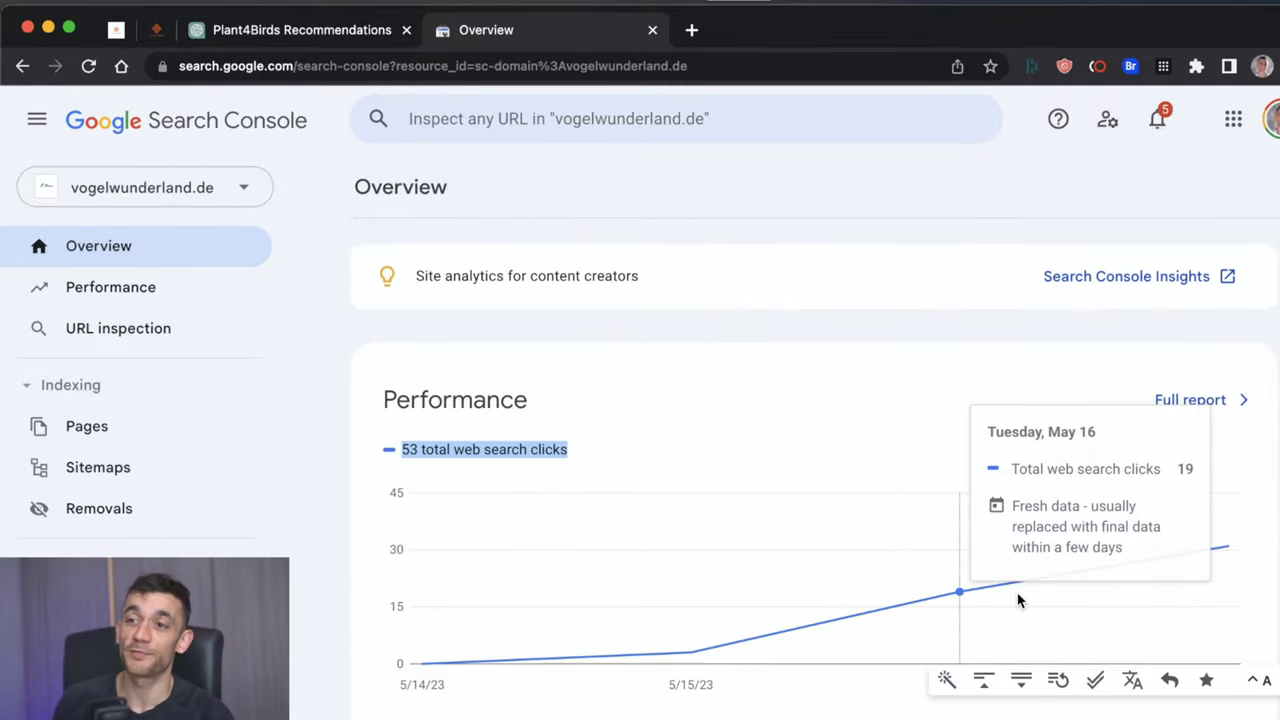
- Open the full Performance report, turn the Average CTR line on and off, and inspect the chart
{"action": "left_click", "coordinate": [1018, 600]}
{"action": "left_click", "coordinate": [782, 352]}
{"action": "left_click", "coordinate": [770, 352]}
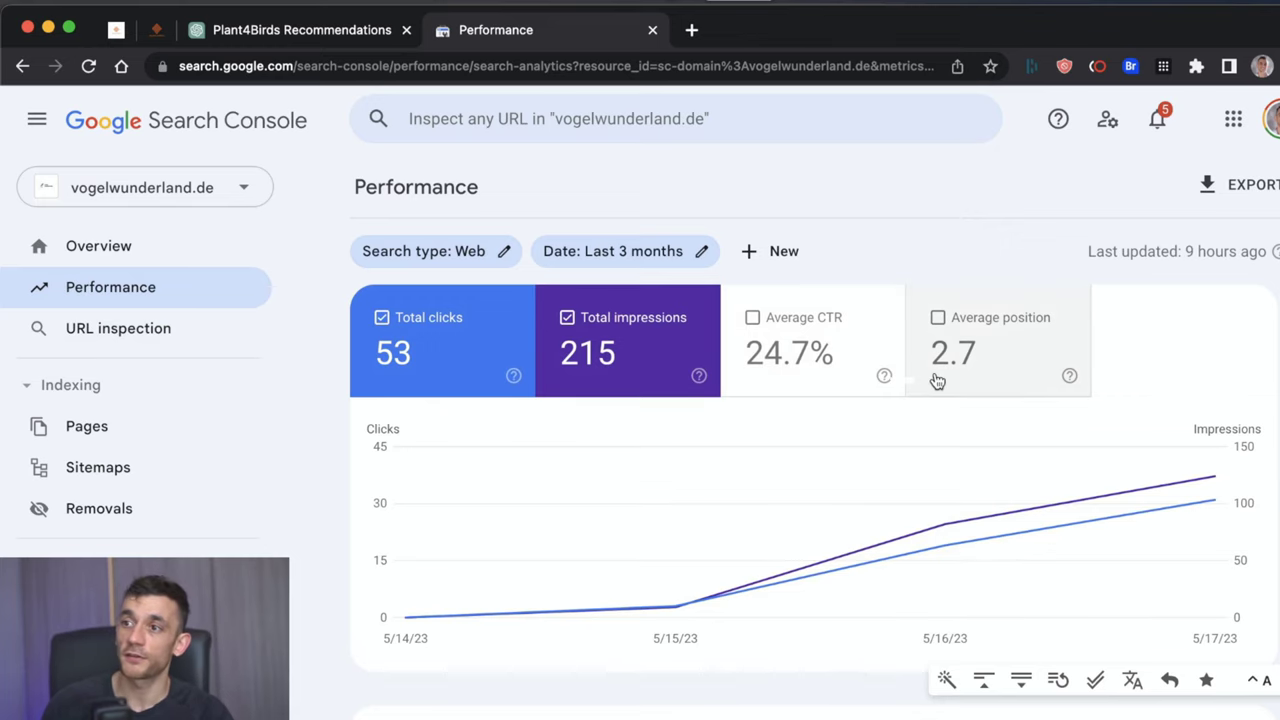
{"action": "scroll", "coordinate": [951, 385], "scroll_direction": "up", "scroll_amount": 1}
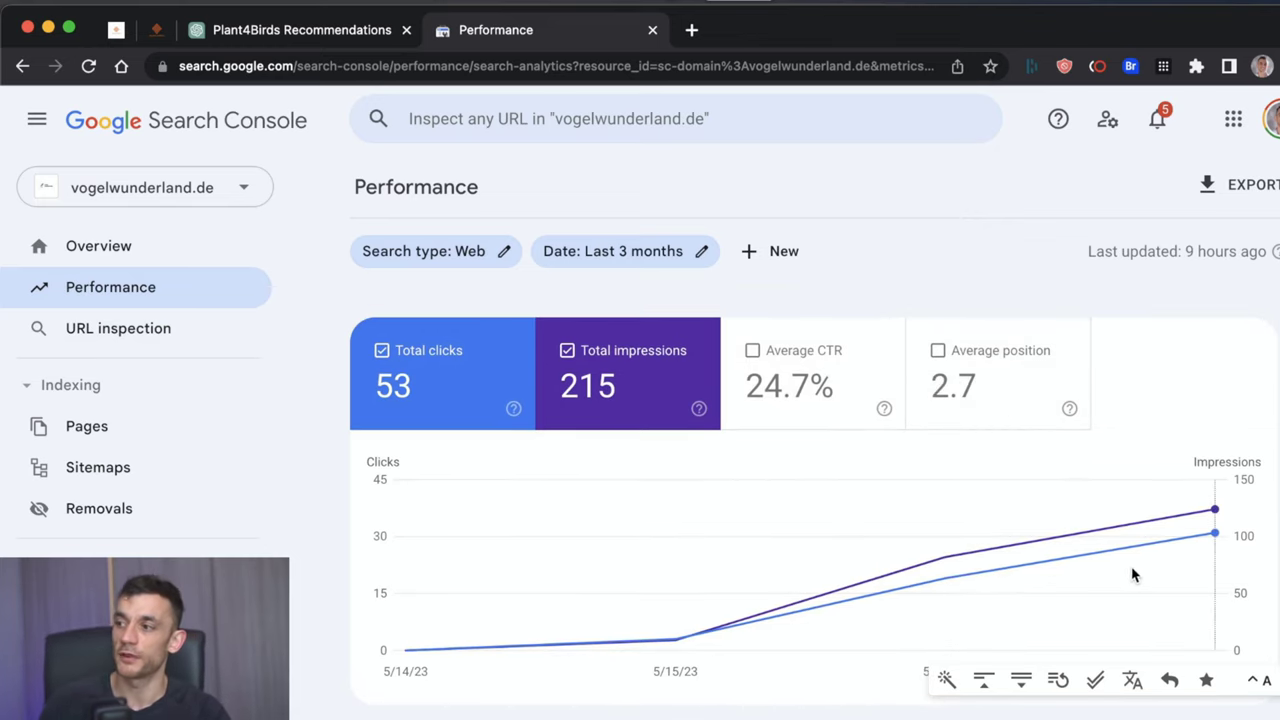
{"action": "mouse_move", "coordinate": [1158, 570]}
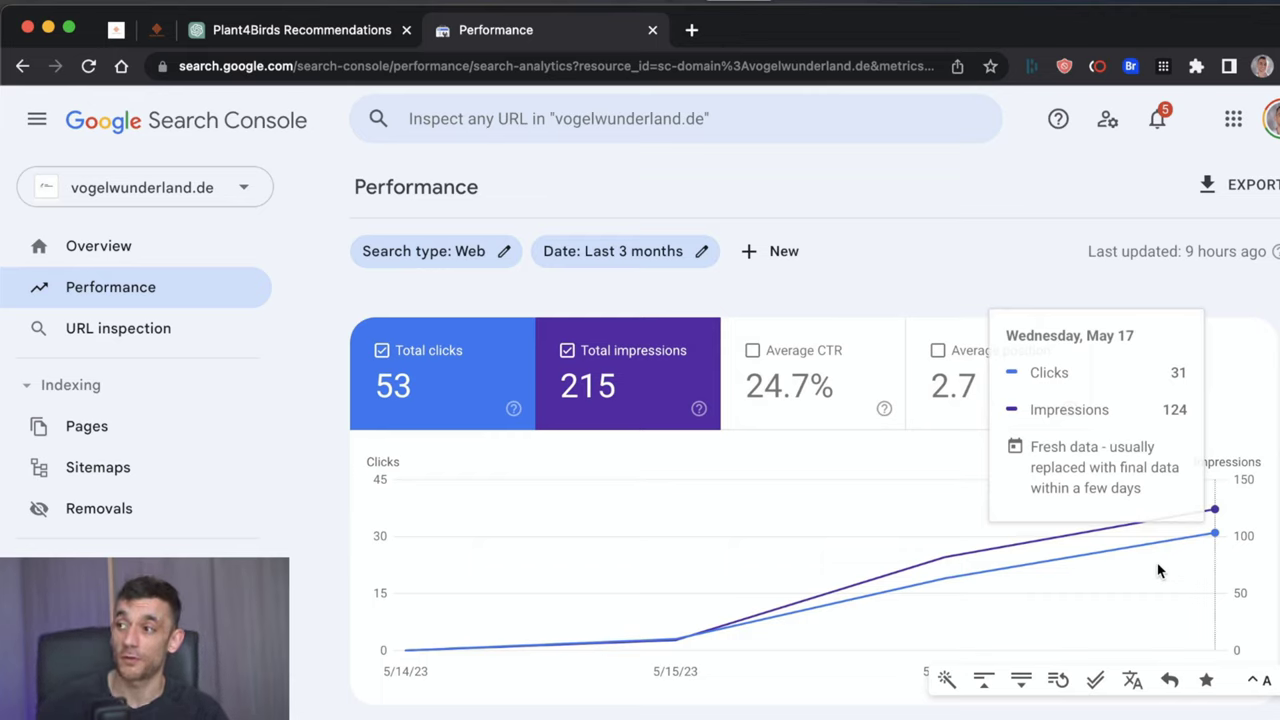